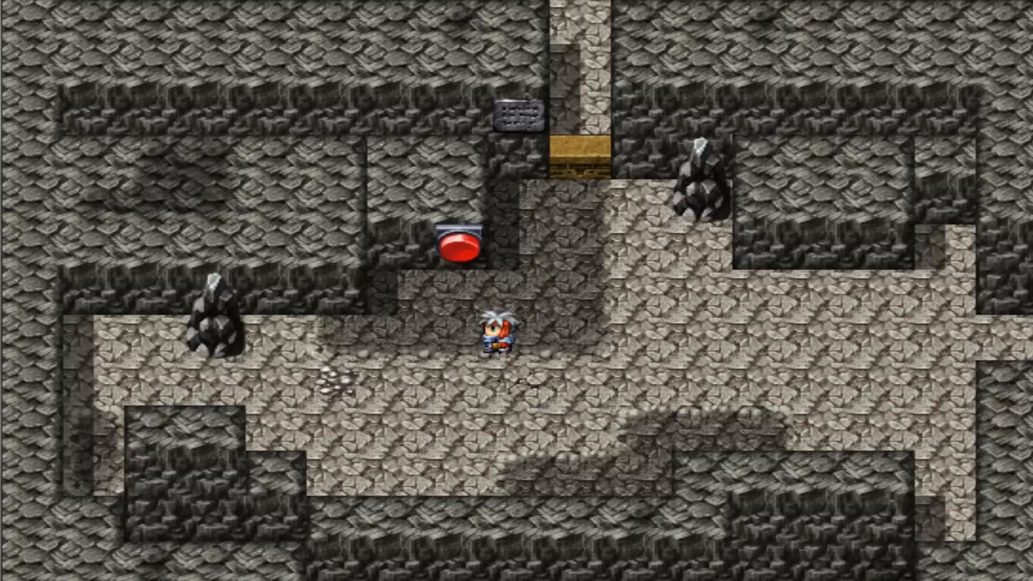
Walk the hero across the first cave room from its west side to the east passage to survey its extent
key(Down)
key(Left)
key(Right)
key(Right)
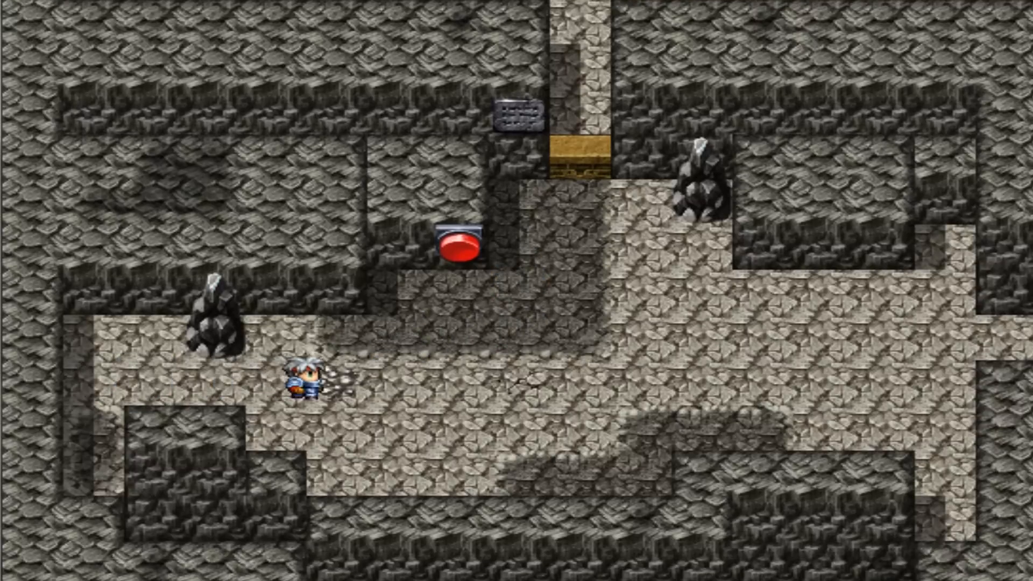
key(Right)
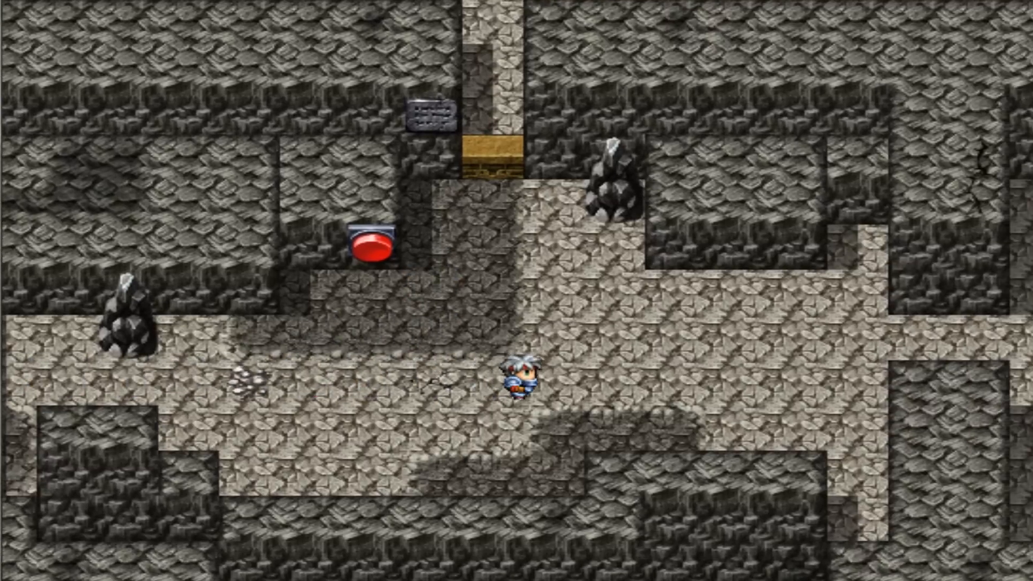
key(Right)
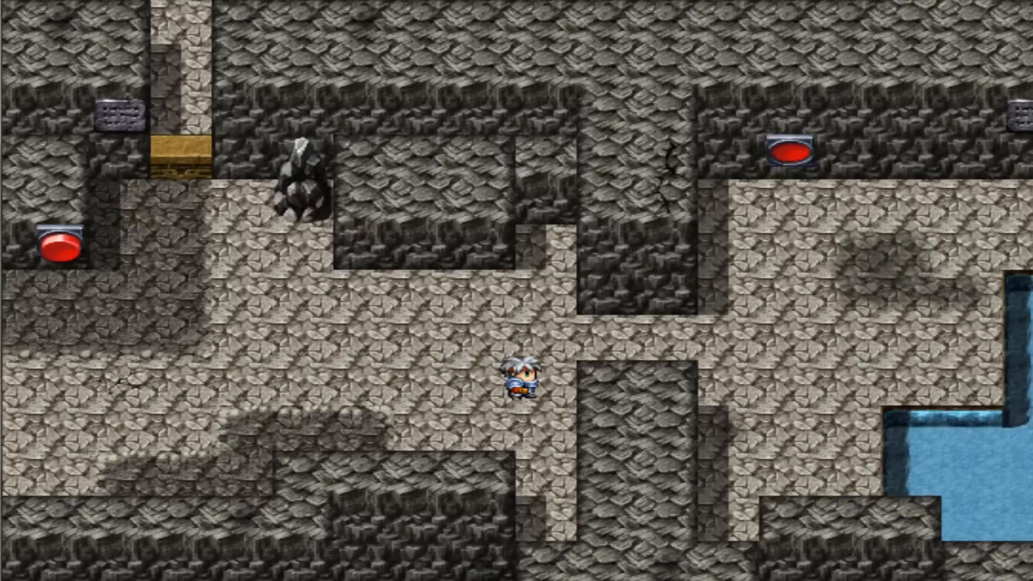
Walk back to the first room's red switch and activate it to clear the wooden barrier to the north
key(Left)
key(Left)
key(Up)
key(Left)
key(Up)
key(Return)
key(Up)
key(Right)
key(Up)
key(Return)
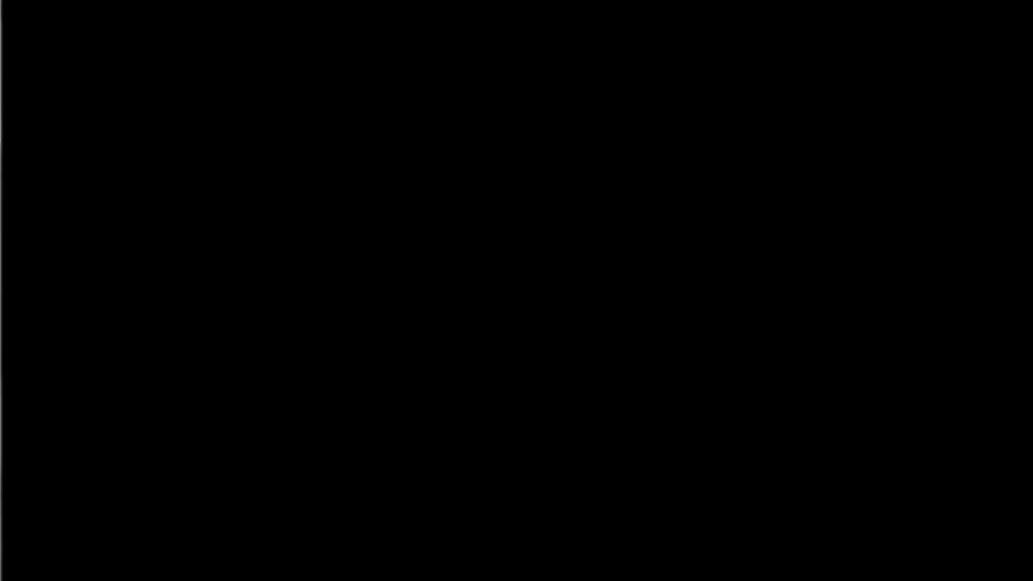
key(Return)
Enter the second room through the cleared north passage and read its stone tablet
key(Right)
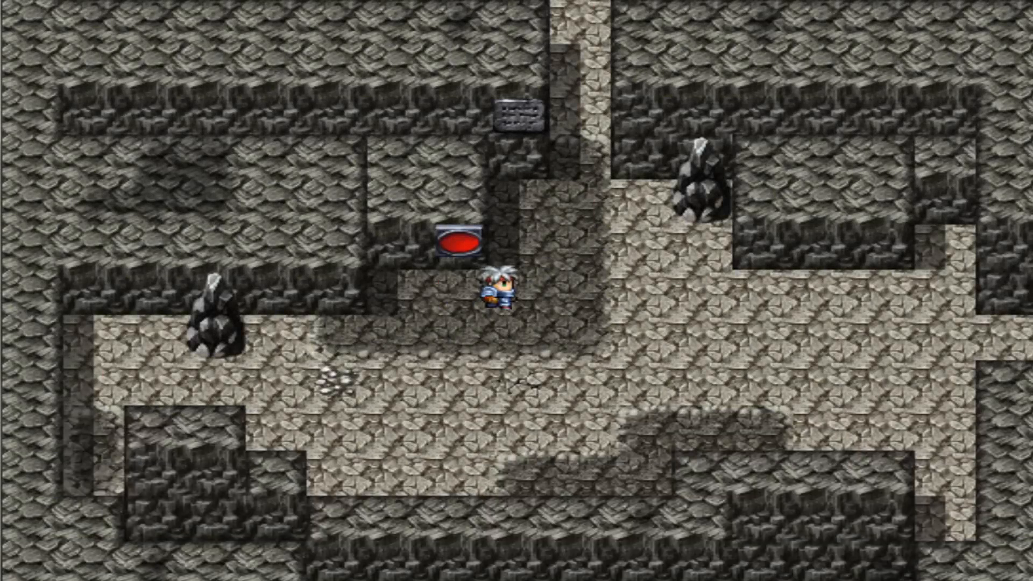
key(Up)
key(Left)
key(Right)
key(Left)
key(Left)
key(Up)
key(Return)
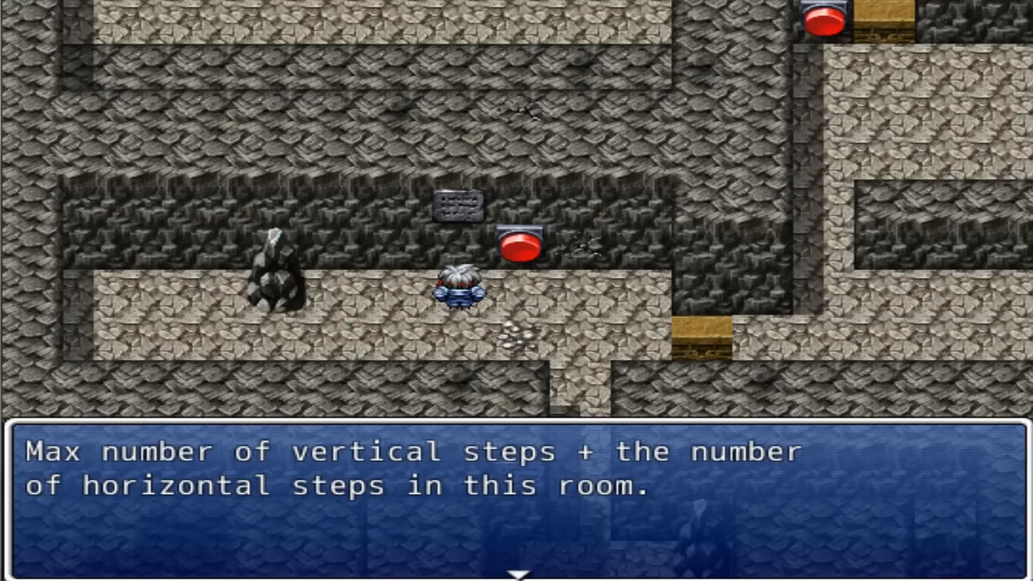
key(Return)
Walk along the second room's floor from its west end to gauge its horizontal steps
key(Left)
key(Up)
key(Down)
key(Right)
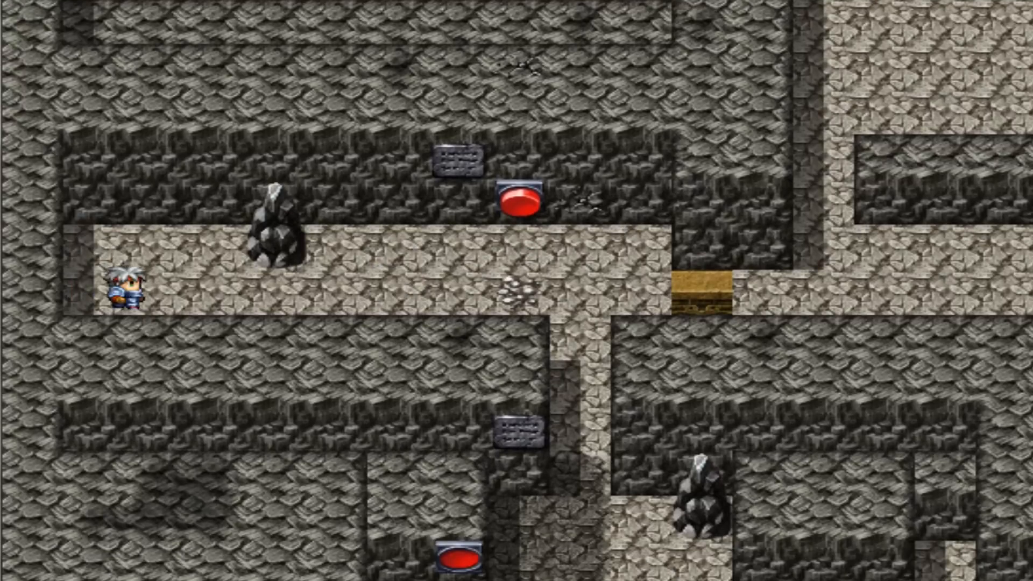
key(Right)
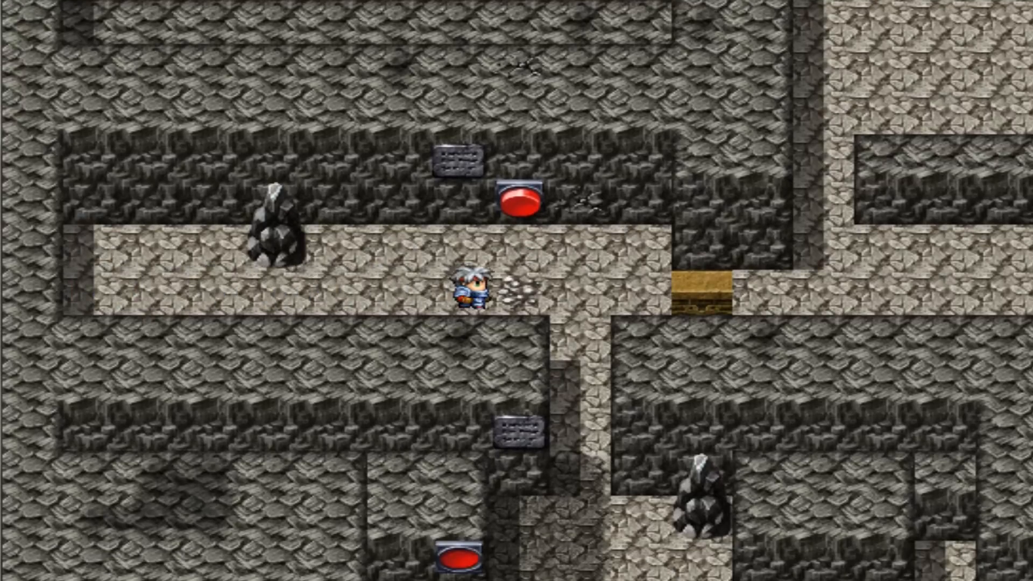
Adjust and submit the number at the second room's red switch to clear the eastern wooden barrier
key(Left)
key(Left)
key(Up)
key(Return)
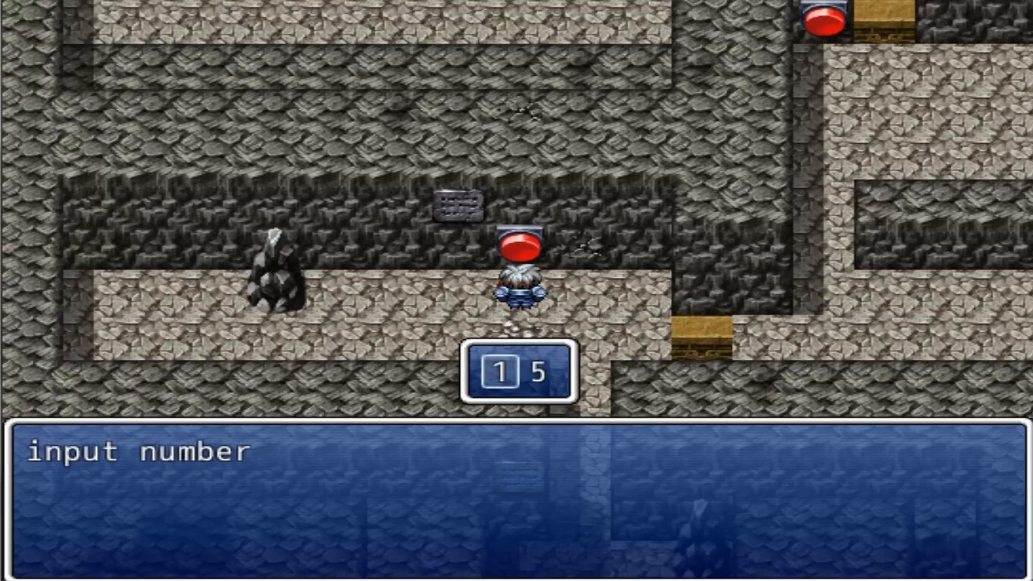
key(Right)
key(Down)
key(Down)
key(Return)
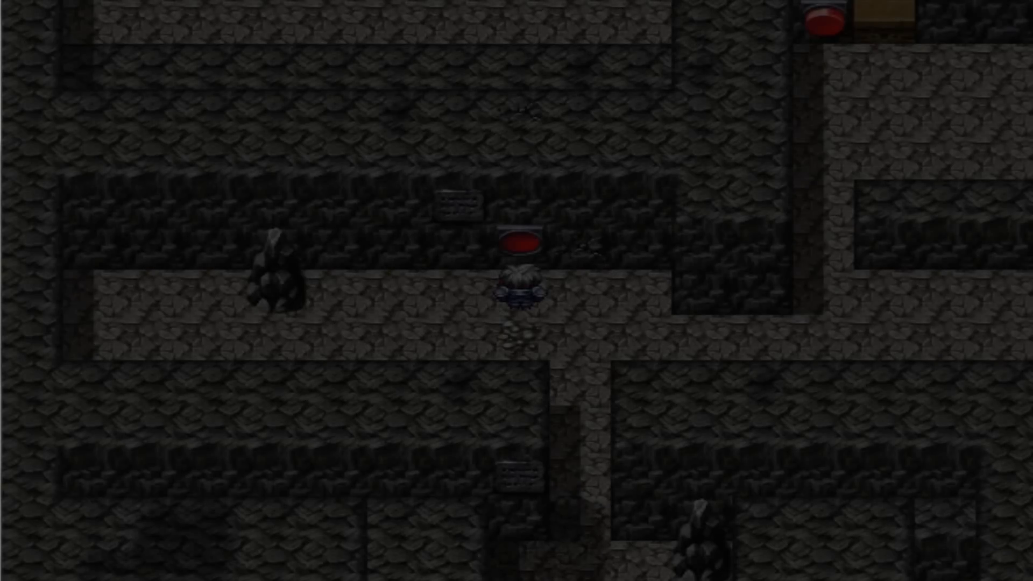
key(Return)
Walk east and north into the third room and check the number entry at its red switch
key(Down)
key(Right)
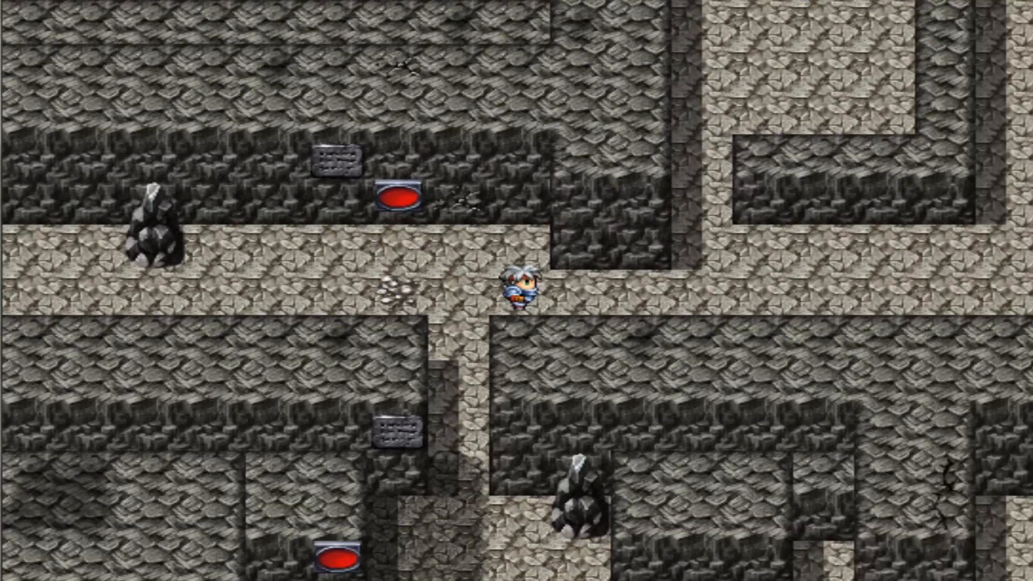
key(Up)
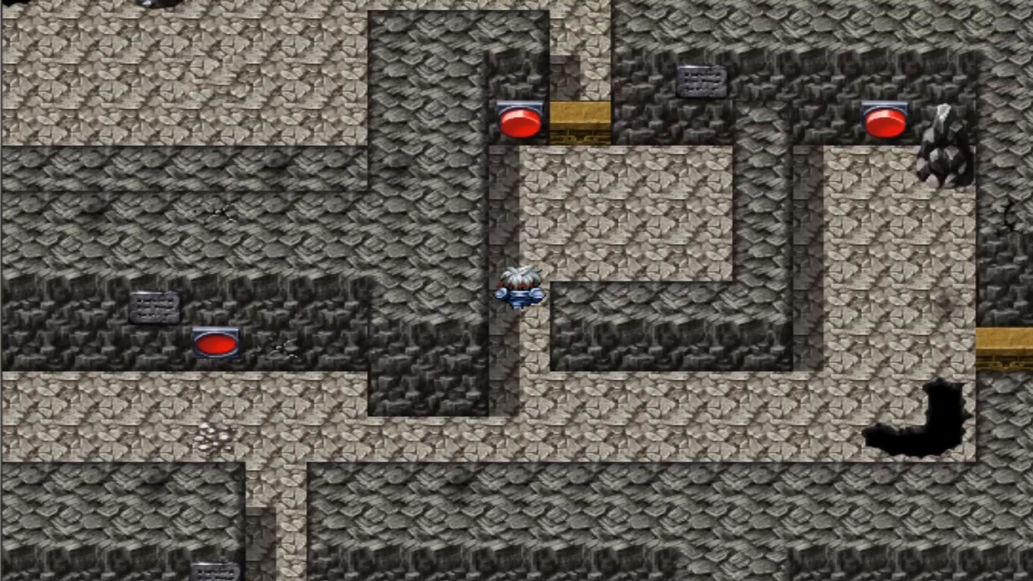
key(Return)
key(Up)
key(Up)
key(Up)
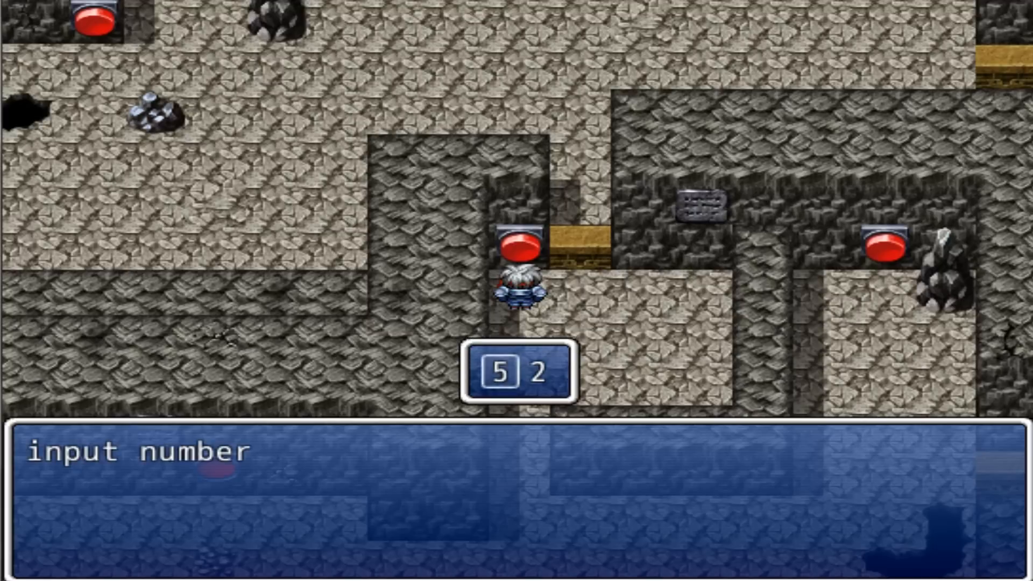
key(Return)
key(Return)
Read the stone tablet on the third room's north wall
key(Right)
key(Up)
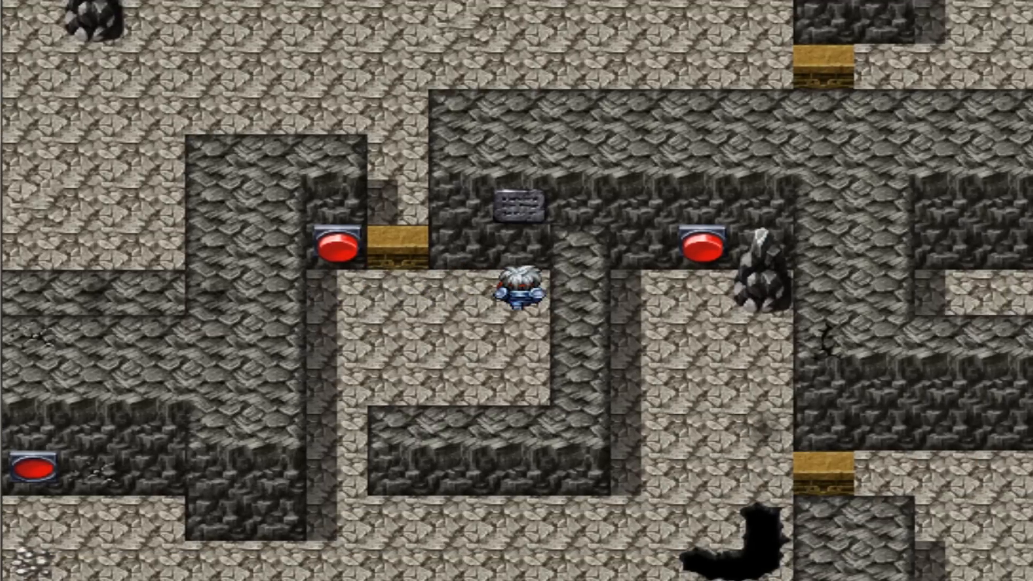
key(Return)
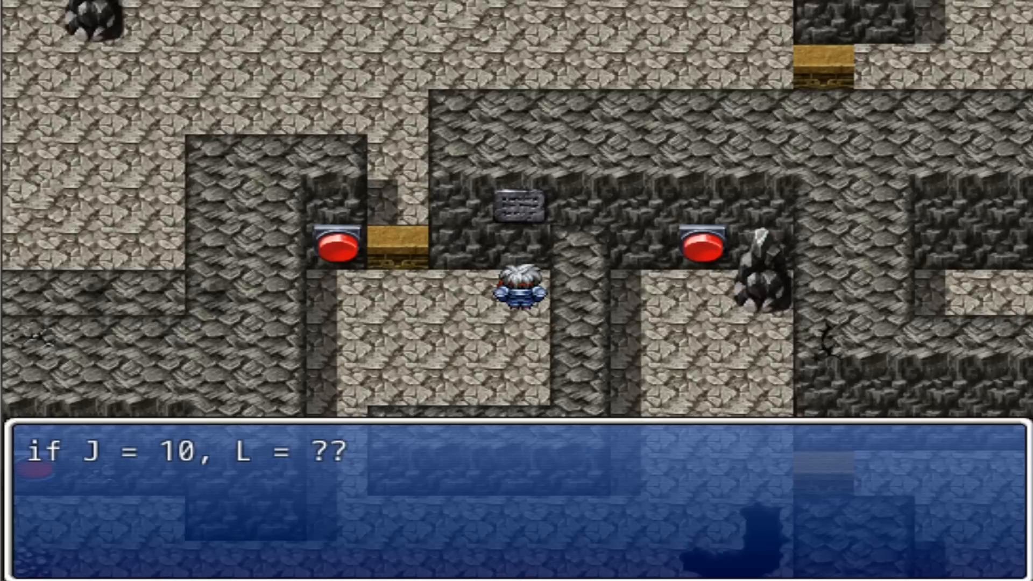
key(Return)
Return to the third room's red switch and submit the number 52
key(Left)
key(Left)
key(Left)
key(Up)
key(Return)
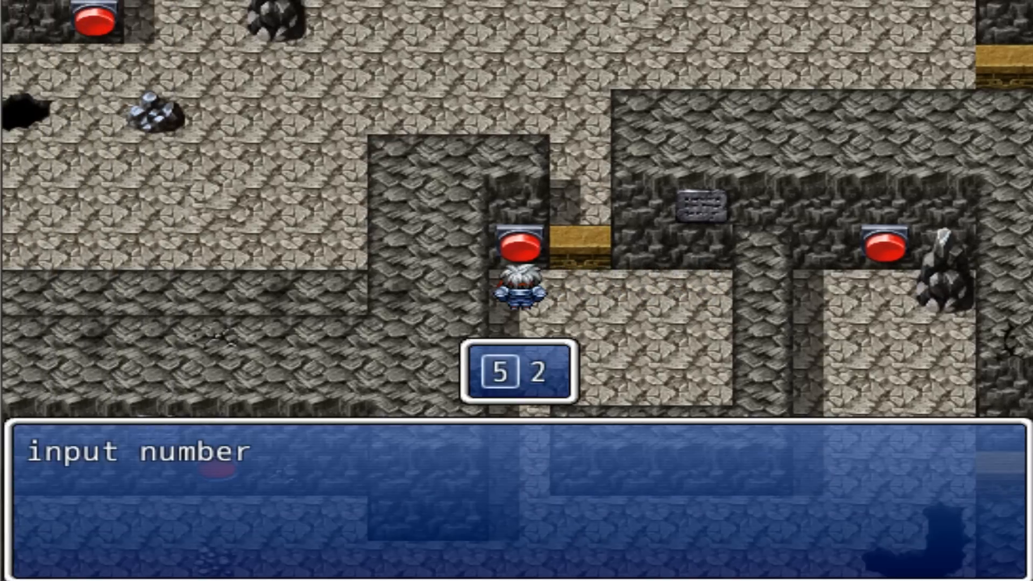
key(Return)
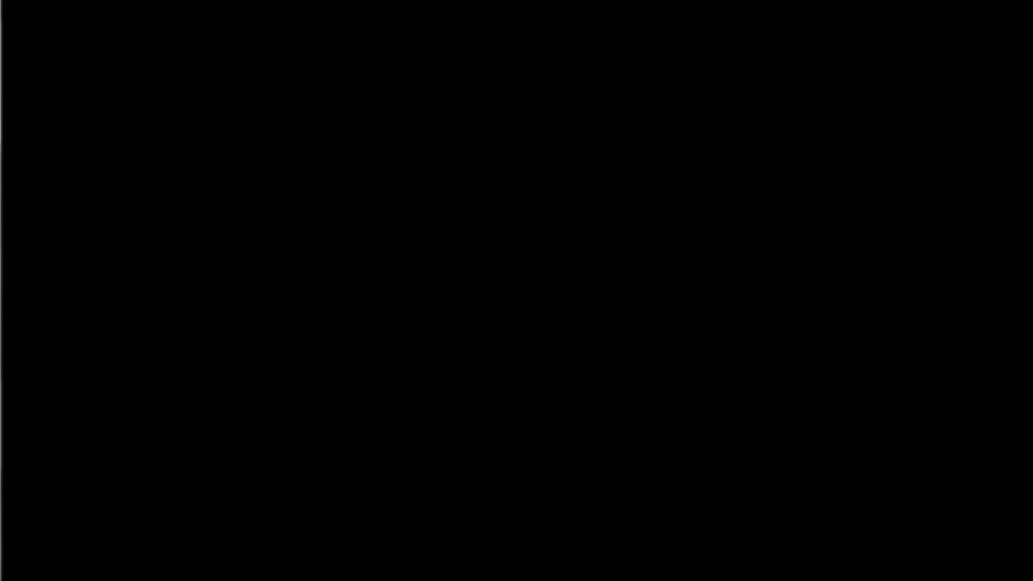
key(Return)
Walk around to the red switch beside the rock spire in the eastern area and try submitting a number
key(Down)
key(Down)
key(Down)
key(Down)
key(Down)
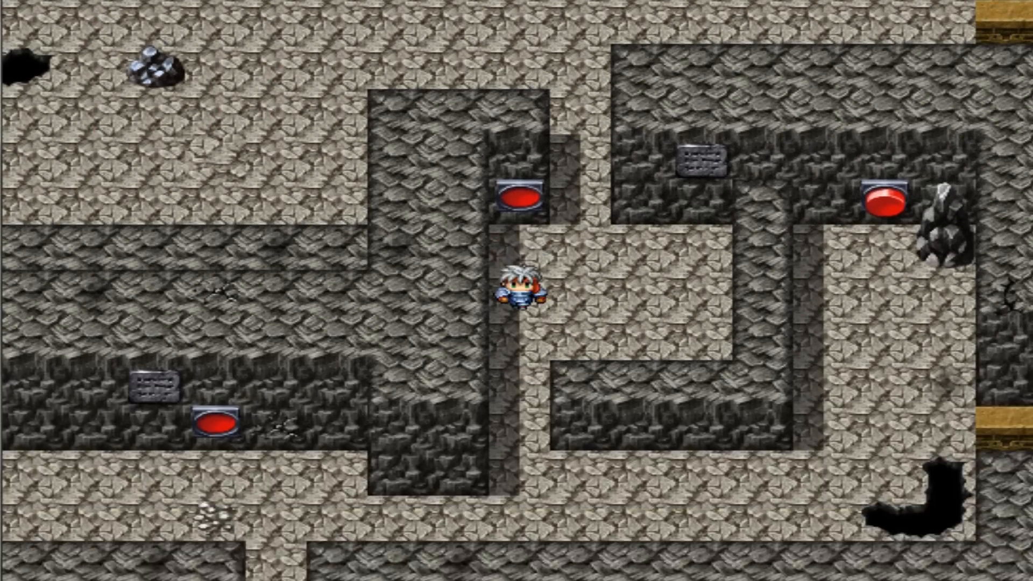
key(Right)
key(Right)
key(Right)
key(Right)
key(Right)
key(Right)
key(Up)
key(Up)
key(Up)
key(Up)
key(Up)
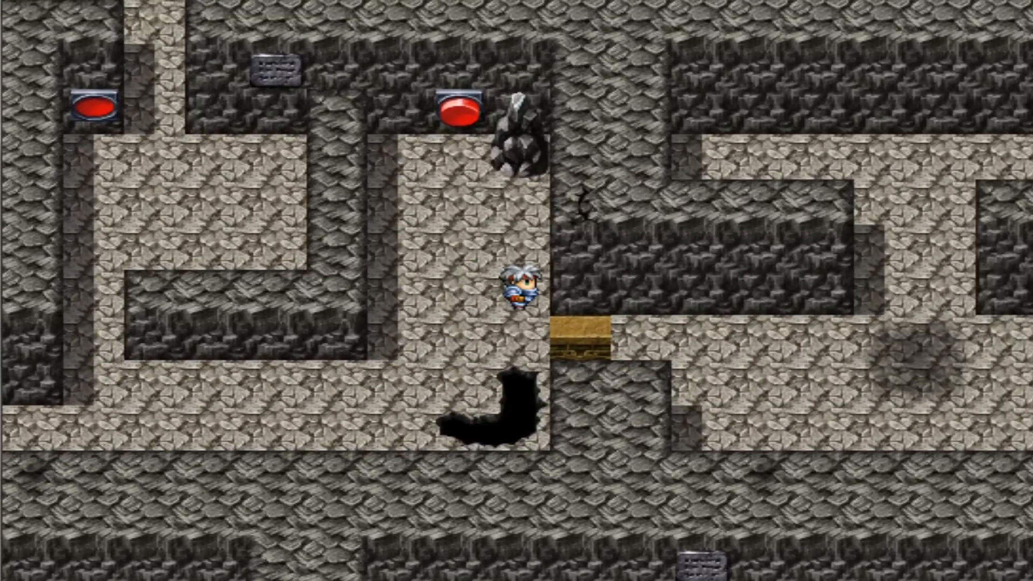
key(Down)
key(Up)
key(Return)
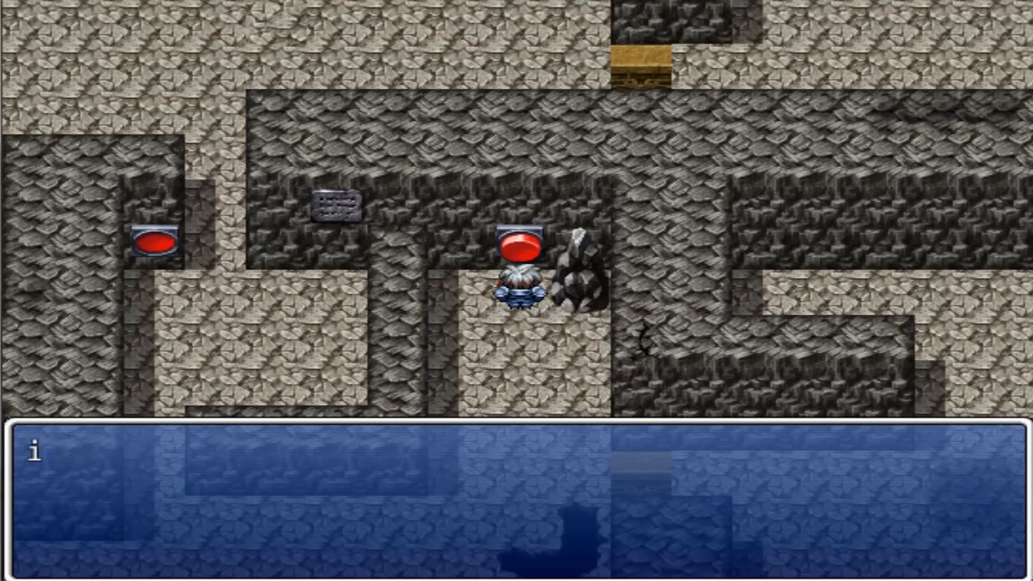
key(Return)
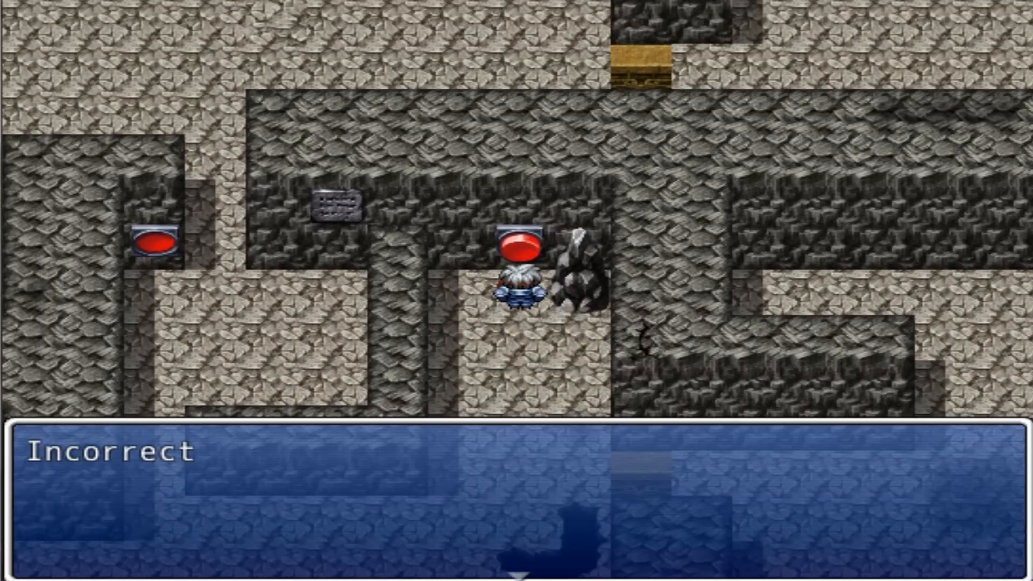
key(Return)
Walk through the third room's cleared passage to the northwest room and read its stone tablet
key(Down)
key(Left)
key(Down)
key(Left)
key(Down)
key(Left)
key(Up)
key(Right)
key(Up)
key(Up)
key(Left)
key(Down)
key(Up)
key(Return)
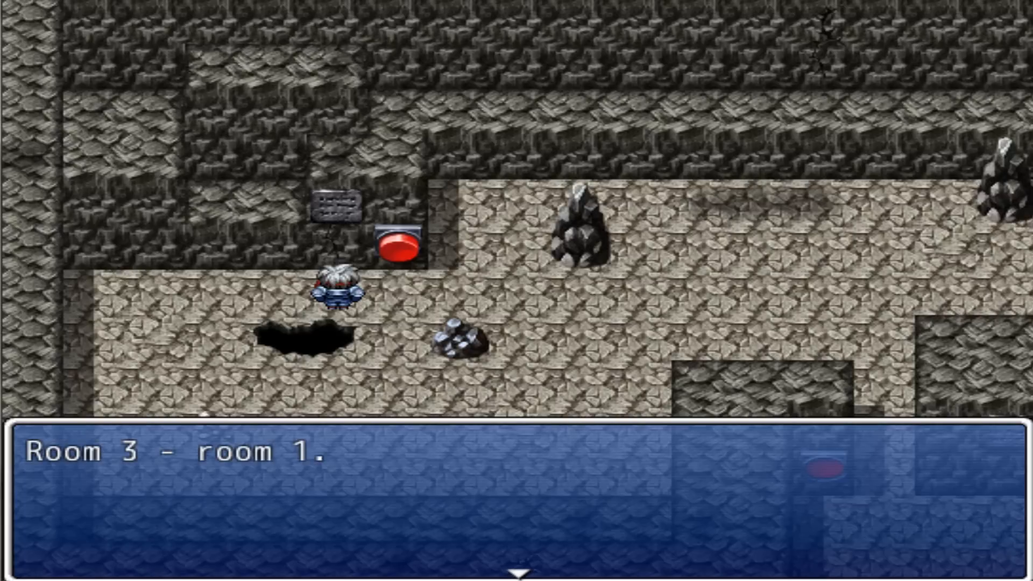
key(Return)
Submit the number 18 at the northwest room's red switch
key(Right)
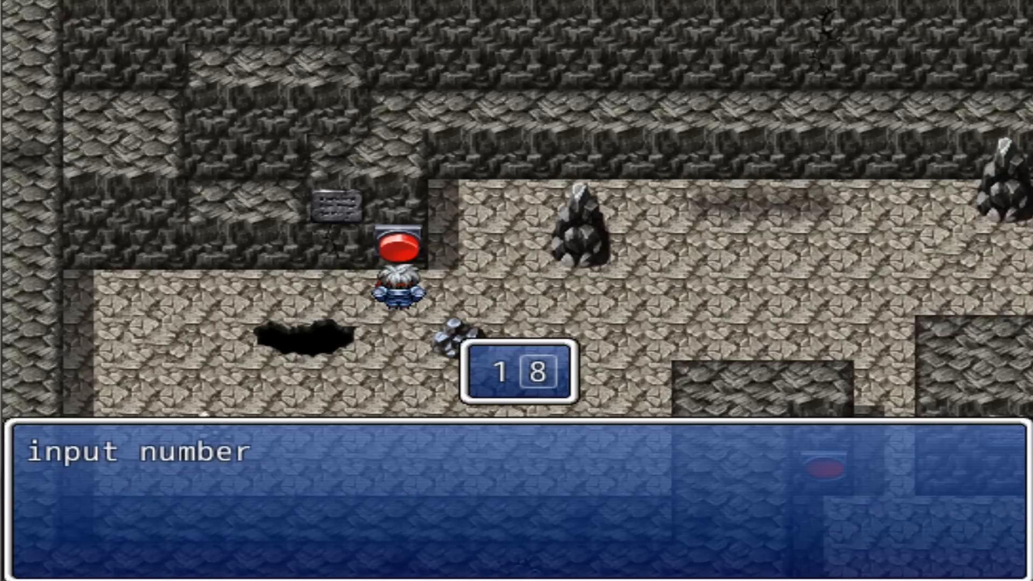
key(Return)
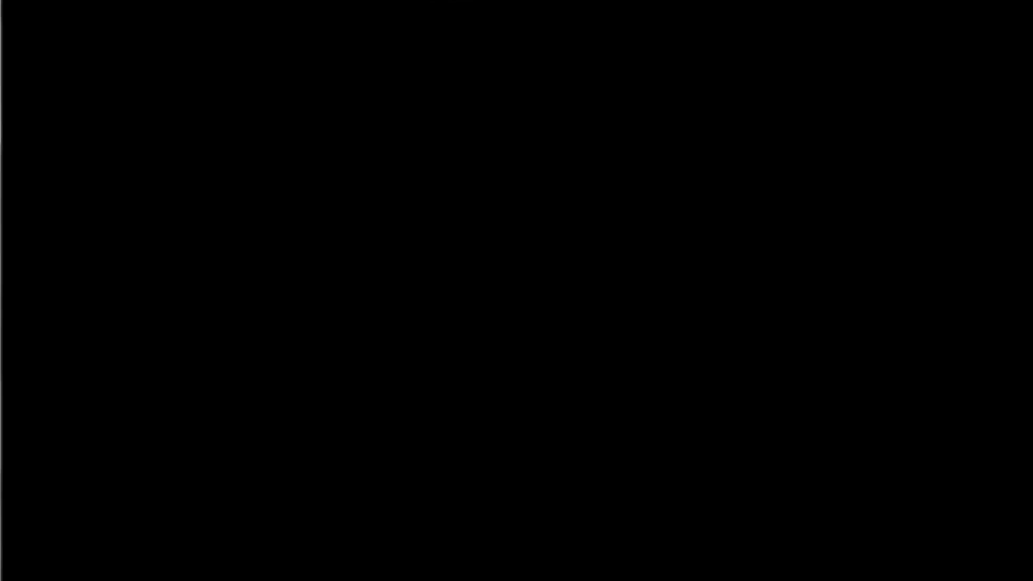
key(Return)
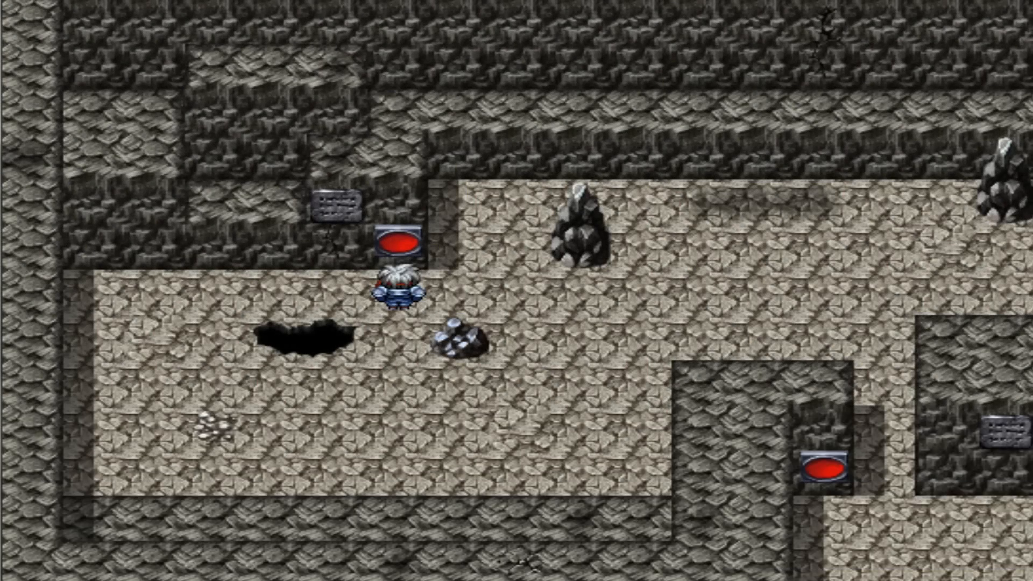
Return to the red switch beside the rock spire and use it to clear the eastern wooden barrier
key(Right)
key(Right)
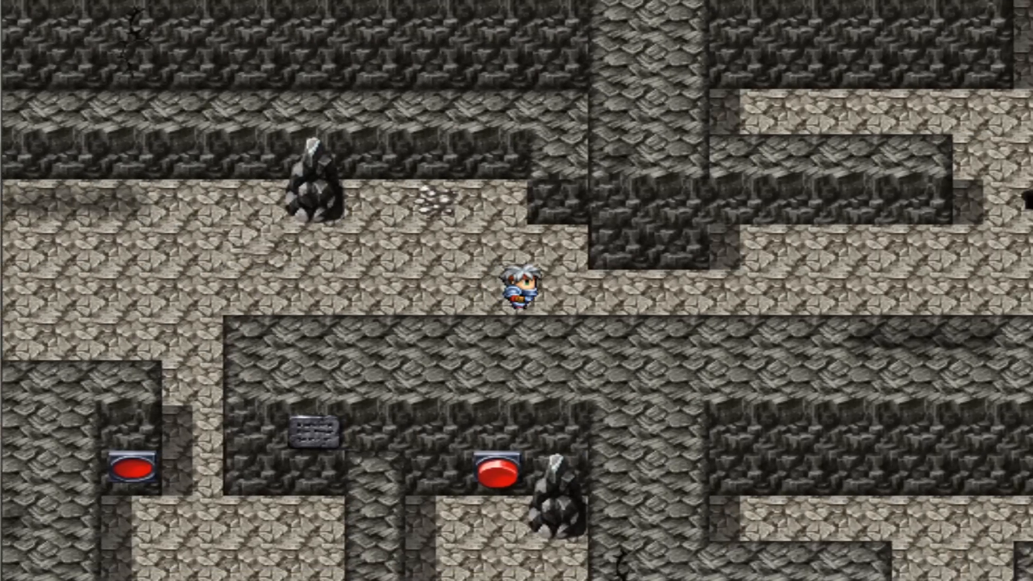
key(Left)
key(Up)
key(Down)
key(Left)
key(Down)
key(Right)
key(Up)
key(Right)
key(Up)
key(Left)
key(Up)
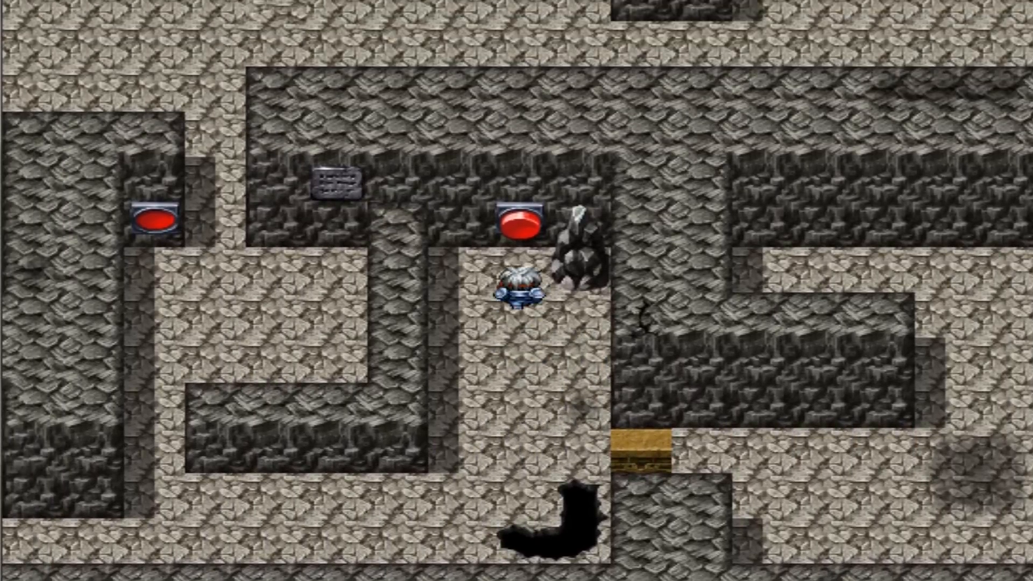
key(Return)
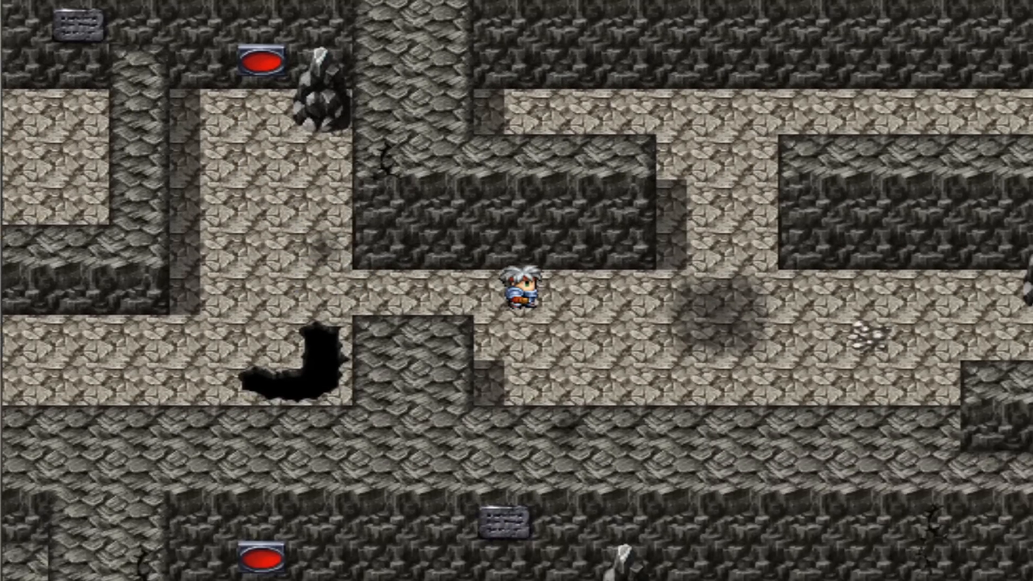
Walk through the cleared eastern passage and open the treasure chest at the end of the corridor
key(Up)
key(Right)
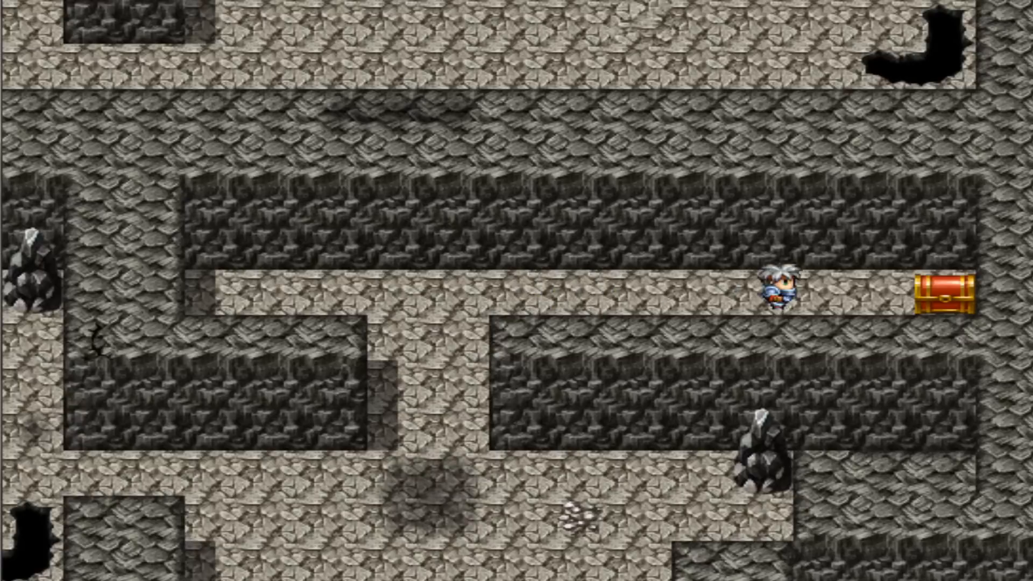
key(Return)
key(Return)
Walk back from the treasure chest to the northern corridor and continue through its cleared passage to the east
key(Left)
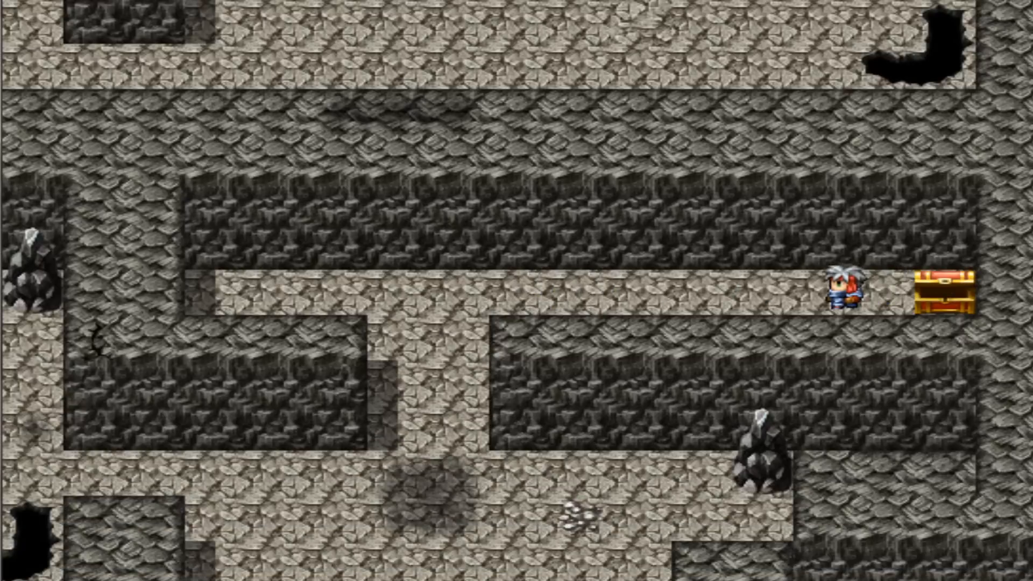
key(Down)
key(Left)
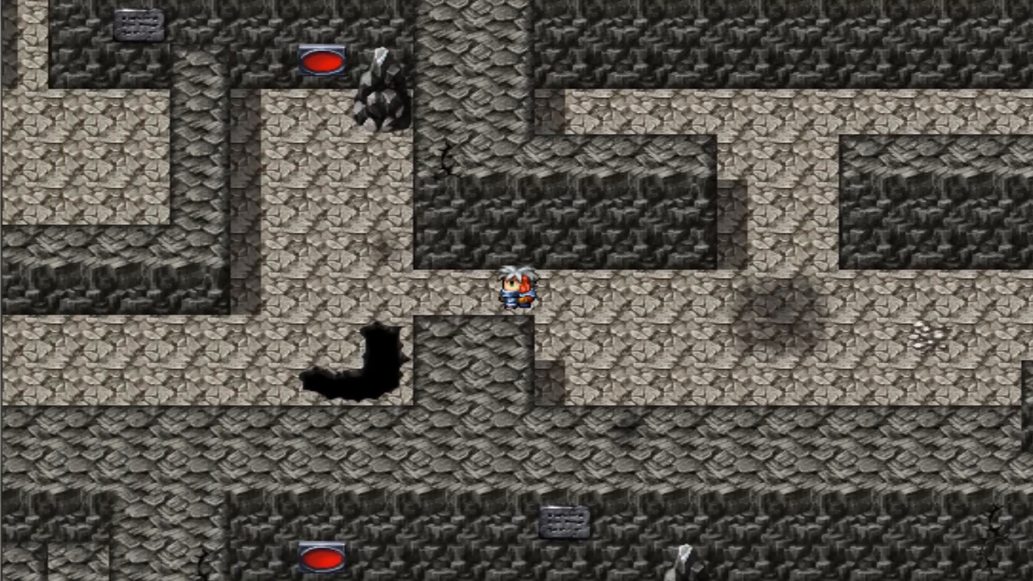
key(Up)
key(Up)
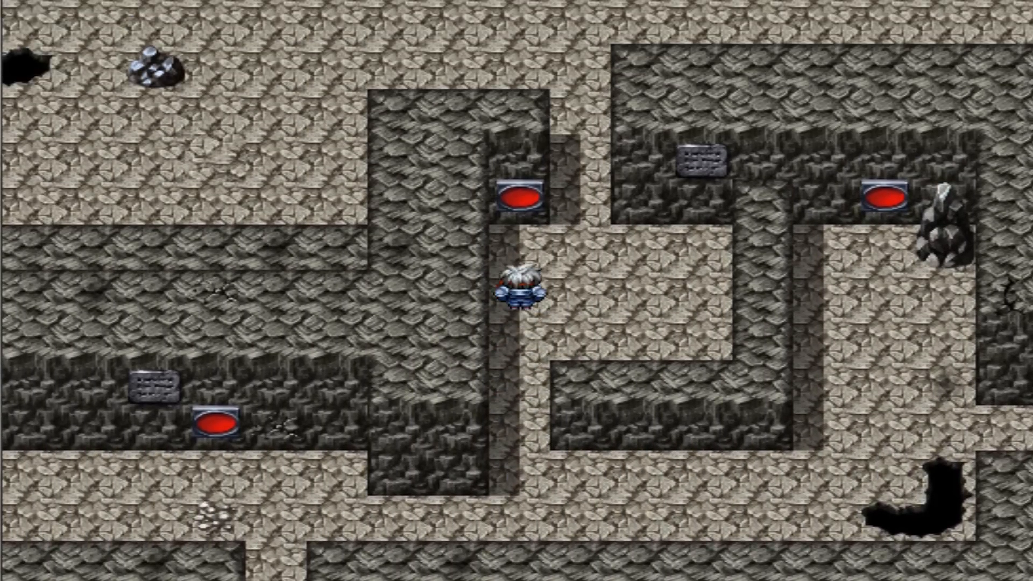
key(Right)
key(Down)
key(Right)
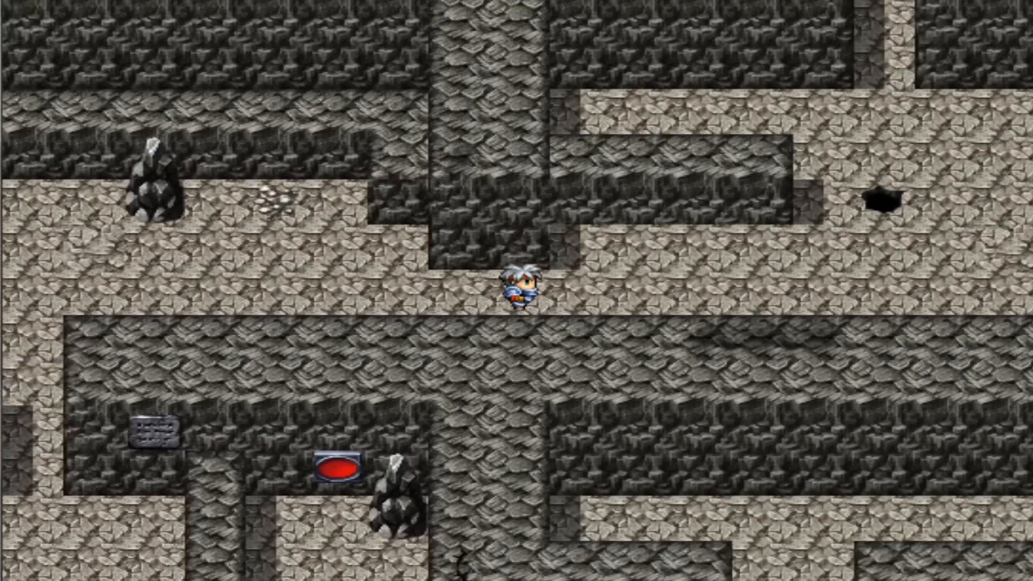
key(Up)
key(Left)
key(Up)
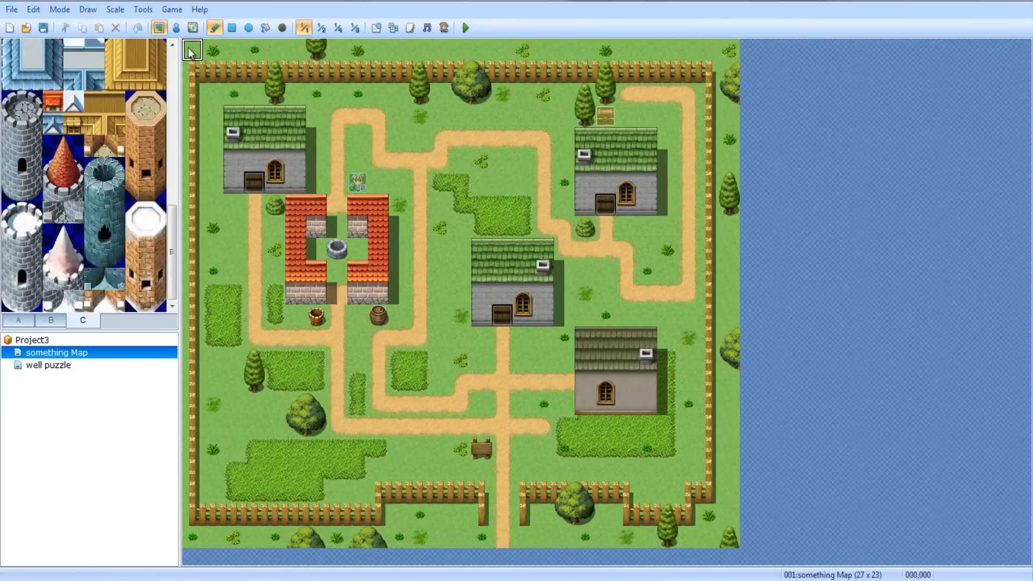
Switch to the RPG Maker editor and put something Map into event editing mode
click(175, 28)
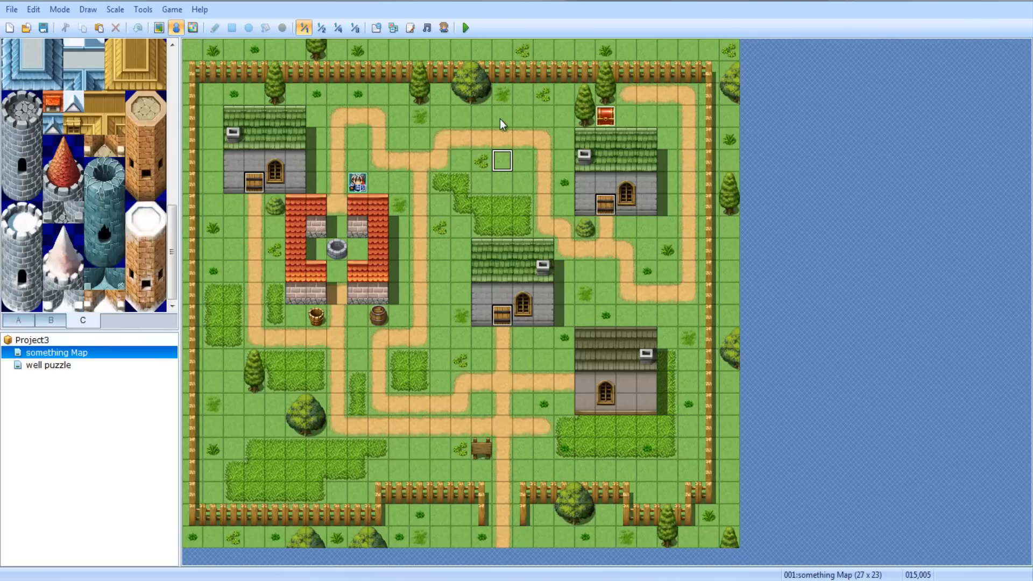
Create a new event just below the large tree by the northern fence and give it the orange-haired character graphic
click(406, 138)
double_click(483, 114)
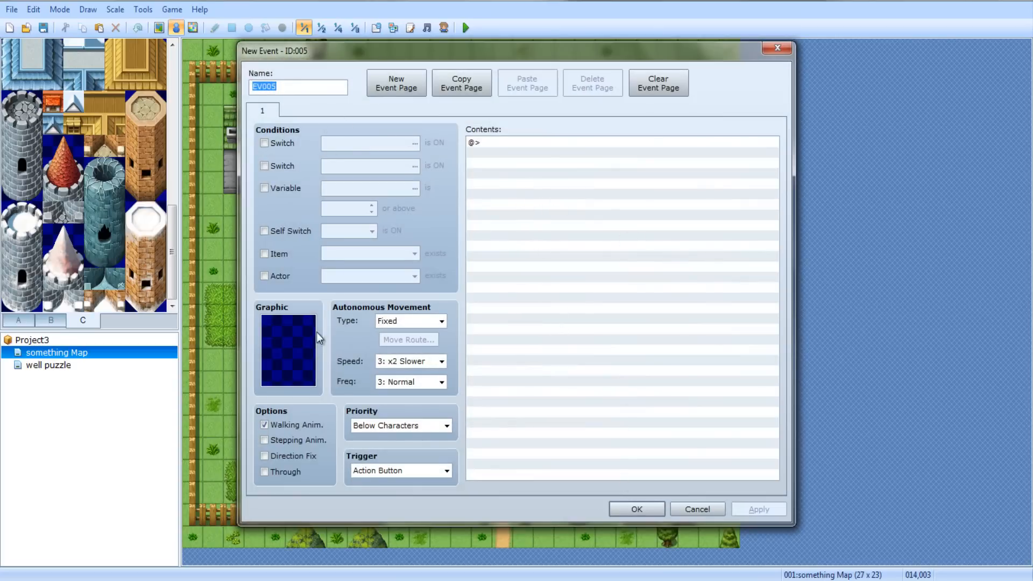
click(496, 250)
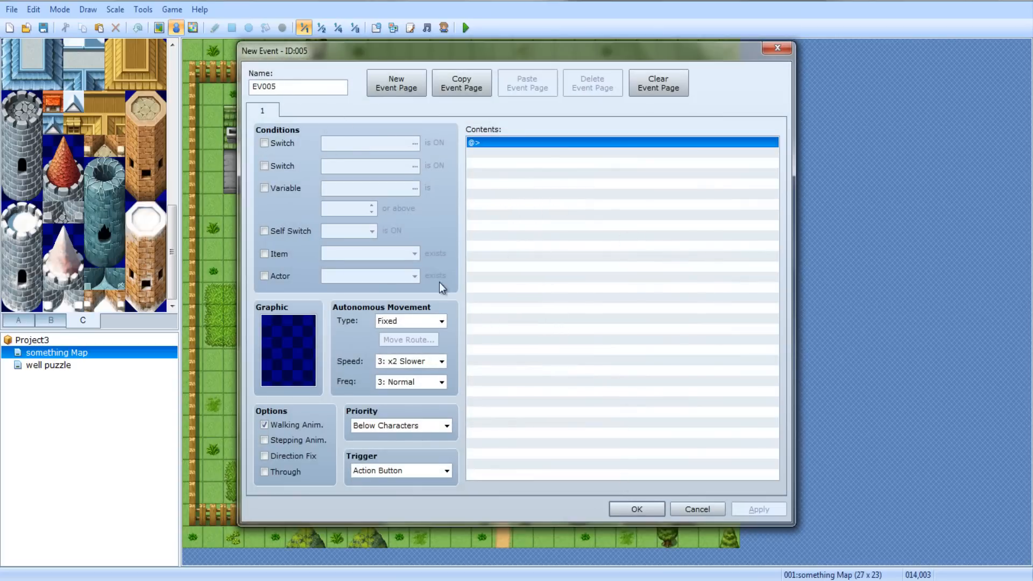
double_click(538, 177)
click(732, 504)
double_click(304, 356)
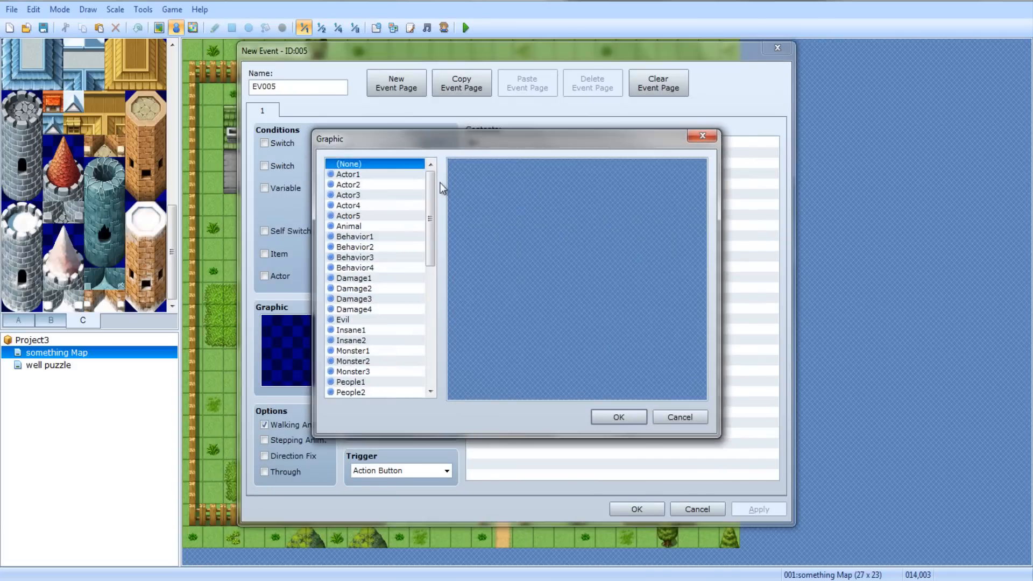
double_click(481, 174)
Add a Show Text command with the message "Hi" to the new event's contents
double_click(517, 143)
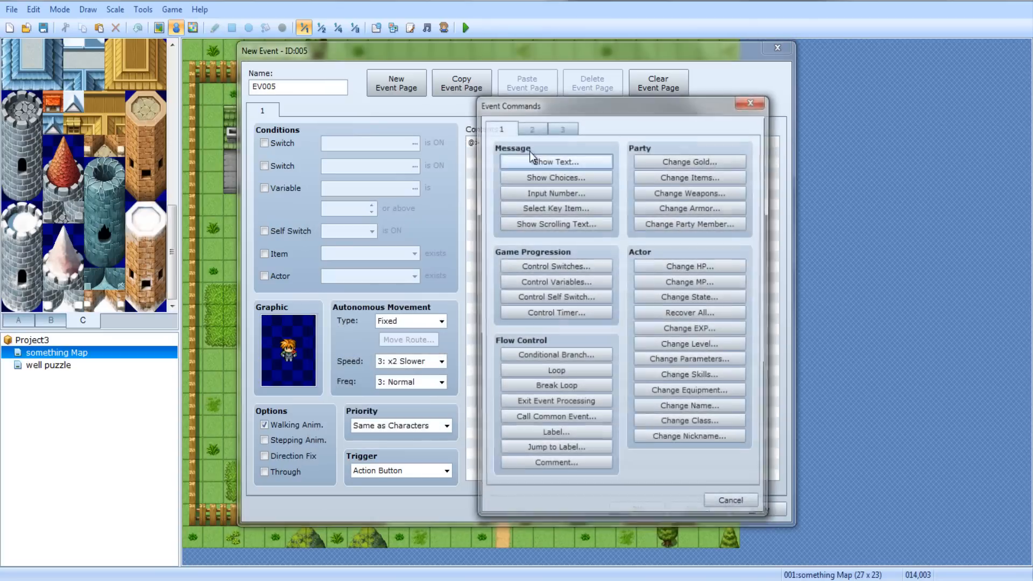
click(554, 176)
click(690, 384)
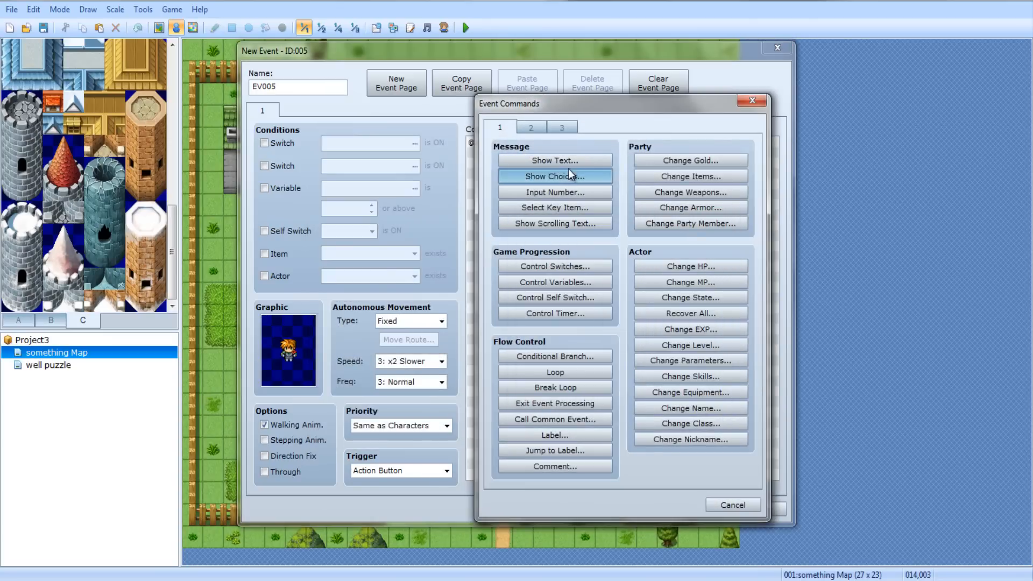
click(554, 160)
text(H)
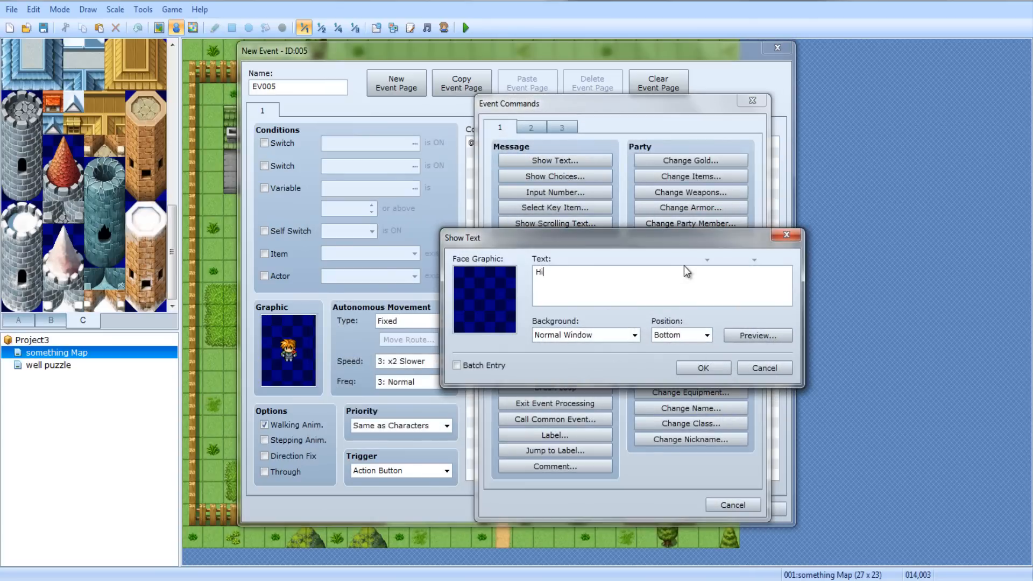
text(i)
click(702, 369)
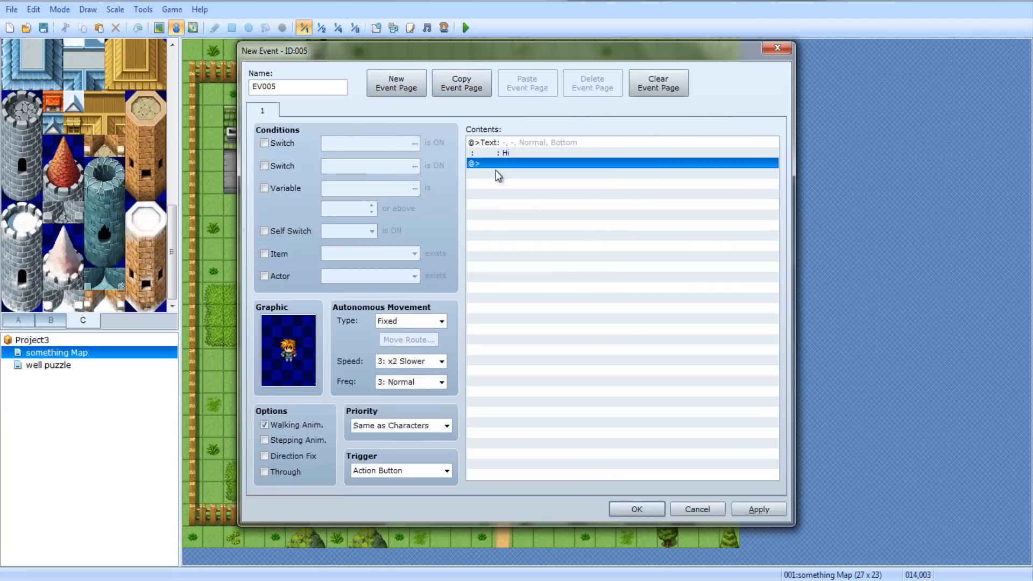
Duplicate the event page as page 2 and make Self Switch A its condition
click(461, 84)
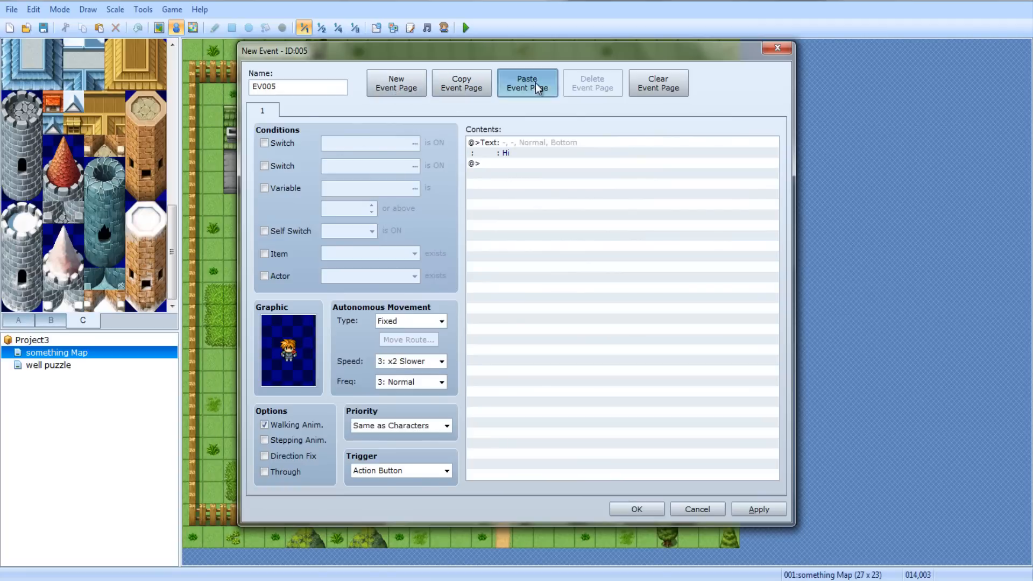
click(529, 85)
click(282, 146)
click(282, 146)
click(264, 230)
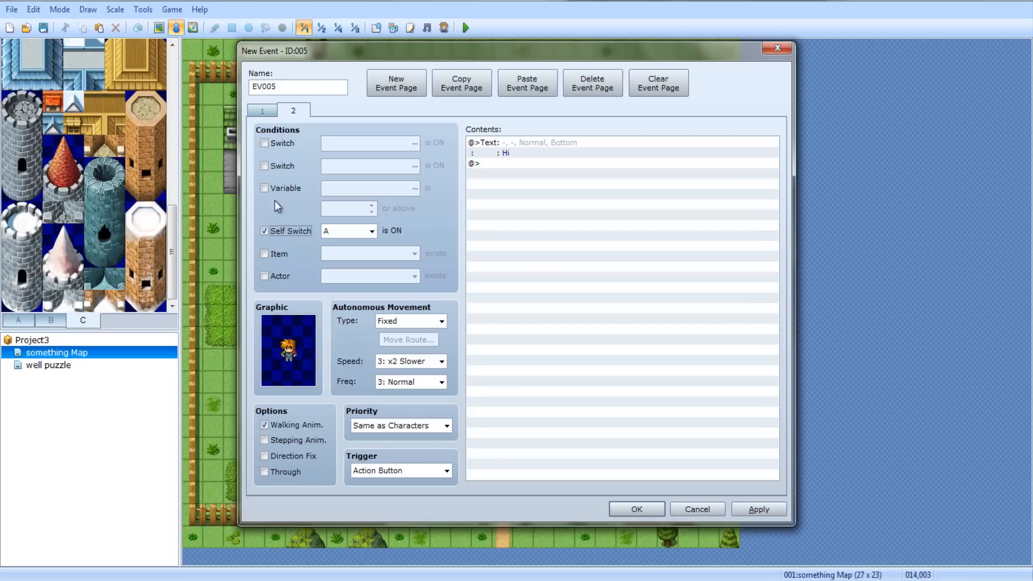
Change the message on event page 2 to "Hi again"
click(539, 163)
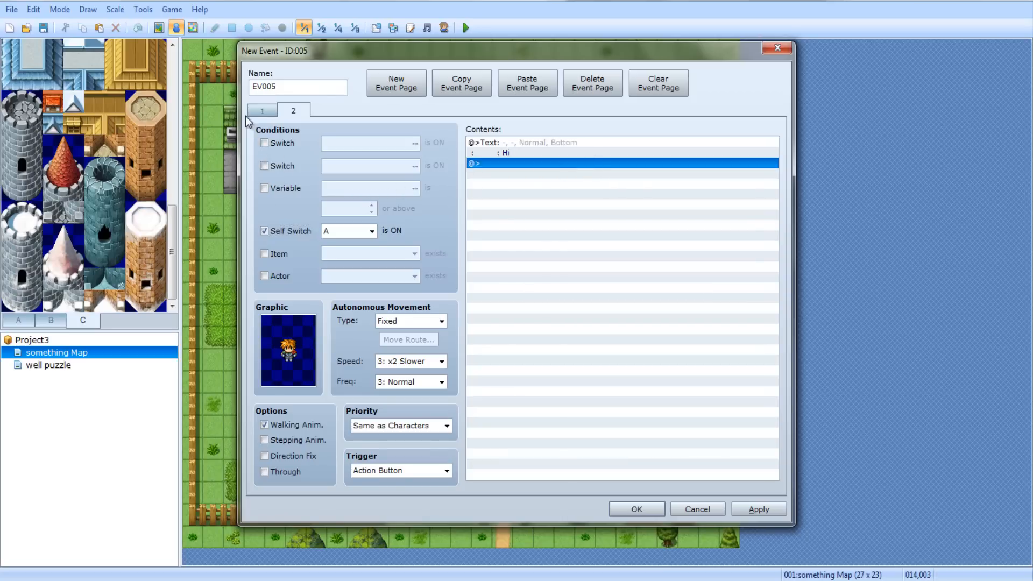
click(263, 111)
click(523, 164)
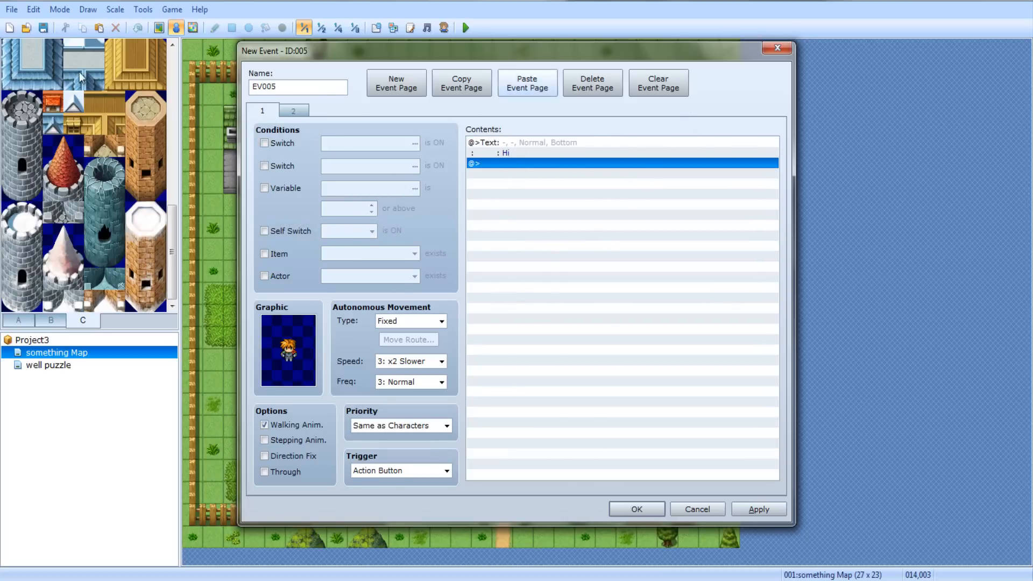
click(304, 113)
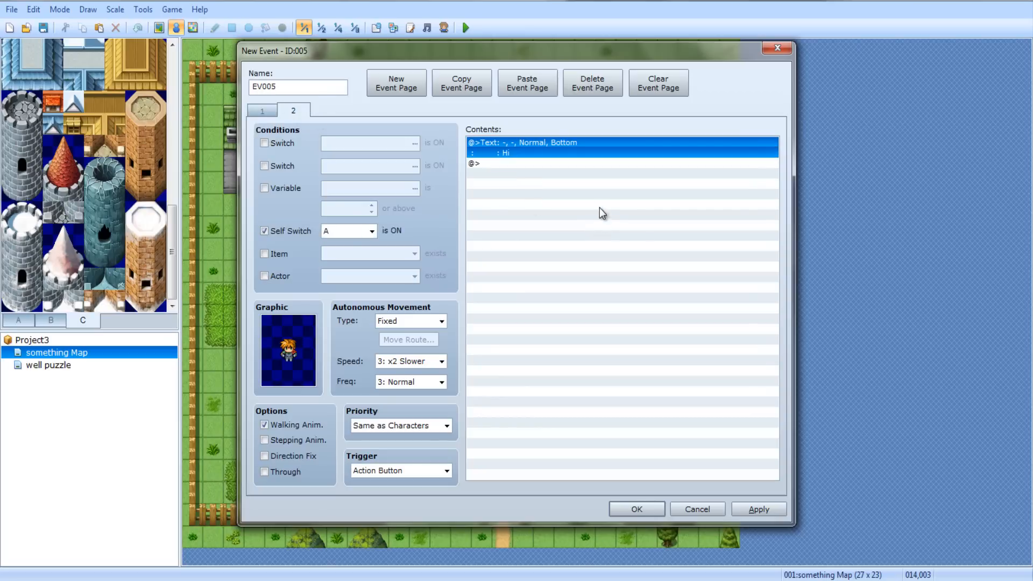
click(516, 162)
double_click(526, 146)
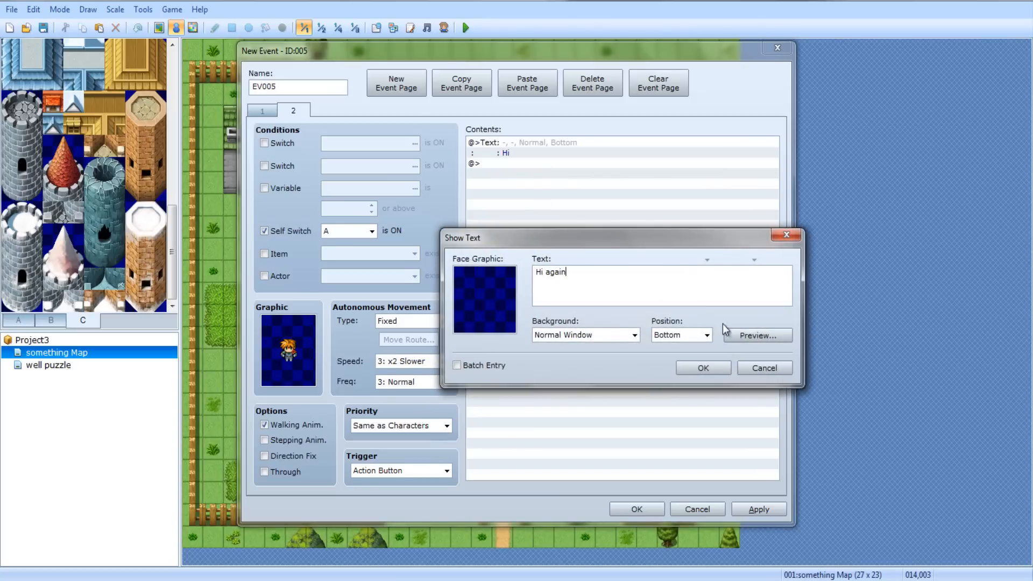
click(713, 367)
On event page 1, add a command turning Self Switch A ON after the "Hi" message and save the event
click(261, 110)
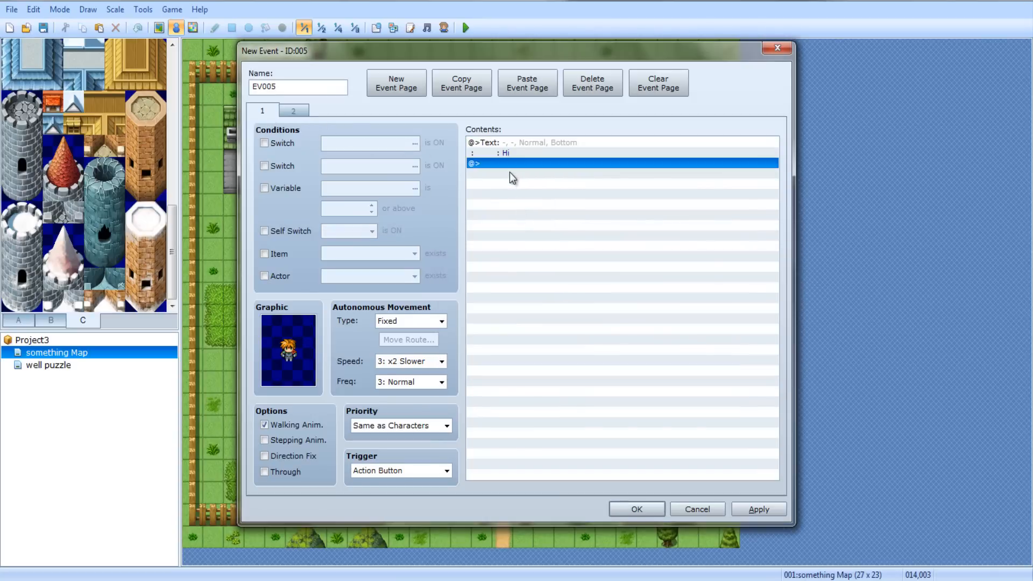
double_click(509, 172)
click(570, 297)
click(677, 291)
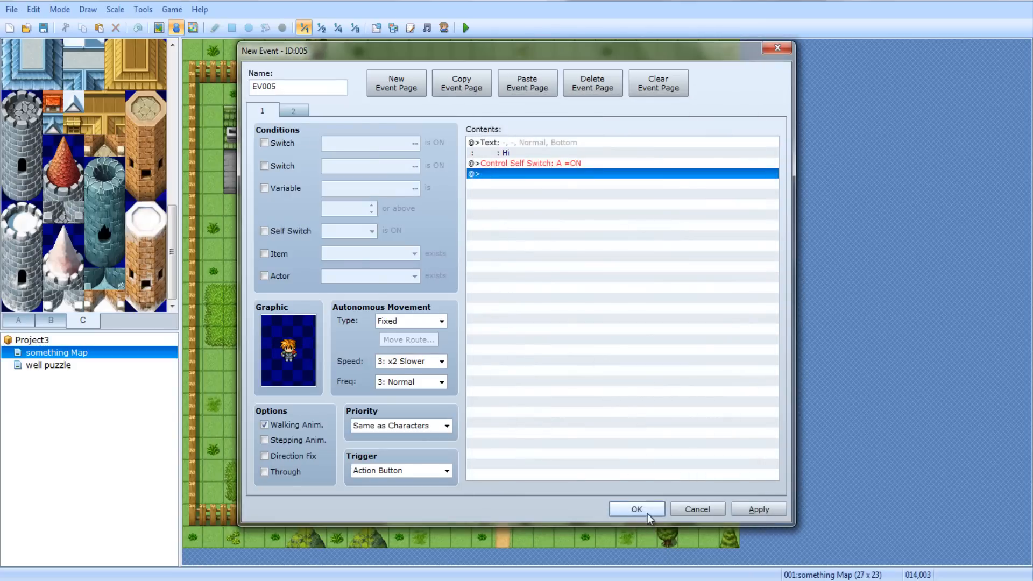
click(637, 509)
Playtest the project with a new game and walk to the spot directly below the orange-haired character
click(465, 27)
click(474, 324)
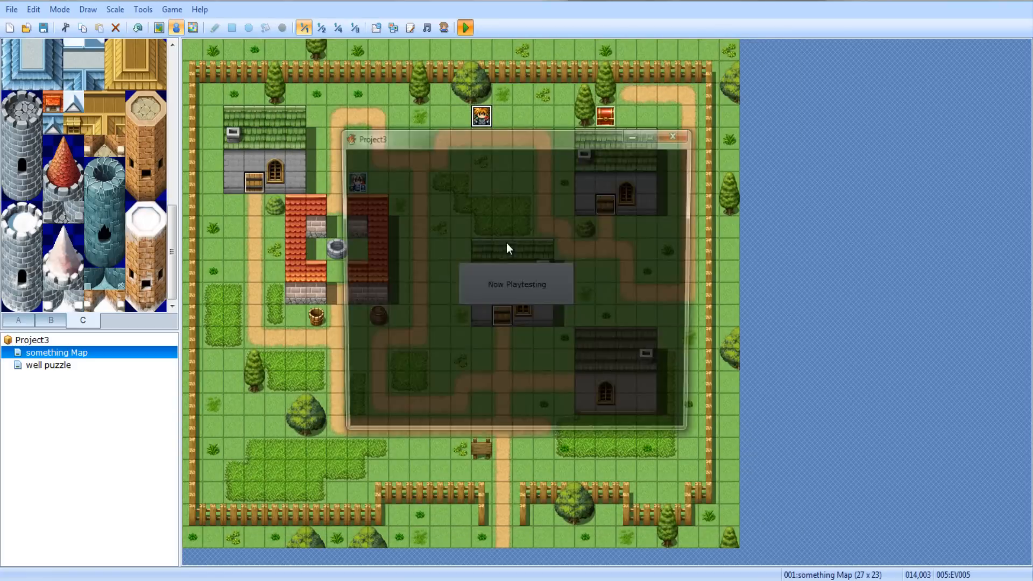
key(Return)
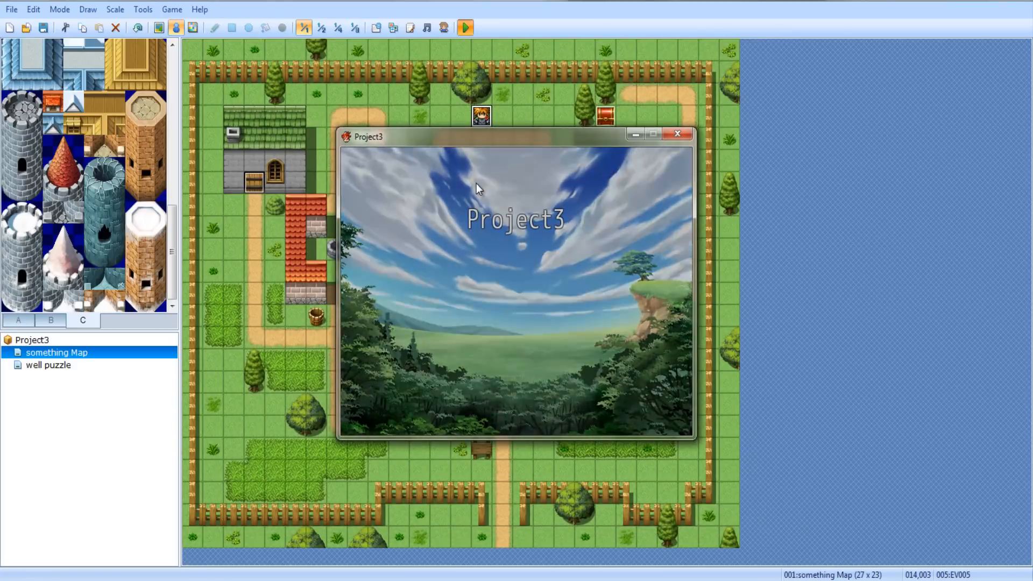
key(Right)
key(Right)
key(Right)
key(Right)
key(Right)
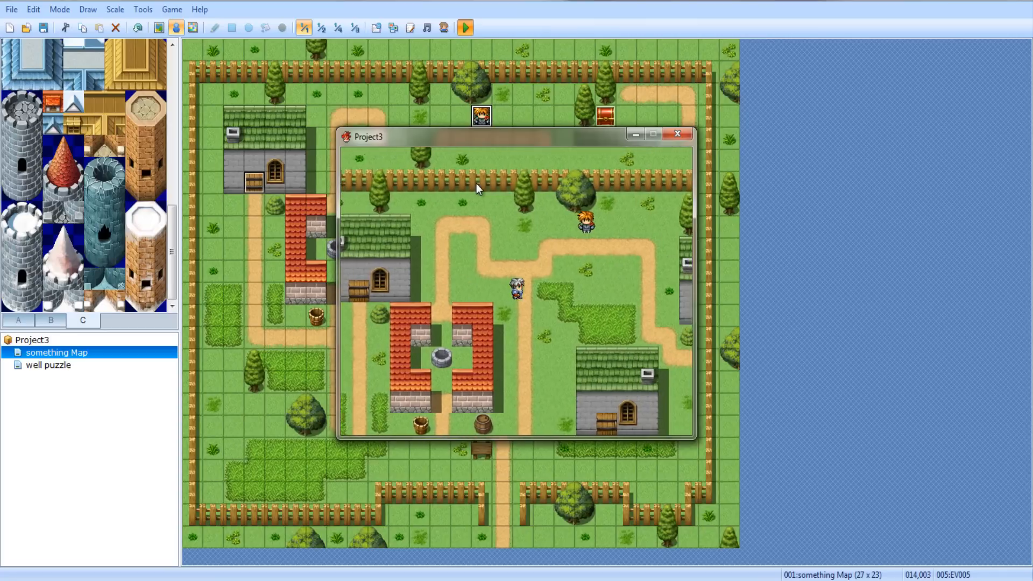
key(Up)
key(Up)
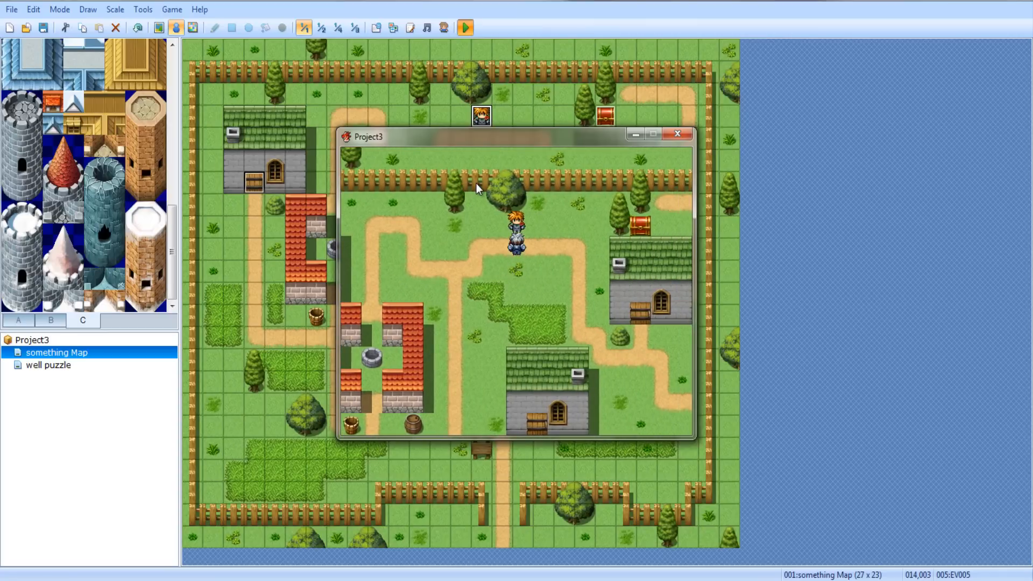
Walk around the orange-haired character, approaching from the east side and returning to face him from below
key(Right)
key(Right)
key(Up)
key(Left)
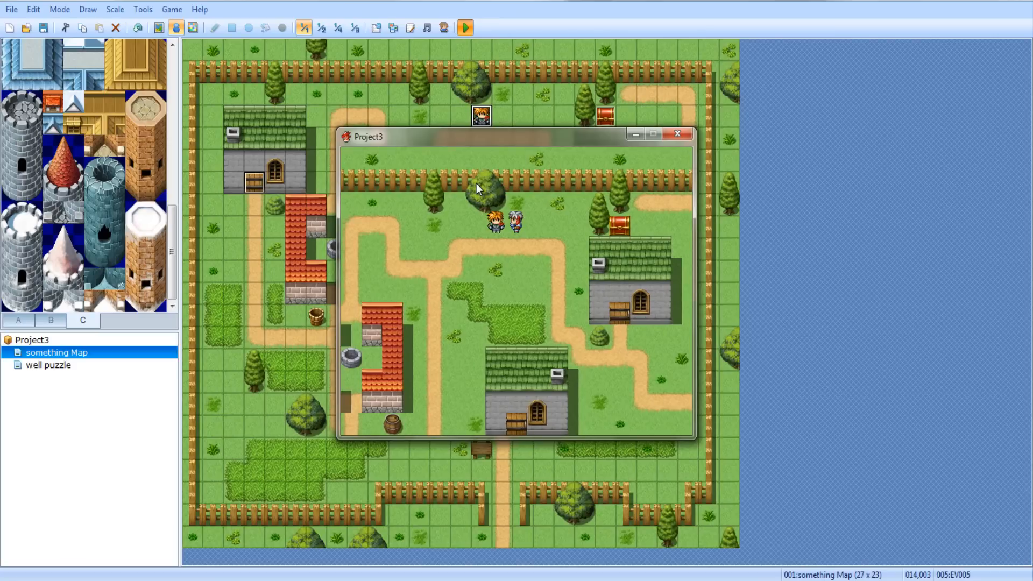
key(Down)
key(Left)
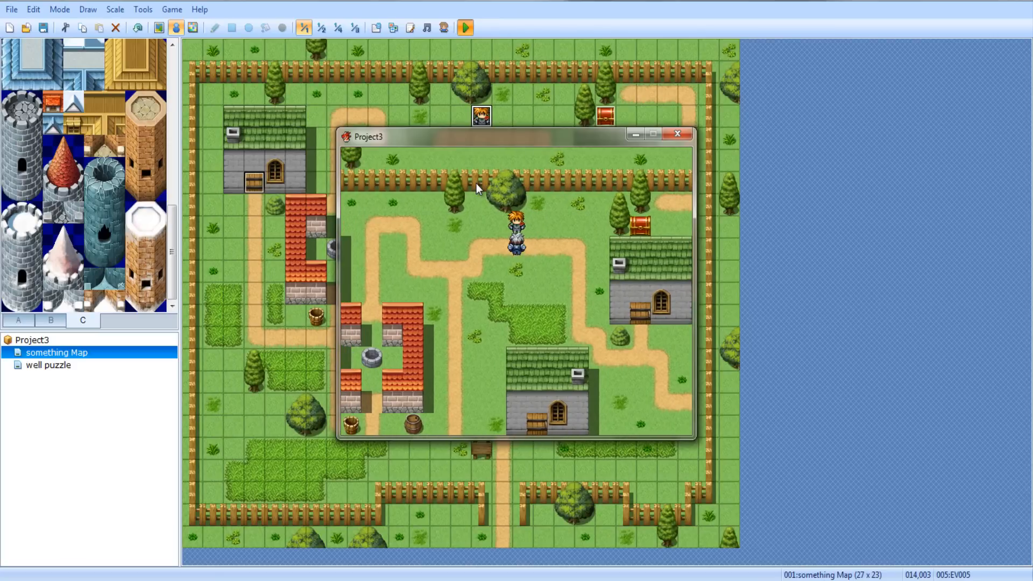
key(Left)
key(Up)
key(Down)
key(Right)
key(Up)
key(Right)
key(Up)
key(Up)
key(Down)
key(Left)
key(Down)
key(Left)
key(Up)
Talk to the orange-haired character repeatedly to test both of his messages
key(Return)
key(Return)
key(Return)
key(Return)
key(Return)
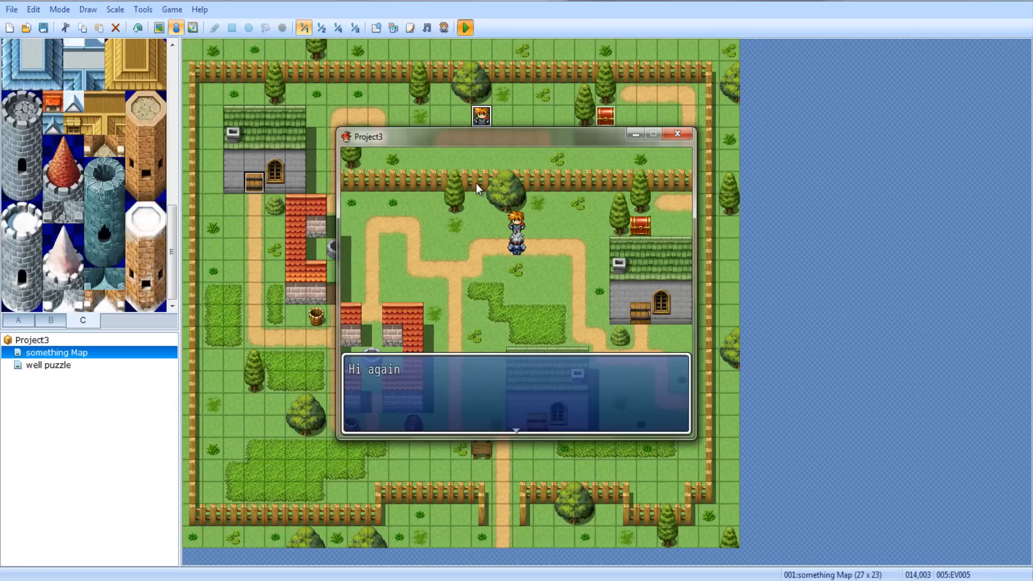
key(Return)
Walk east to the treasure chest and open it from its east side, finishing by closing the playtest
key(Right)
key(Down)
key(Right)
key(Up)
key(Left)
key(Down)
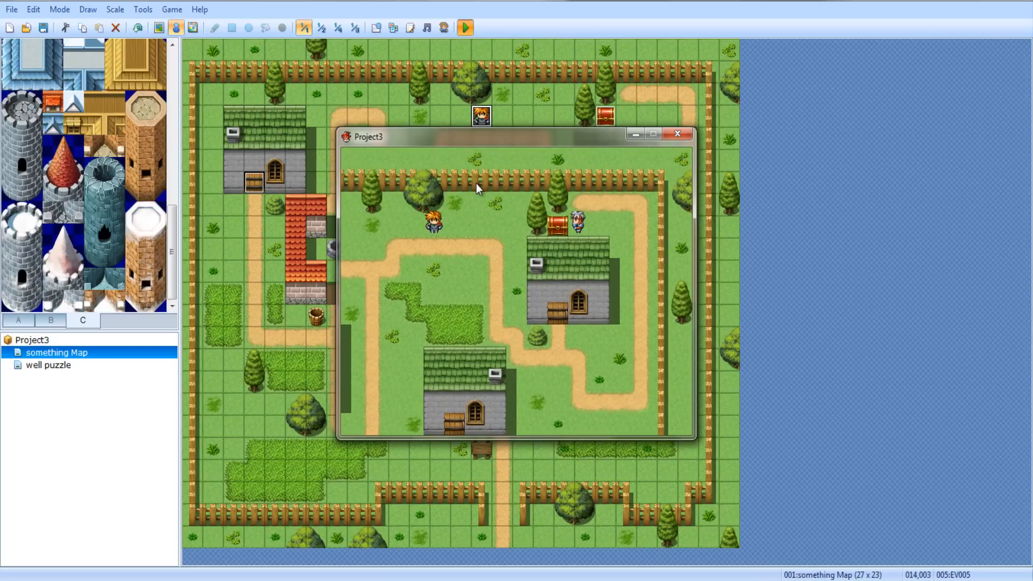
key(Return)
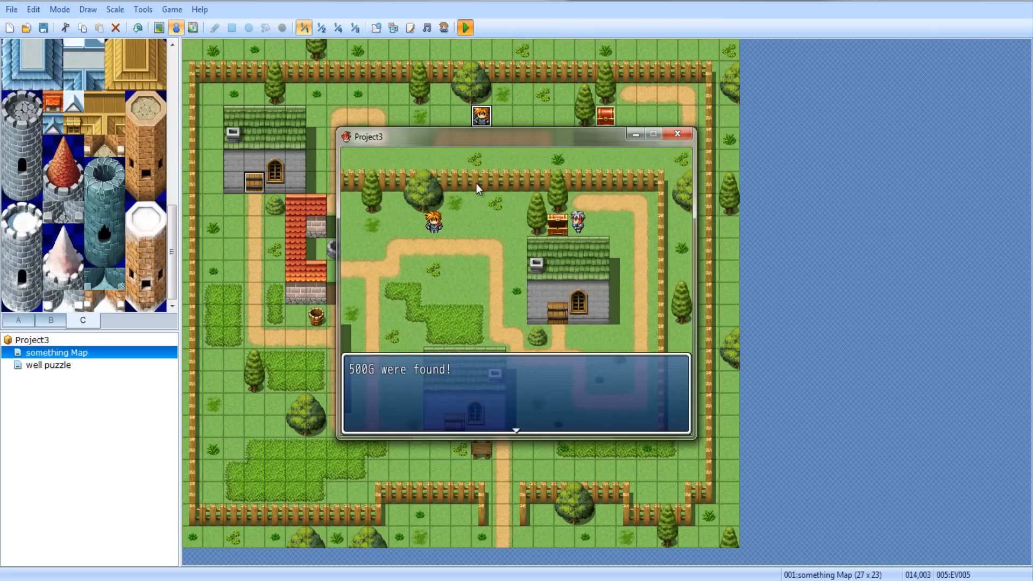
key(Return)
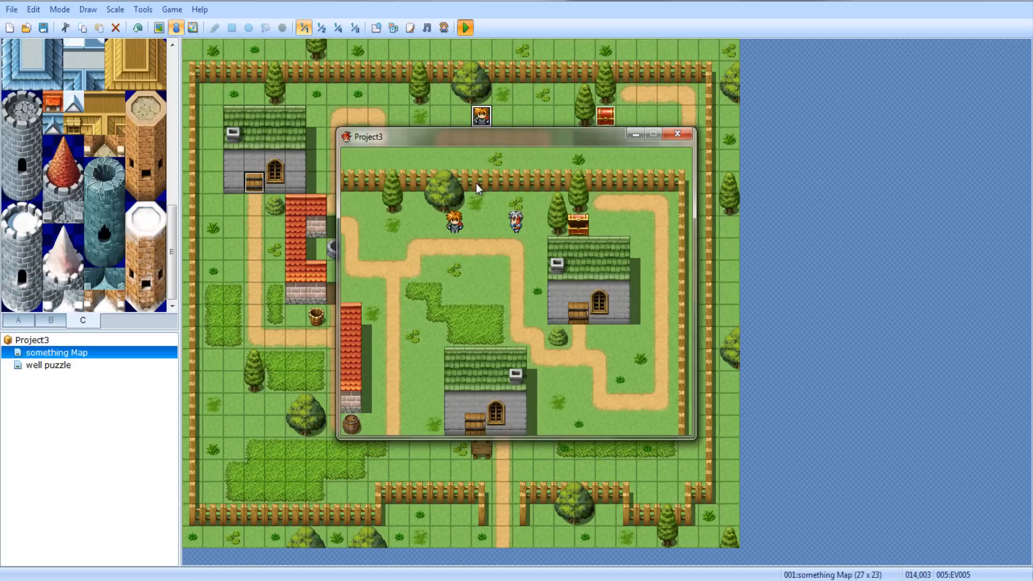
click(664, 133)
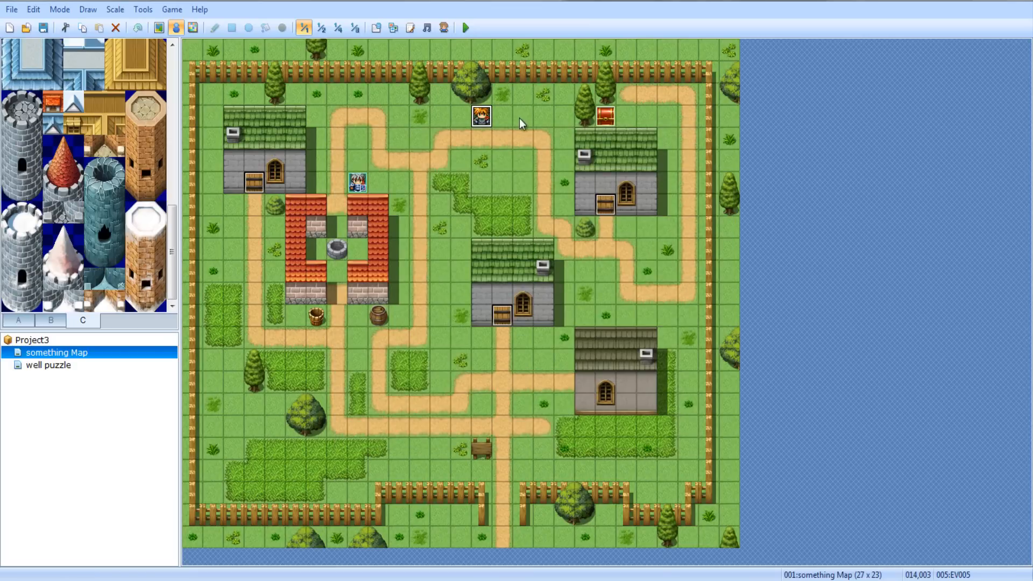
Open the well puzzle map in map editing mode and show tile set B
click(365, 264)
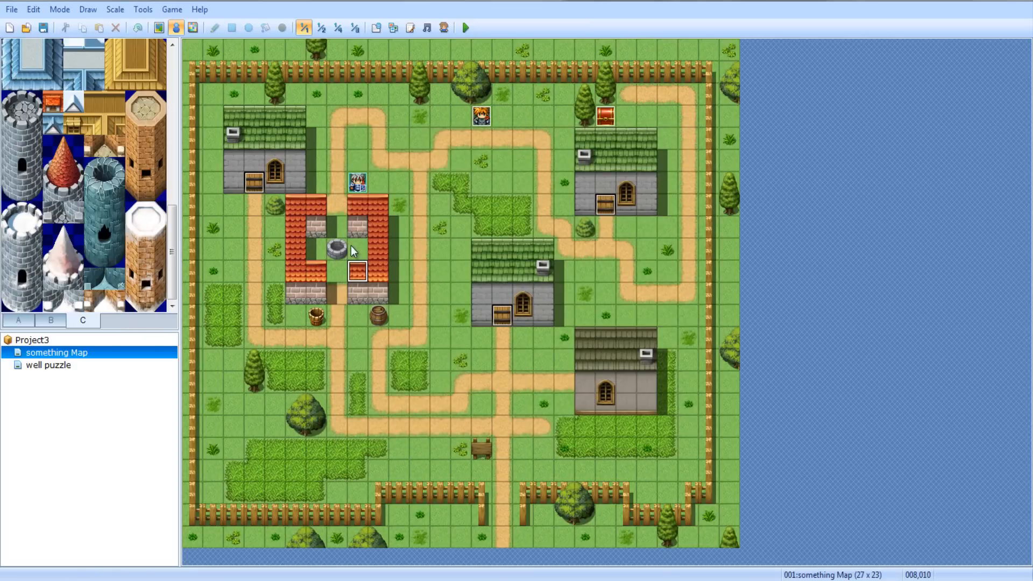
click(341, 251)
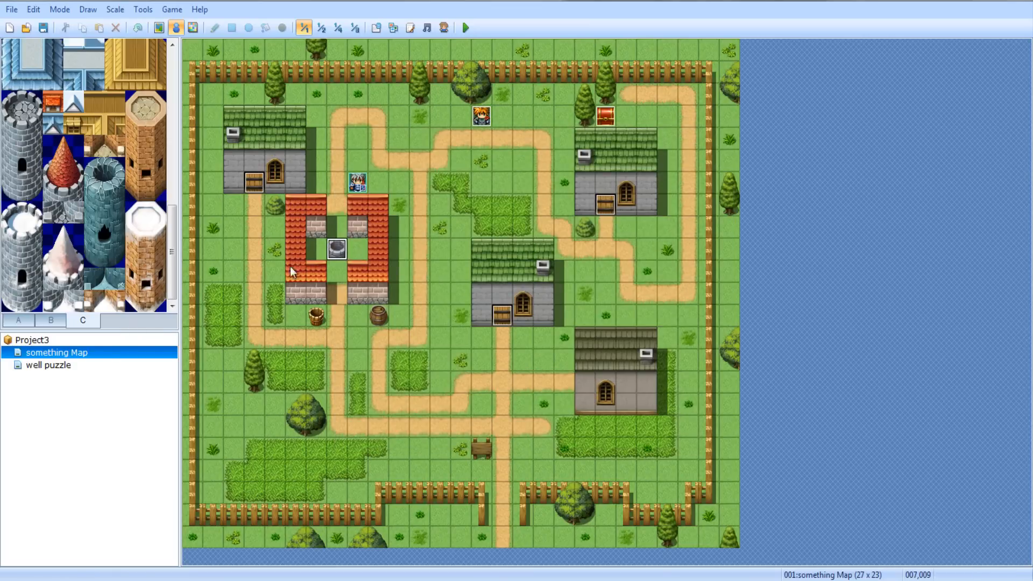
click(61, 370)
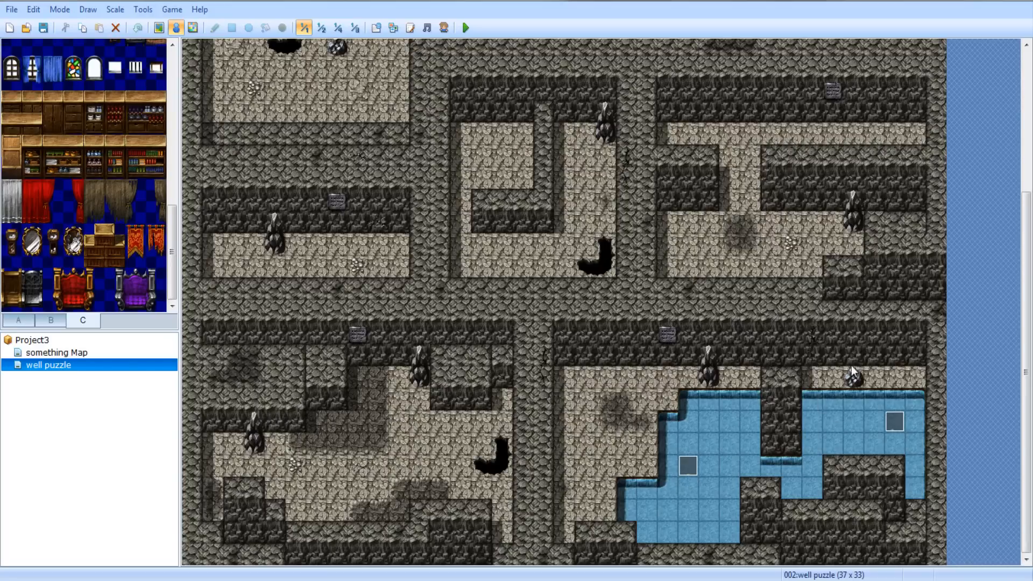
click(159, 27)
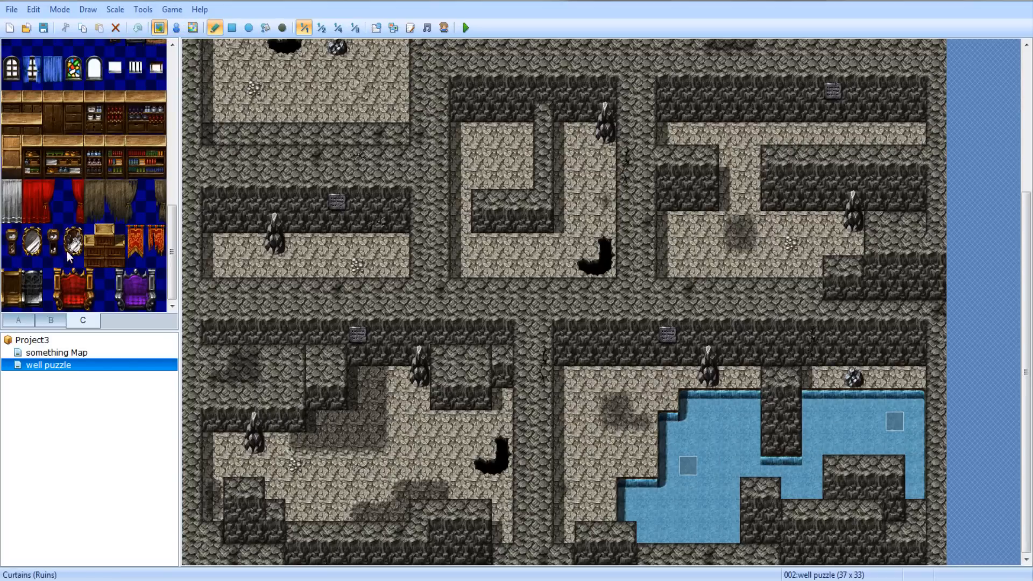
click(49, 321)
Draw a hanging rope down the full height of the rock pillar between the two water areas, using the rope tiles
scroll(662, 337, up, 3)
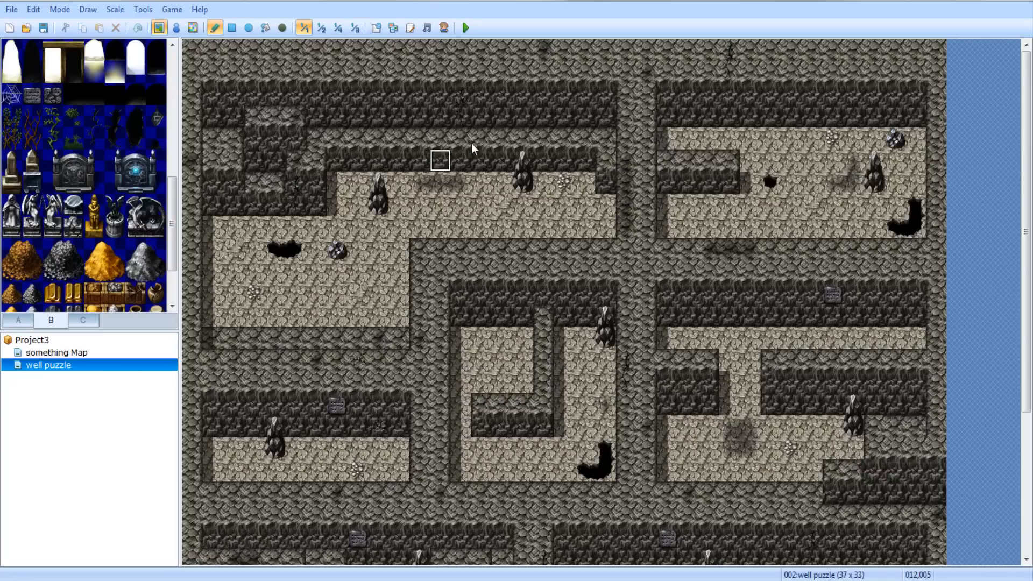
scroll(645, 228, down, 3)
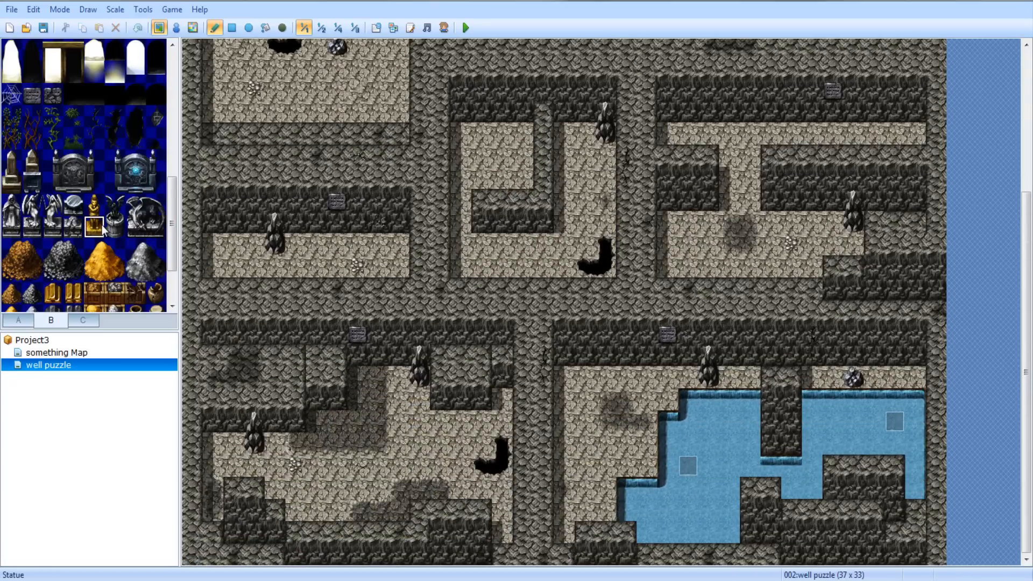
scroll(102, 224, up, 6)
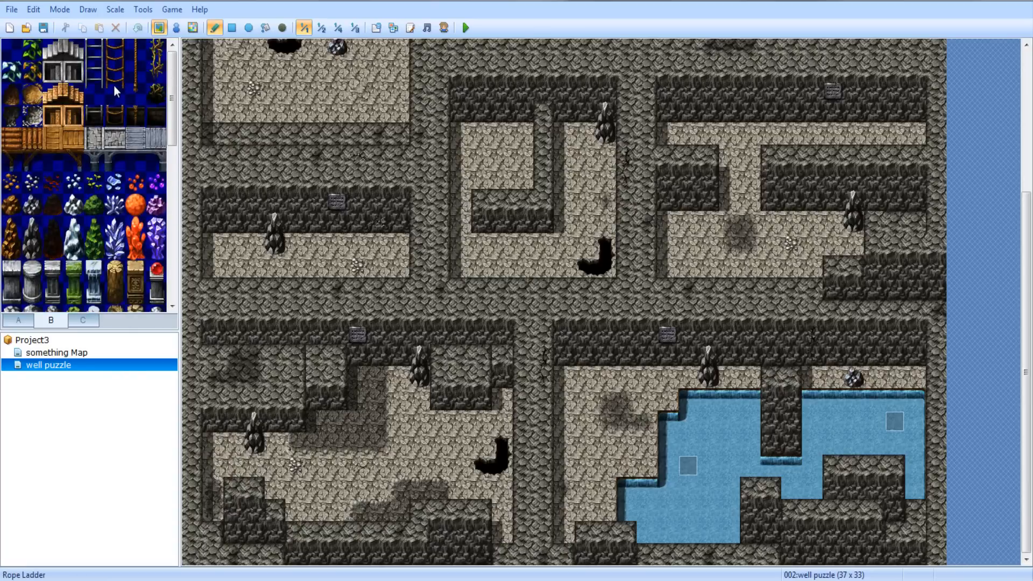
click(135, 70)
click(786, 420)
right_click(793, 435)
right_drag(790, 431, 789, 438)
click(789, 422)
key(ctrl+z)
click(135, 72)
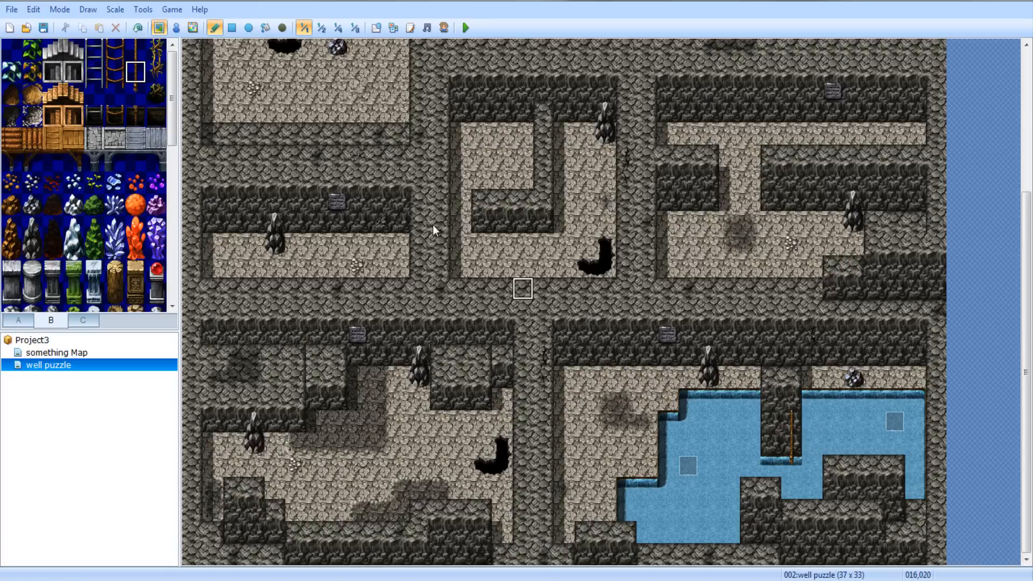
click(136, 49)
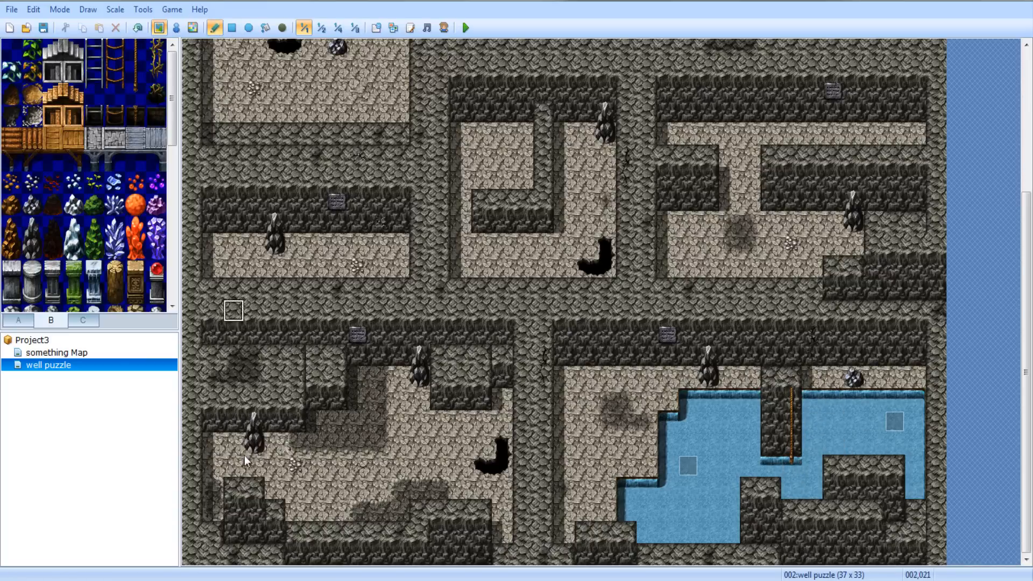
Create an event on the well in something Map that shows the text "Go down well?"
click(53, 352)
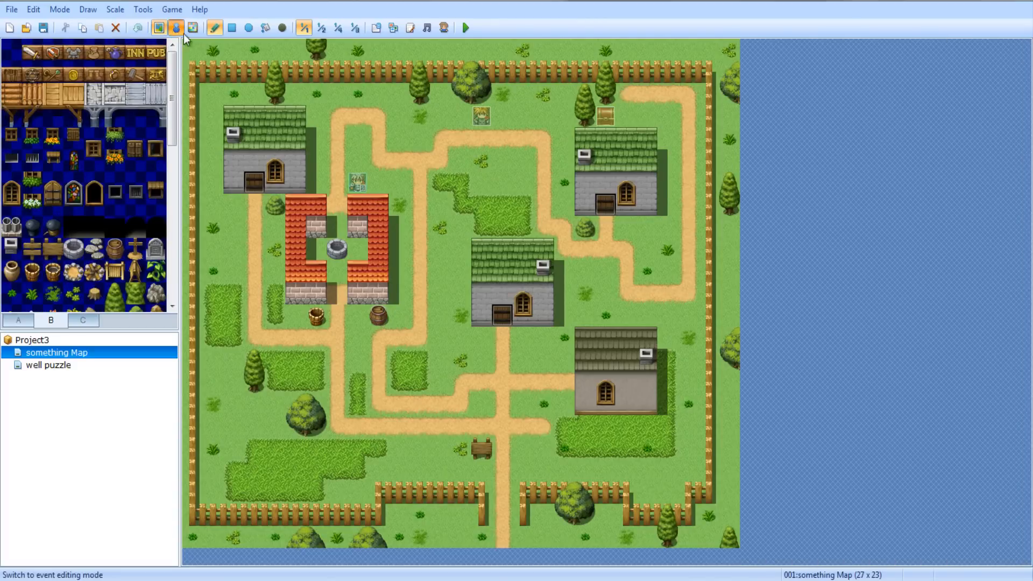
click(176, 30)
double_click(337, 250)
double_click(508, 174)
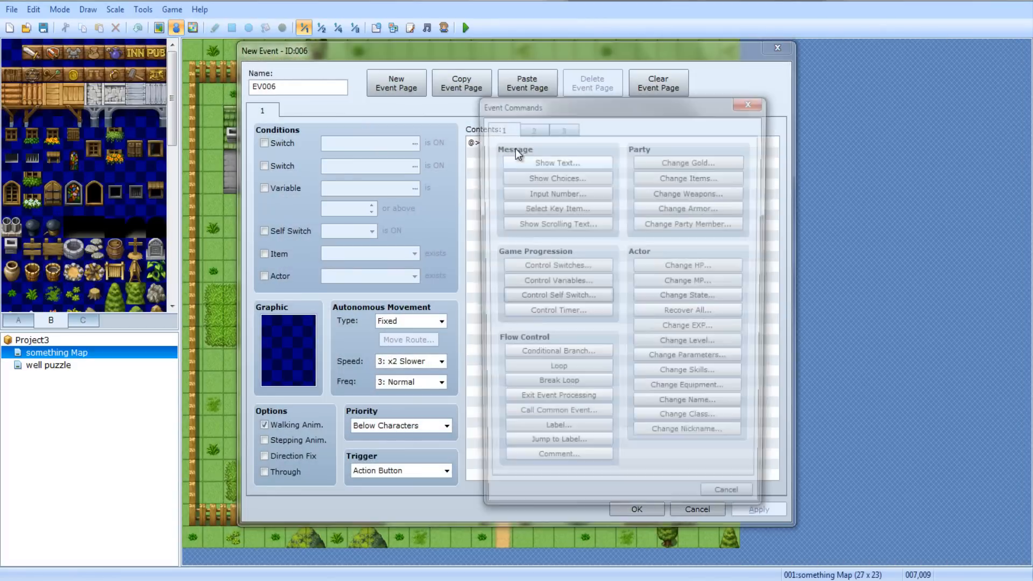
click(555, 160)
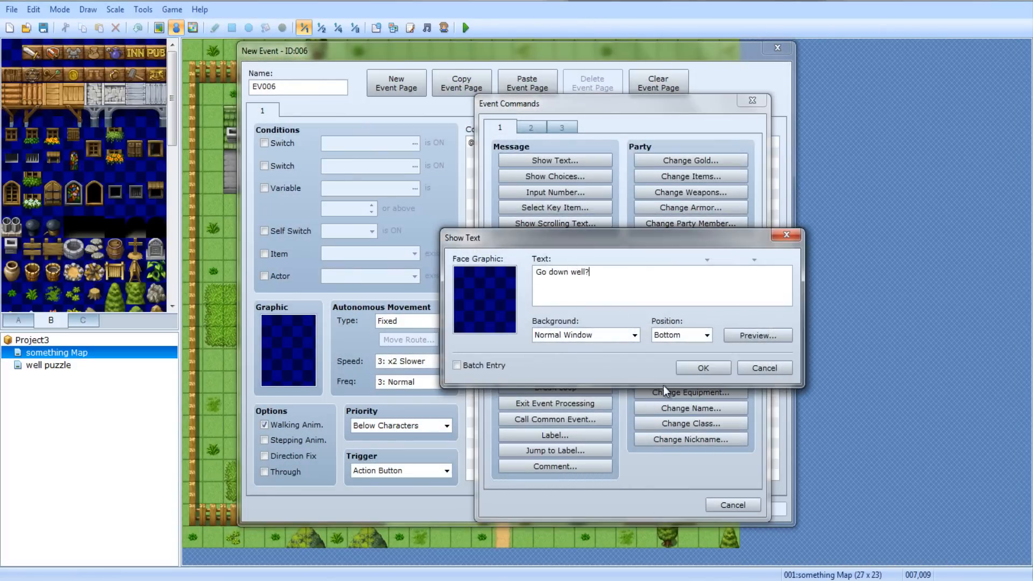
click(696, 367)
Add a Show Choices command with Yes and No after the well's text, keeping Choice 2 for cancelling
double_click(518, 167)
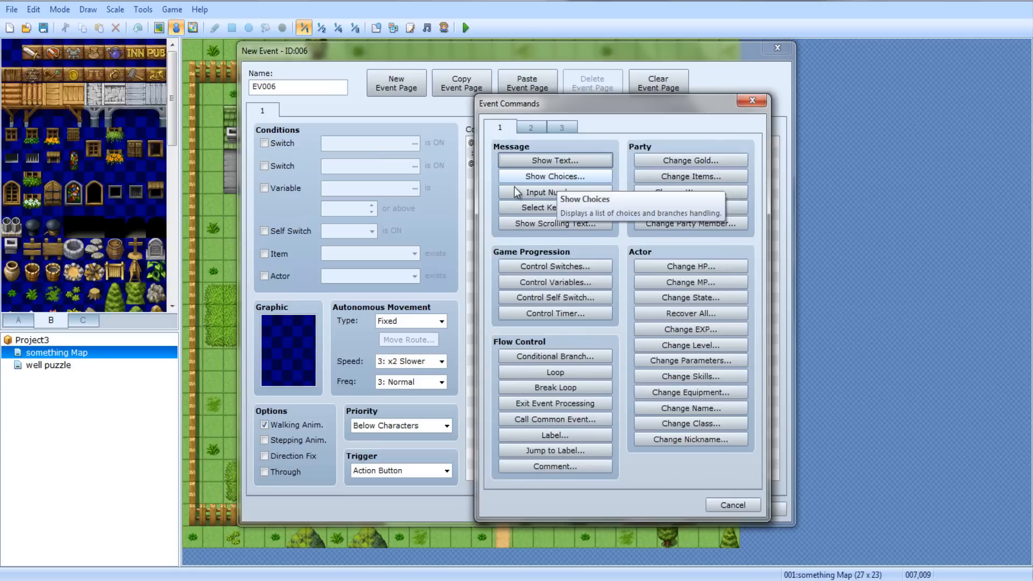
click(586, 176)
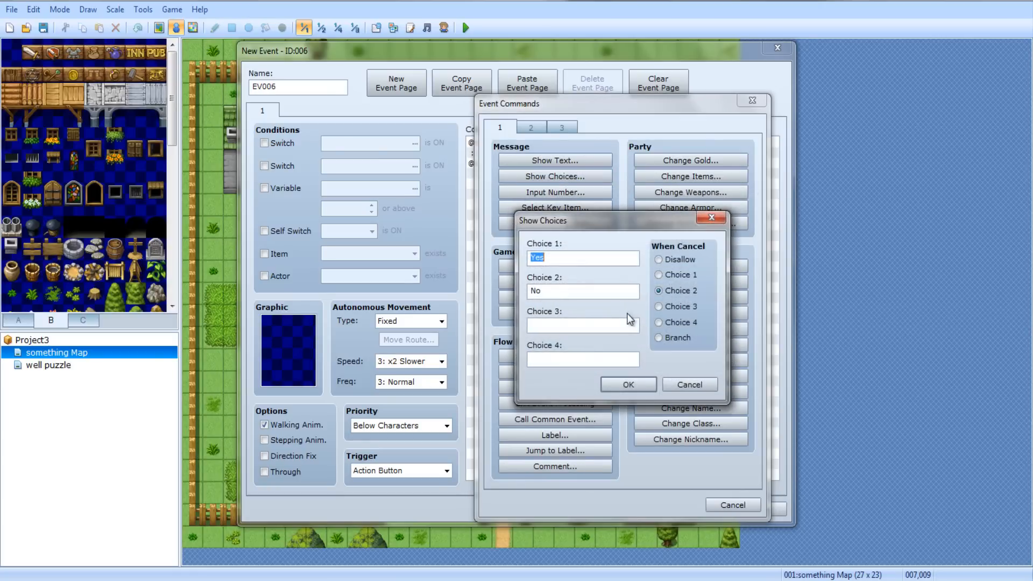
click(637, 389)
In the Yes branch, transfer the player to the well puzzle map at (029,028) facing Down, and save the well event
double_click(534, 184)
click(530, 132)
click(555, 160)
click(696, 259)
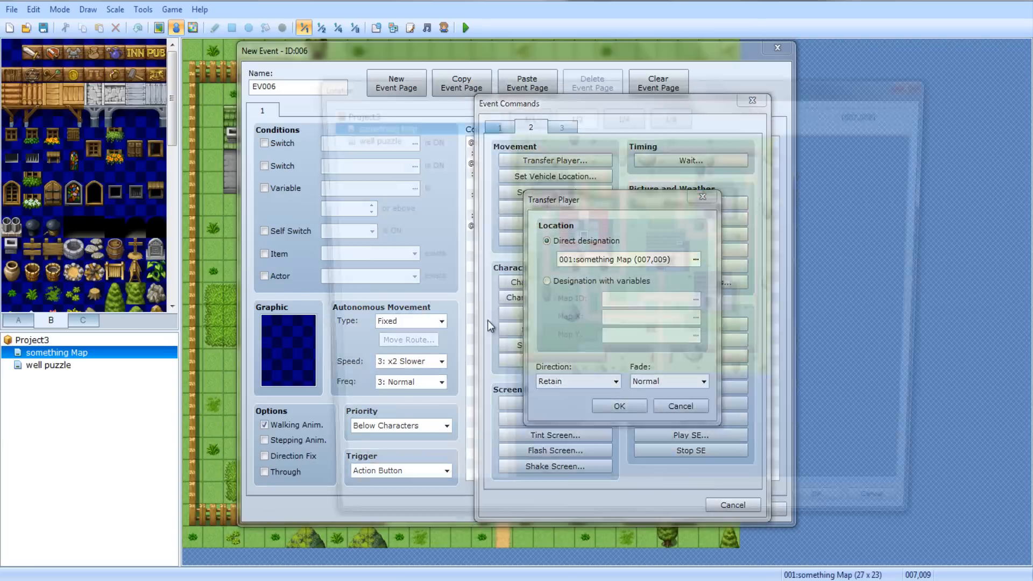
click(366, 136)
click(818, 450)
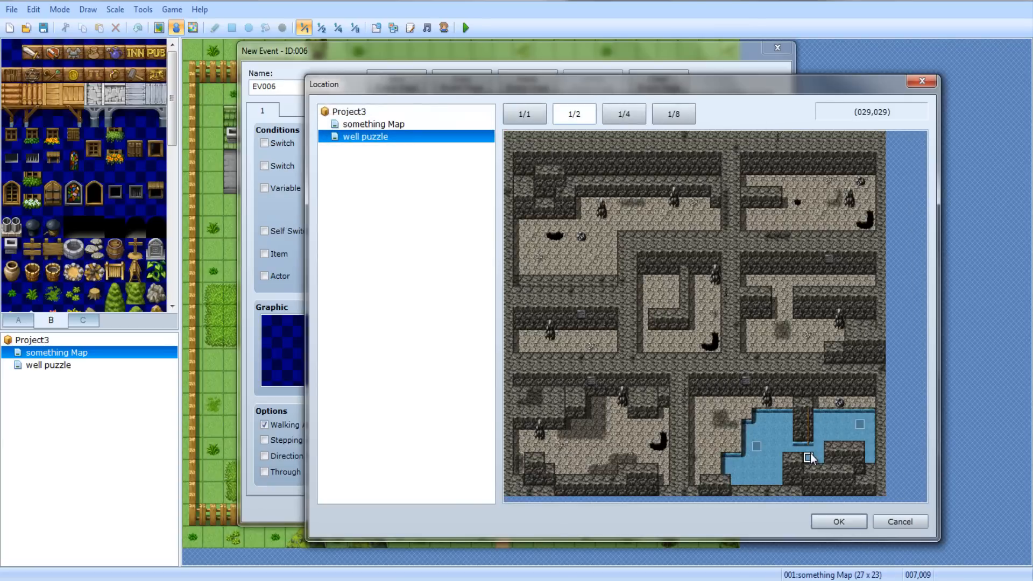
click(837, 516)
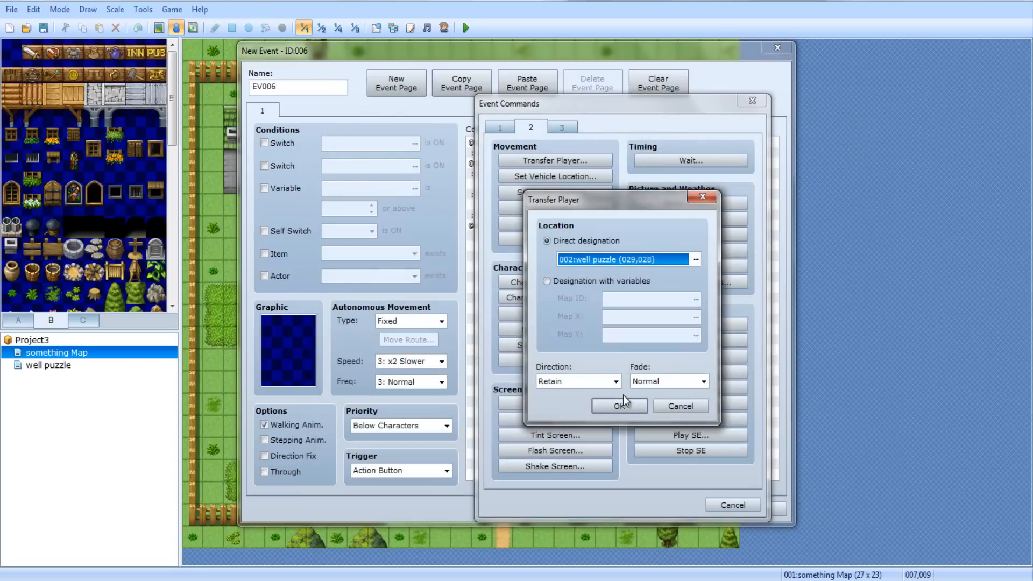
click(609, 382)
click(592, 404)
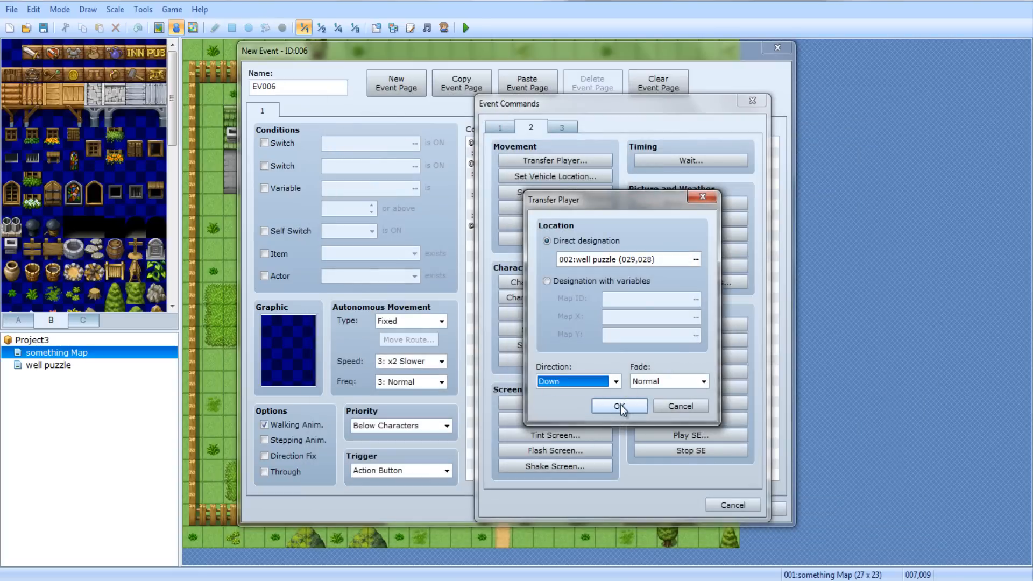
click(619, 407)
click(637, 509)
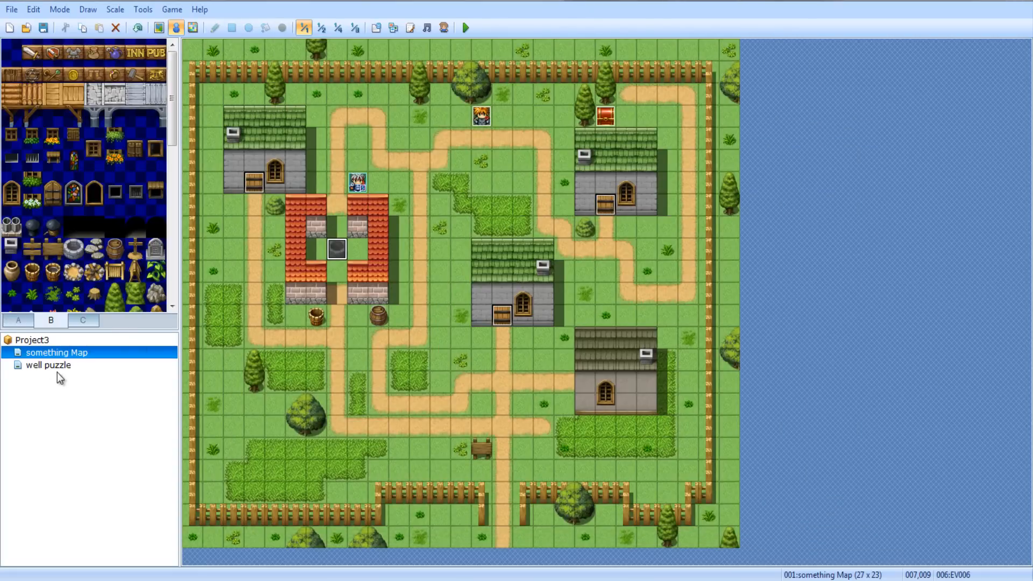
Create an event at (029,027) near the rope's lower end in the well puzzle map, triggered by Player Touch
click(54, 365)
scroll(842, 446, down, 3)
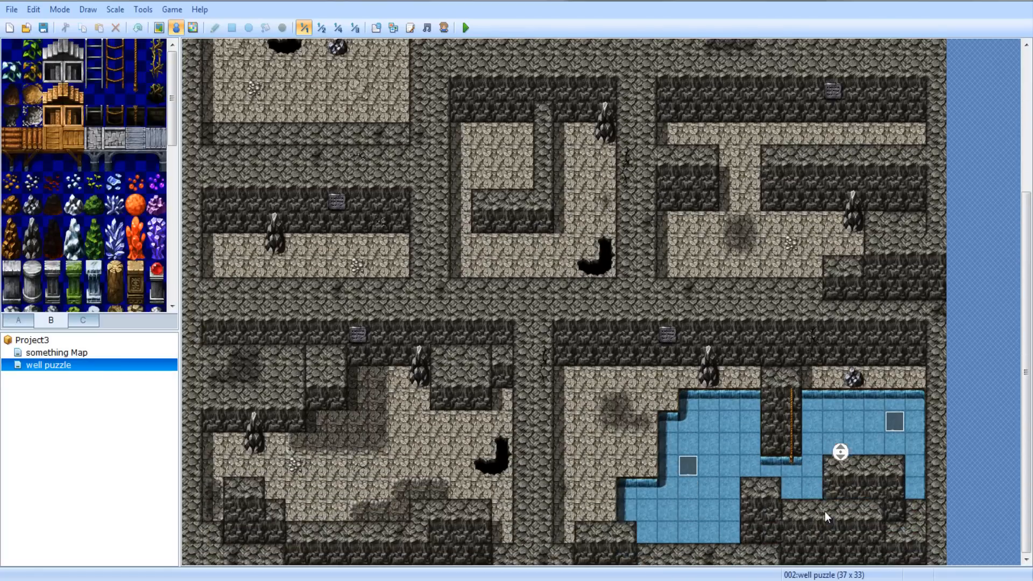
right_click(790, 441)
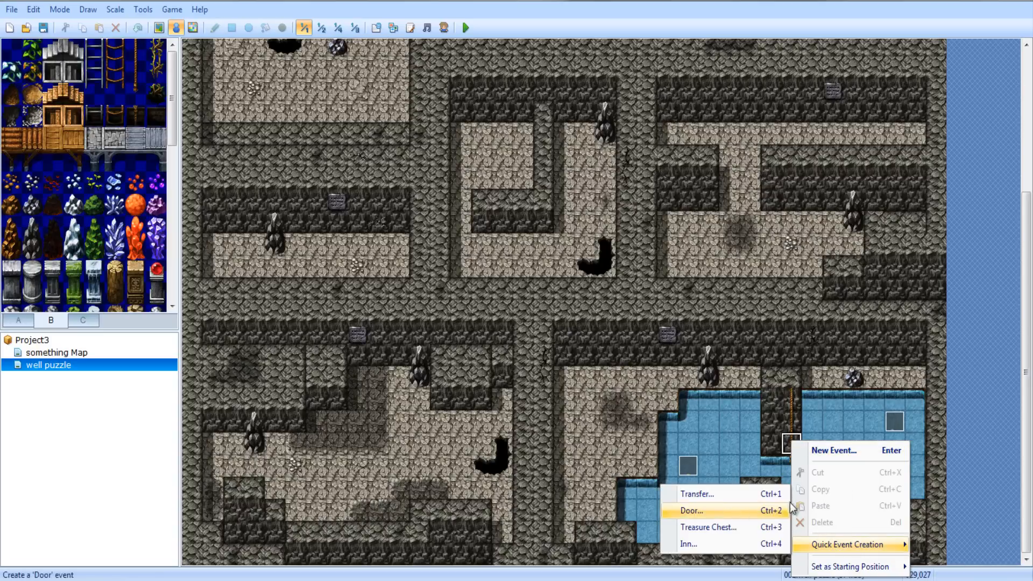
click(854, 455)
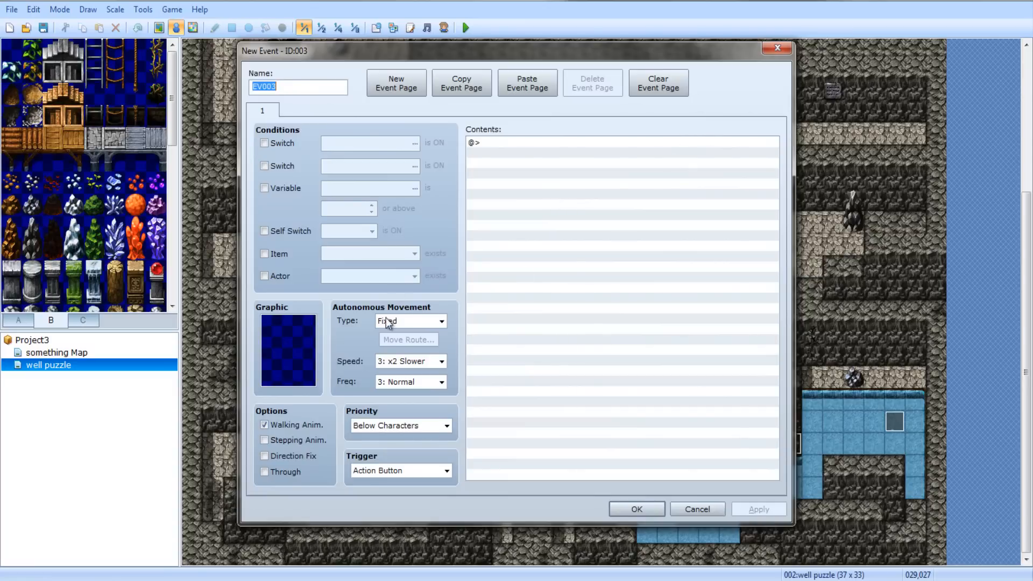
click(373, 426)
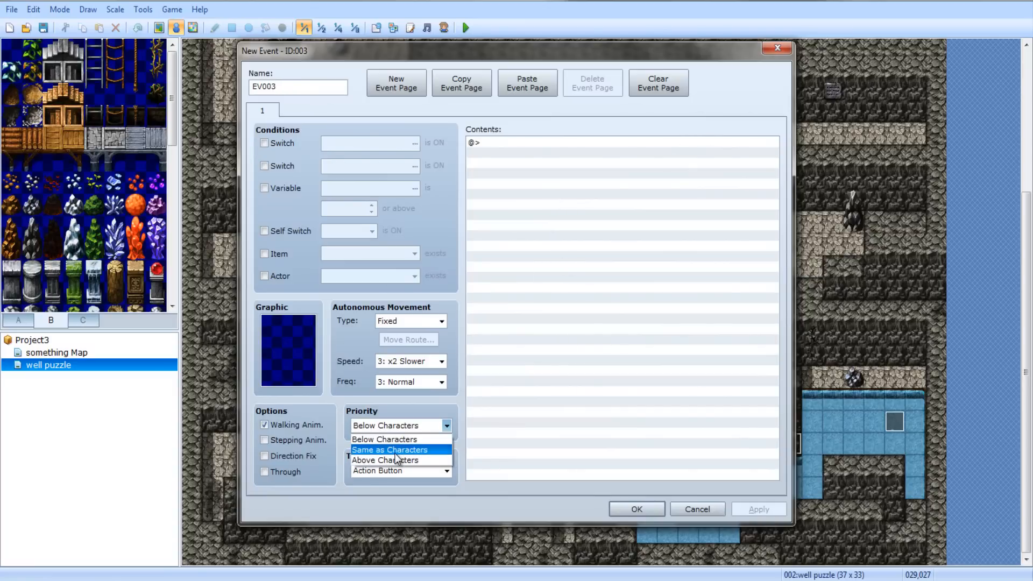
click(527, 410)
click(381, 471)
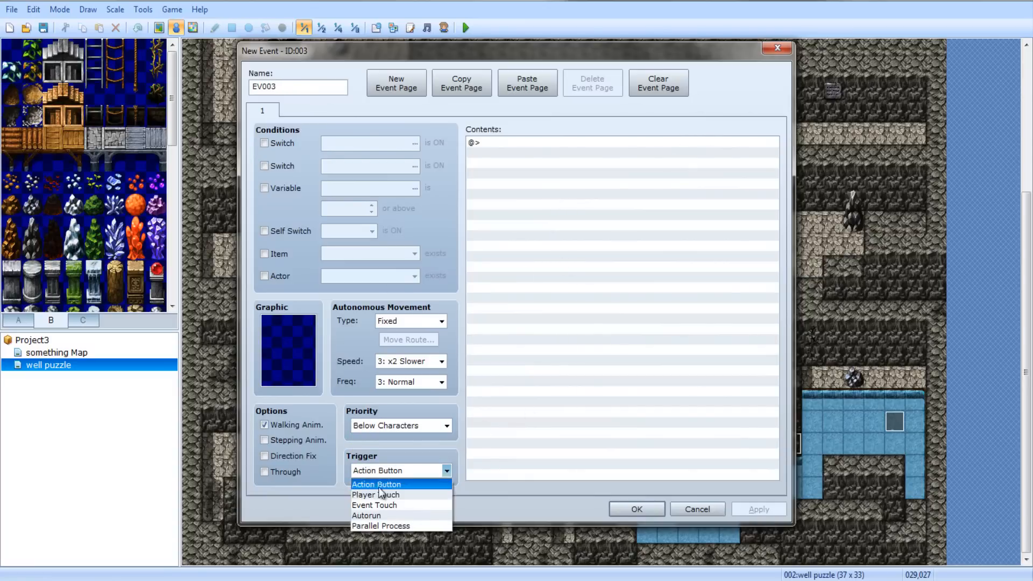
click(383, 495)
Add a conditional branch to the rope event that checks whether the player is facing Up, with an Else branch
double_click(559, 247)
click(499, 127)
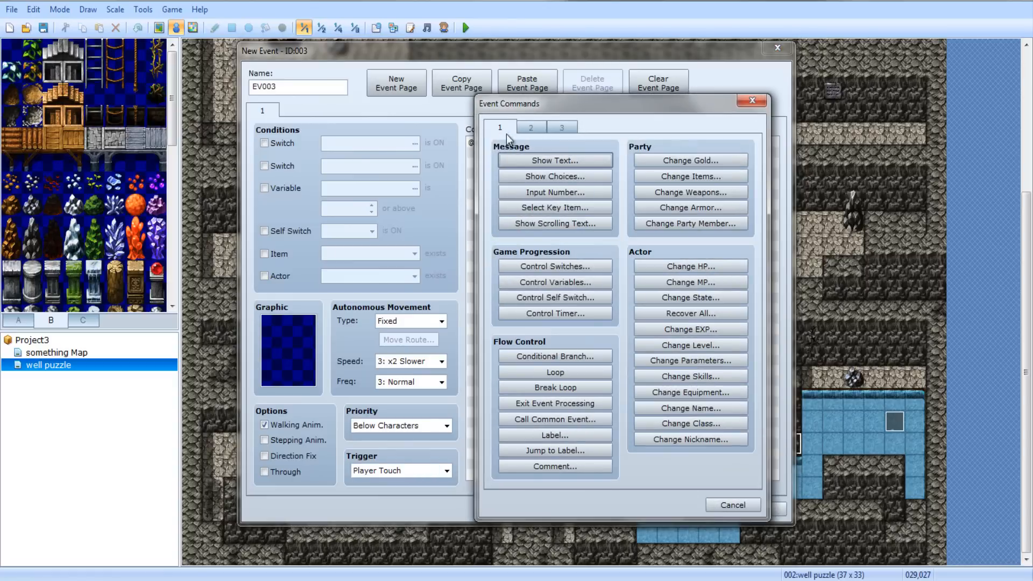
click(544, 357)
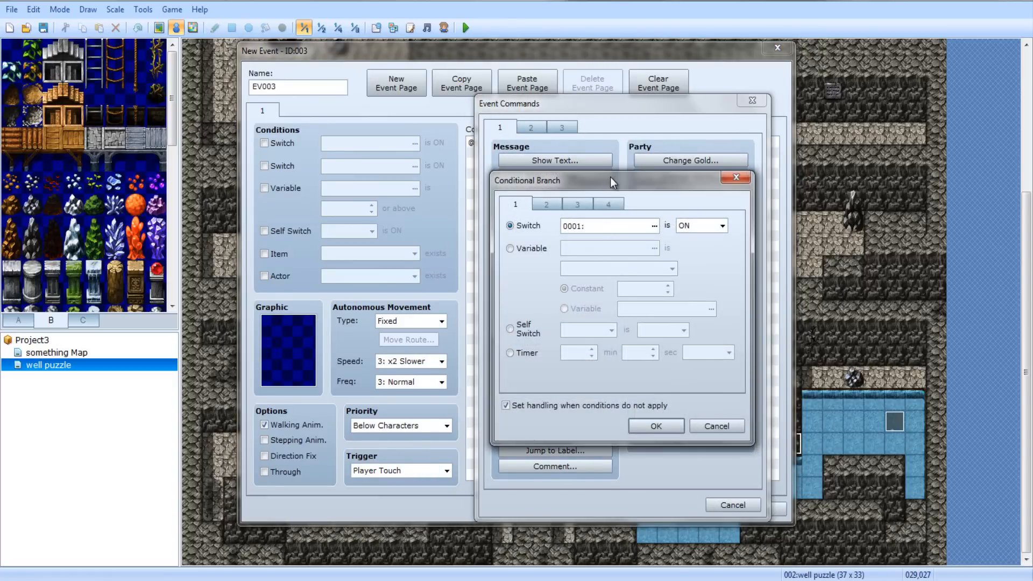
click(611, 204)
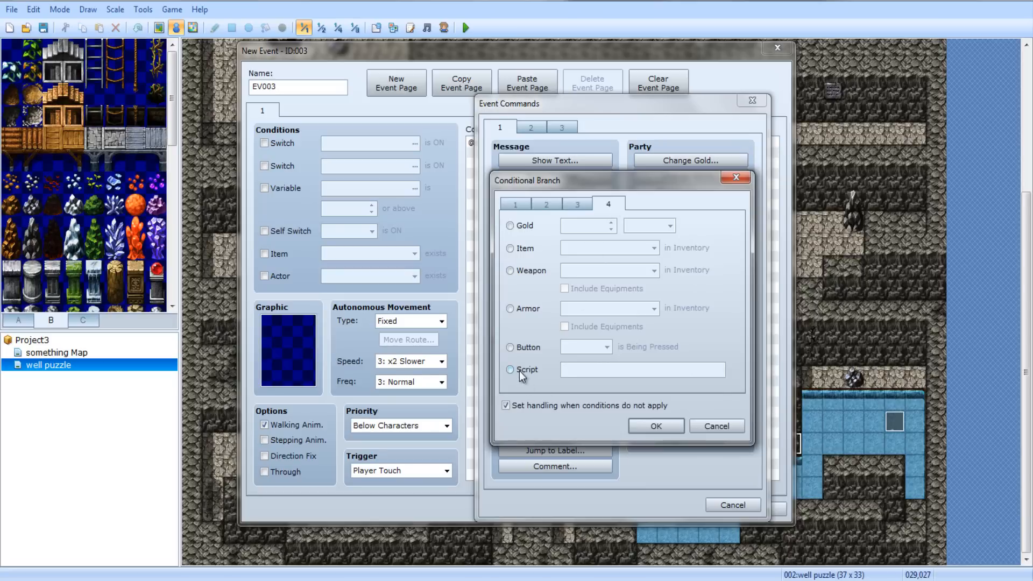
click(573, 202)
click(511, 294)
click(619, 314)
click(622, 349)
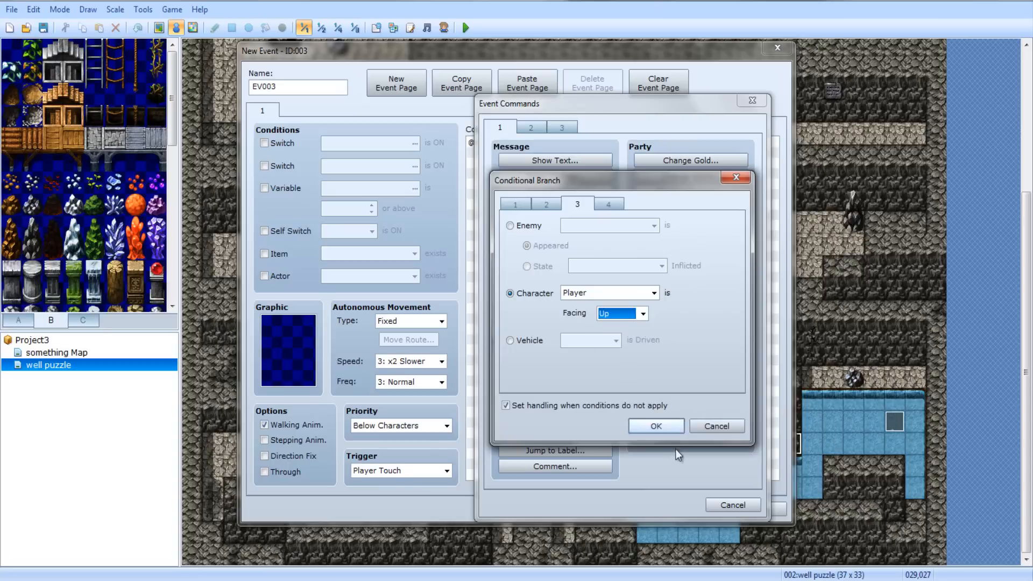
click(657, 426)
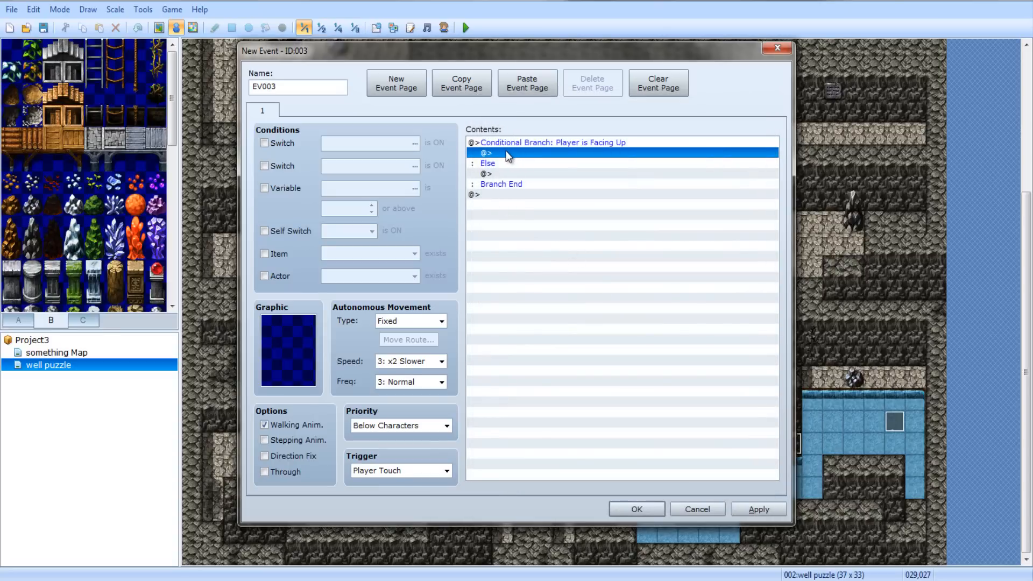
Inside the facing-up branch, set a player move route of three Move Up commands with Skip If Cannot Move enabled
click(503, 158)
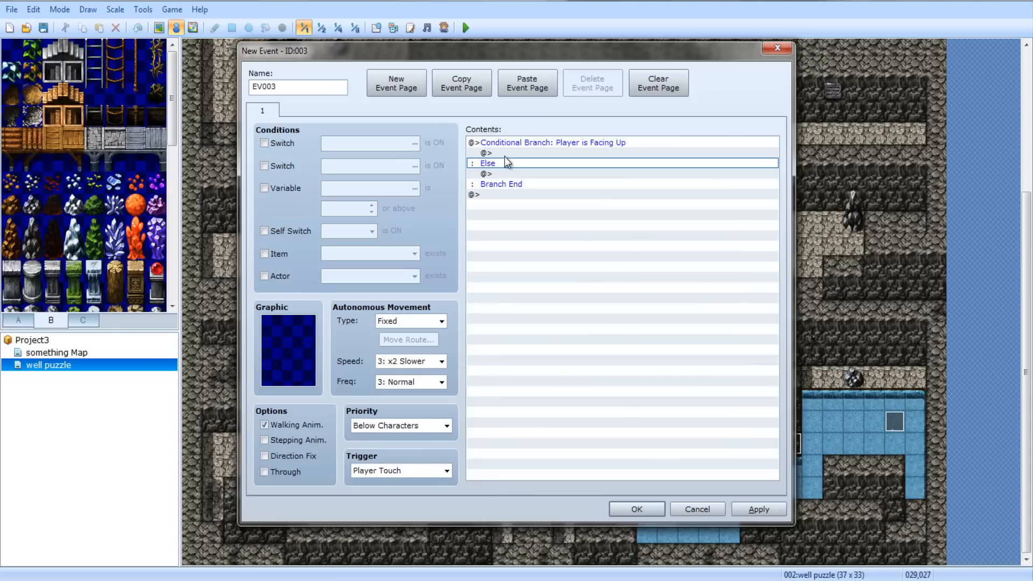
double_click(548, 153)
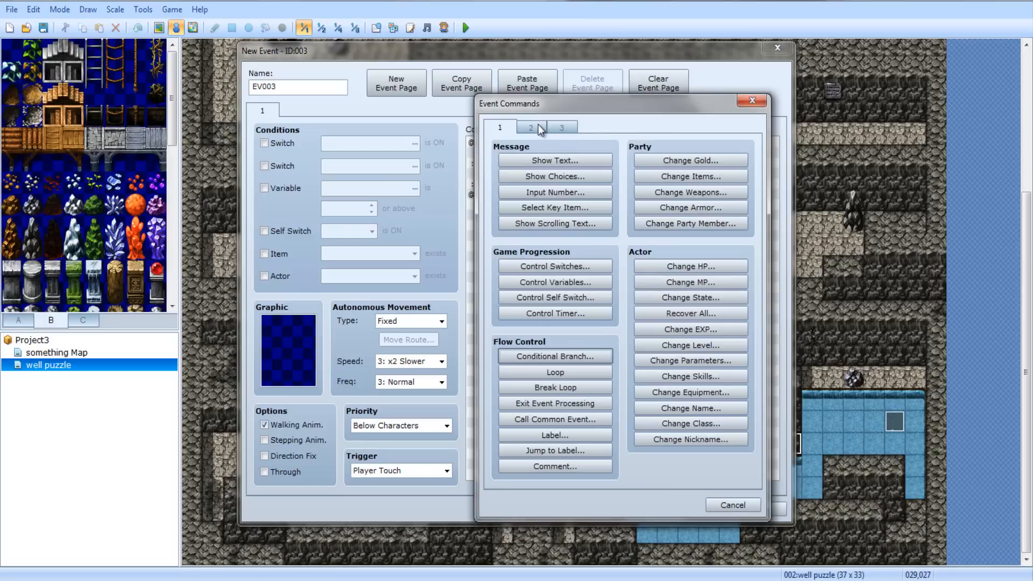
click(538, 125)
click(575, 223)
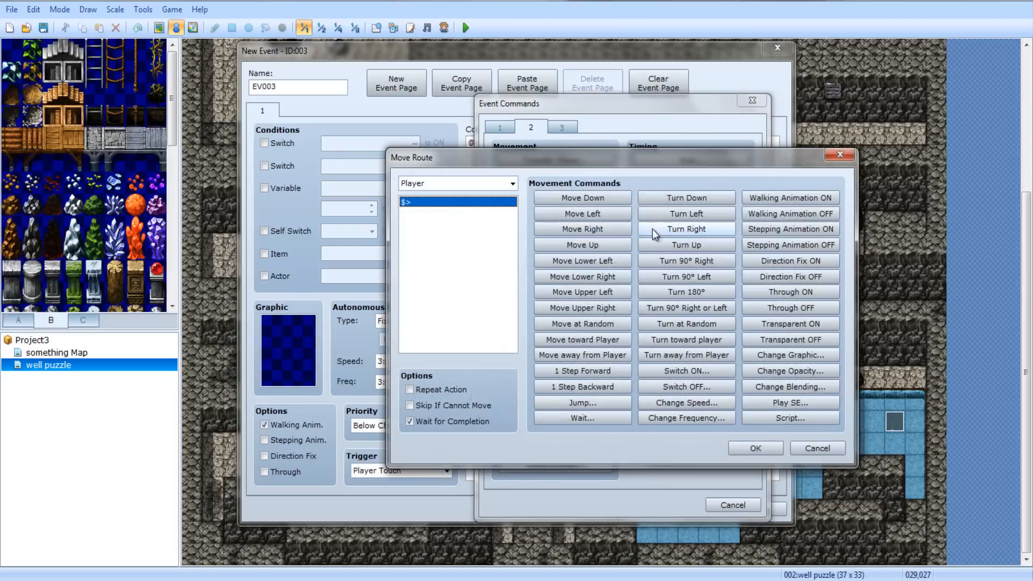
click(586, 245)
click(587, 247)
click(588, 247)
click(464, 405)
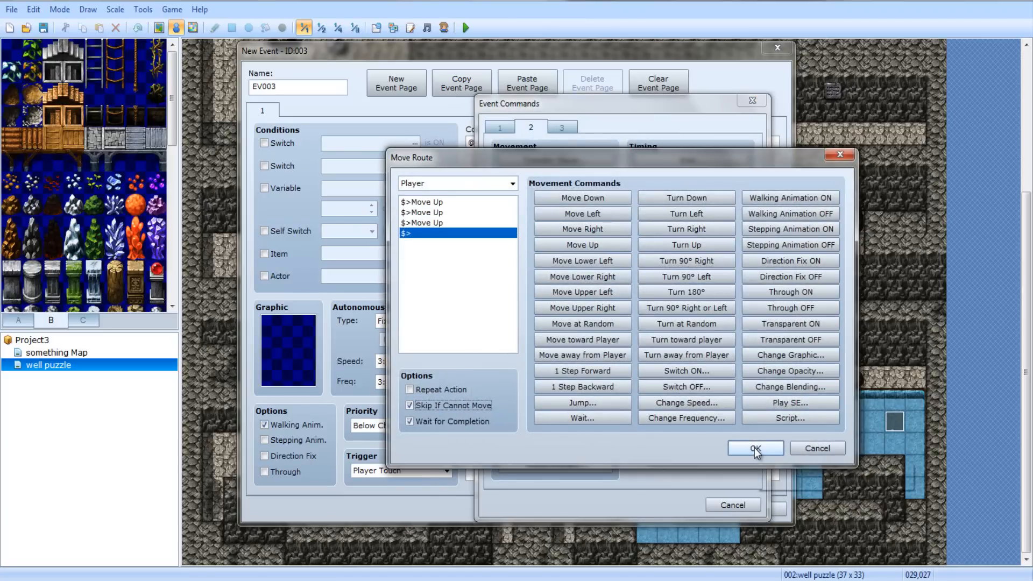
click(755, 448)
After the move route, transfer the player to something Map at (007,008), directly above the well, and save the rope event
double_click(606, 194)
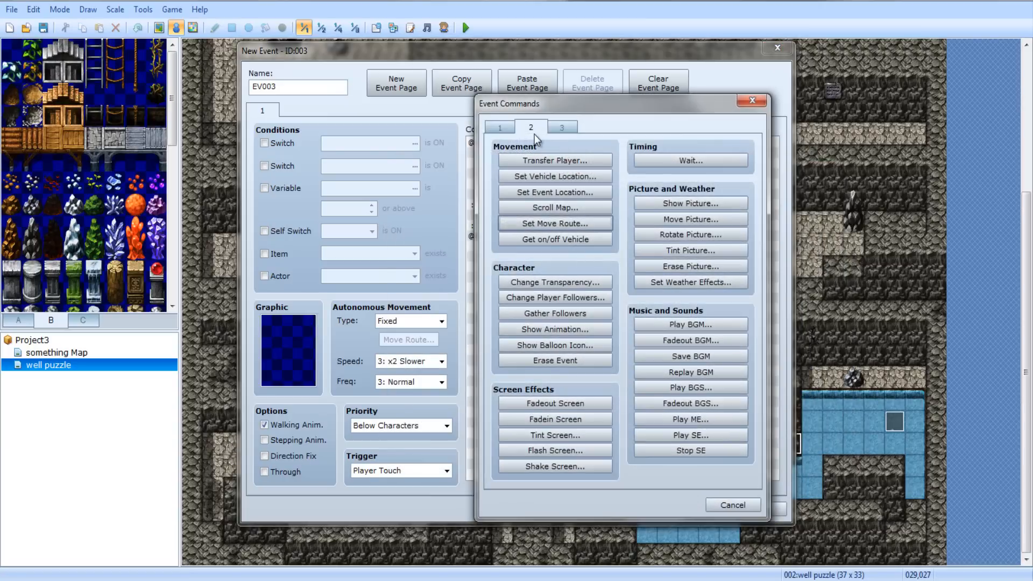
click(554, 160)
click(700, 259)
click(382, 124)
click(580, 225)
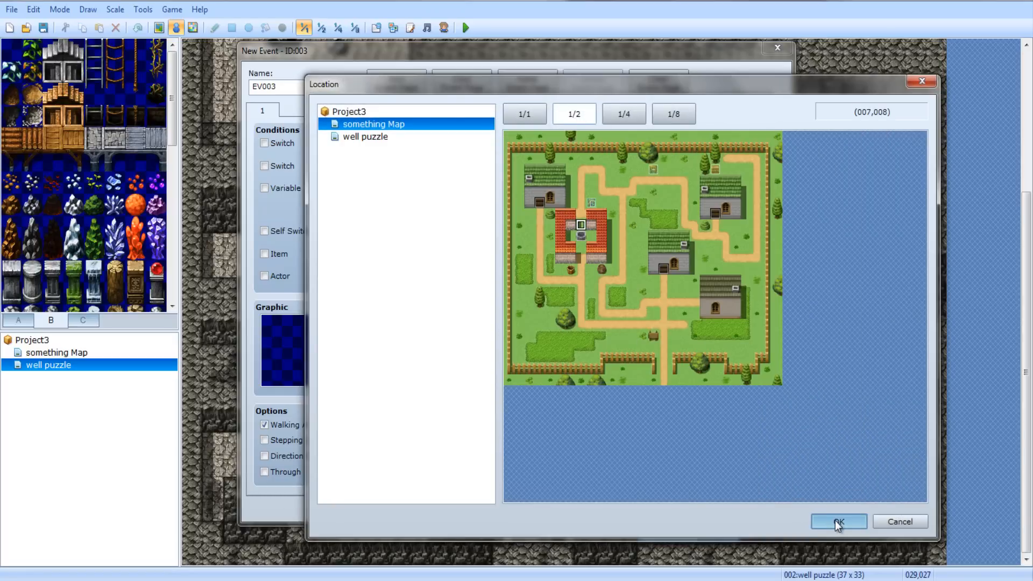
click(837, 521)
click(624, 405)
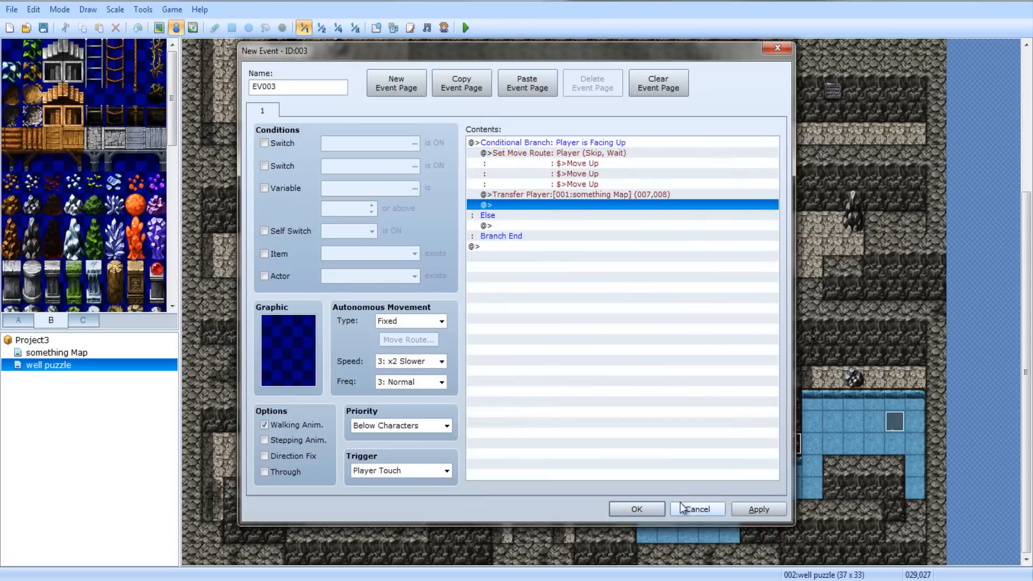
click(636, 511)
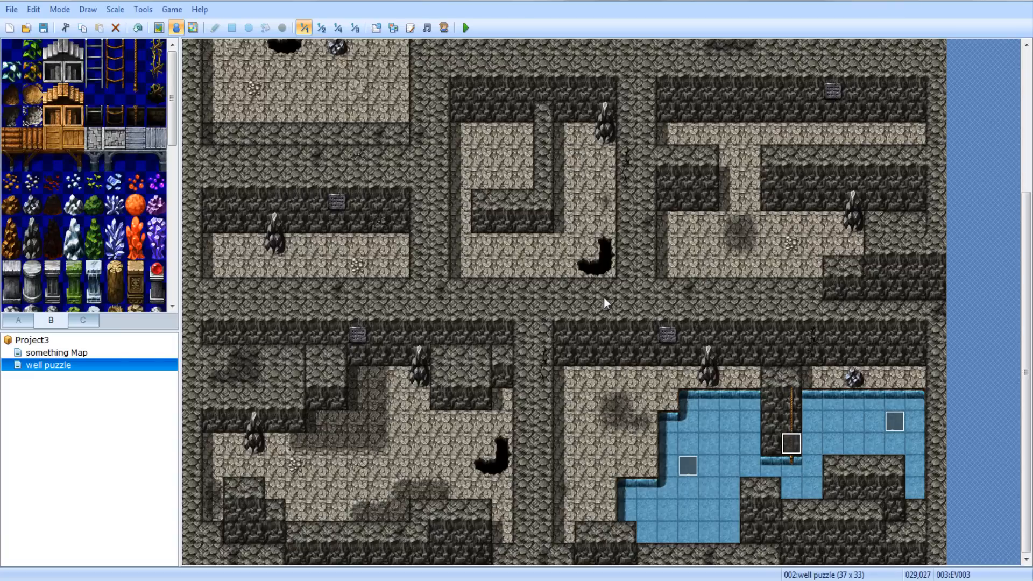
Playtest the game by walking the character down to the well from the north, and close the playtest
click(465, 27)
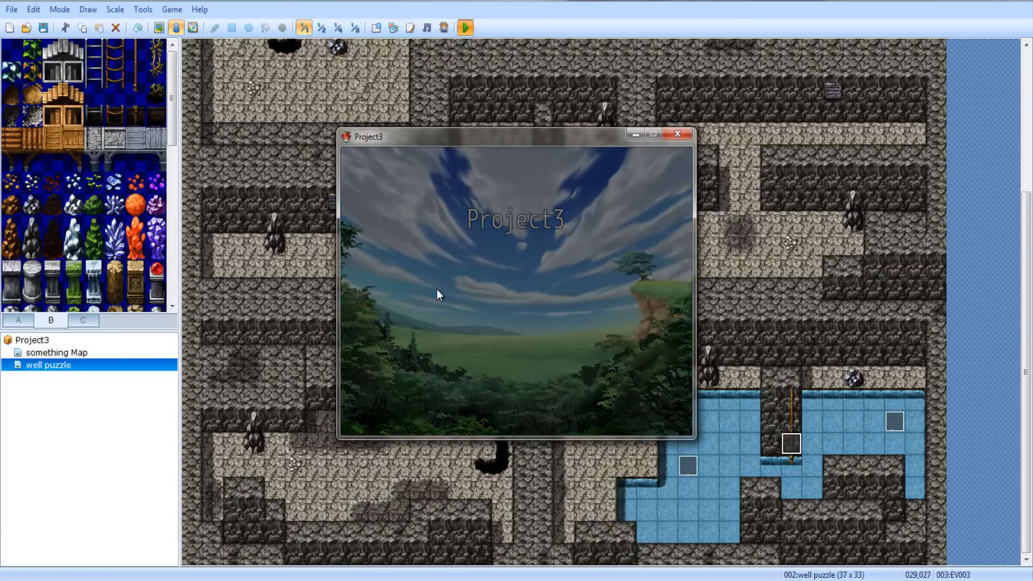
key(Left)
key(Down)
key(Down)
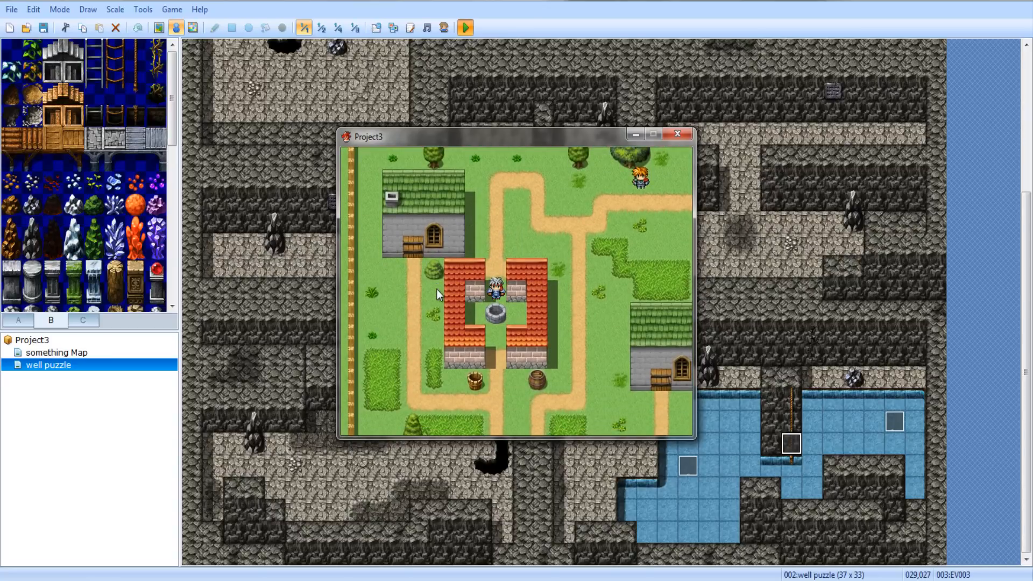
click(677, 134)
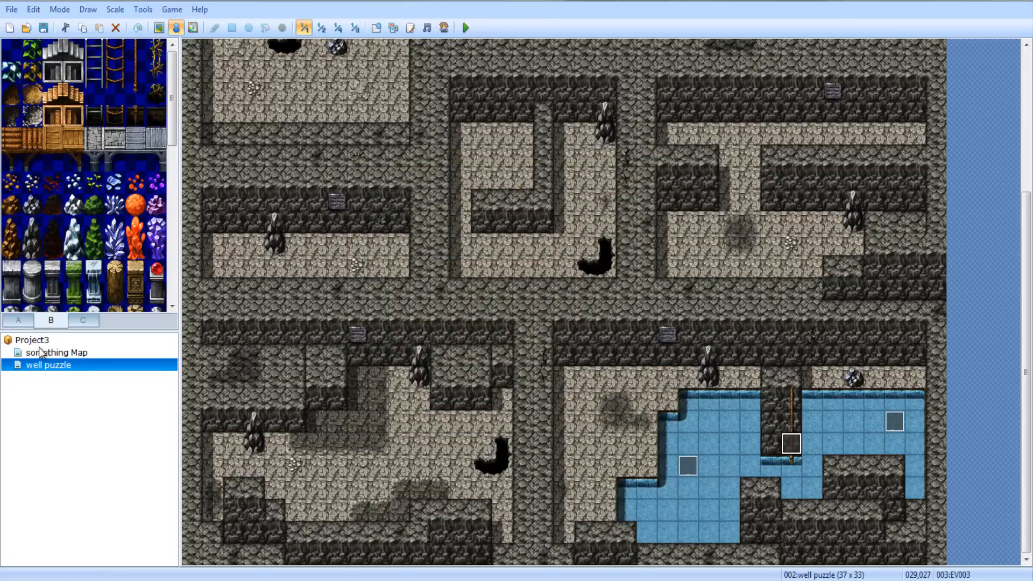
Set the priority of the well event in something Map to Same as Characters
key(Up)
double_click(330, 247)
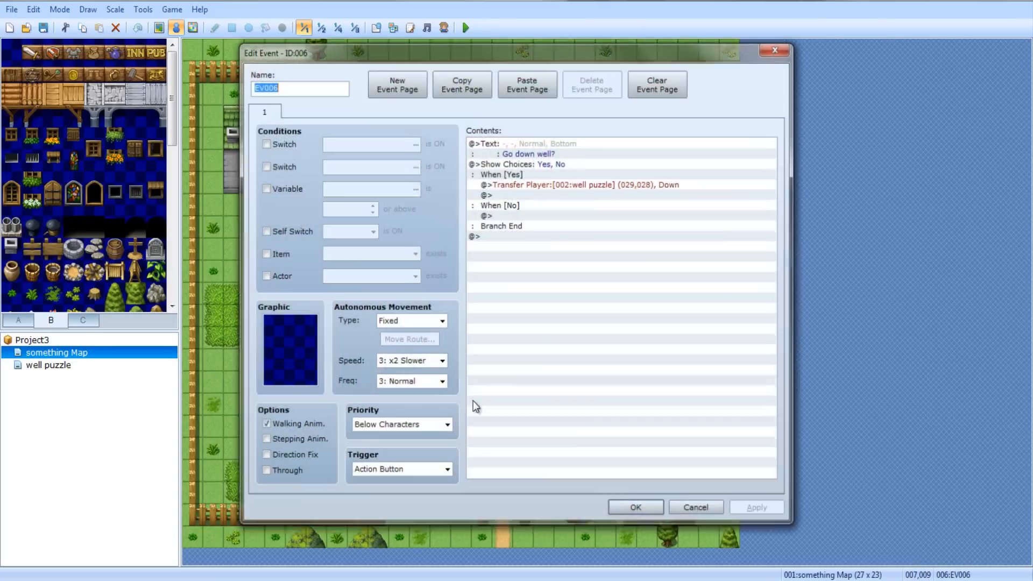
click(409, 424)
click(389, 450)
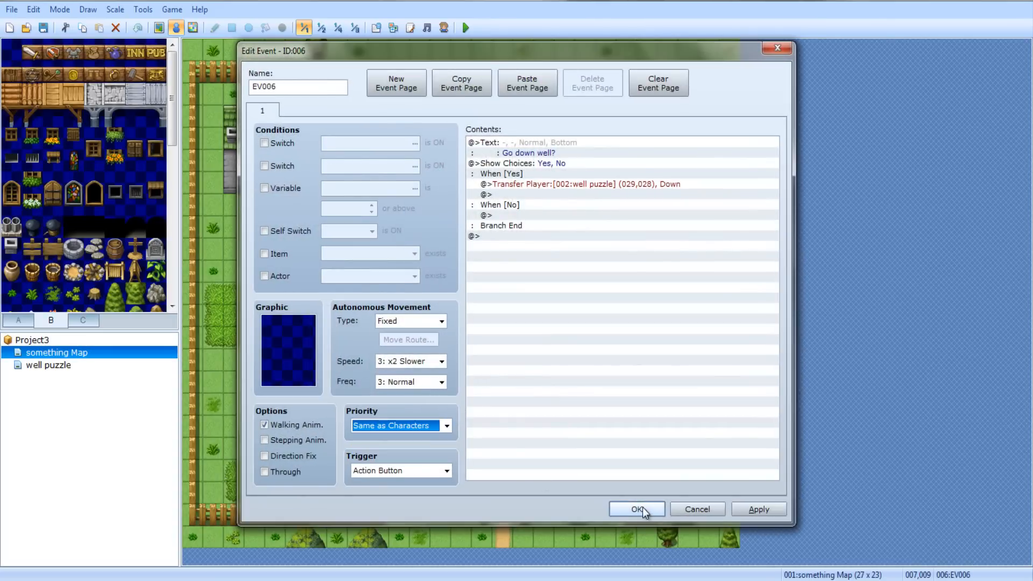
click(640, 508)
Playtest the game by walking the character to the well from the north and going down it
click(466, 29)
click(475, 321)
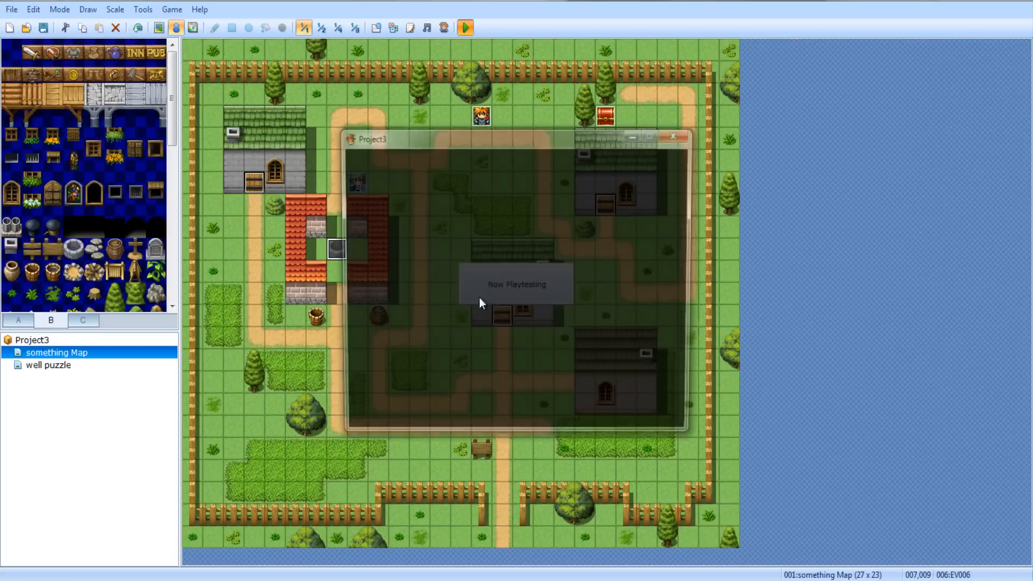
key(Return)
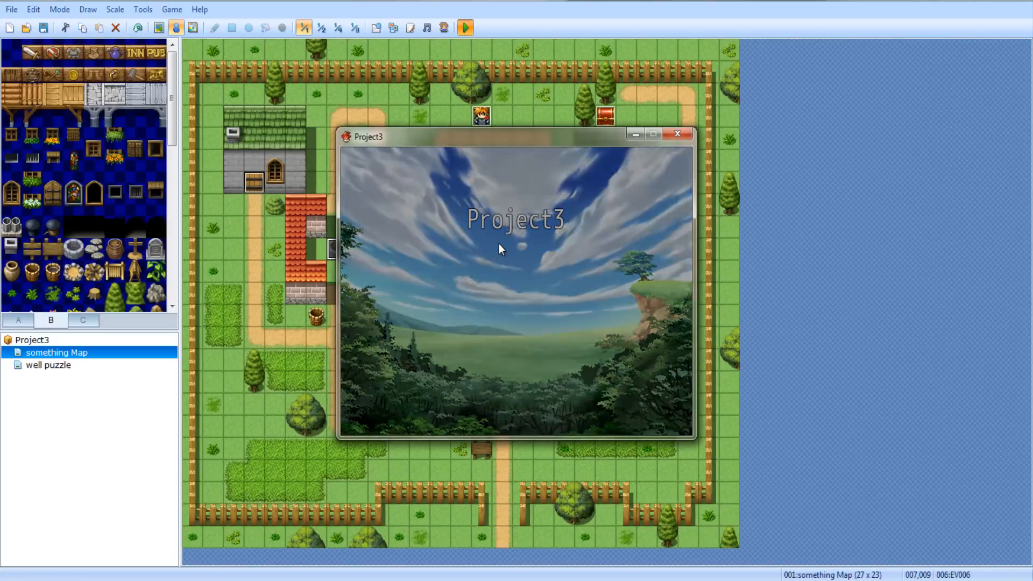
key(Left)
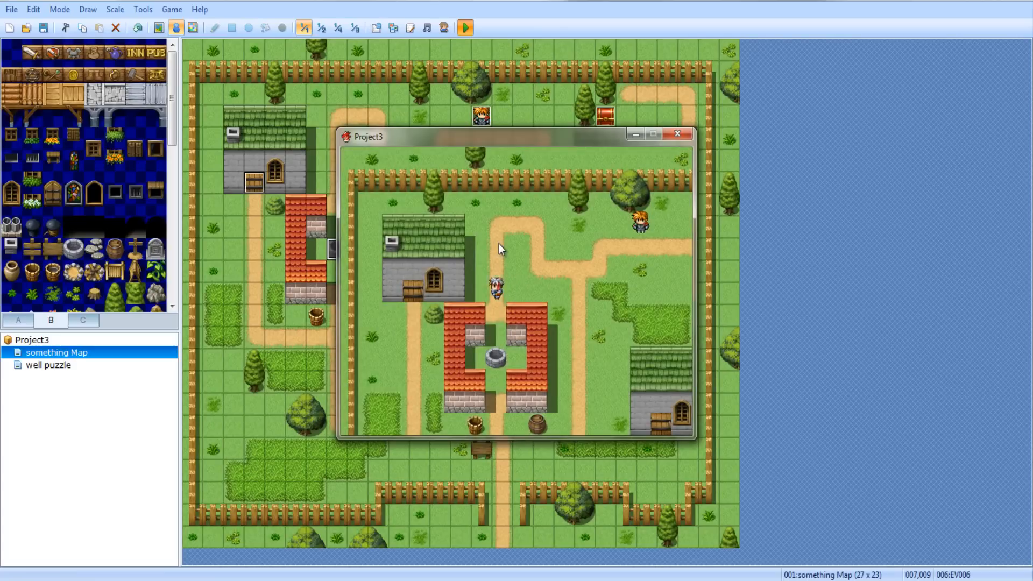
key(Down)
key(Down)
key(Return)
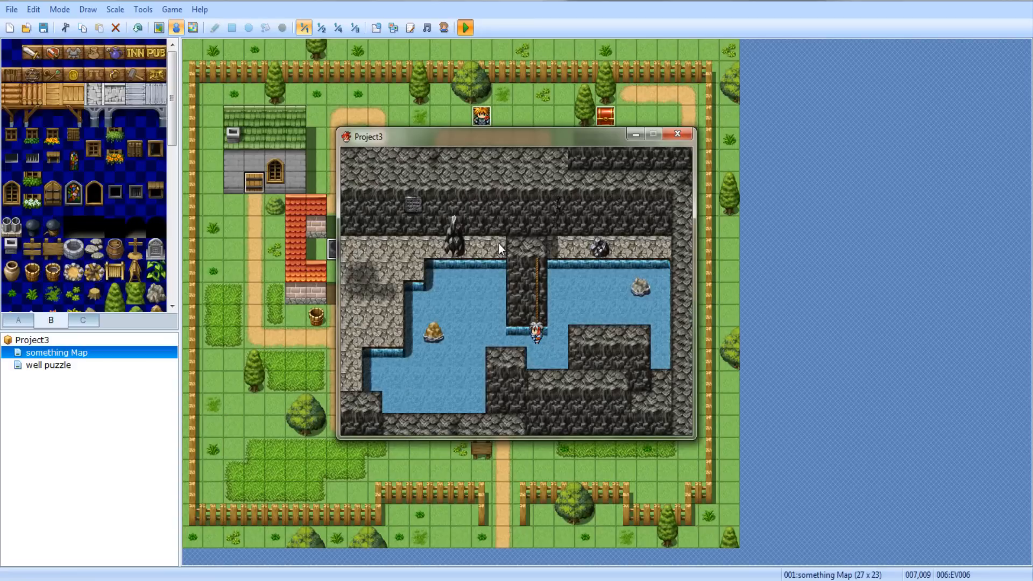
Walk the character west through the dungeon water, around the stone floor, and up beside the dark stalagmite at the north wall
key(Left)
key(Left)
key(Left)
key(Left)
key(Left)
key(Left)
key(Left)
key(Up)
key(Left)
key(Left)
key(Left)
key(Down)
key(Down)
key(Right)
key(Right)
key(Up)
key(Up)
key(Up)
key(Right)
key(Right)
key(Right)
key(Up)
key(Up)
key(Right)
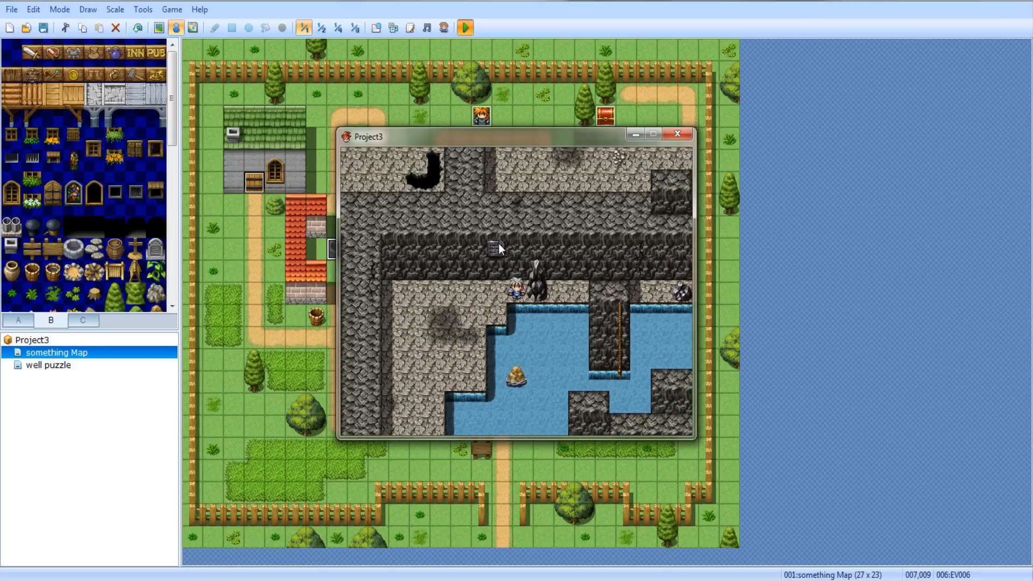
key(Up)
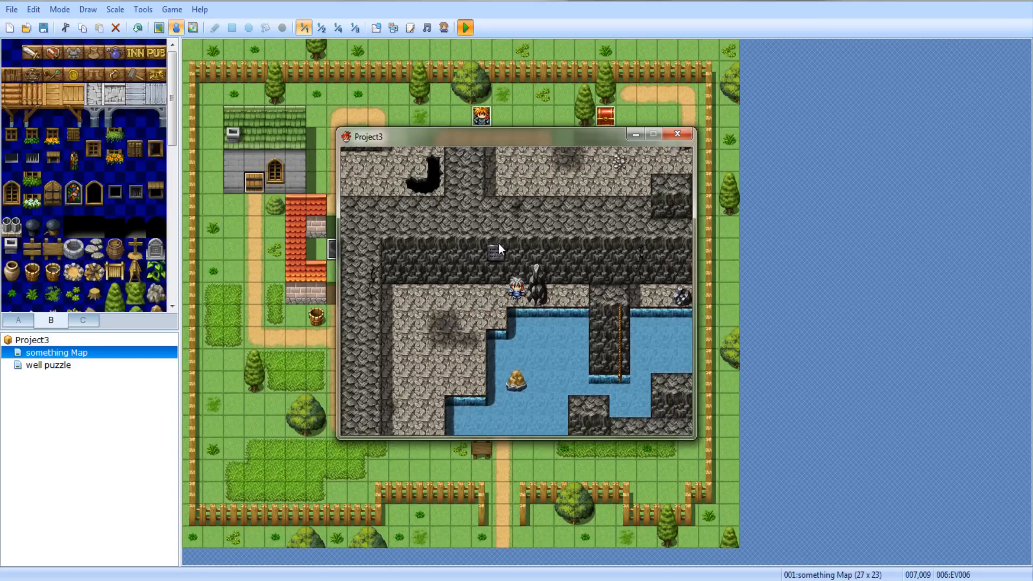
Walk the character back to the rope, climb up to the village, and close the playtest
key(Down)
key(Down)
key(Down)
key(Right)
key(Down)
key(Right)
key(Right)
key(Right)
key(Up)
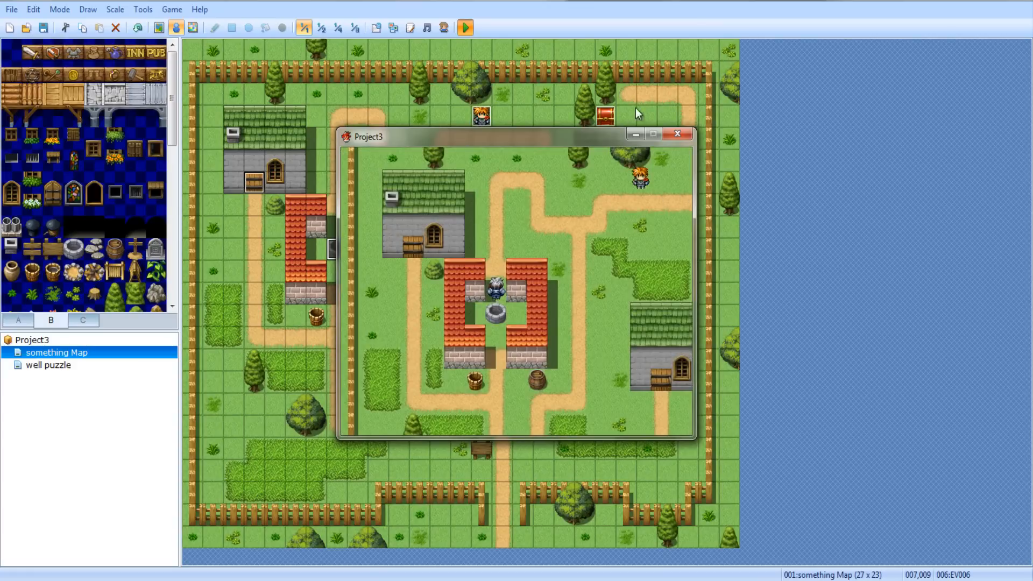
click(683, 135)
Enable Auto-Change BGM in the properties of something Map and browse the available music tracks
right_click(75, 355)
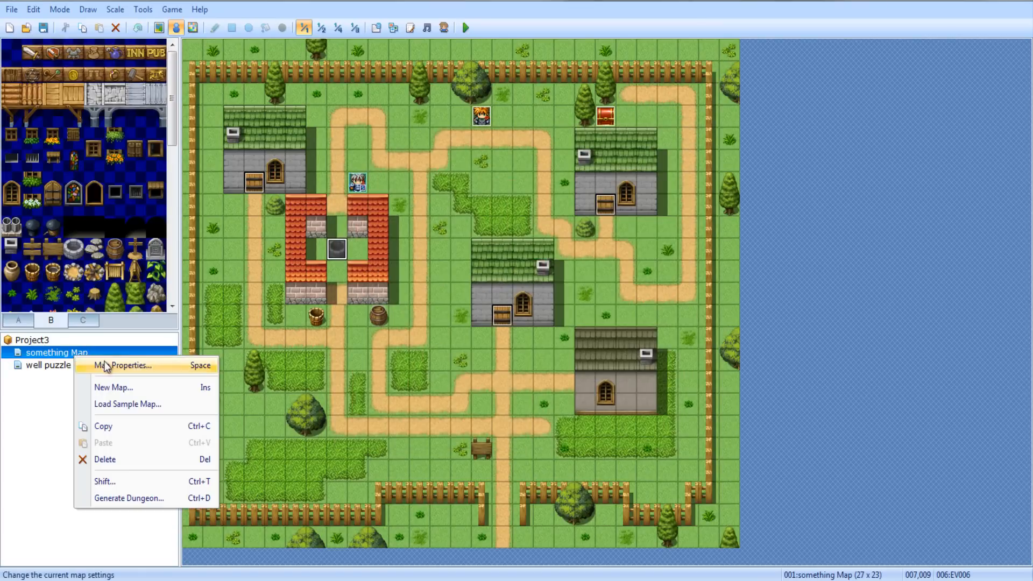
click(91, 395)
click(452, 163)
click(486, 180)
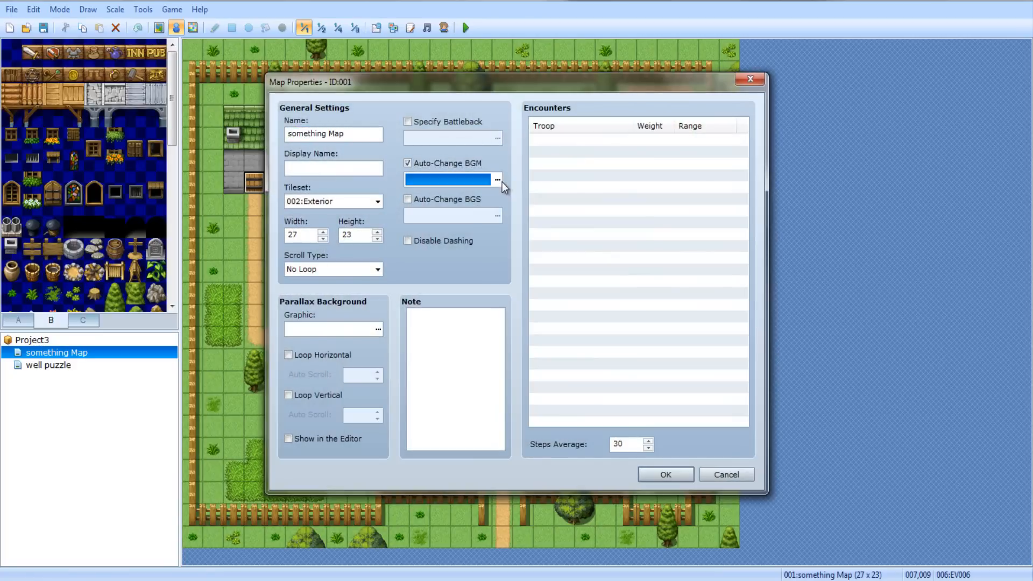
click(497, 179)
click(478, 206)
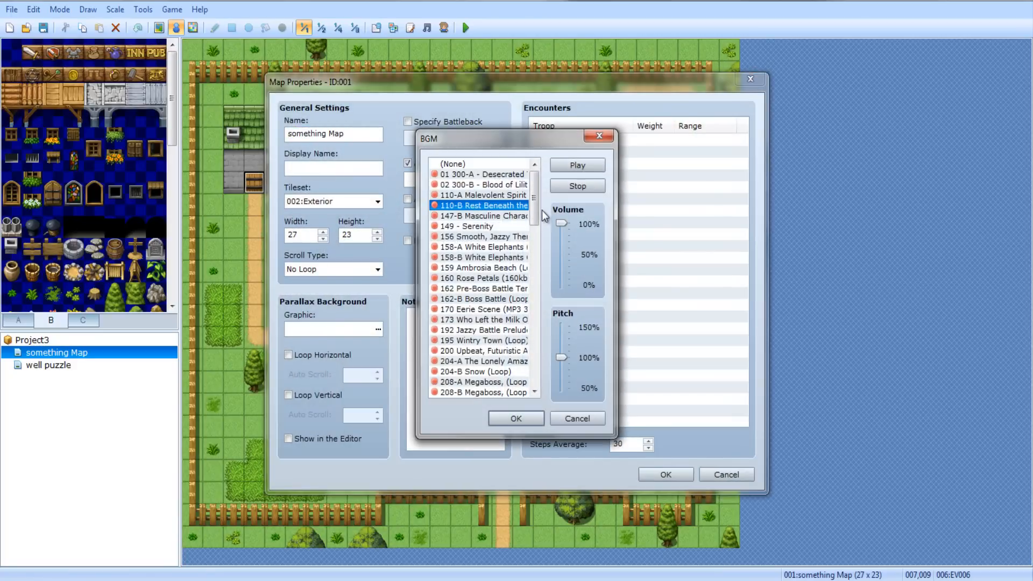
drag(536, 201, 534, 294)
click(580, 192)
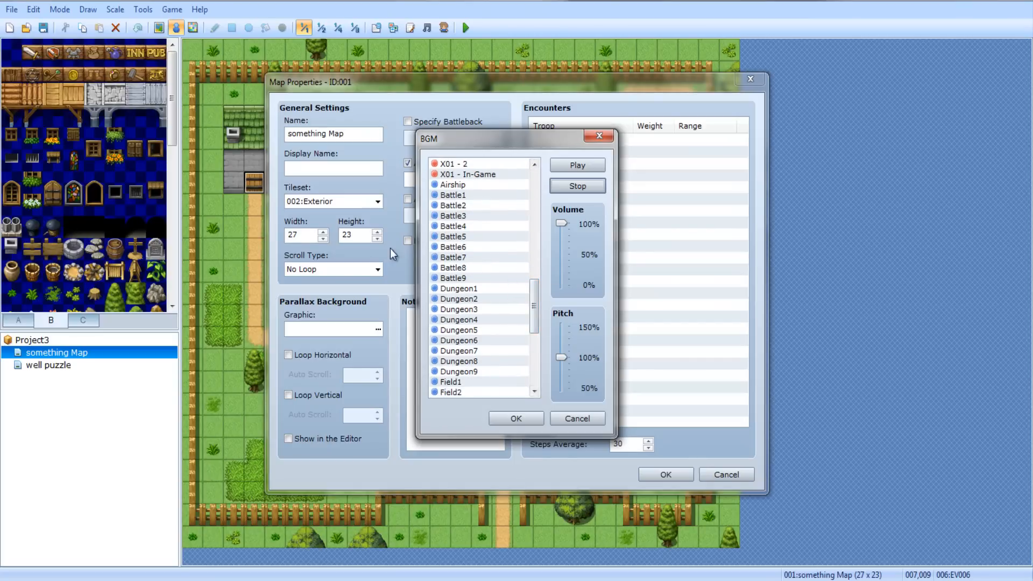
Switch to Firefox to view the YouTube uploads page and the other open tabs
mouse_move(198, 572)
click(198, 525)
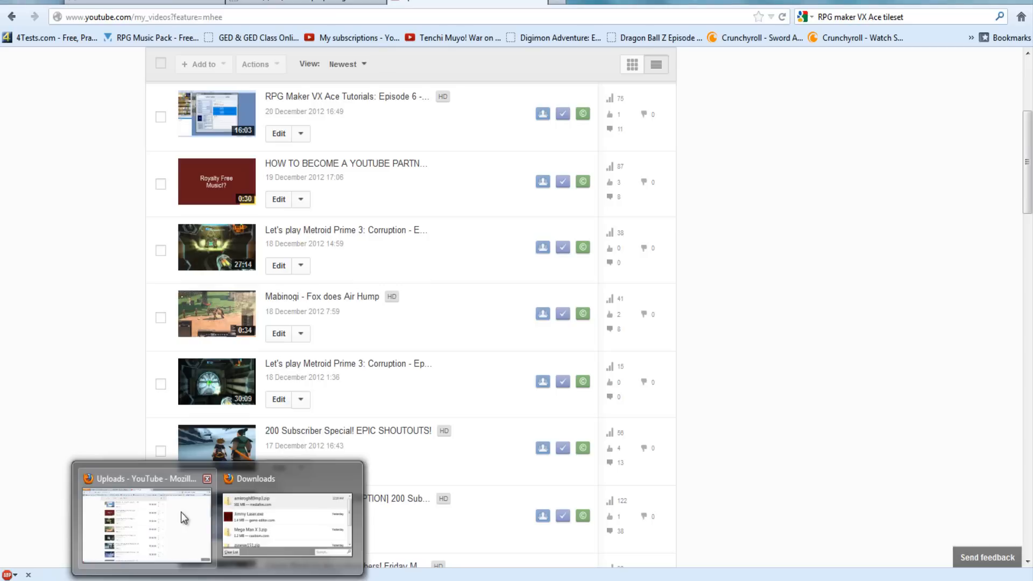
click(145, 4)
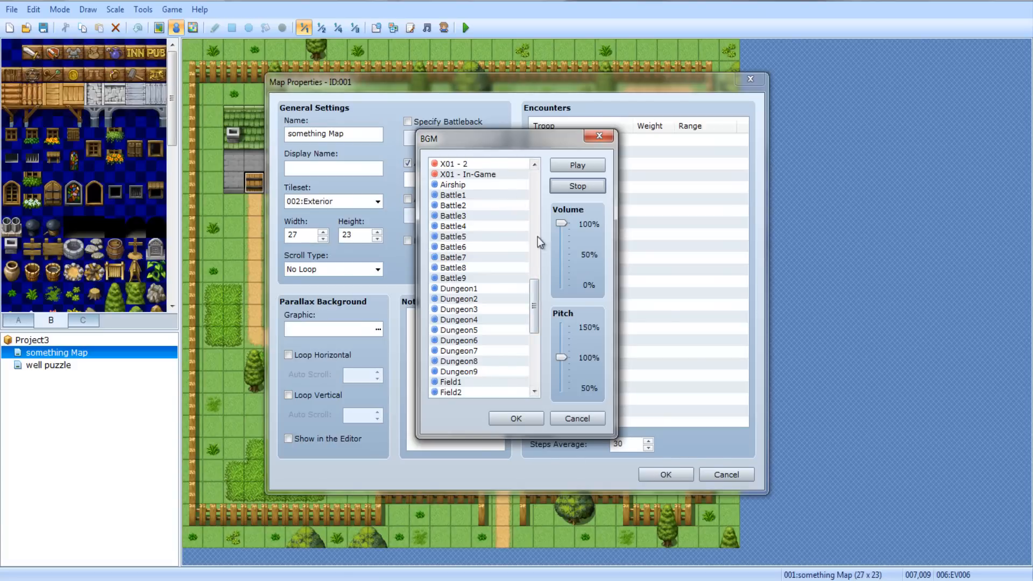
Set the BGM of something Map to 195 Wintry Town (Loop) and save the map properties
drag(538, 242, 544, 289)
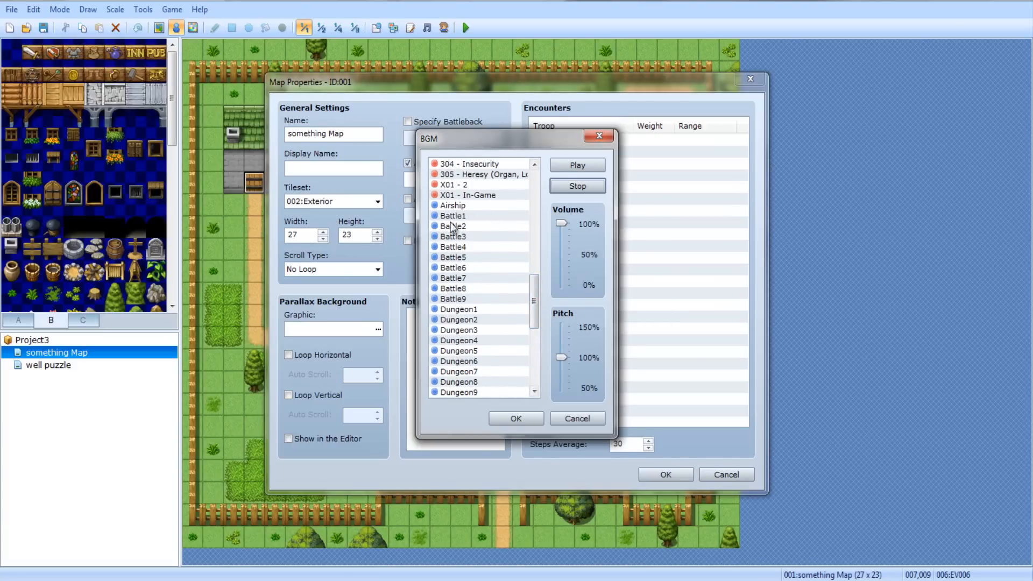
drag(537, 300, 535, 277)
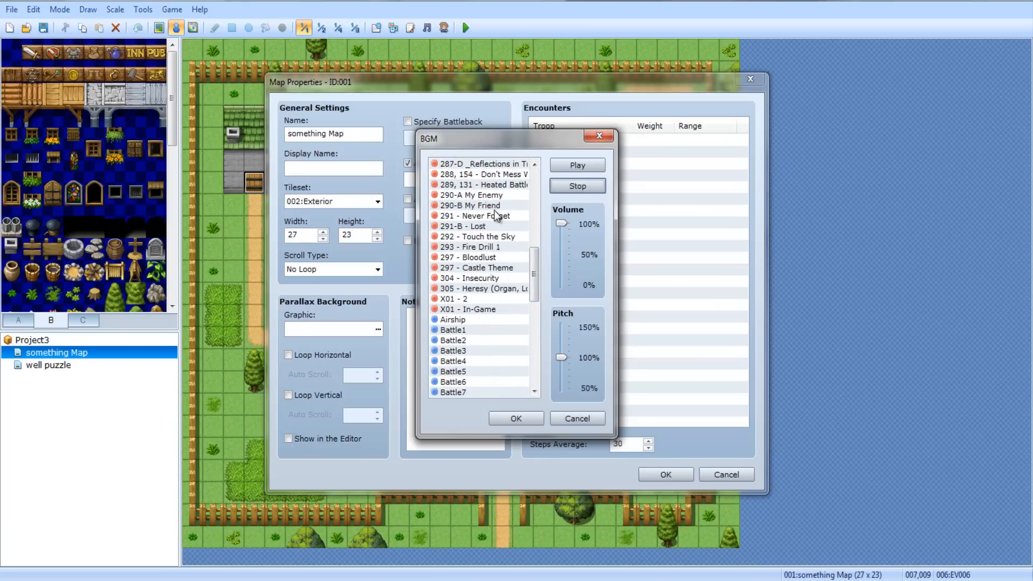
scroll(540, 253, up, 7)
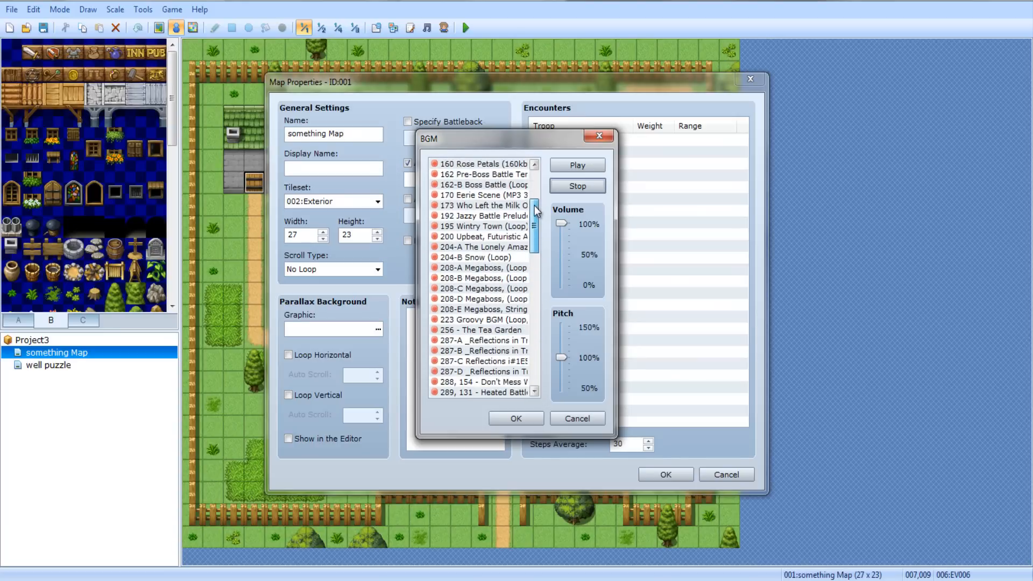
click(491, 228)
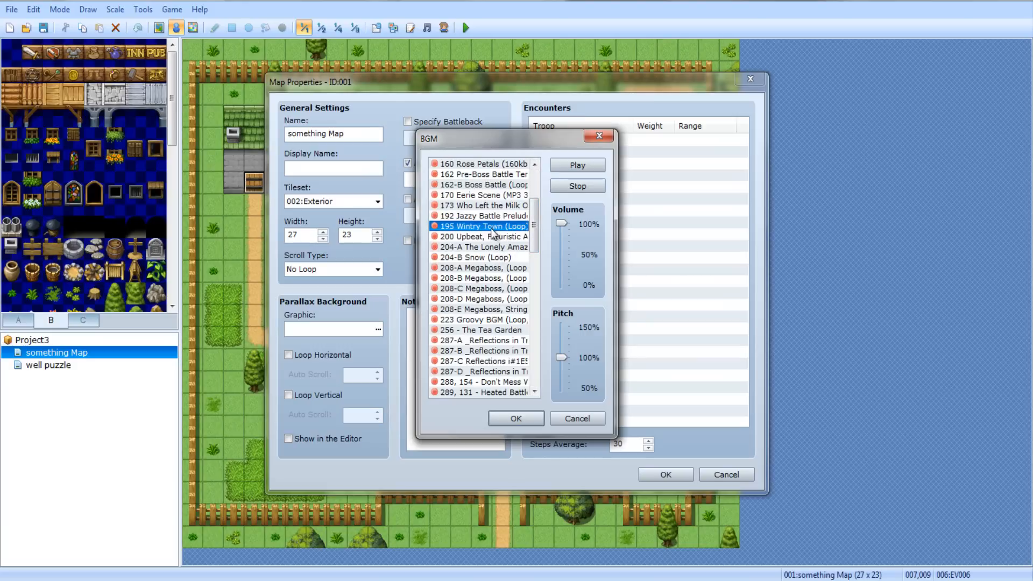
click(519, 420)
key(Return)
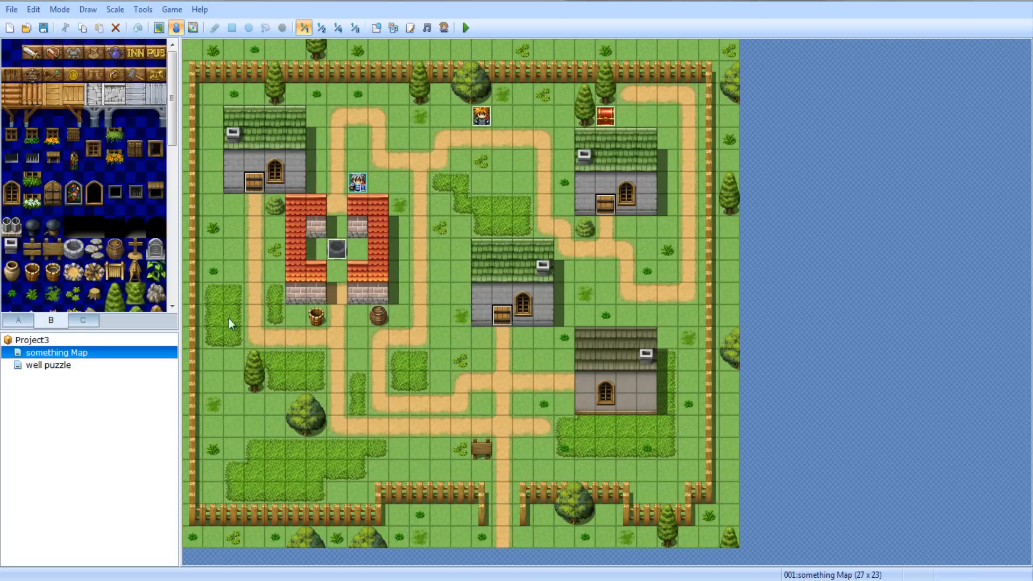
Open the well puzzle map and look through the database's Troops, States, Animations and Tilesets sections for the tile settings
click(77, 364)
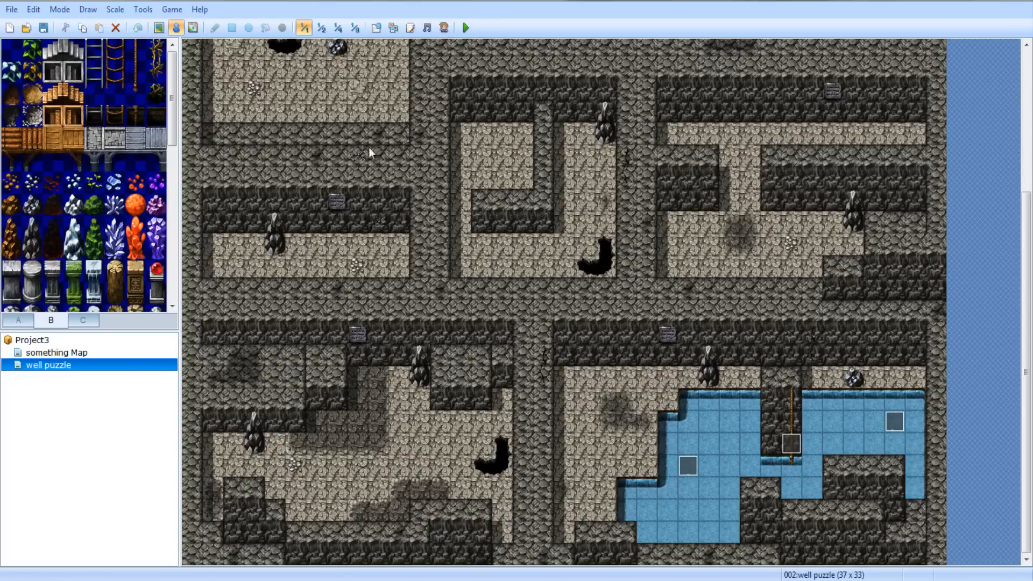
click(376, 27)
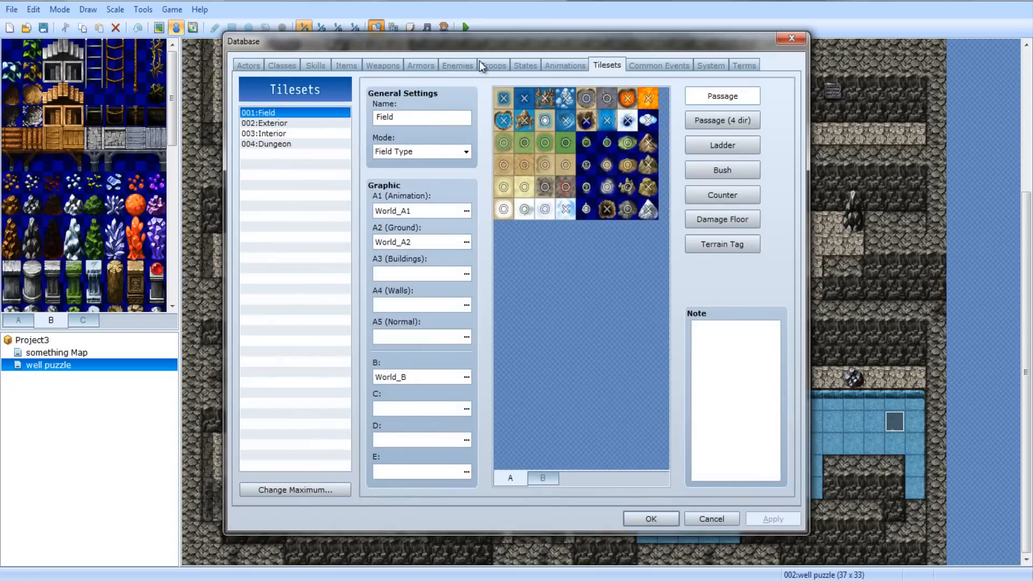
click(492, 63)
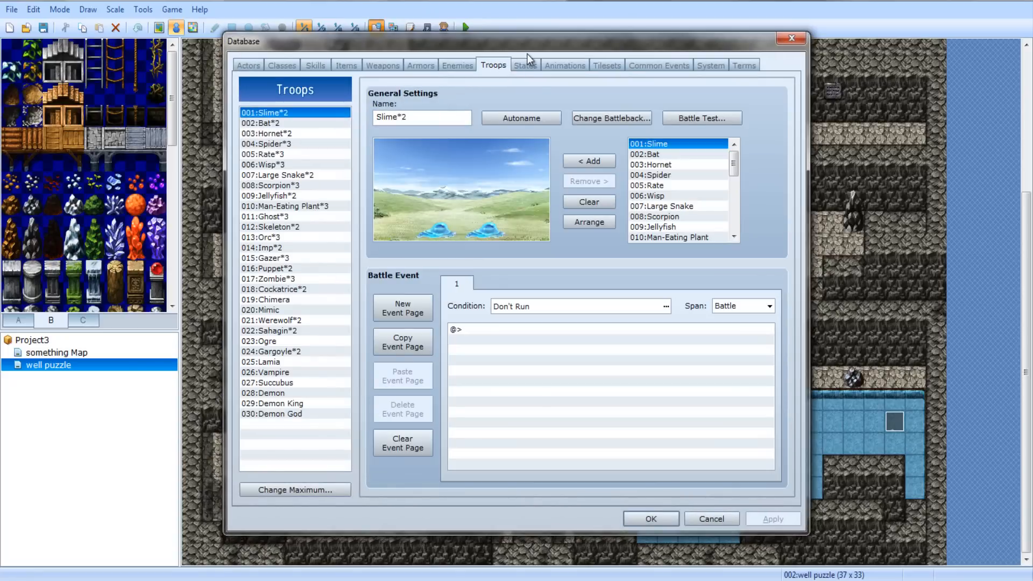
click(526, 65)
click(564, 65)
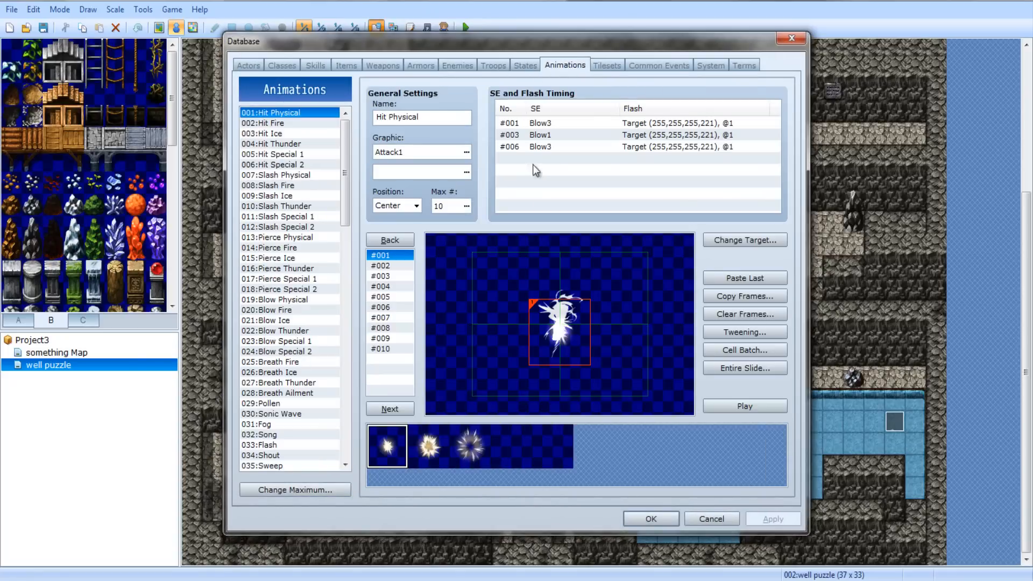
click(607, 65)
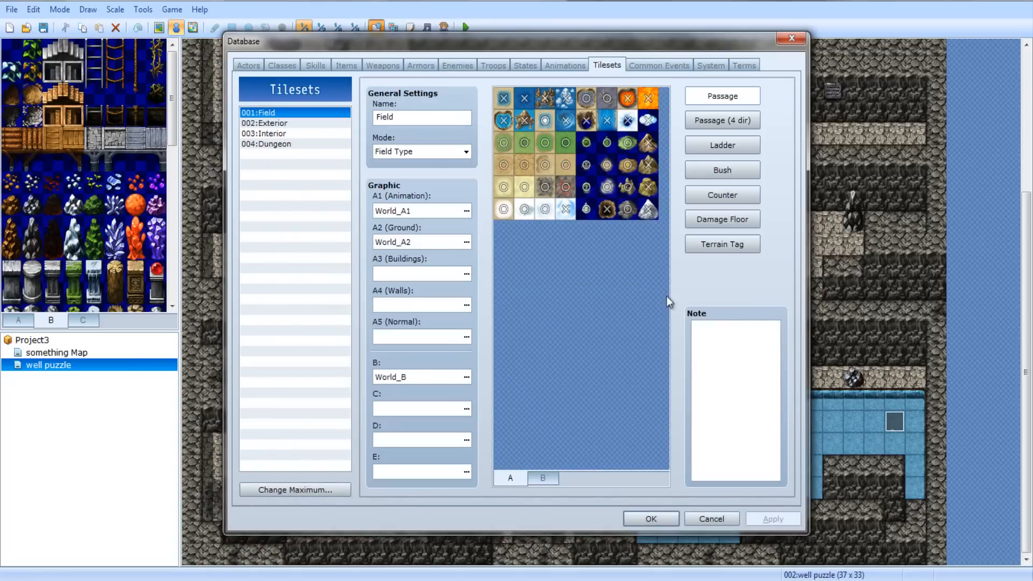
click(271, 123)
key(Up)
click(564, 64)
click(640, 64)
click(574, 64)
click(498, 65)
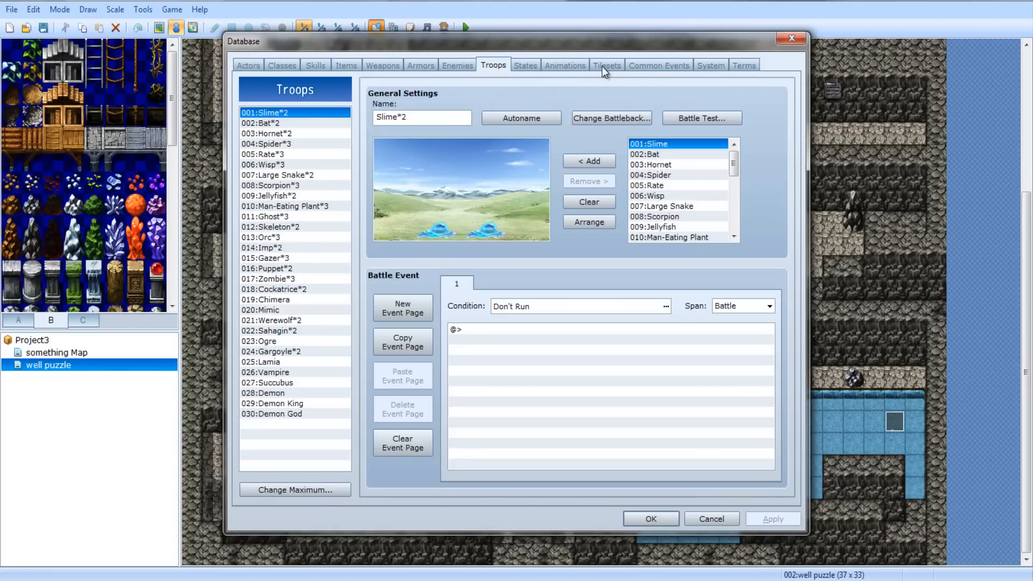
Set the first water tile of the 004:Dungeon tileset to passable, show the Bush settings, and save the database
click(296, 122)
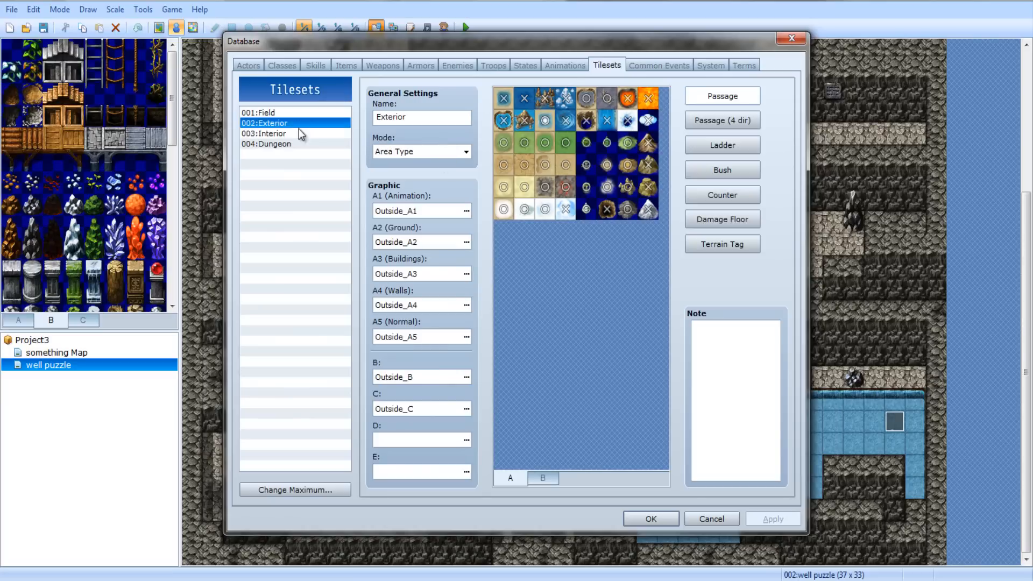
click(300, 132)
click(303, 144)
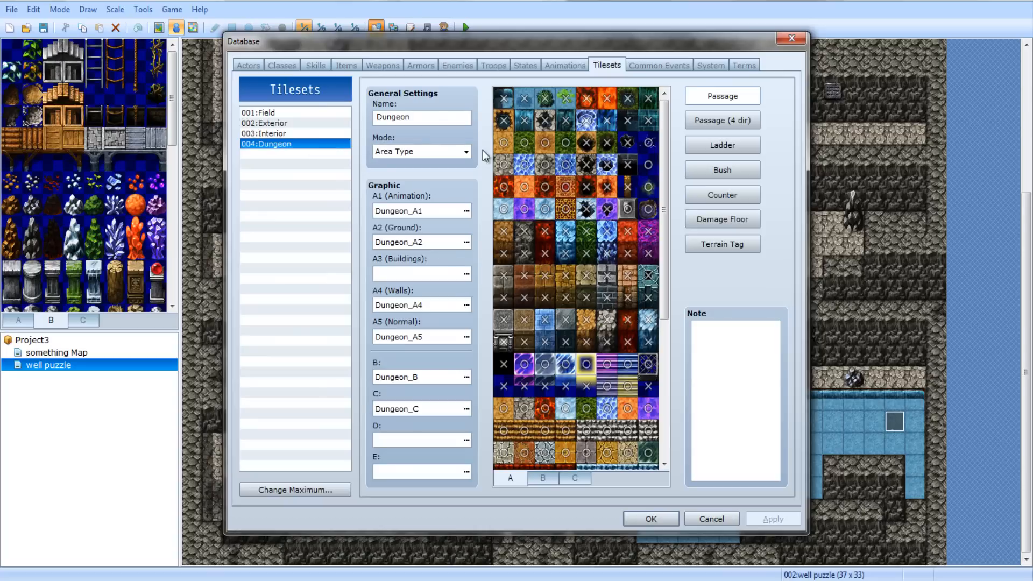
click(504, 104)
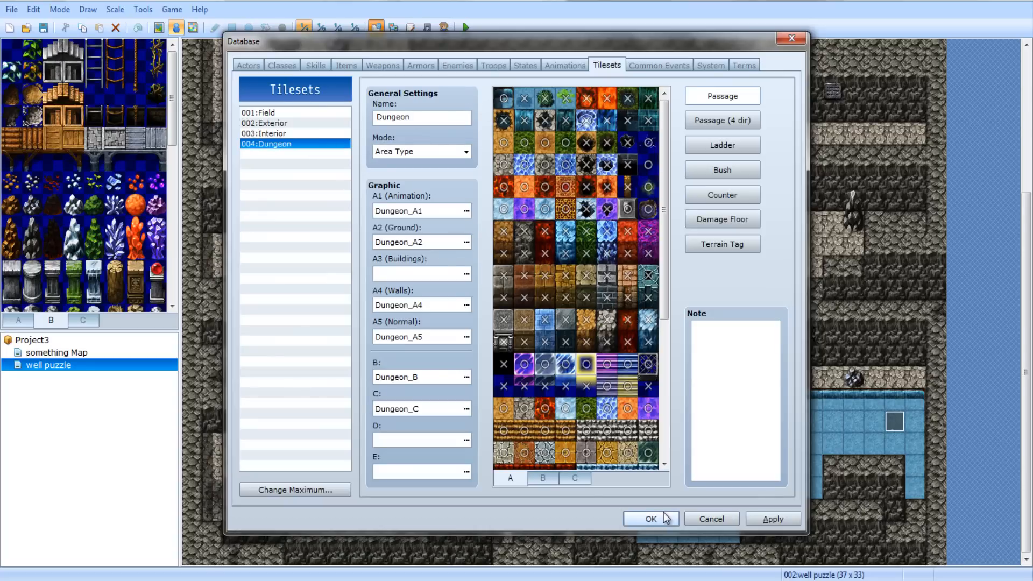
click(750, 175)
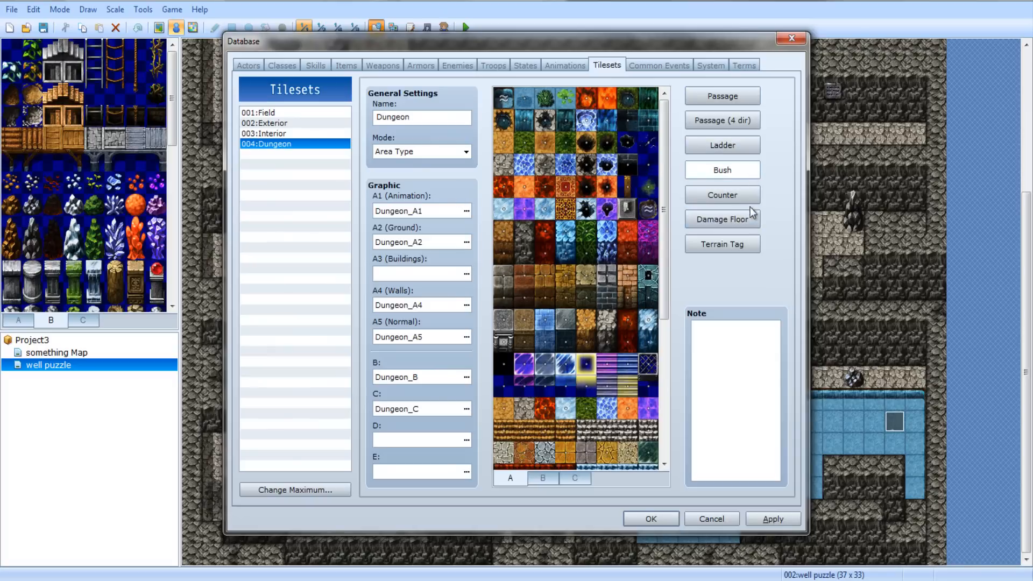
click(651, 517)
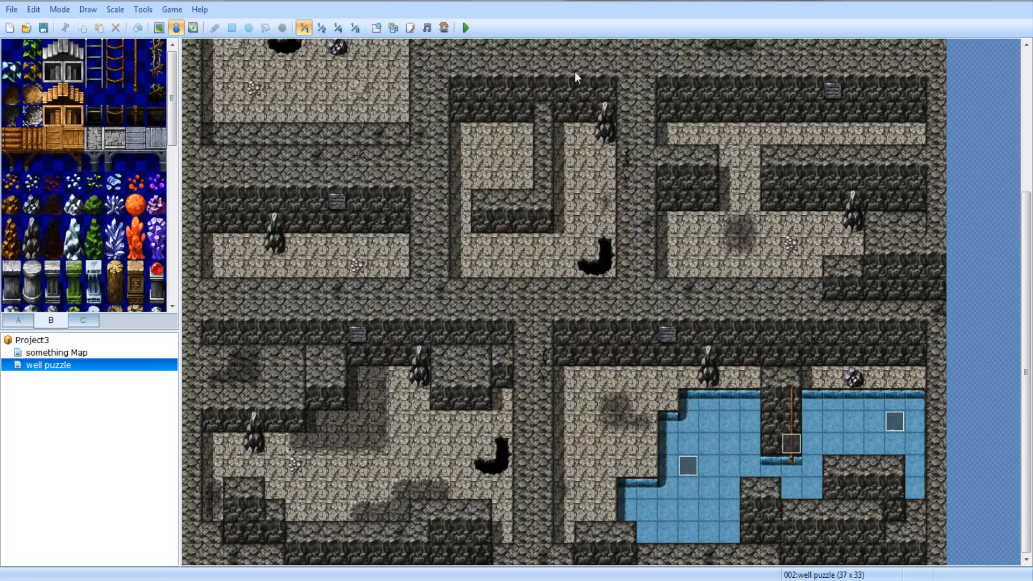
Start a new playtest and take the character down the village well into the dungeon
click(464, 27)
click(472, 325)
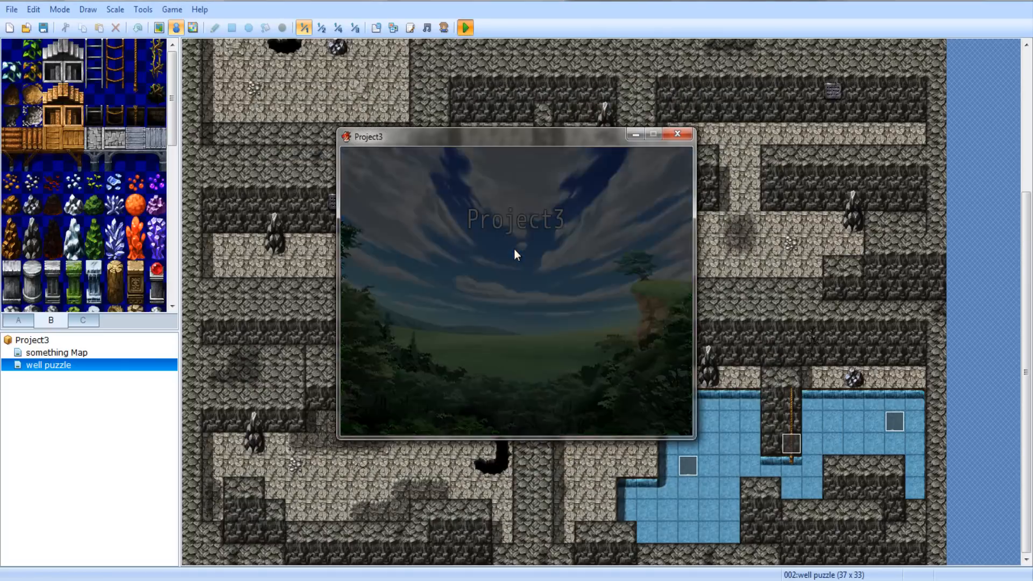
key(Left)
key(Right)
key(Down)
key(Down)
key(Return)
key(Return)
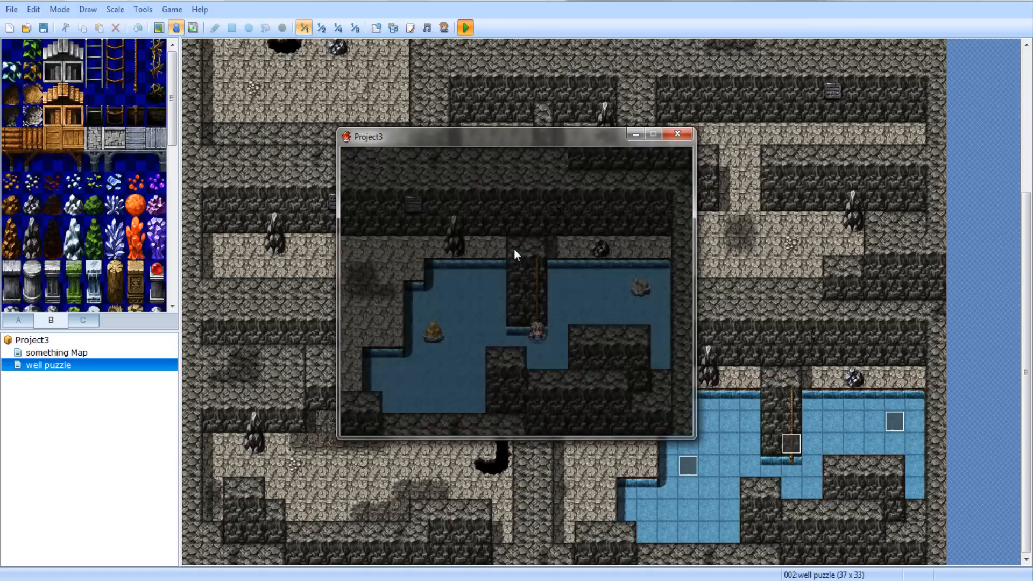
Walk the character through the water around the gold-coloured rock and on to the pool's west bank
key(shift+Left)
key(Up)
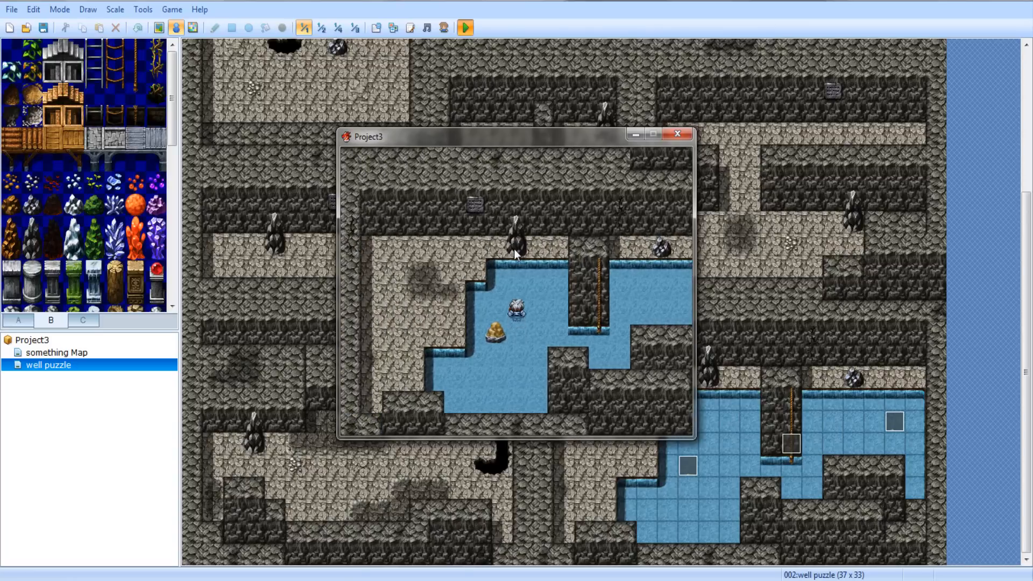
key(Left)
key(Down)
key(Right)
key(Down)
key(Left)
key(Left)
key(Left)
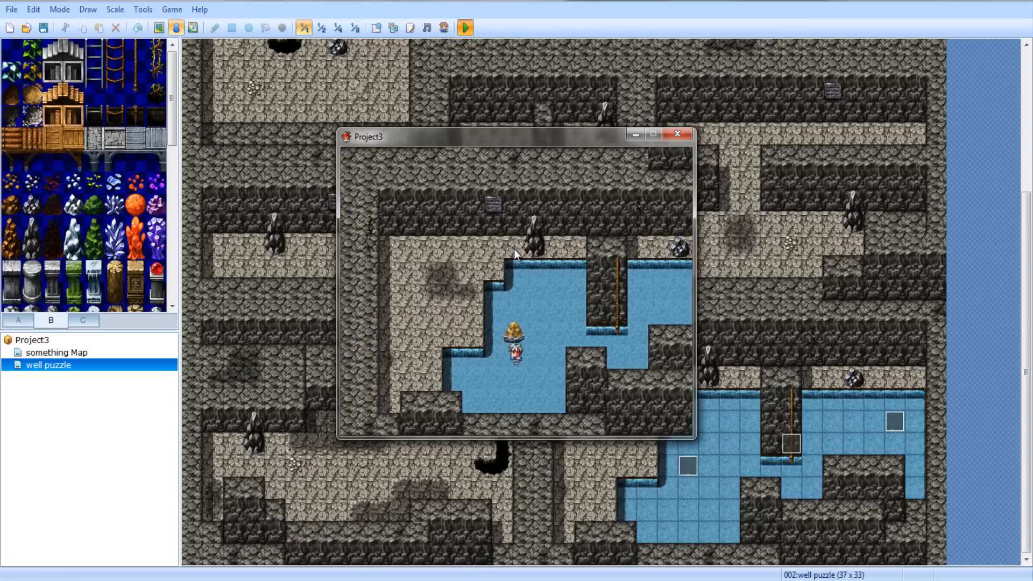
key(Down)
key(Down)
key(Down)
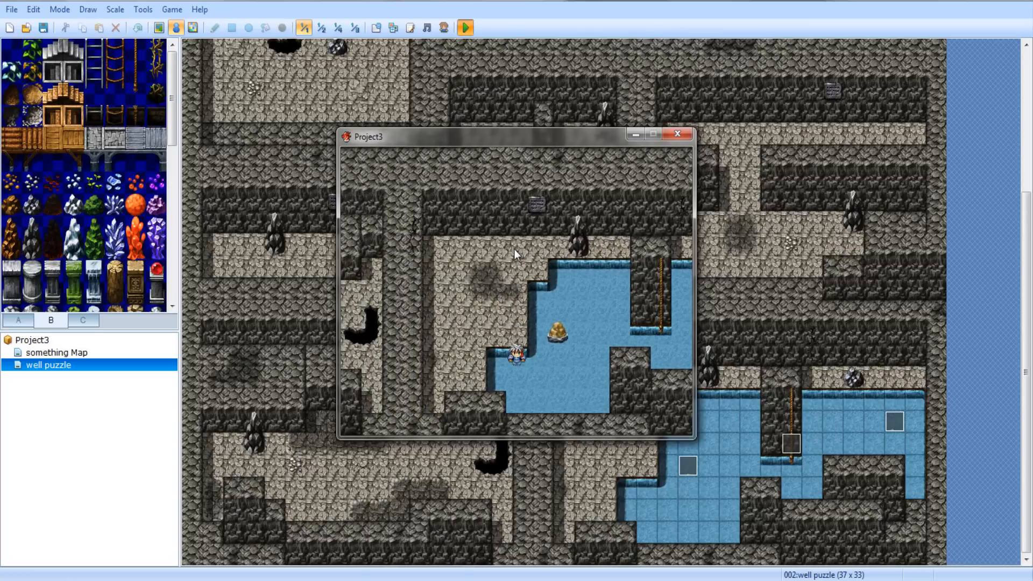
Walk the character back east across the pool to the base of the hanging rope
key(shift+Right)
key(shift+Up)
key(shift+Up)
key(shift+Right)
key(shift+Right)
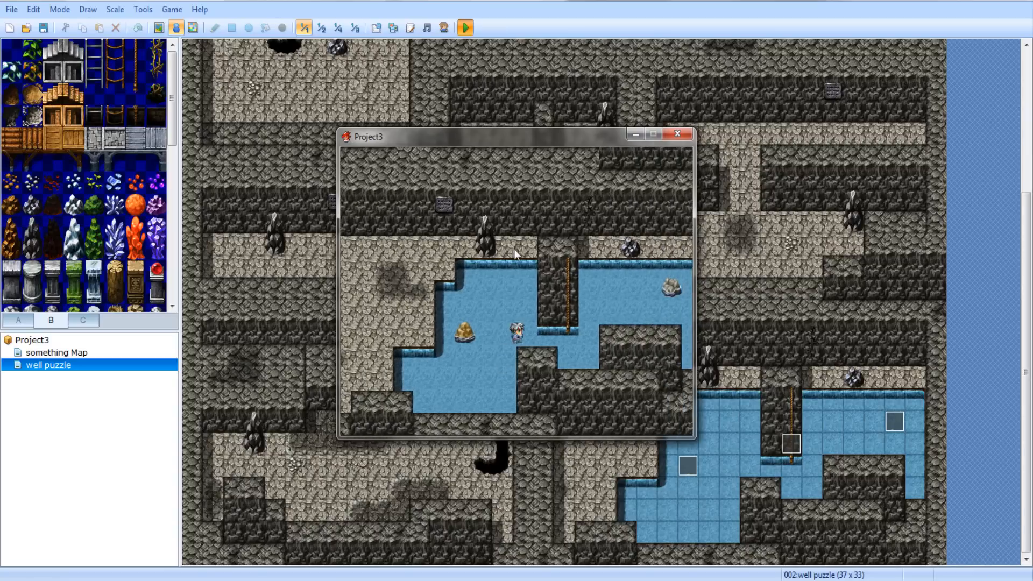
key(Right)
key(Down)
key(Up)
key(Left)
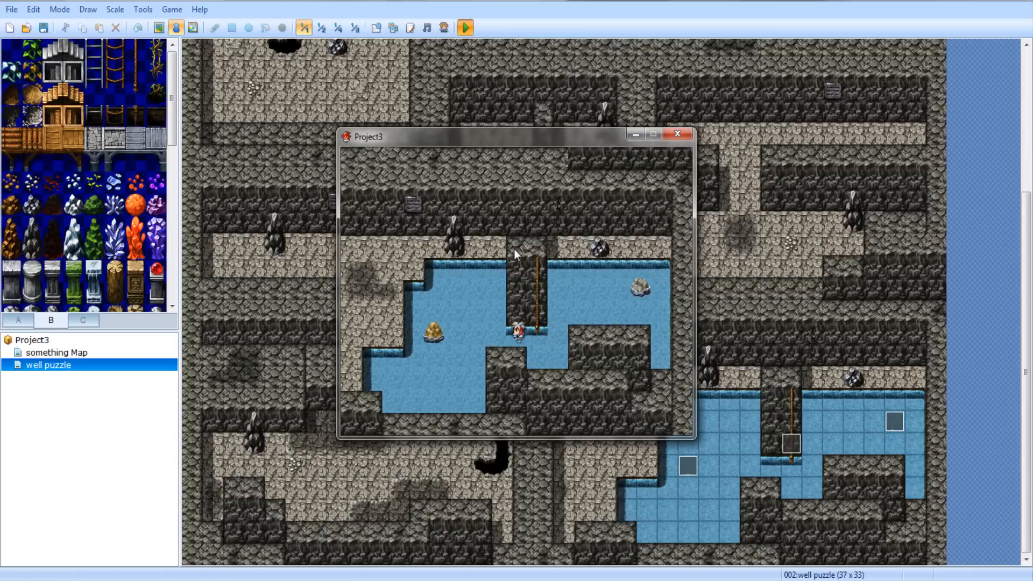
Test the rope event by climbing up out of the well into the village, and end the playtest
key(Up)
key(Down)
key(Up)
key(Right)
key(Up)
key(Up)
key(Up)
key(Up)
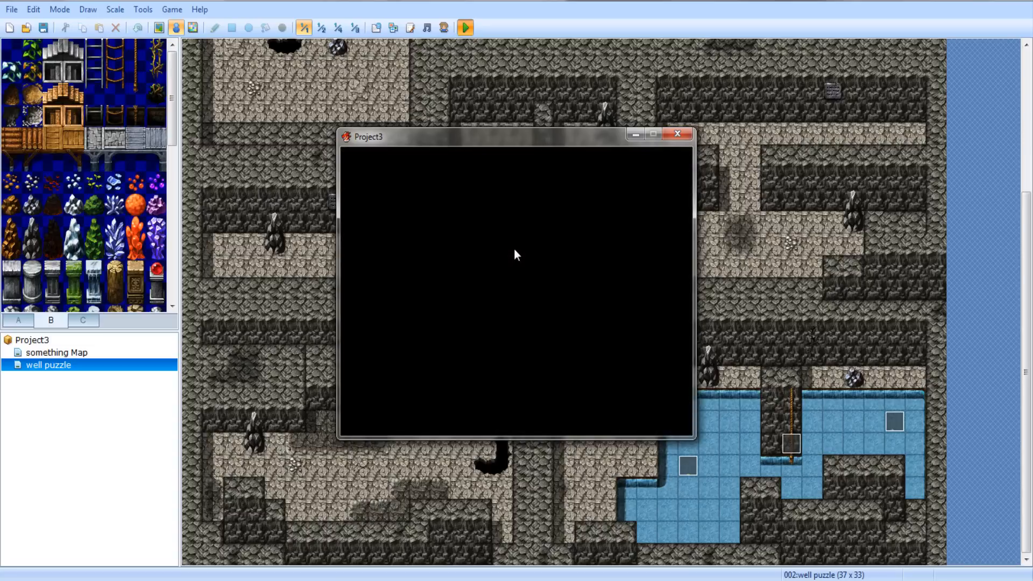
key(Down)
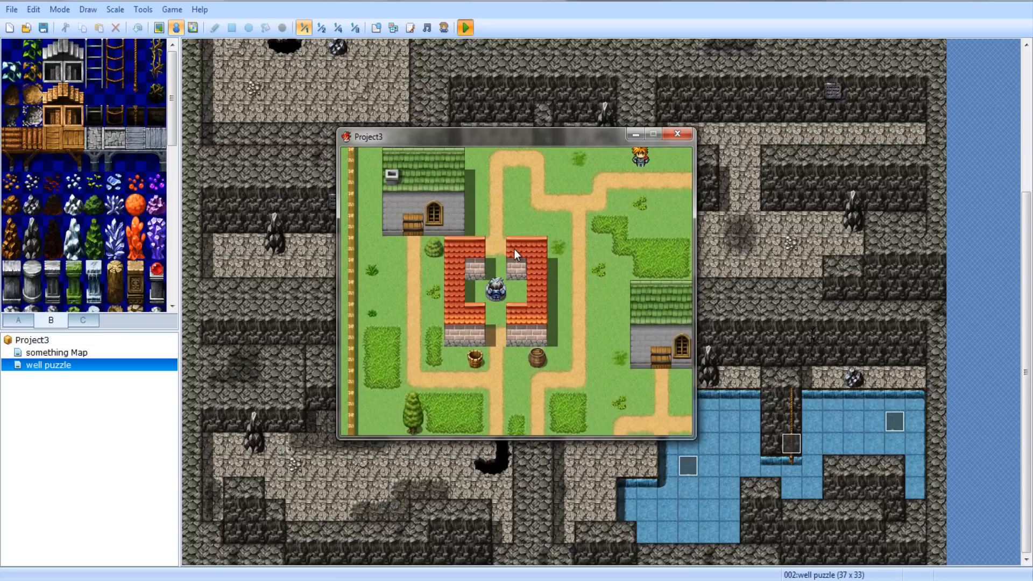
click(676, 135)
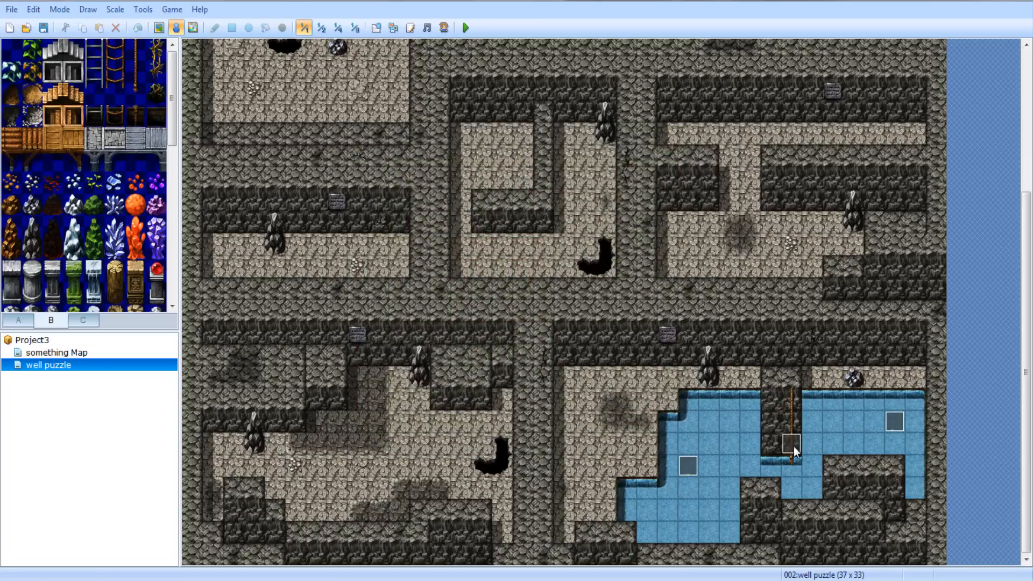
Open the rope event EV003 and review its Player is Facing Up branch with the move route and player transfer
double_click(786, 448)
click(564, 157)
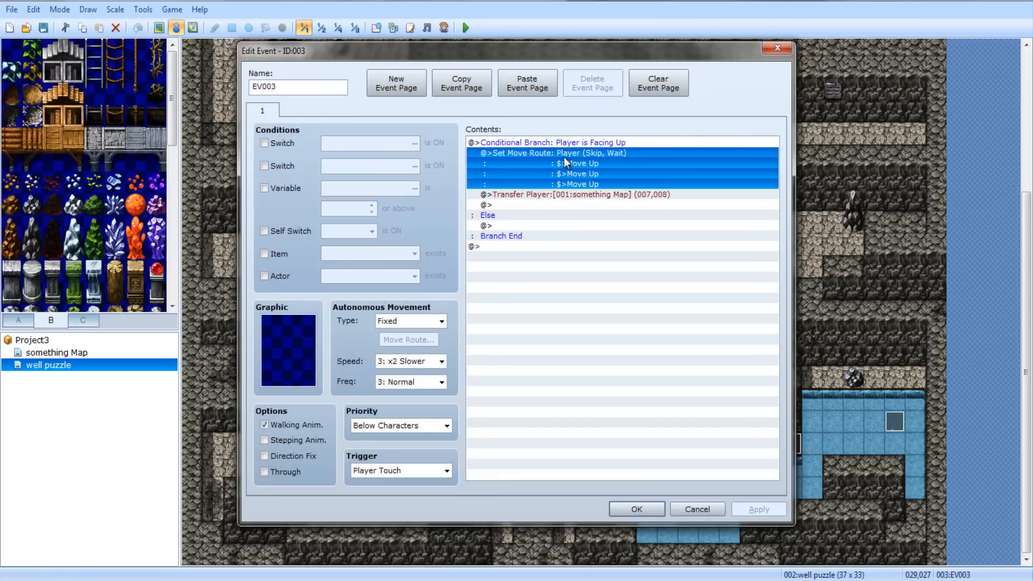
click(544, 143)
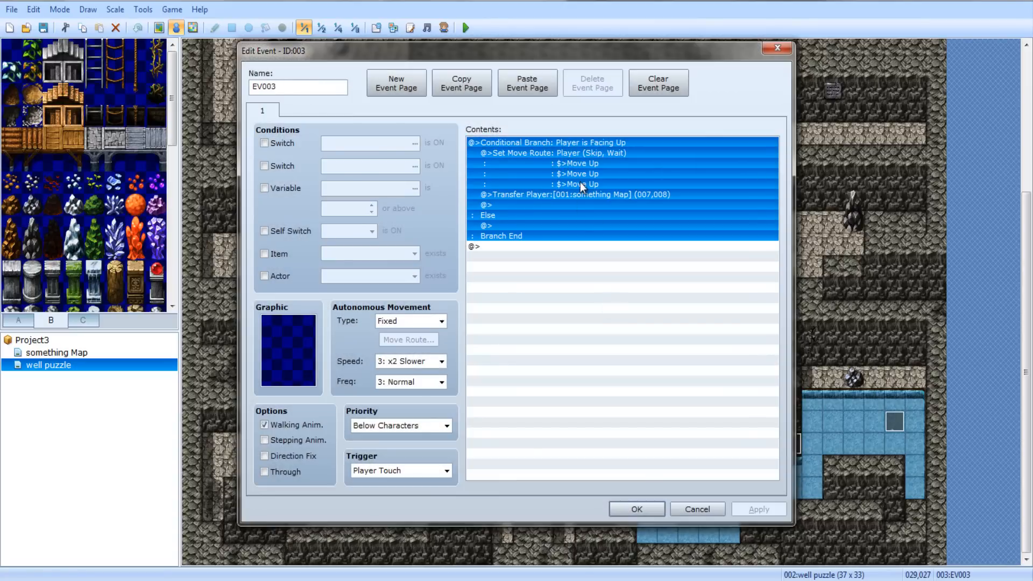
click(566, 277)
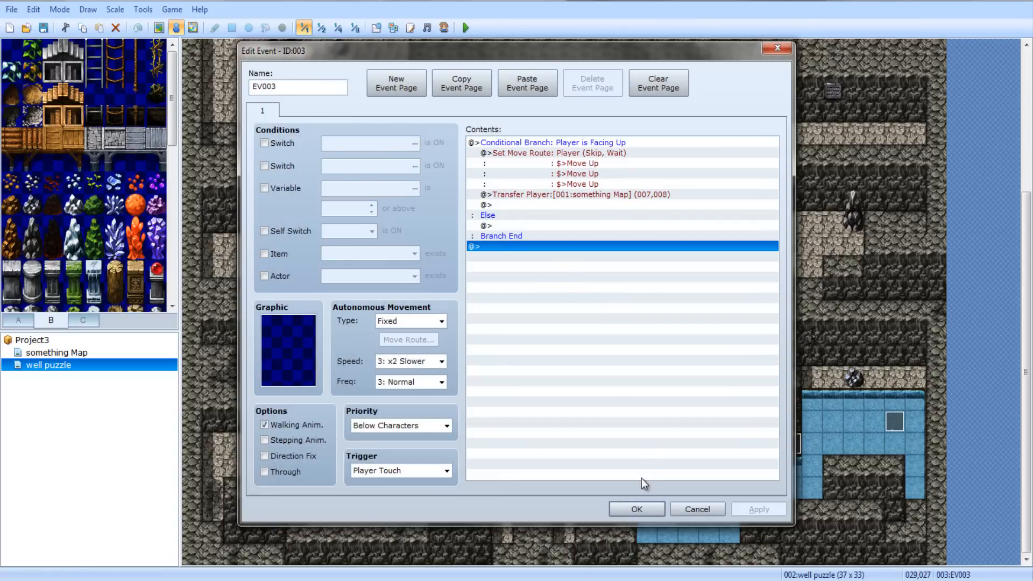
click(648, 509)
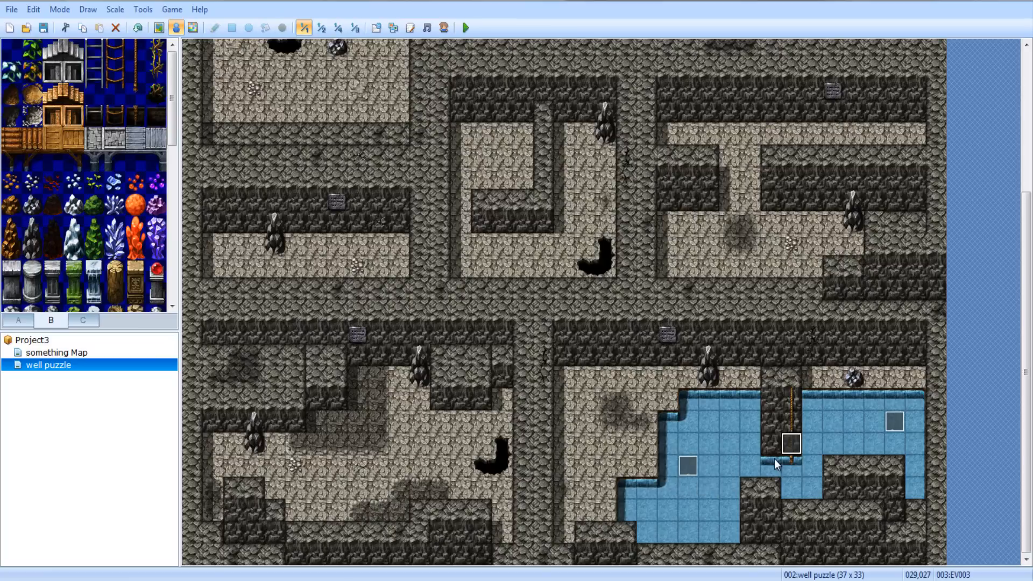
Save the project, start a new playtest and take the character down the village well into the dungeon
click(464, 29)
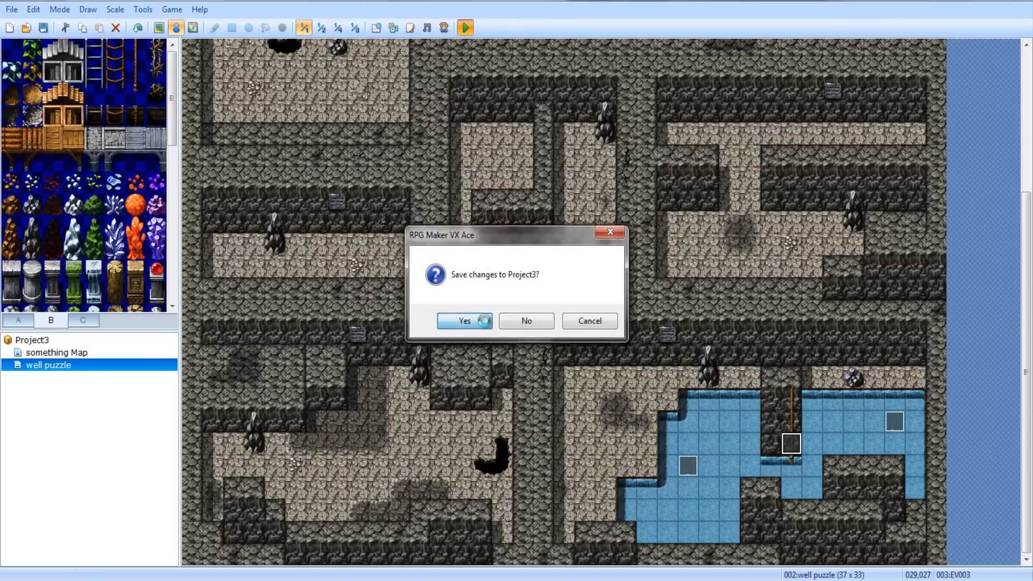
click(484, 320)
key(Return)
key(Left)
key(Down)
key(Down)
key(Return)
key(Return)
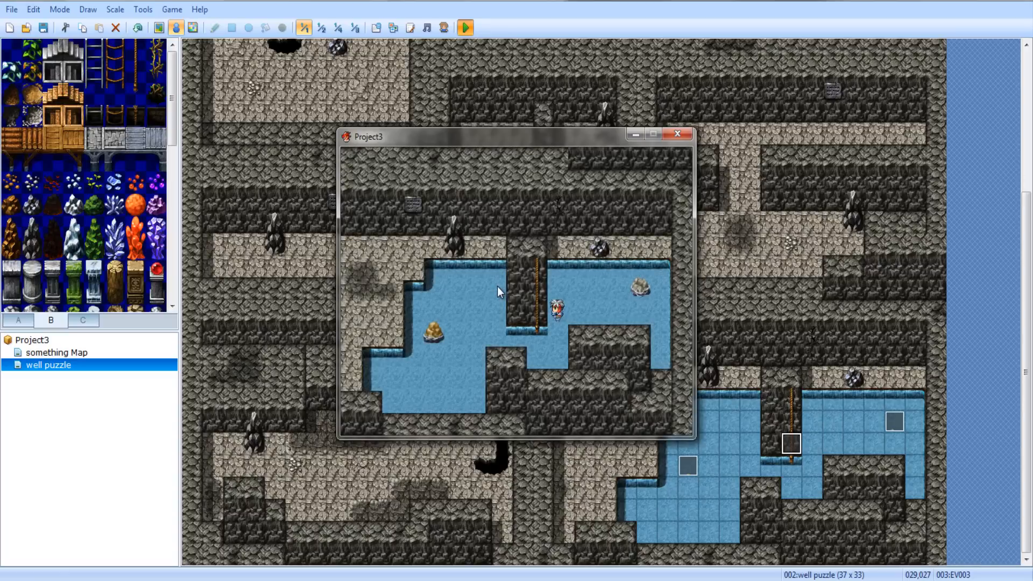
Walk the character west across the pool onto the dry ground beside it, and end the playtest
key(Left)
key(Left)
key(Left)
key(Left)
key(Up)
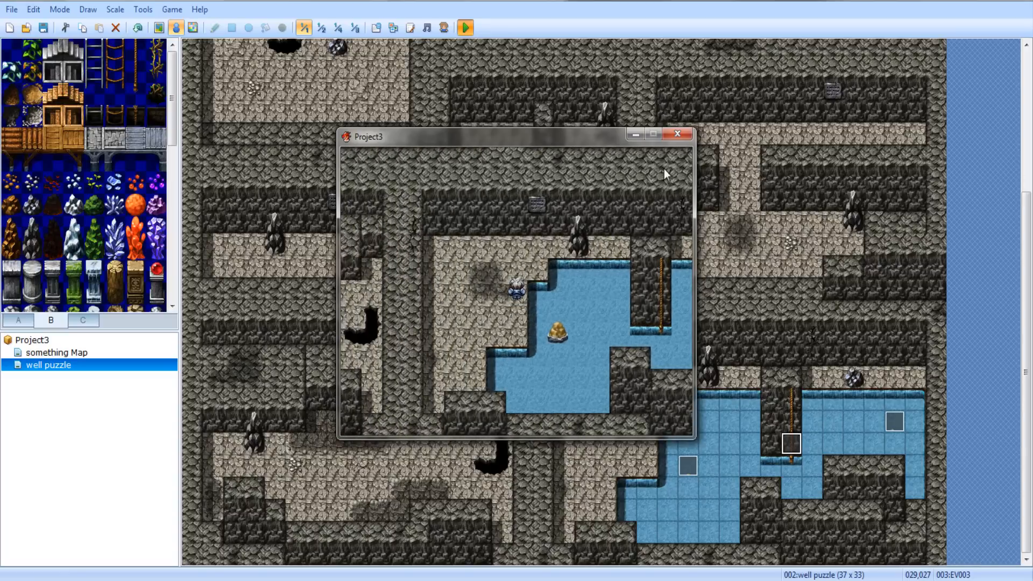
click(677, 133)
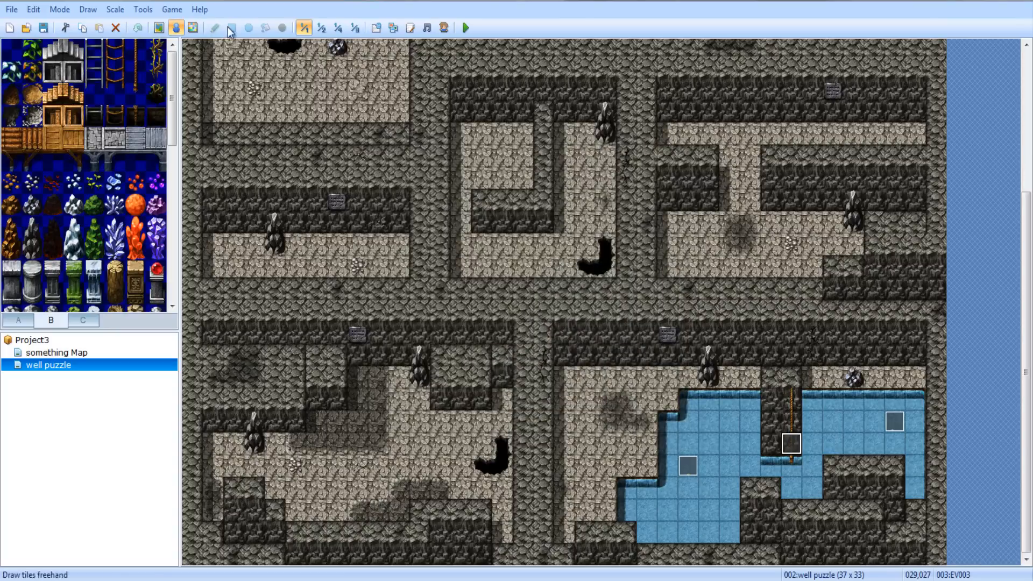
click(159, 28)
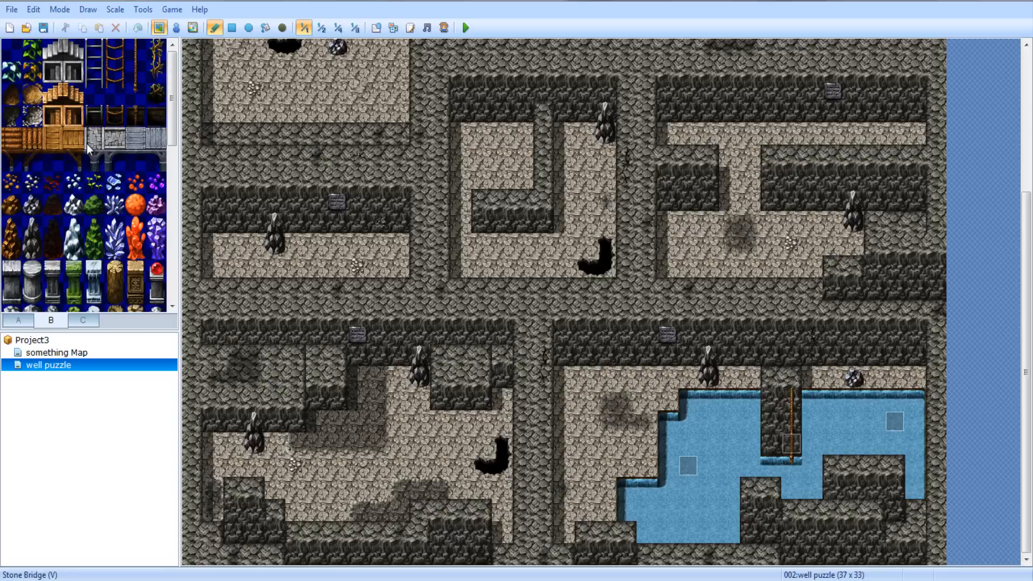
click(115, 160)
click(73, 137)
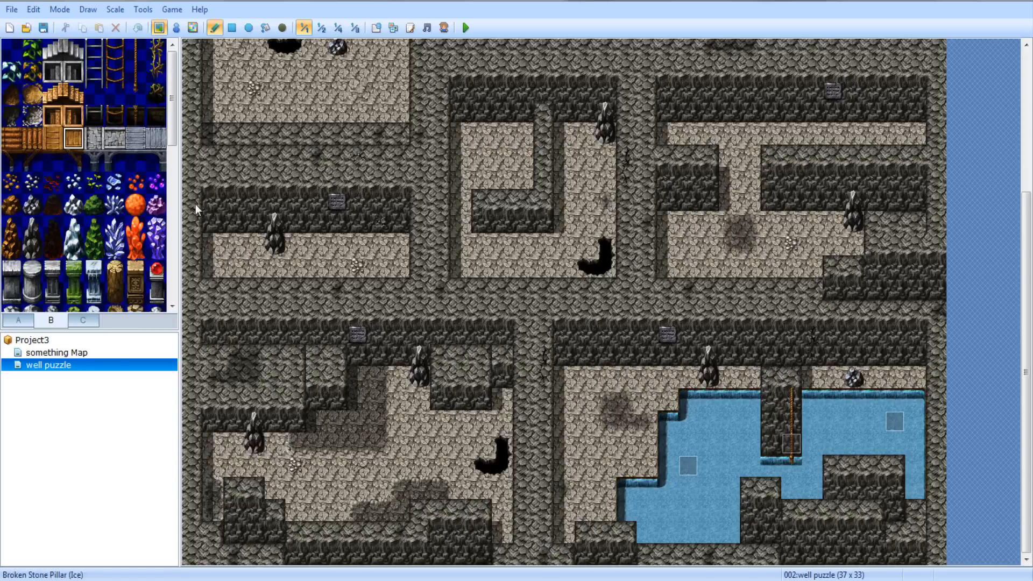
click(175, 27)
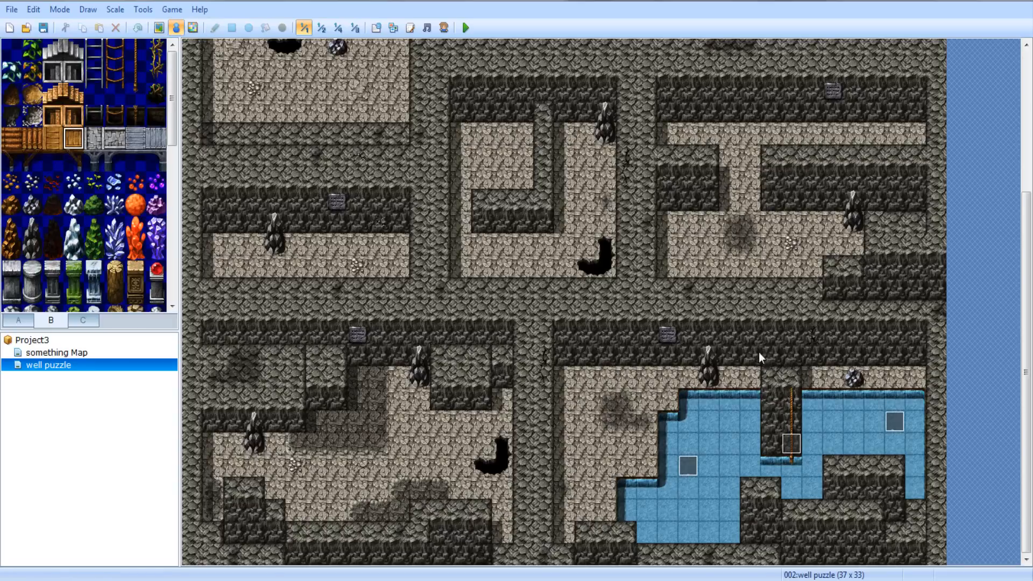
Create an event below the wall plaque at (023,023) with priority Same as Characters and the message "Number of rocks in room"
double_click(669, 352)
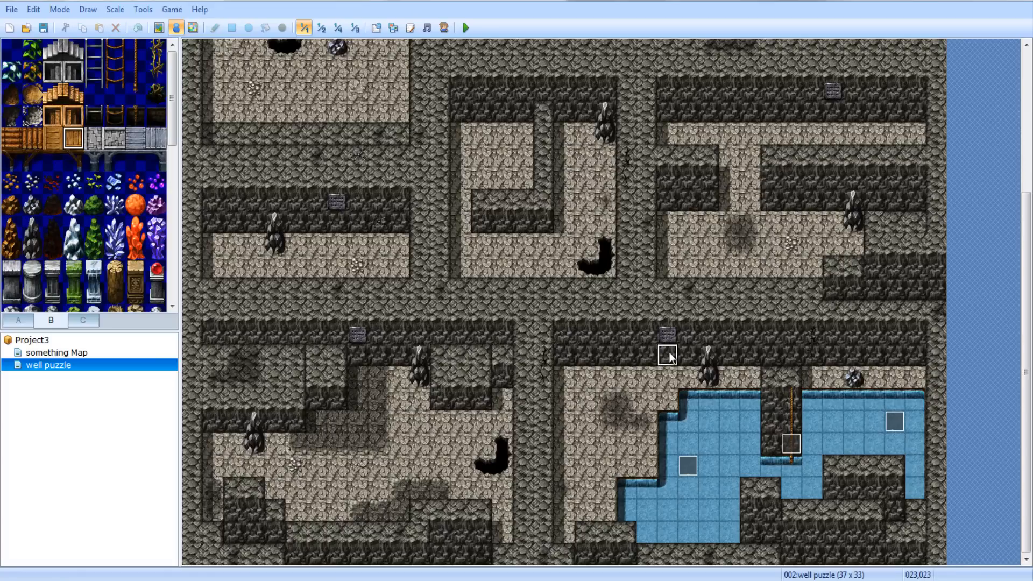
click(366, 425)
click(380, 450)
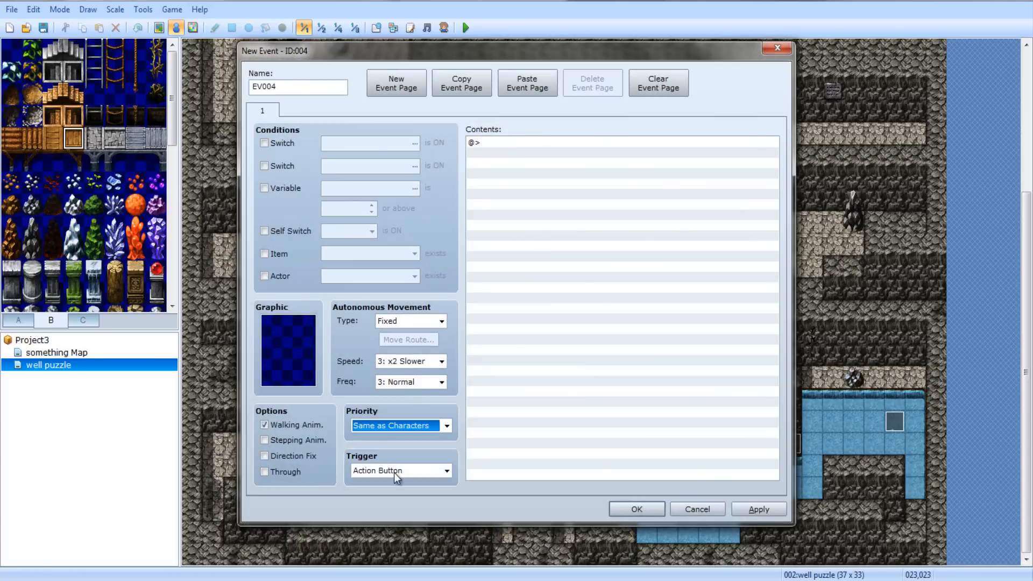
double_click(492, 144)
click(554, 161)
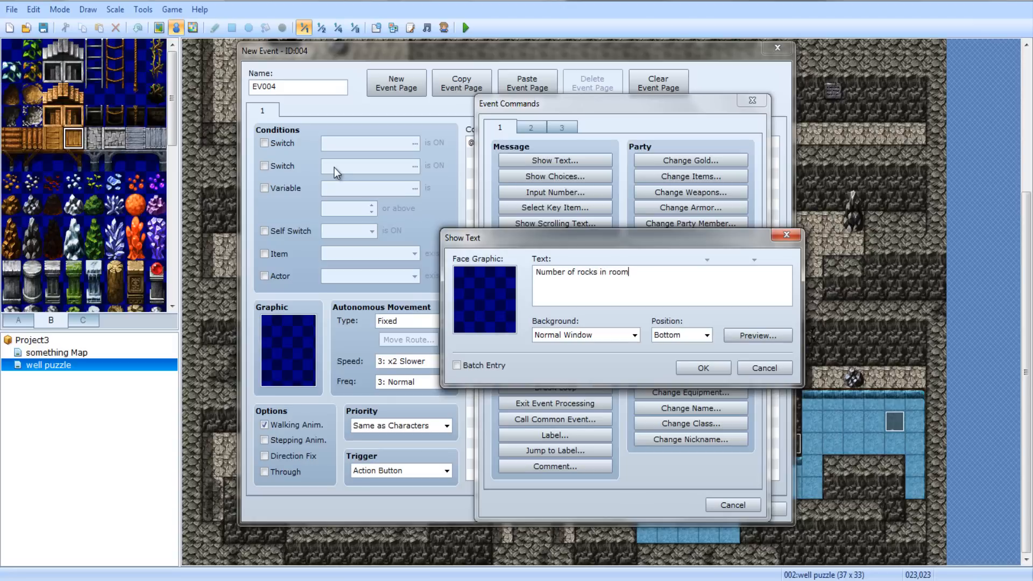
click(694, 368)
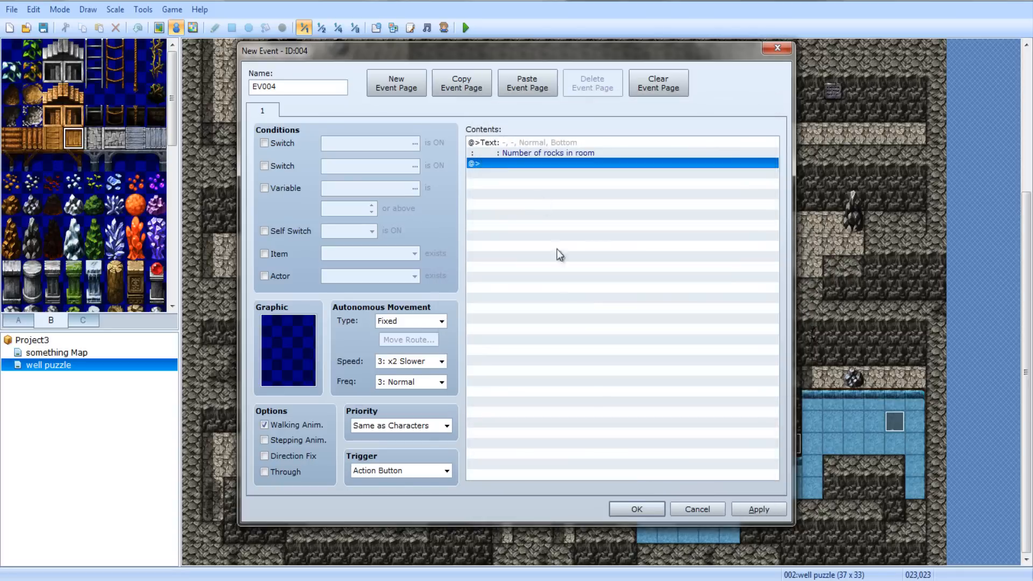
click(636, 509)
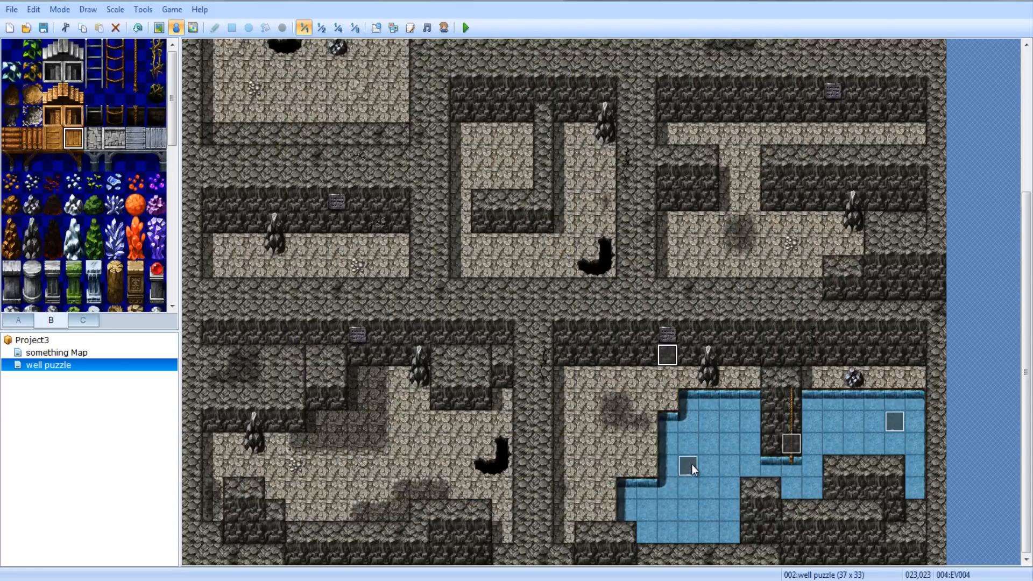
Reopen the plaque event EV004 to review its message, and close it
click(691, 468)
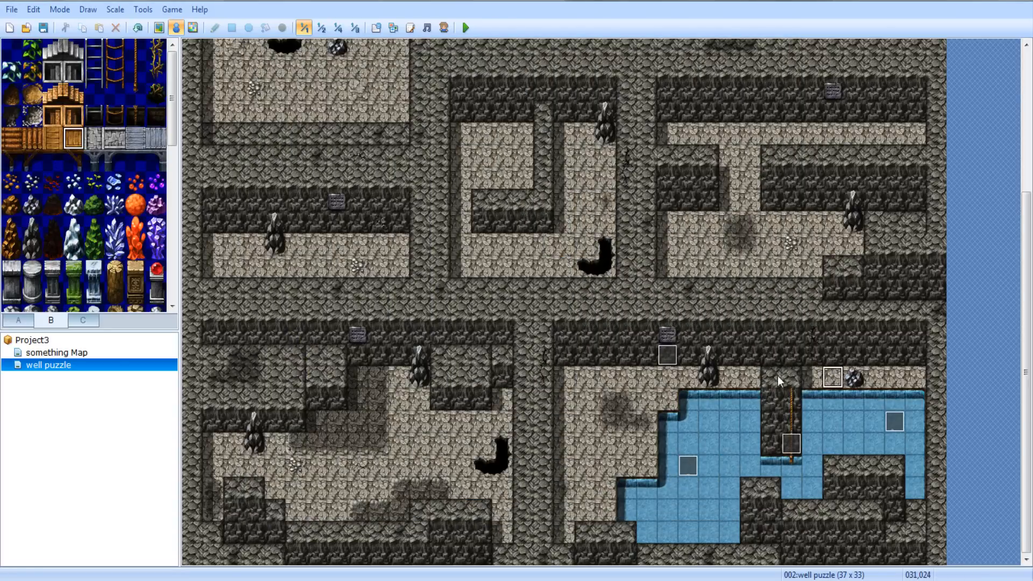
click(660, 357)
double_click(660, 357)
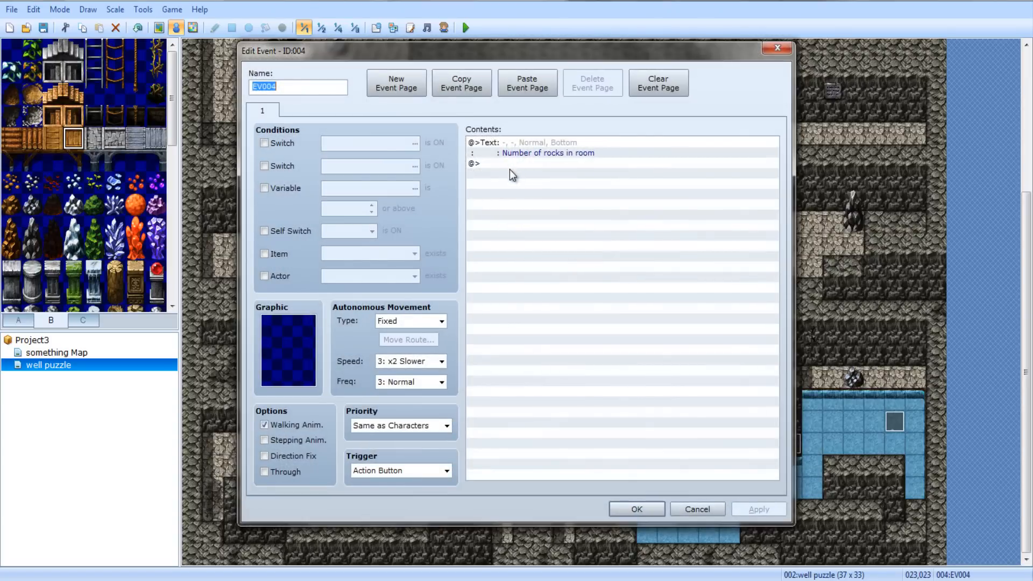
click(634, 506)
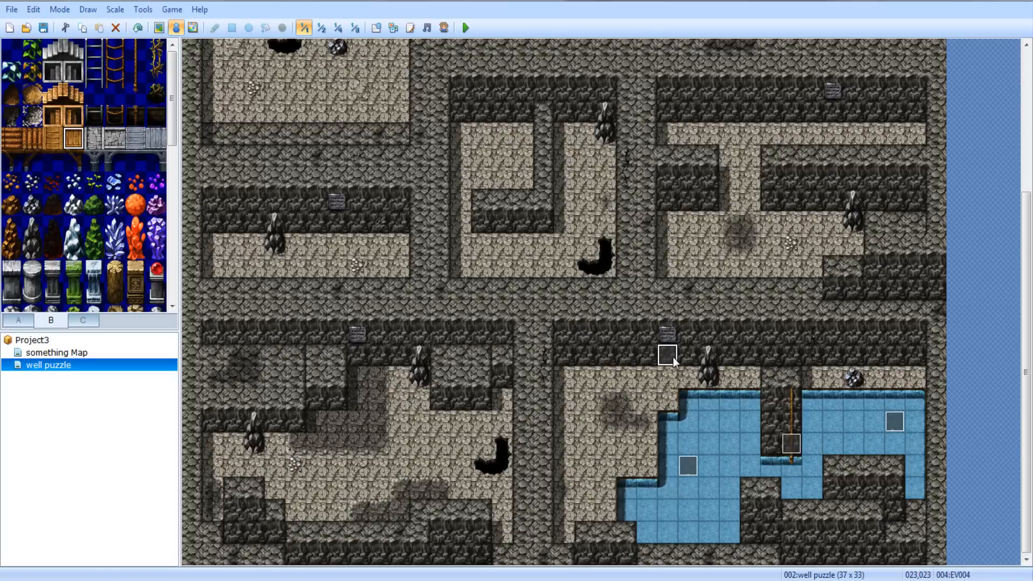
Start a new event on the wall at (019,023) and open its graphic selection at the object sheets
click(605, 355)
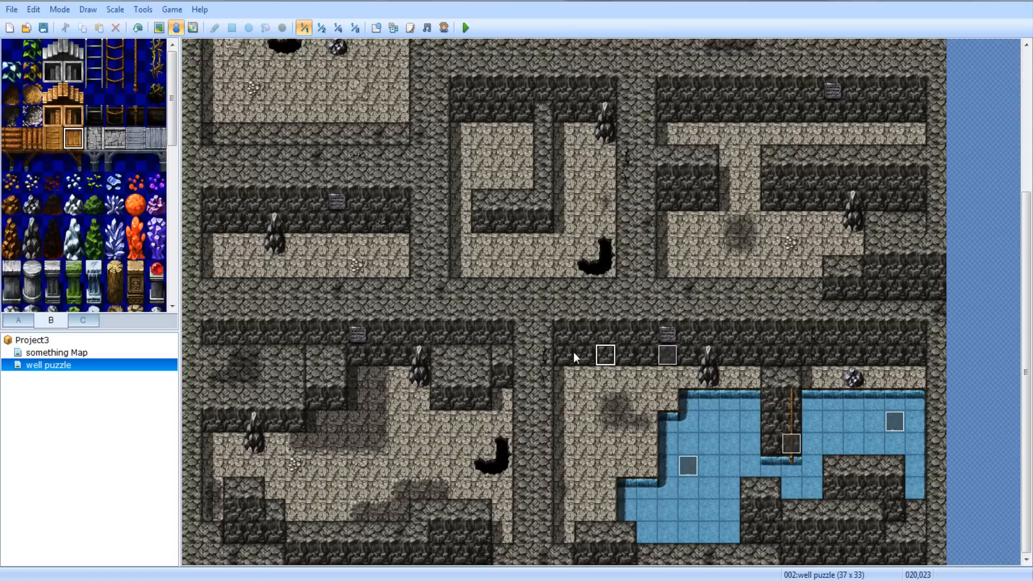
double_click(585, 356)
double_click(278, 366)
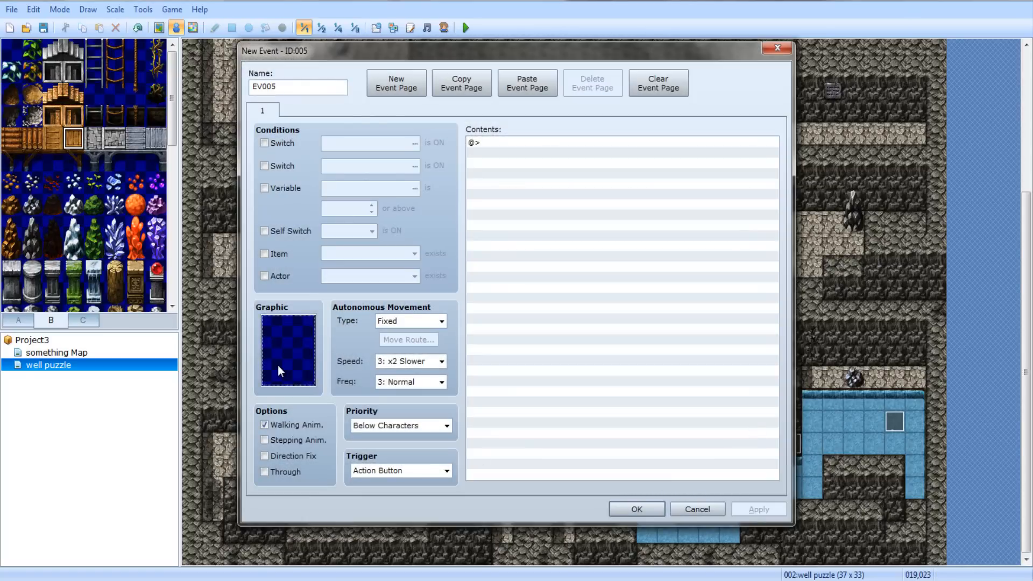
drag(432, 193, 432, 321)
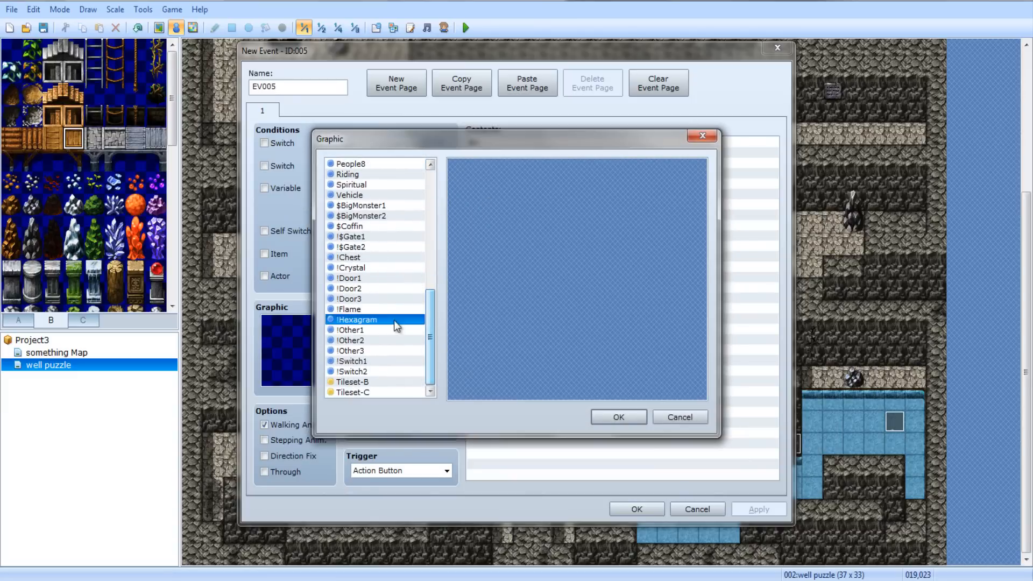
click(393, 320)
click(379, 302)
Examine the graphic sheets, including chests, monsters, switches and Tileset-B, for a graphic that suits a wall button
key(Up)
key(Up)
key(Up)
key(Up)
key(Up)
key(Up)
key(Up)
key(Up)
key(Up)
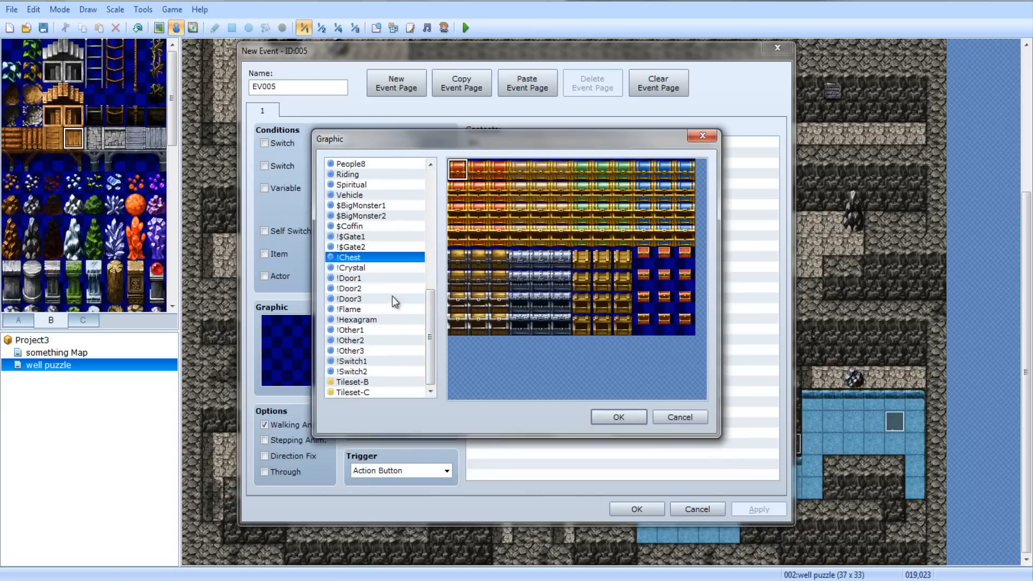
key(Down)
key(Down)
key(Down)
key(Down)
key(Down)
key(Down)
key(Down)
key(Down)
key(Down)
key(Down)
key(Down)
key(Down)
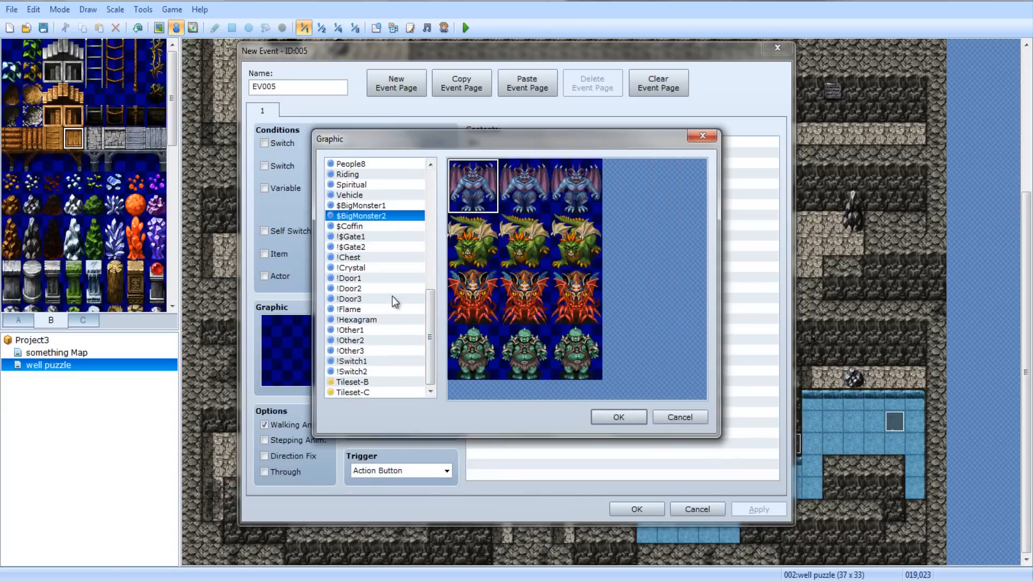
key(Down)
key(Down)
key(Down)
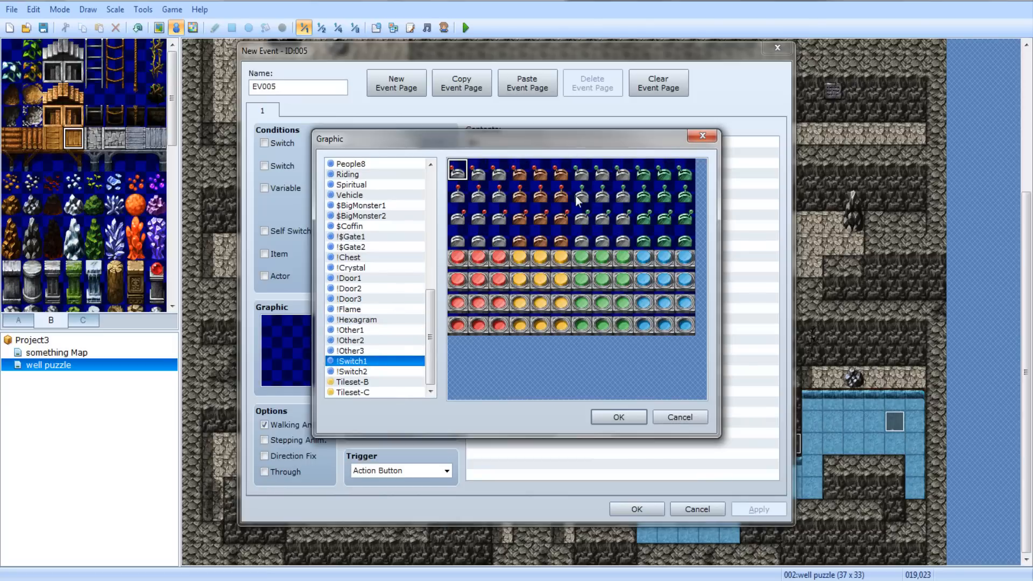
key(Down)
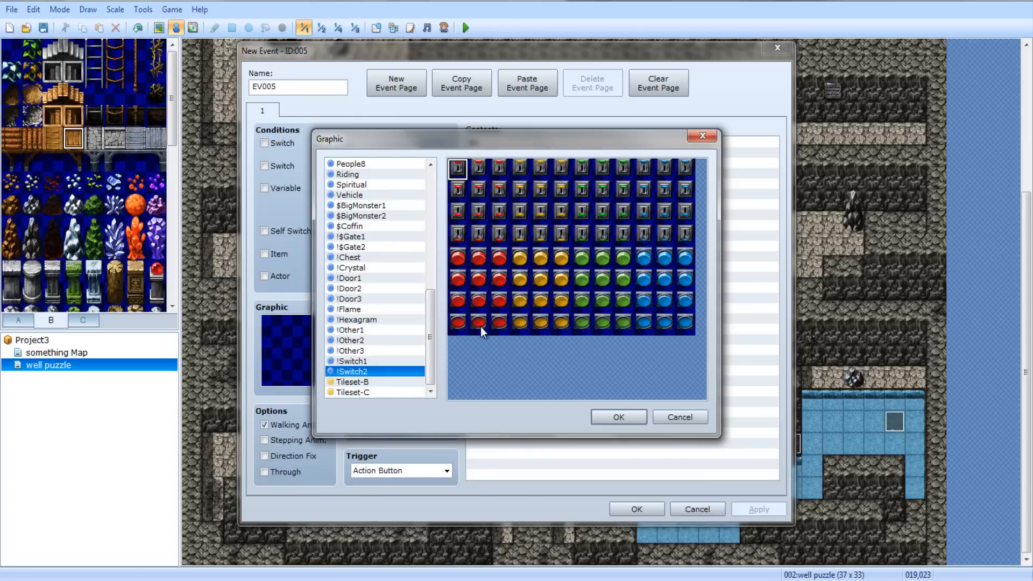
click(357, 350)
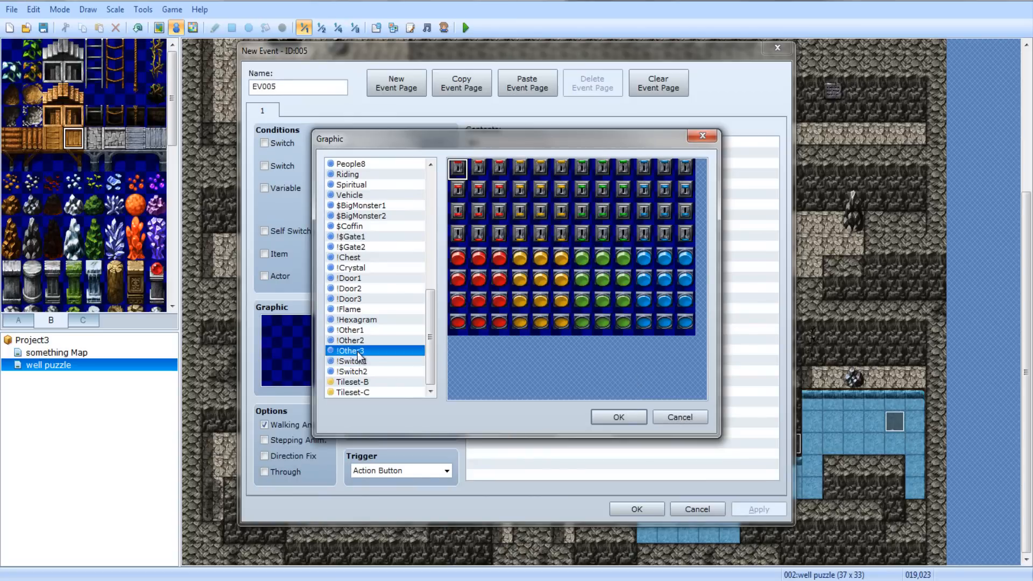
click(351, 342)
click(364, 381)
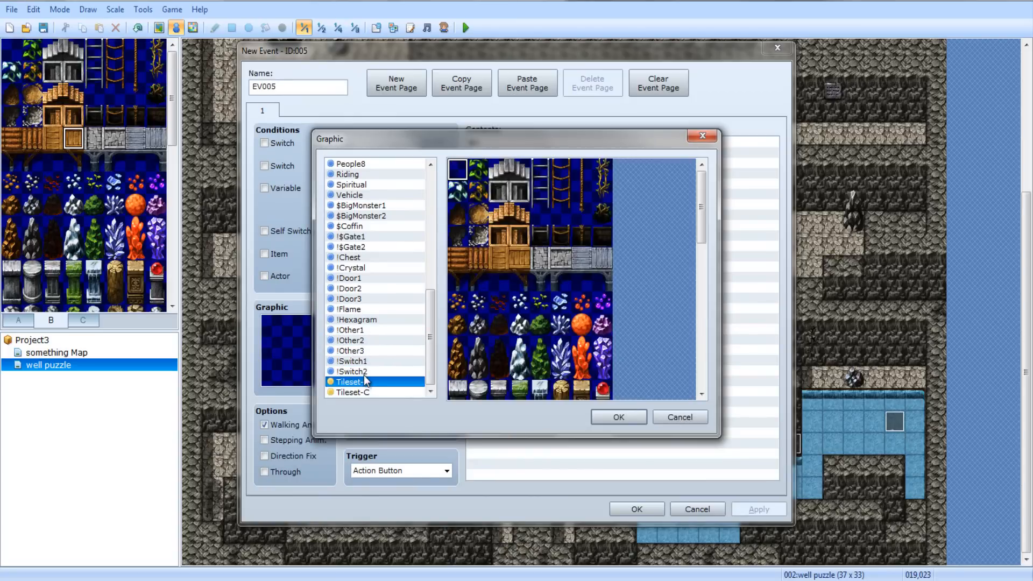
click(362, 372)
click(358, 362)
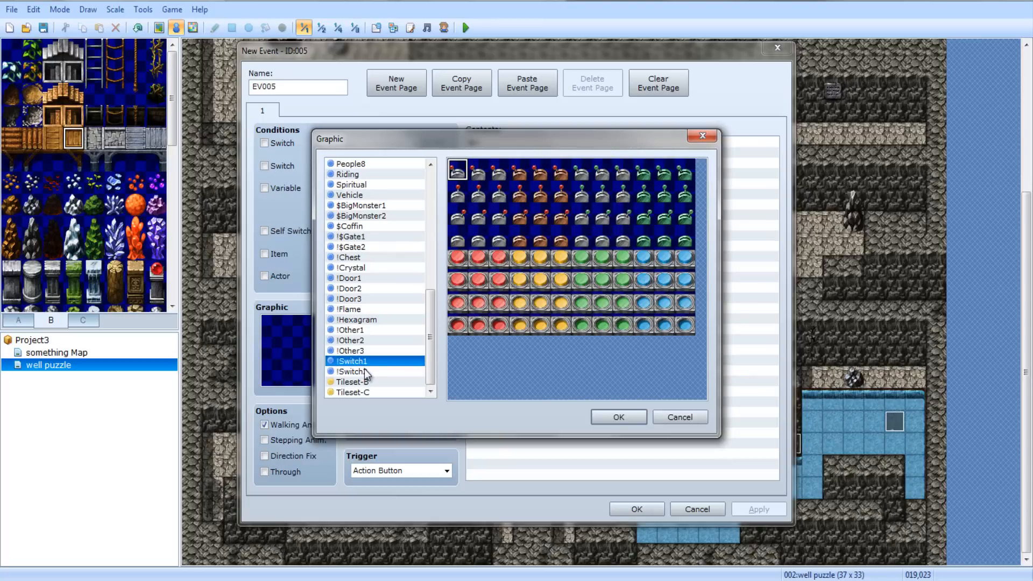
Give the event the raised red wall button from !Switch2, enable Direction Fix, and save the event
click(364, 370)
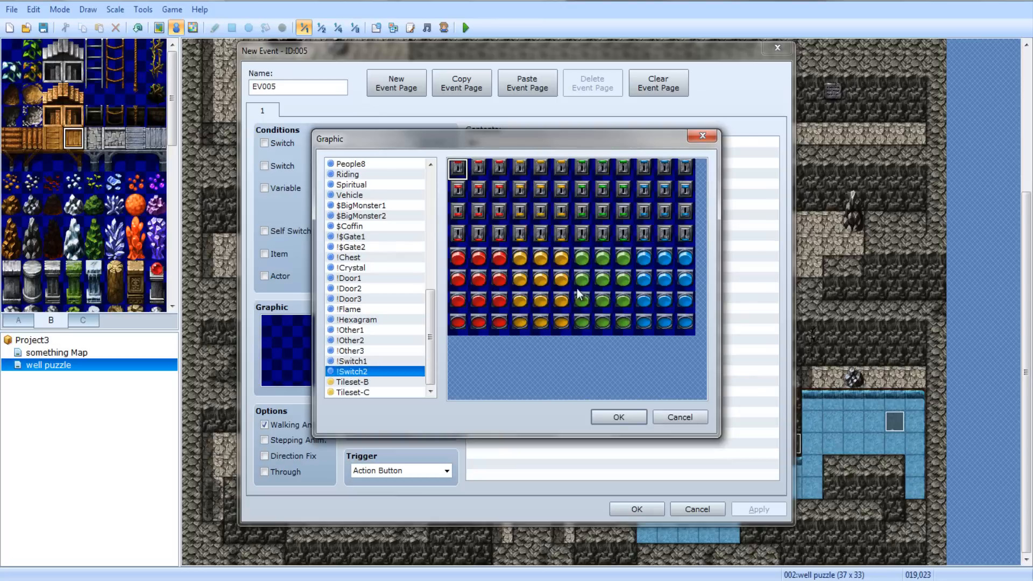
double_click(458, 259)
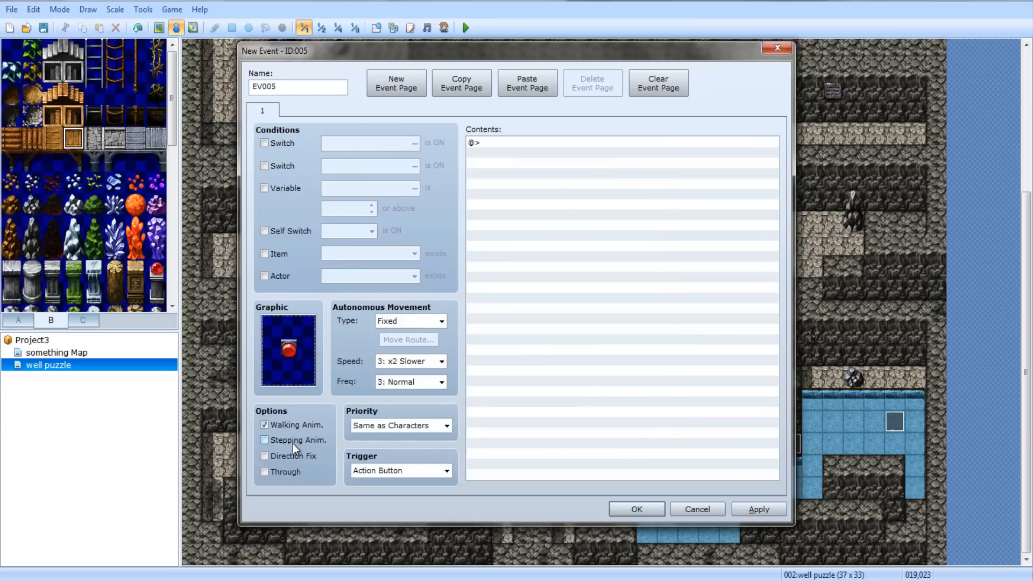
click(264, 457)
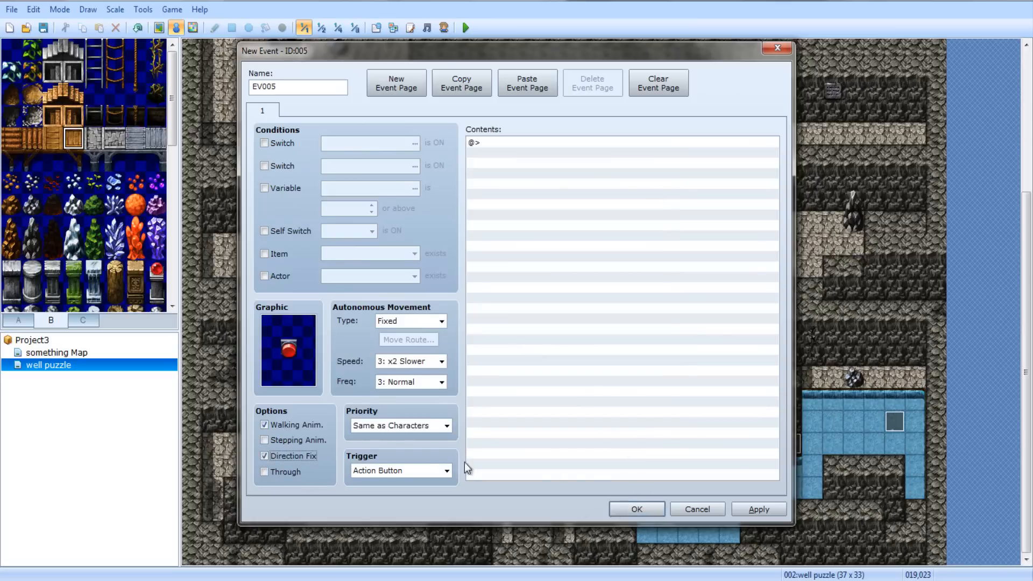
click(623, 509)
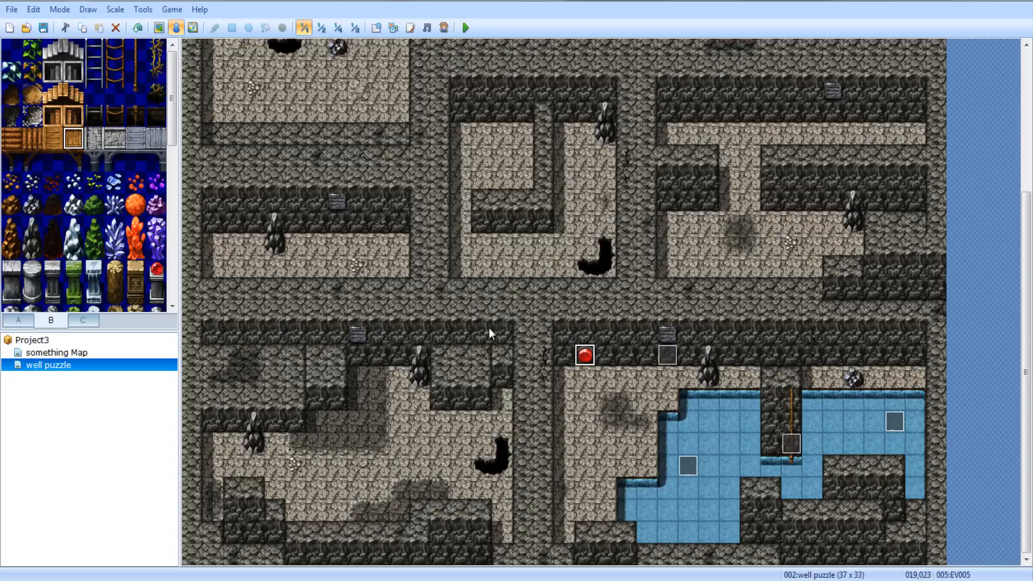
Reopen the red button event's graphic and compare the button's pressed stages, leaving the graphic as it is
double_click(591, 358)
double_click(273, 371)
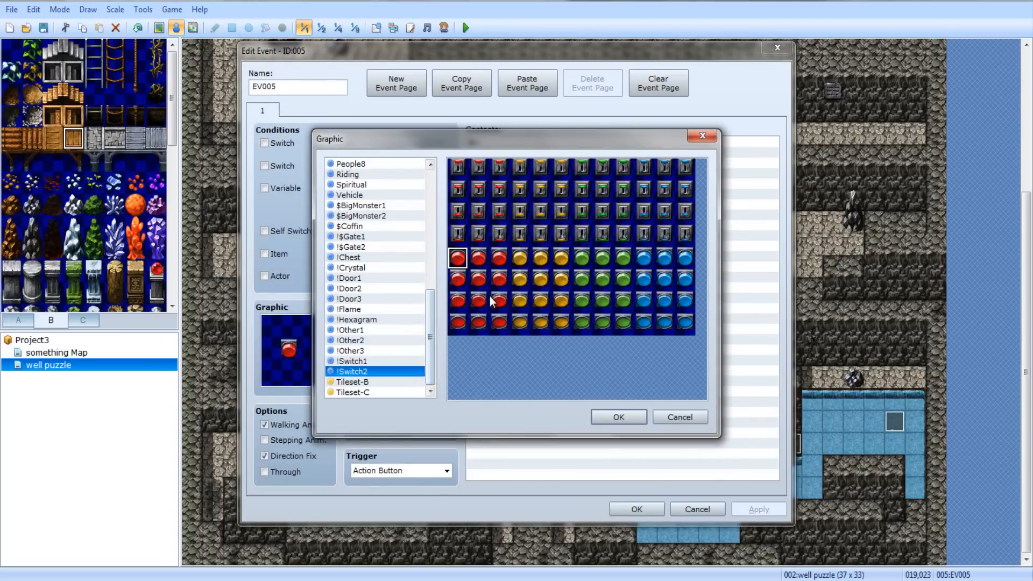
click(459, 304)
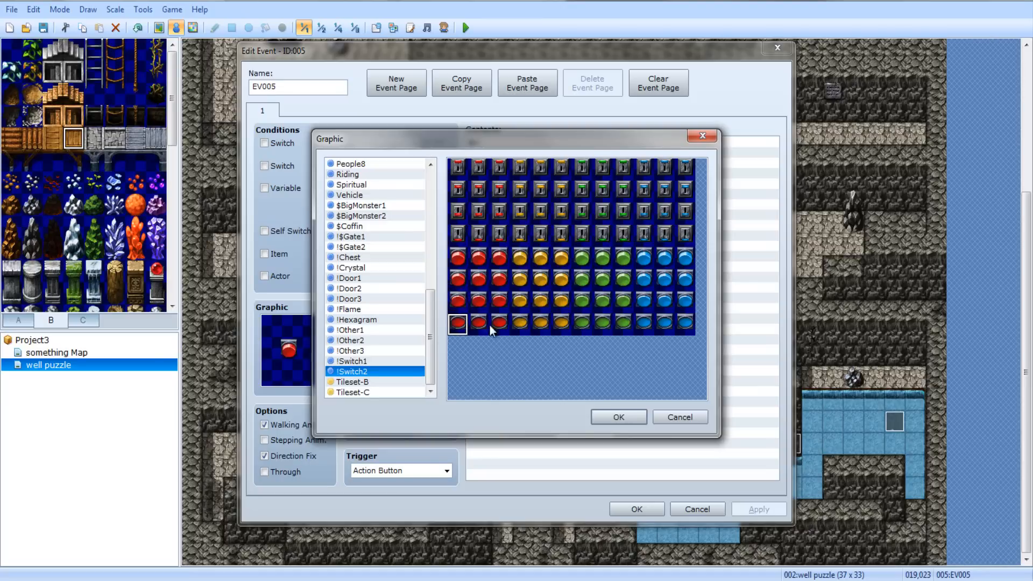
click(463, 260)
click(461, 281)
click(463, 324)
click(674, 418)
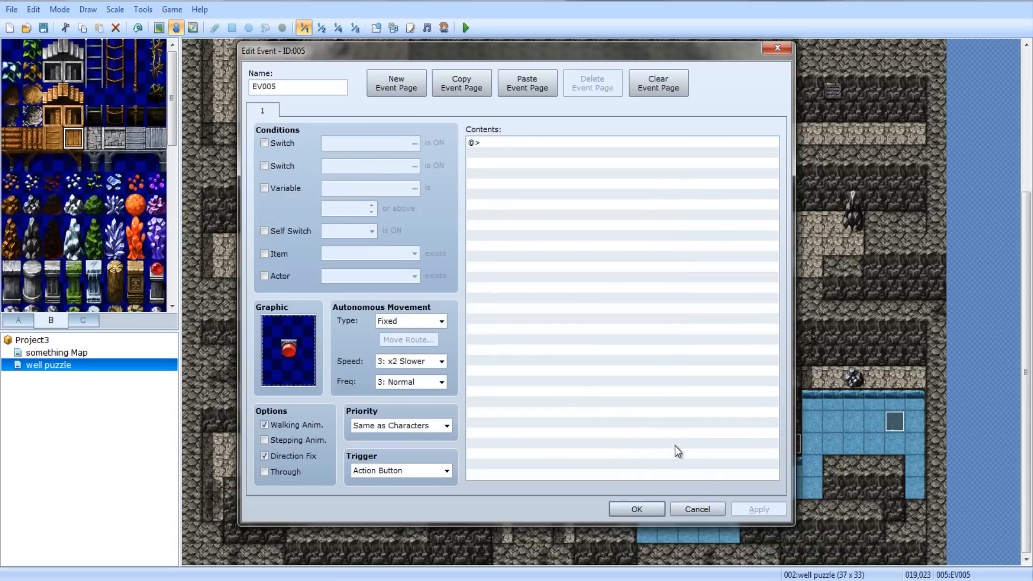
click(660, 509)
Reopen the red button event and start a Play SE command in its contents
double_click(583, 352)
double_click(603, 179)
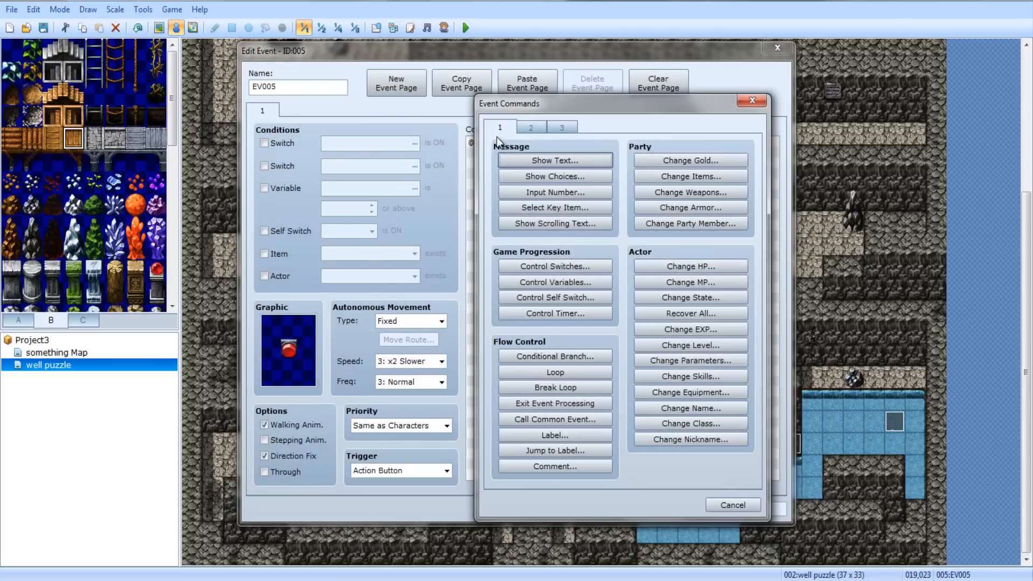
click(531, 127)
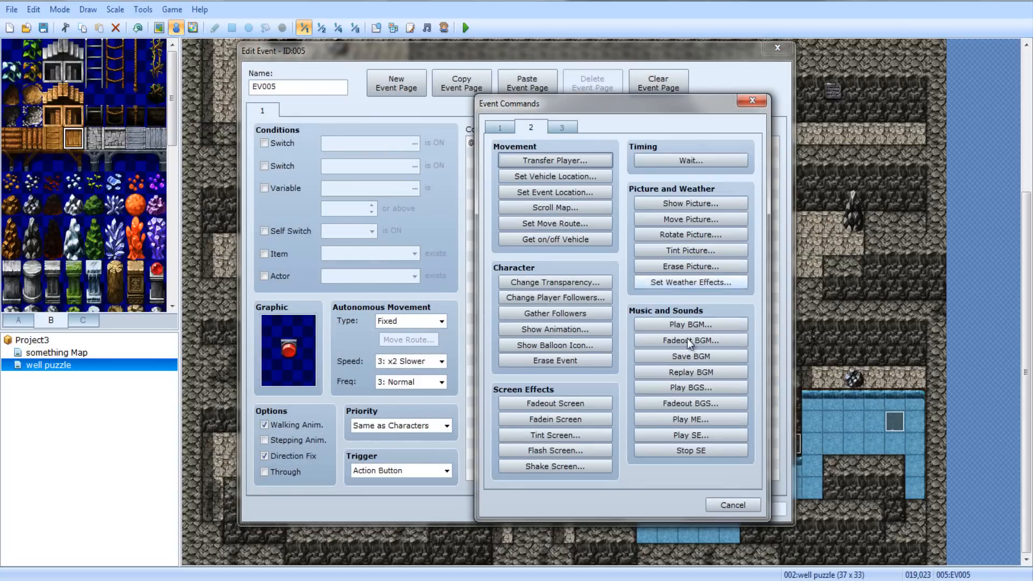
click(677, 436)
Audition Absorb1 and the Move, Noise, Open and Raise2 sound effects for the button
click(571, 197)
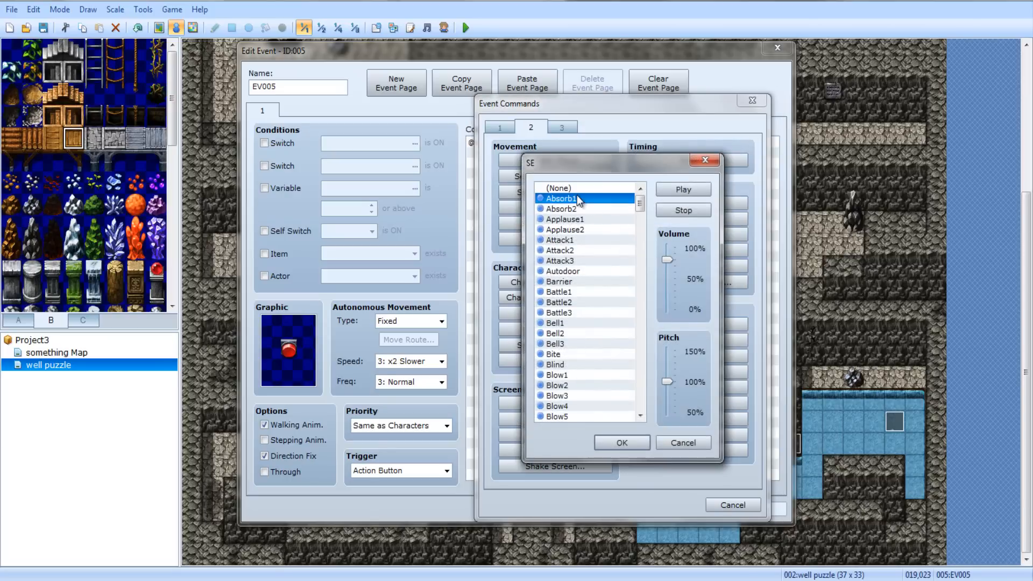
drag(639, 203, 647, 334)
click(570, 240)
click(571, 293)
click(573, 303)
click(565, 220)
click(568, 230)
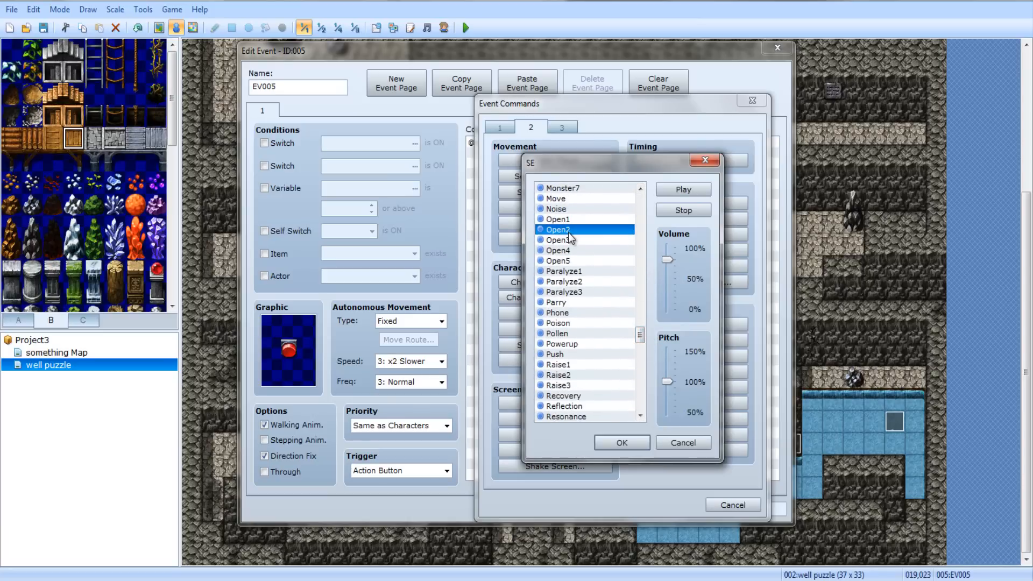
click(571, 240)
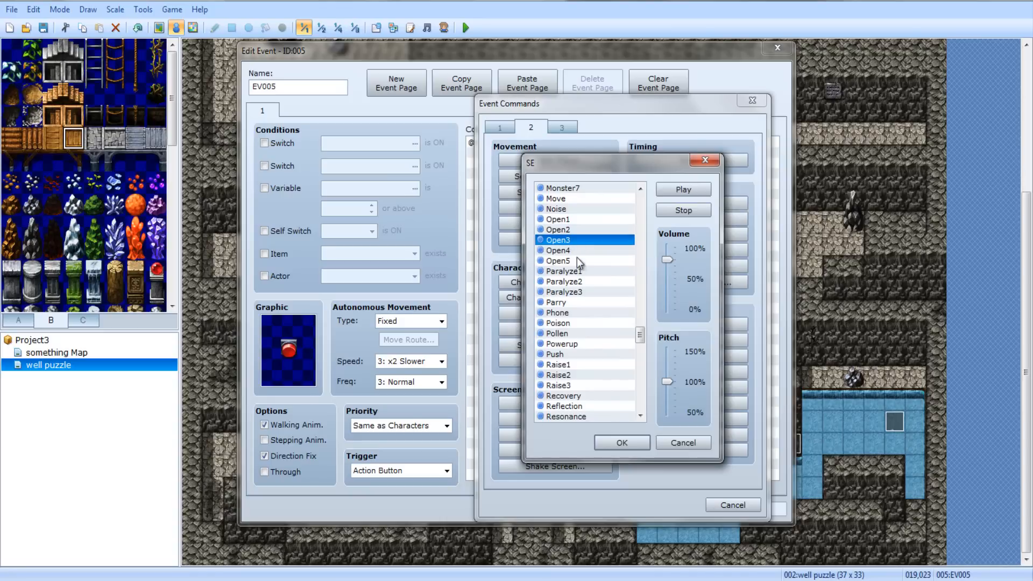
click(569, 202)
click(570, 211)
click(571, 375)
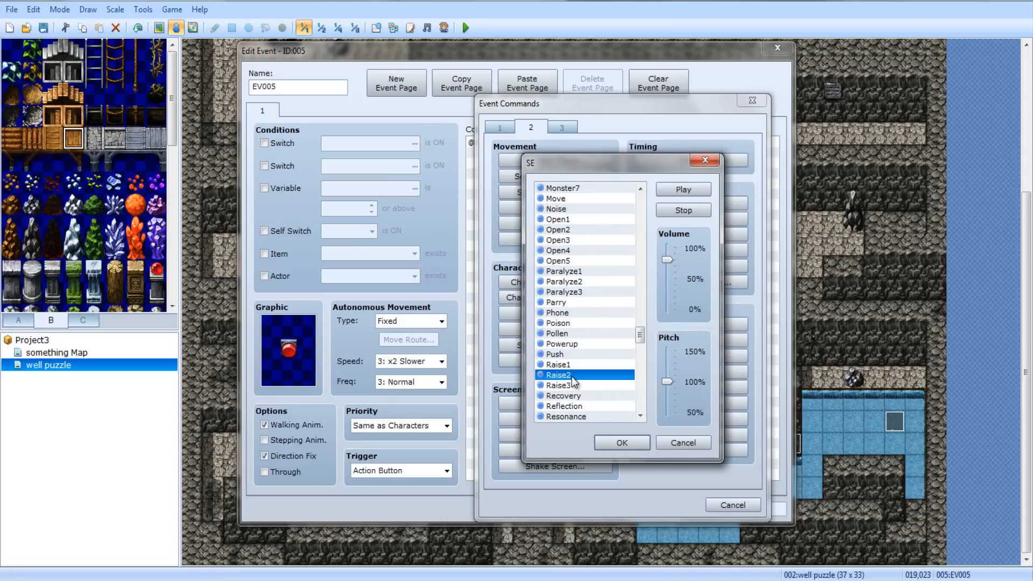
Audition the earlier sound effects from Bell2 through Buzzer1, Cancel, Chest and Chime1 to the Close sounds
drag(641, 334, 639, 202)
click(566, 335)
scroll(566, 337, down, 8)
click(570, 314)
click(570, 292)
click(573, 322)
click(569, 344)
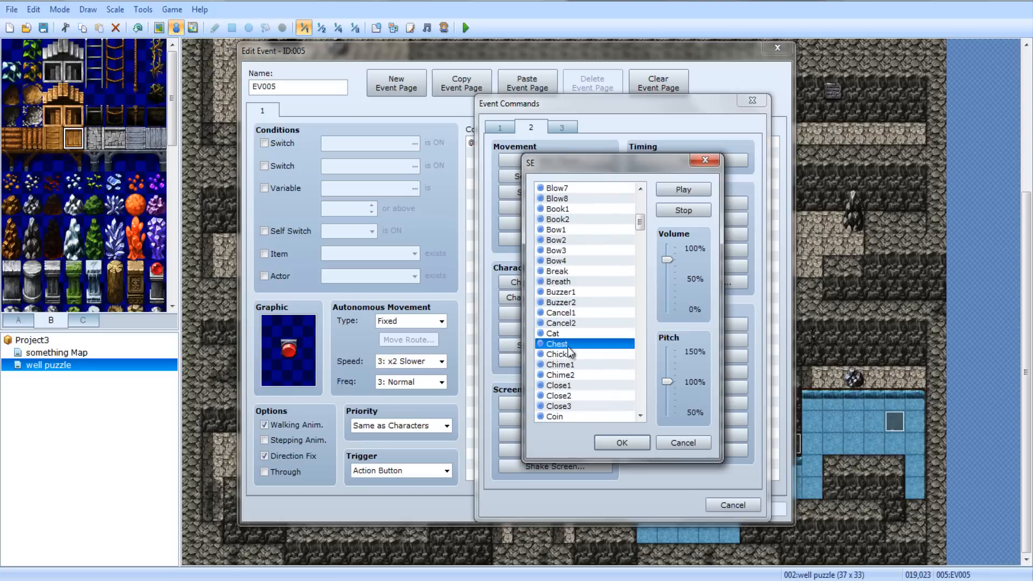
click(576, 361)
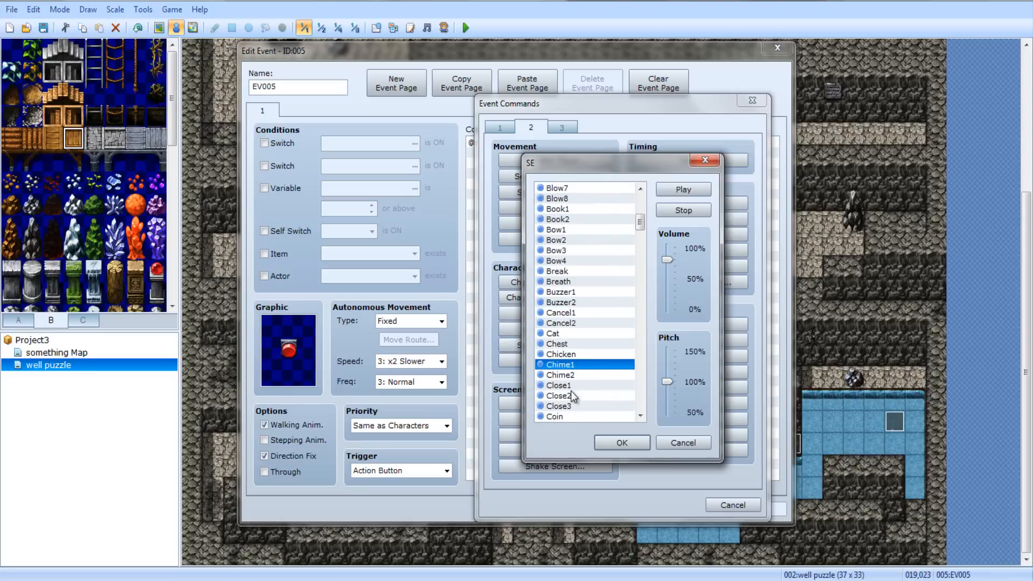
click(571, 395)
click(573, 386)
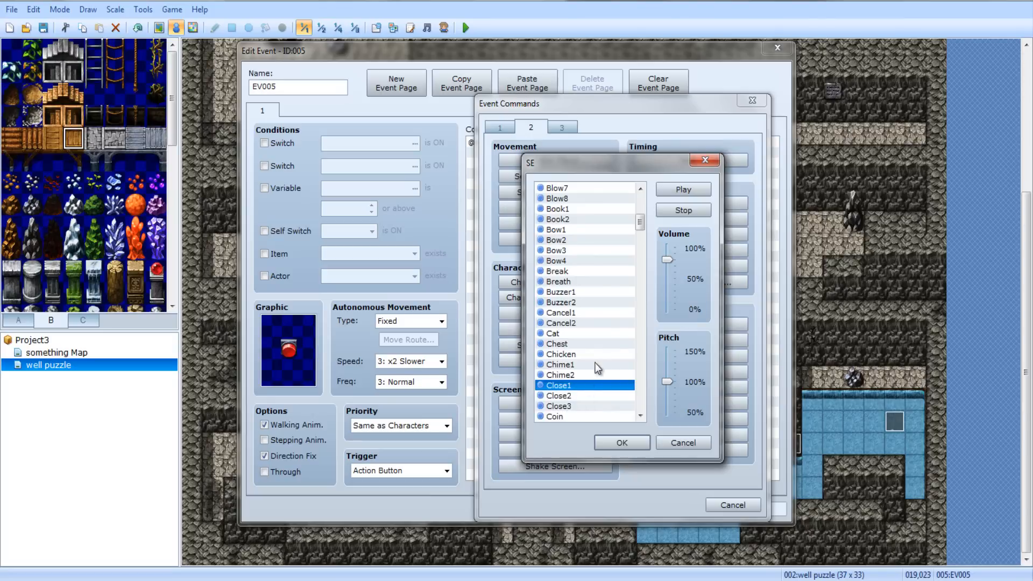
click(571, 406)
click(576, 397)
Audition the Coin, Collapse1, Cow and Damage sound effects for the button
scroll(577, 396, down, 2)
click(566, 325)
click(571, 355)
click(574, 364)
scroll(575, 365, down, 2)
click(572, 355)
scroll(577, 386, down, 3)
click(573, 366)
scroll(573, 367, down, 1)
click(599, 312)
click(594, 323)
click(589, 342)
click(584, 354)
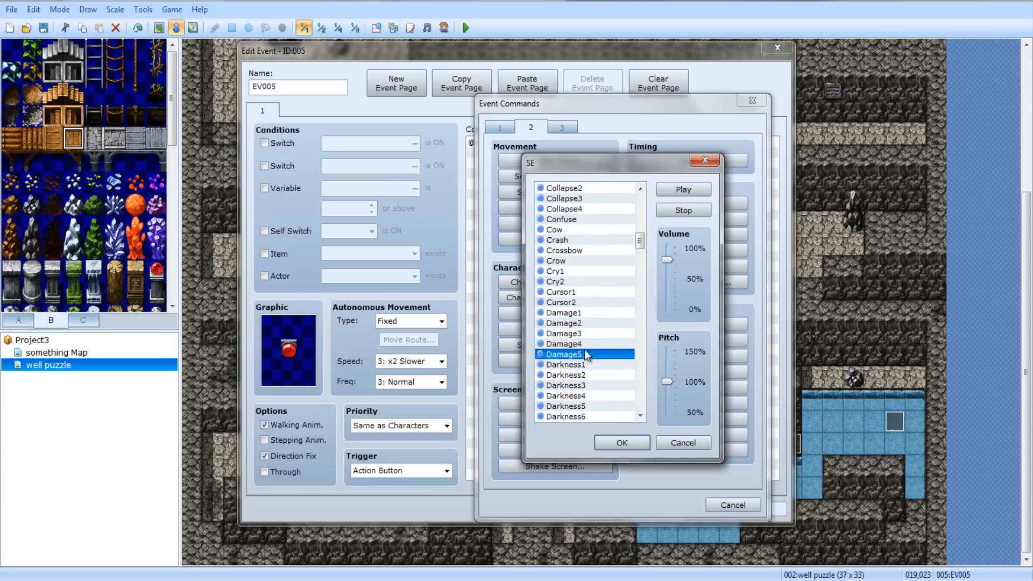
Select the Damage3 sound effect, set its pitch to 150%, and play it
click(584, 333)
drag(669, 380, 667, 350)
click(692, 189)
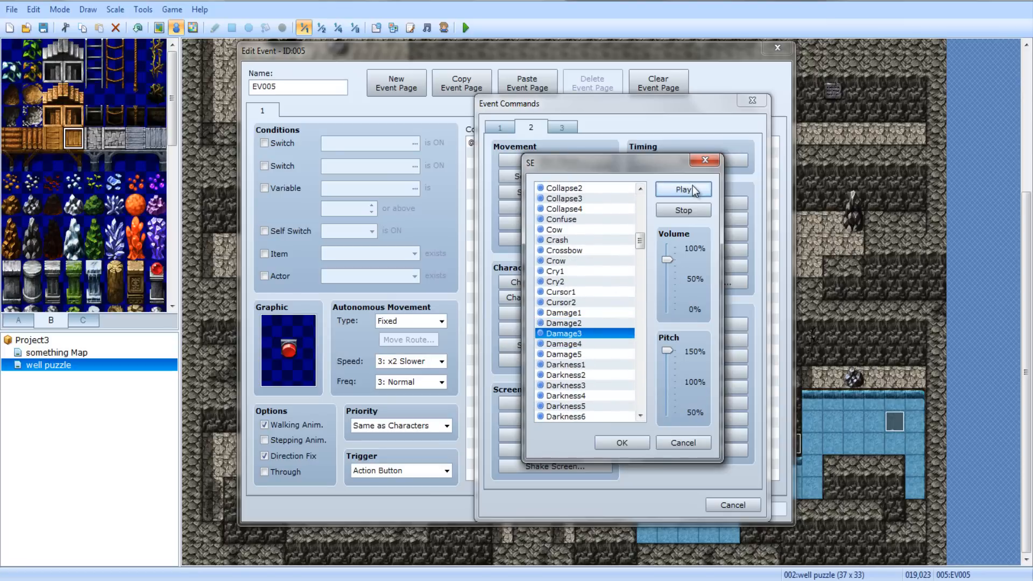
Audition the Decision3, Disappointment, Down1 and Earth1 sound effects at the raised pitch
scroll(645, 245, down, 5)
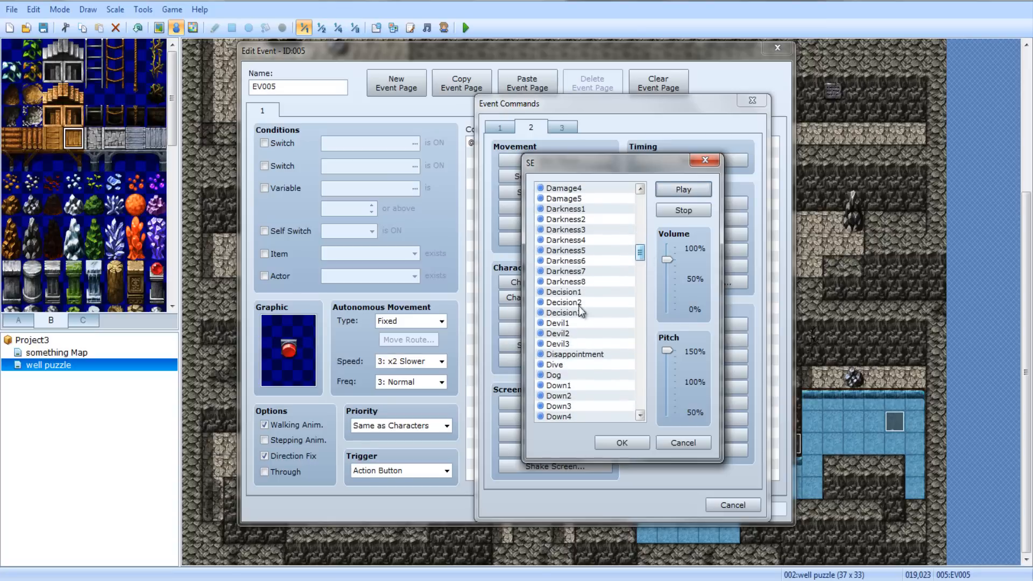
click(570, 314)
click(577, 355)
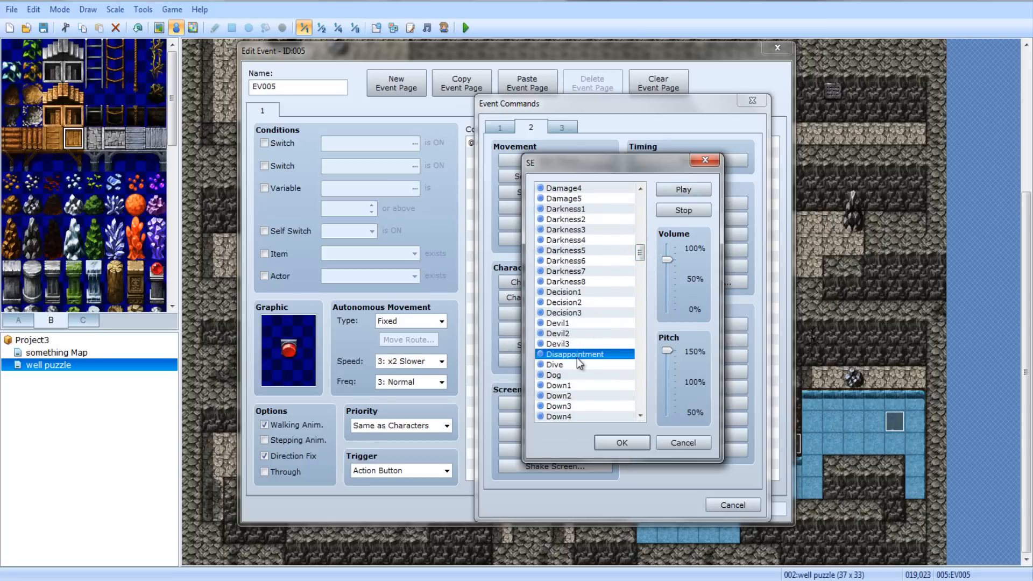
scroll(571, 355, down, 2)
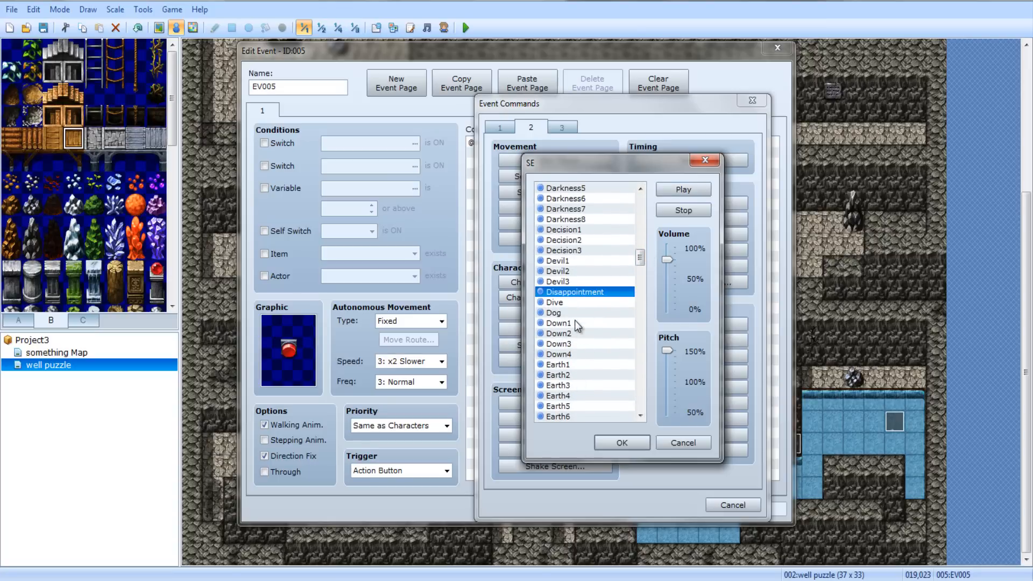
click(573, 321)
click(567, 365)
scroll(567, 368, down, 2)
Audition the Earth sound effects from Earth2 to Earth9, replaying Earth8 and stopping its playback
click(579, 334)
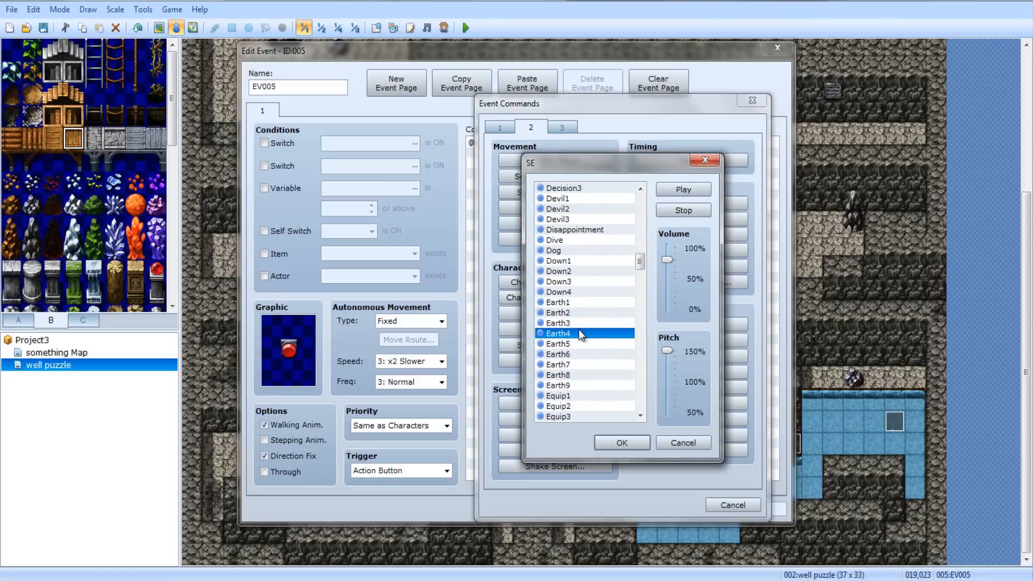
scroll(575, 317, down, 3)
click(566, 230)
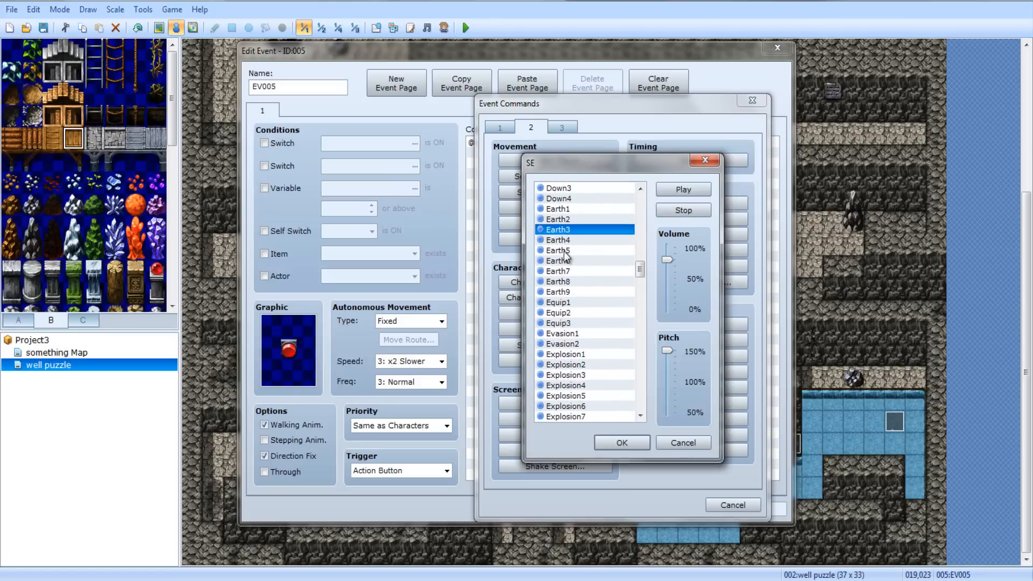
click(681, 191)
click(566, 219)
click(570, 252)
click(570, 260)
click(572, 276)
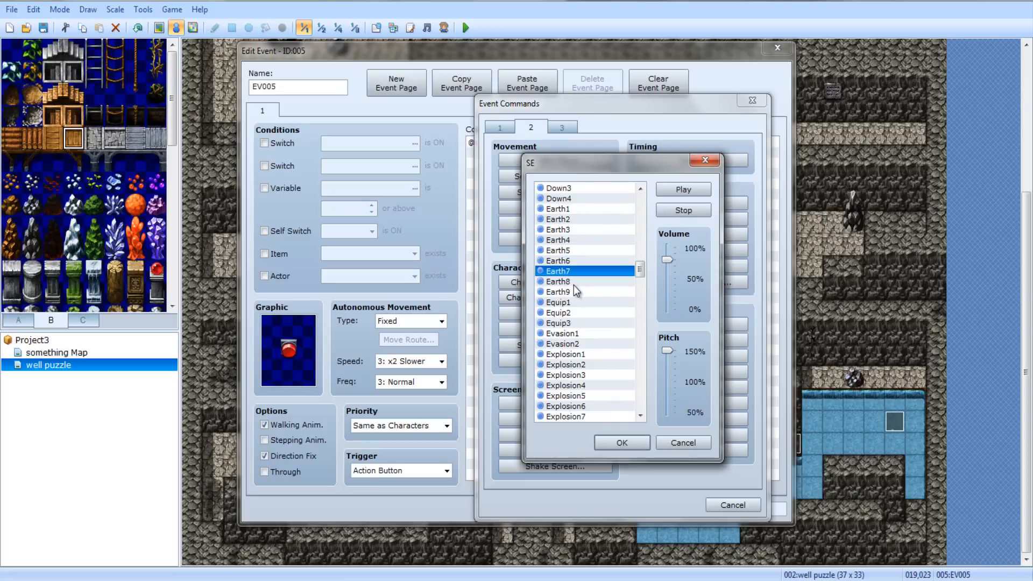
click(573, 284)
click(571, 291)
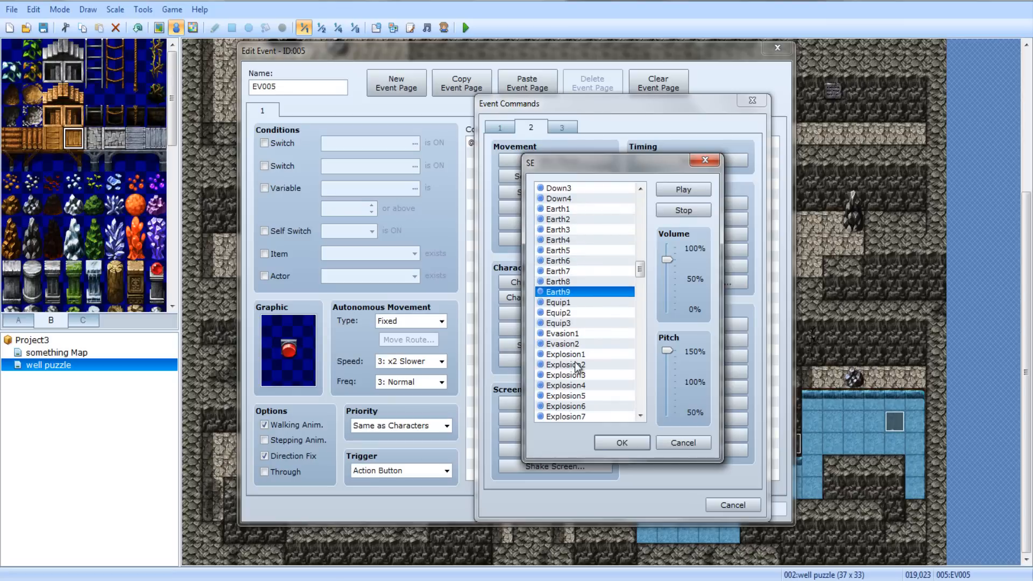
click(571, 285)
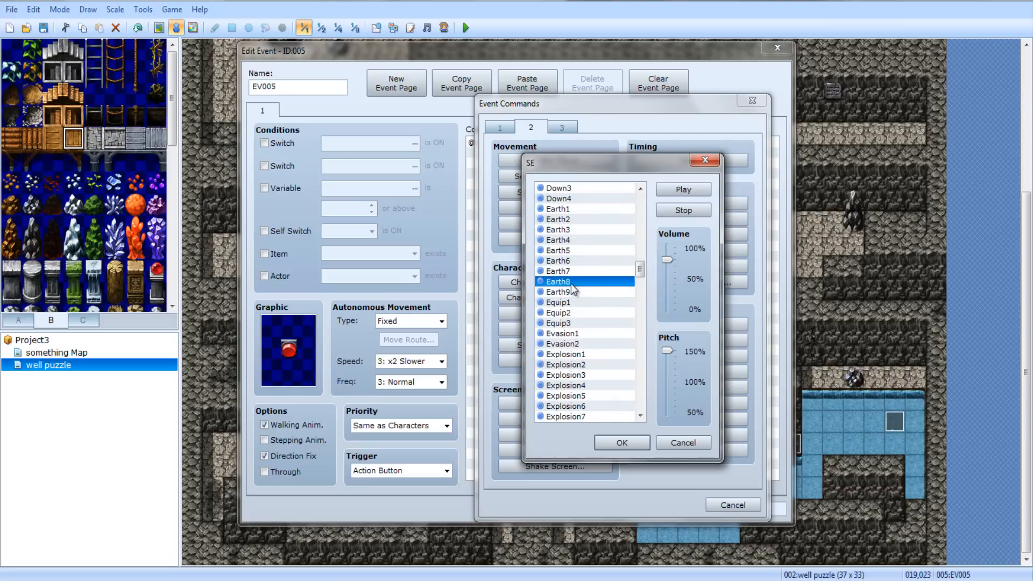
click(685, 211)
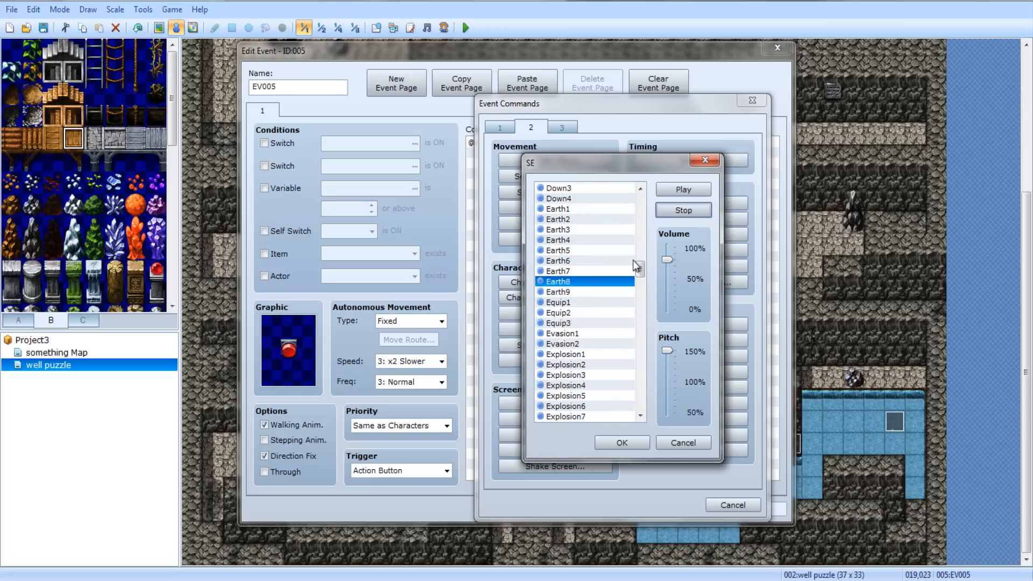
Audition further sound effects for the button, including Fire1, Fog2, Gun2 and Hammer
click(565, 356)
scroll(567, 363, down, 3)
click(565, 334)
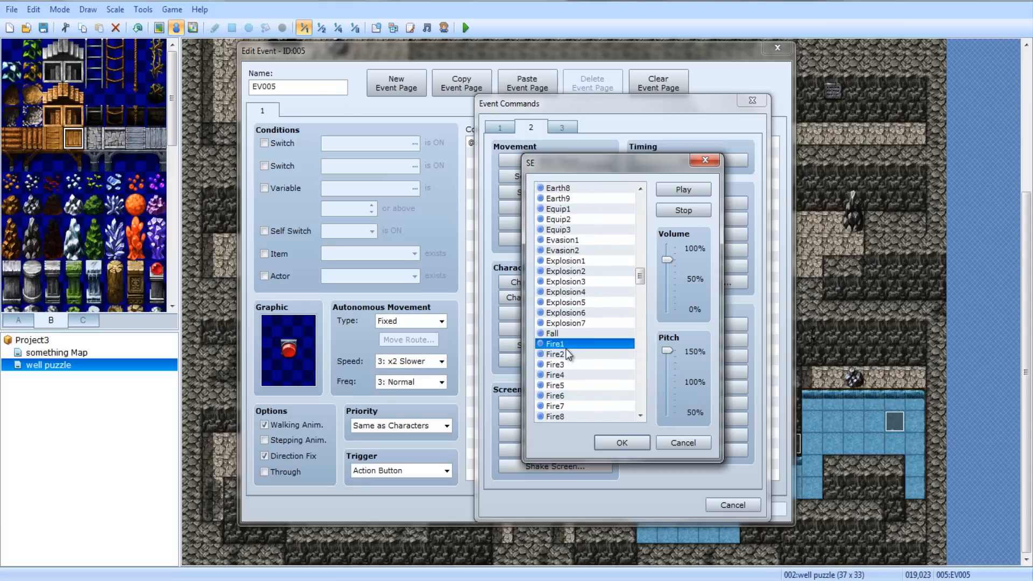
scroll(568, 353, down, 6)
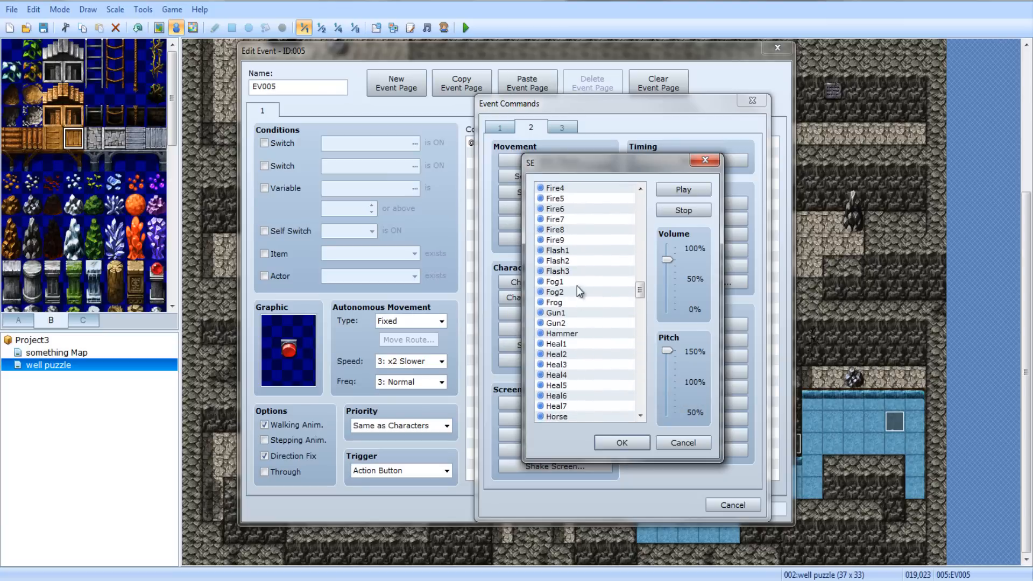
click(577, 283)
click(580, 291)
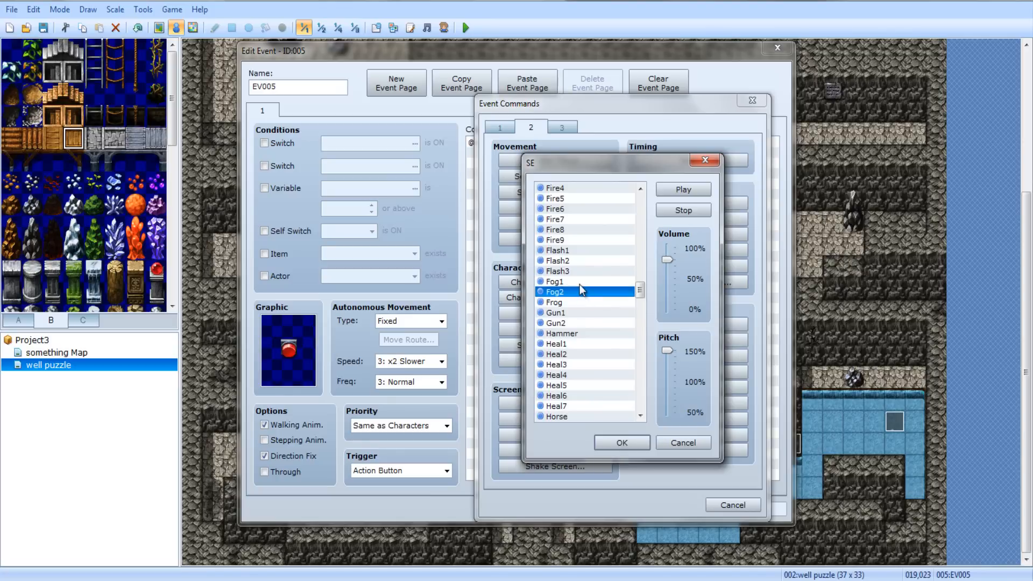
click(577, 304)
click(576, 315)
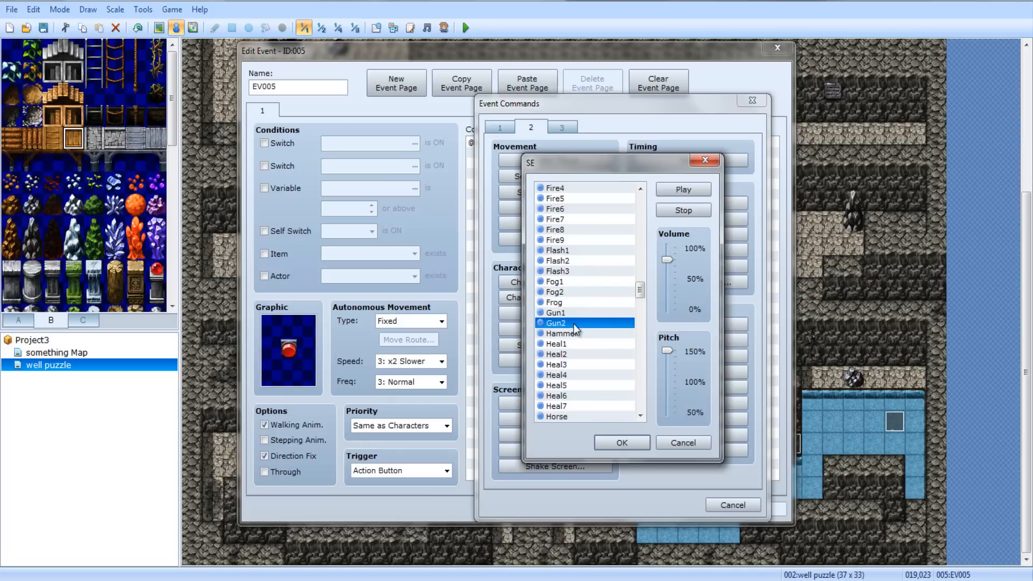
click(571, 334)
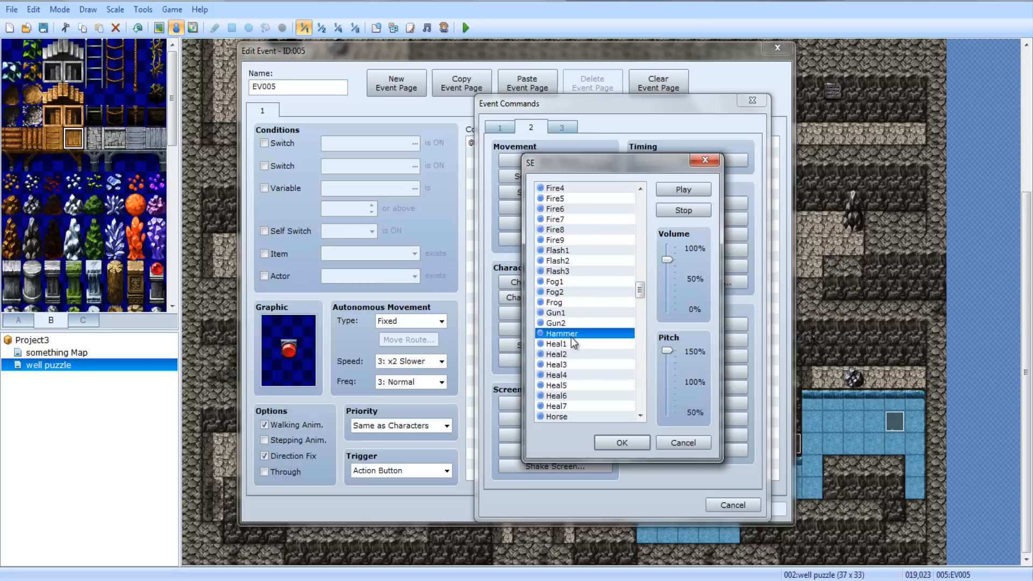
click(574, 343)
Select the Key sound effect, set its pitch to 100%, play it and add it to the button event
scroll(573, 355, down, 4)
scroll(573, 351, down, 2)
drag(642, 309, 643, 314)
click(571, 313)
click(570, 343)
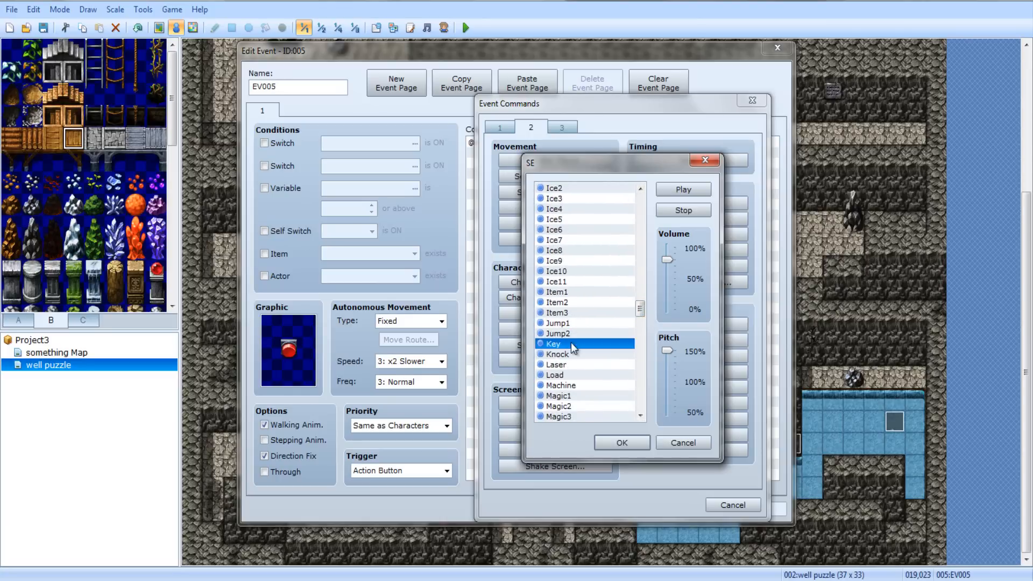
click(697, 189)
click(668, 365)
click(678, 195)
click(622, 442)
Start a move route for this event with Turn Right followed by a 4-frame wait
double_click(541, 253)
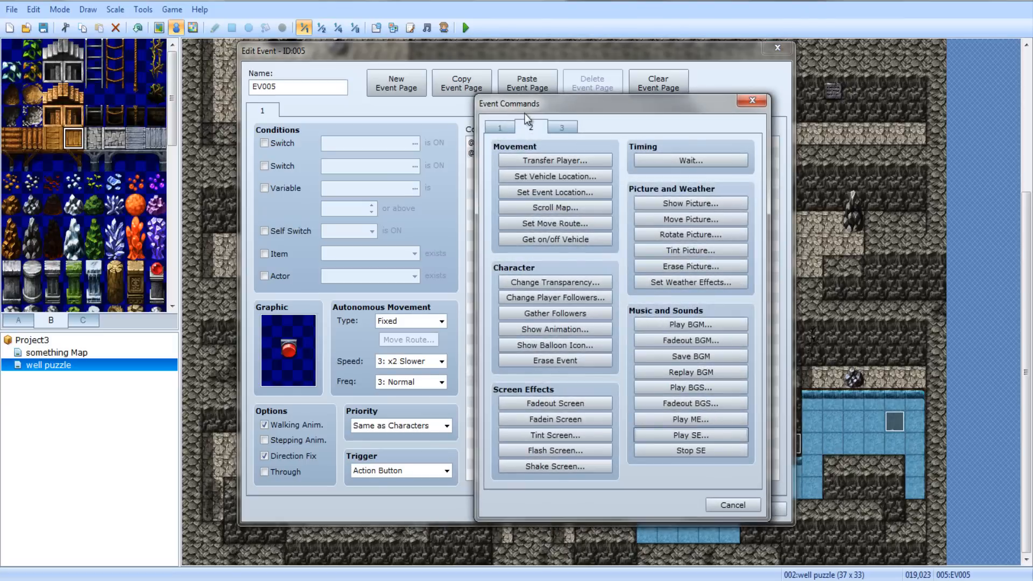
click(557, 225)
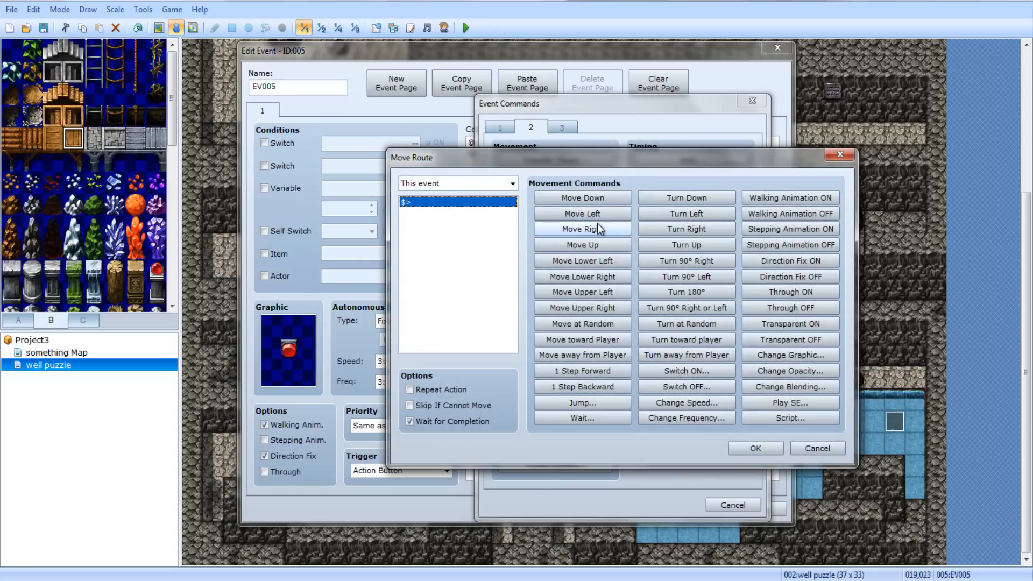
click(702, 228)
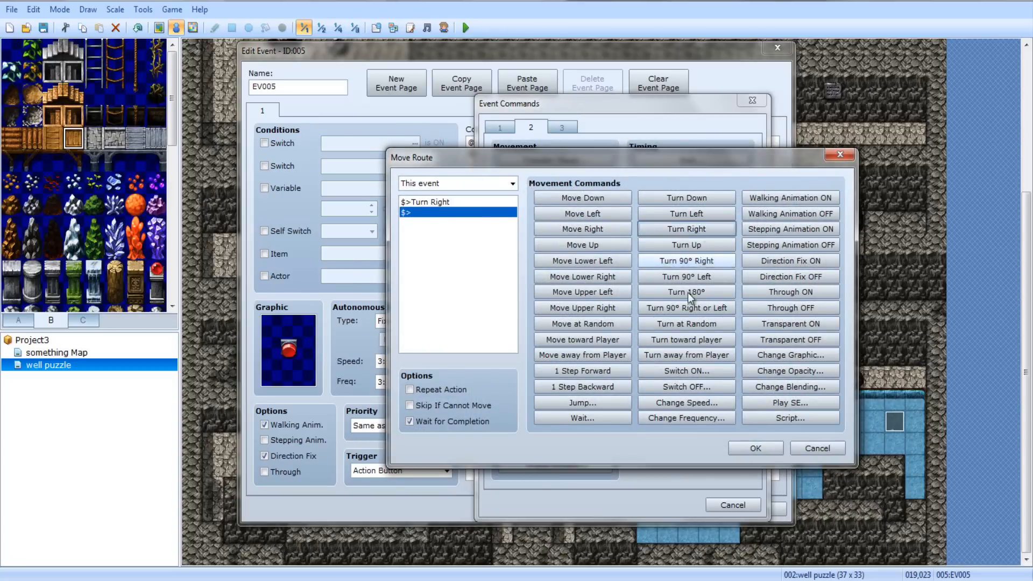
click(584, 415)
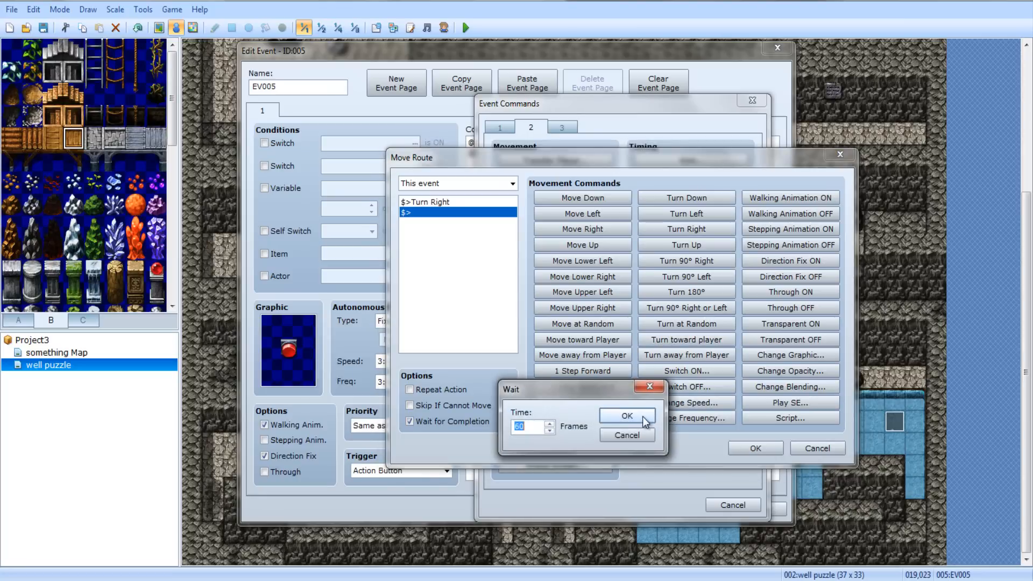
text(4)
click(627, 416)
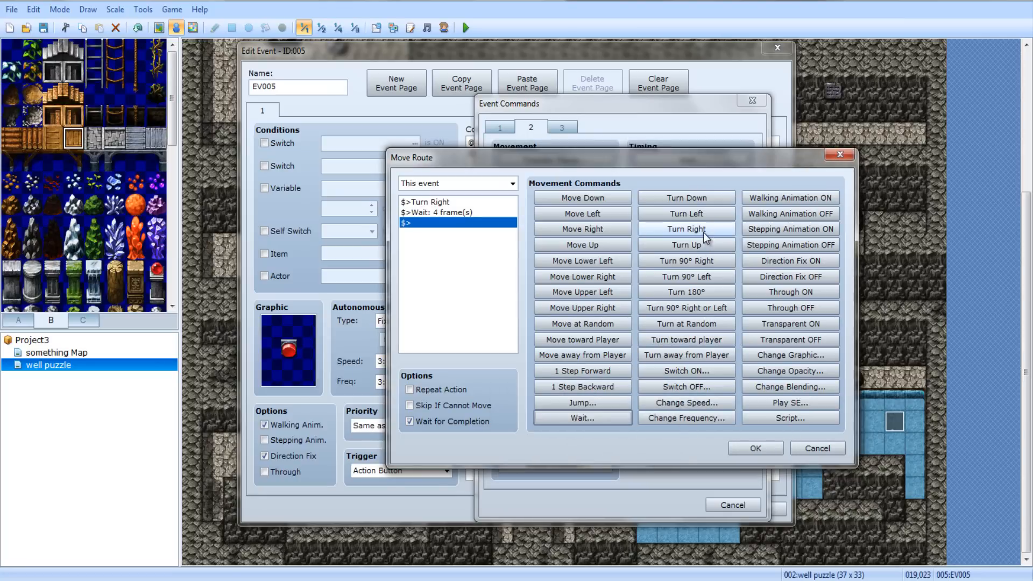
Add Turn Left, a 4-frame wait and Turn Up to the move route and accept it
click(703, 213)
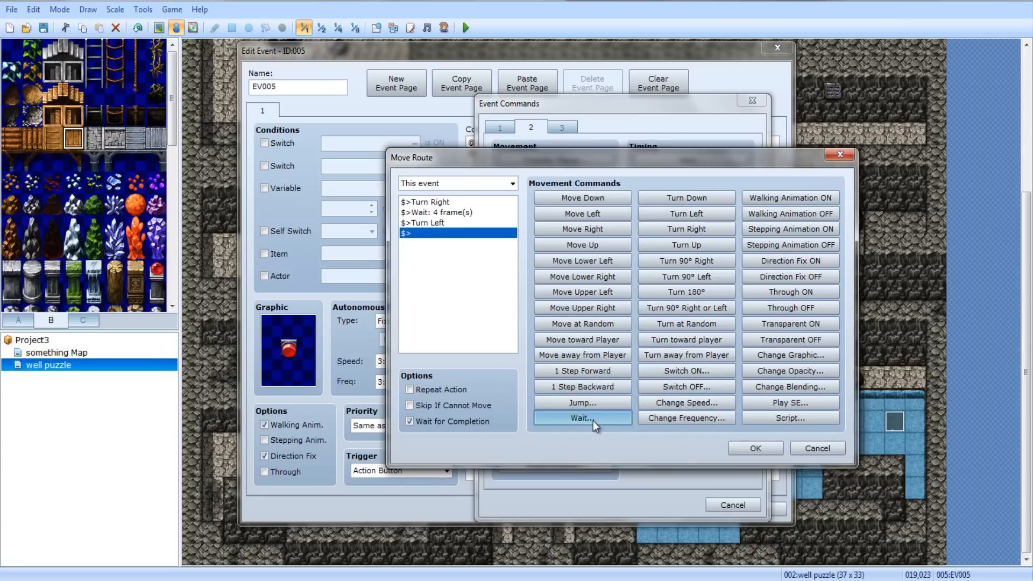
click(593, 418)
click(618, 400)
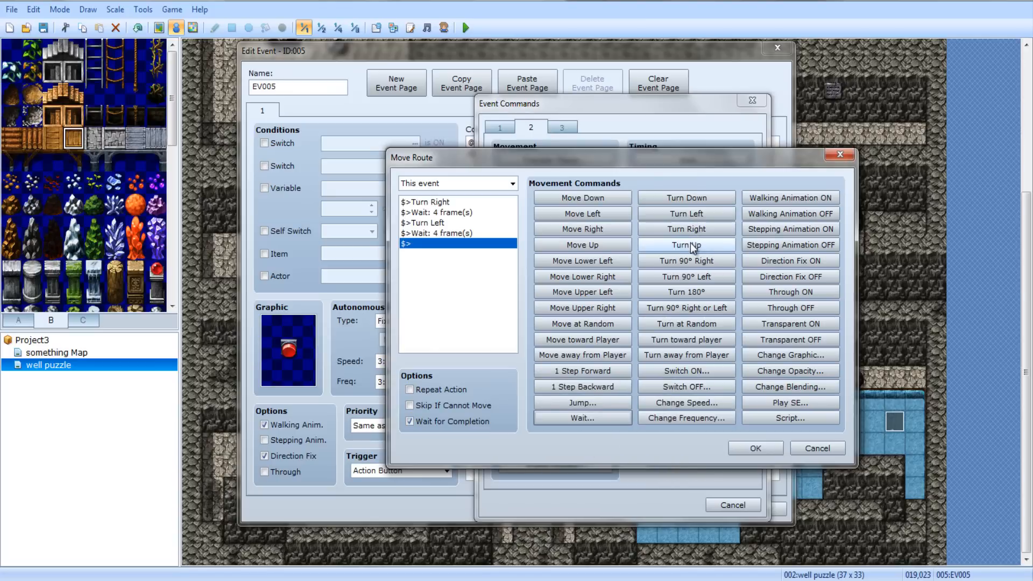
click(689, 243)
click(568, 418)
click(624, 433)
click(755, 448)
Add a Show Text message reading "input number" after the move route
drag(578, 163, 581, 209)
double_click(566, 234)
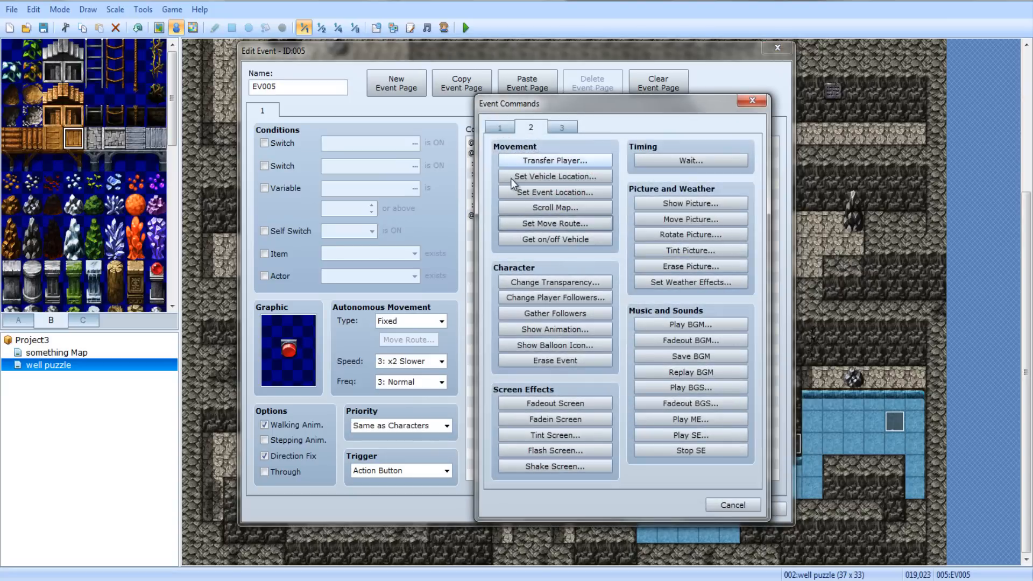
click(505, 129)
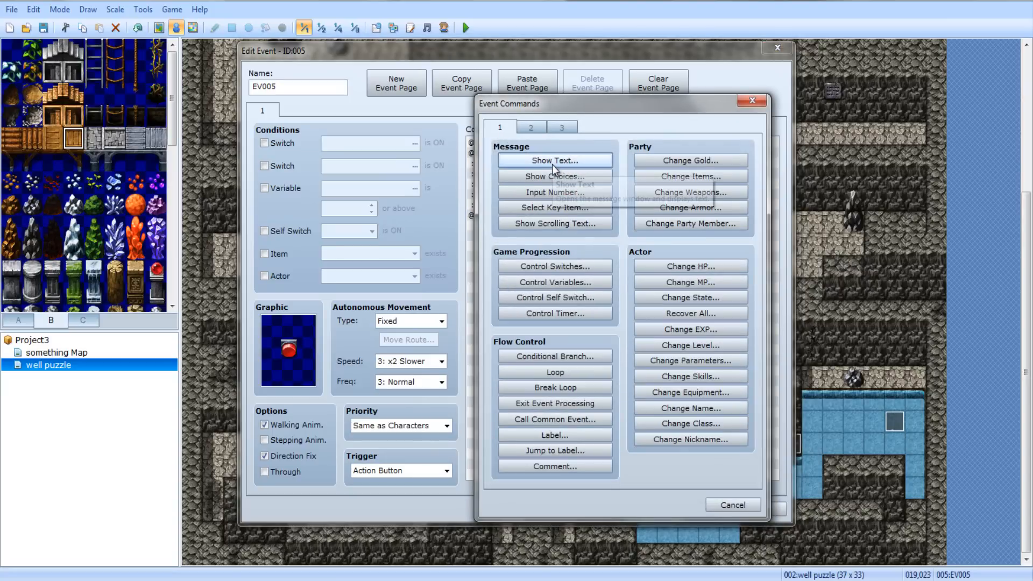
click(556, 161)
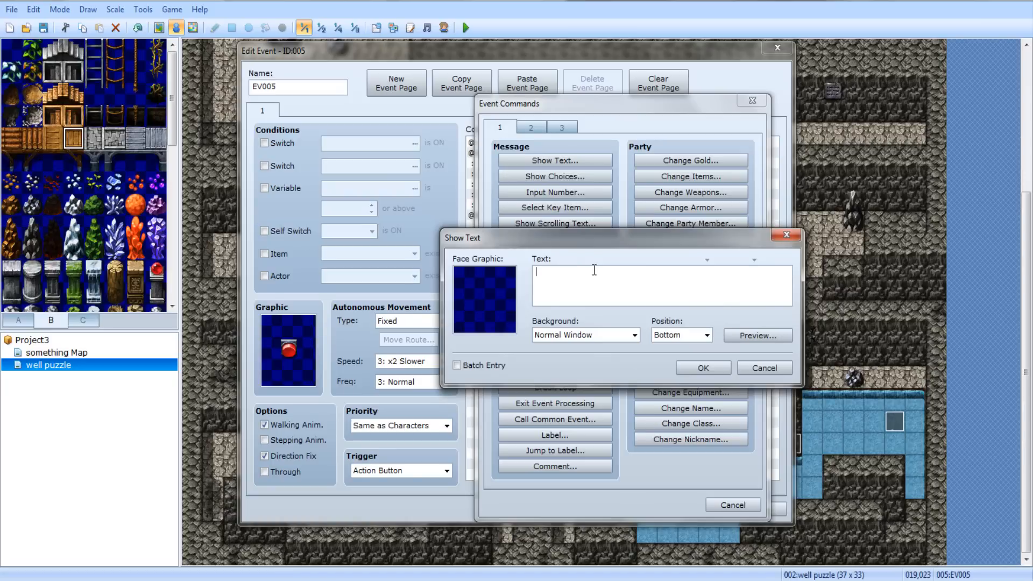
text(input number)
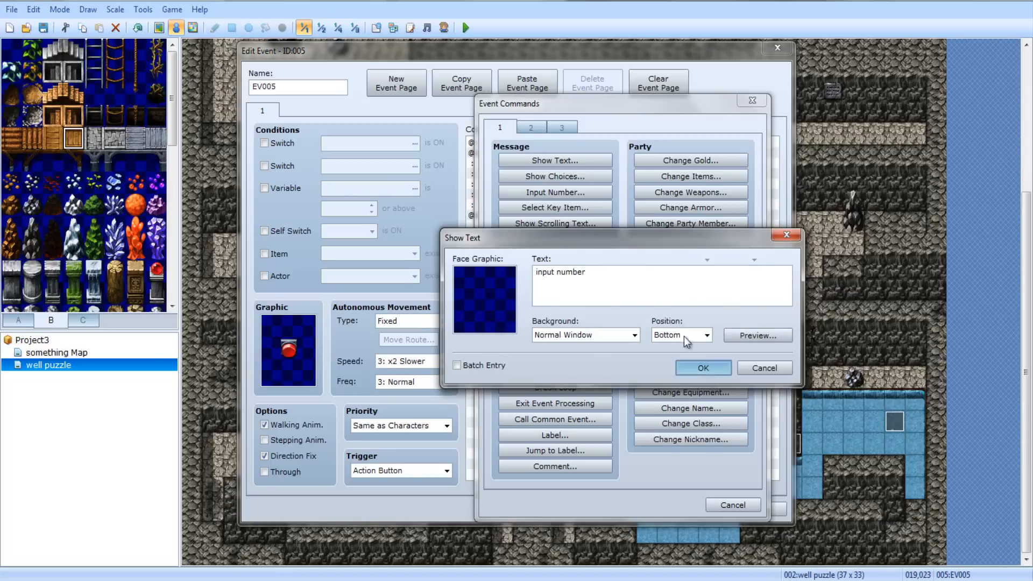
click(703, 361)
Add a one-digit Input Number command stored in variable 0001, naming that variable "something"
double_click(548, 240)
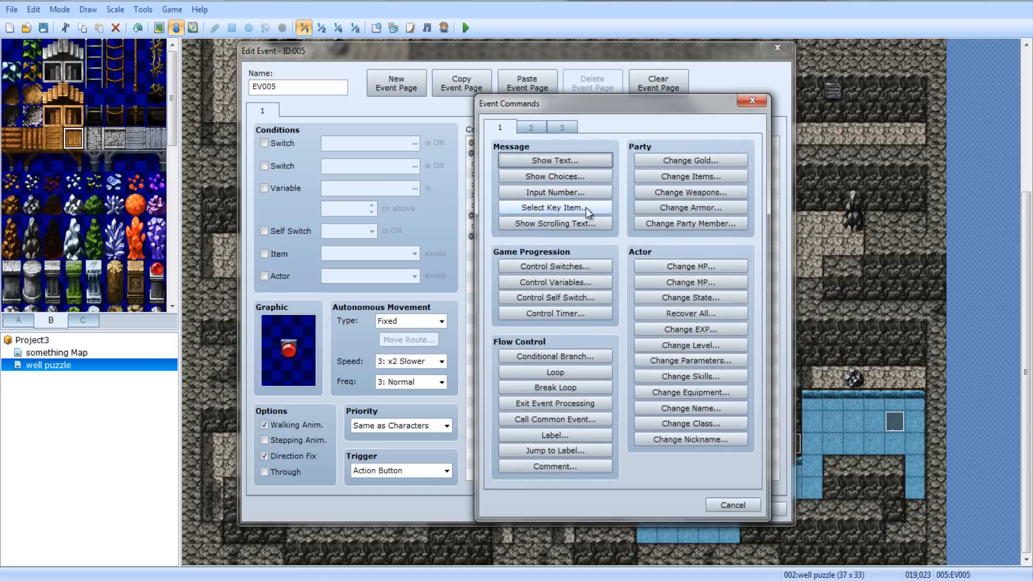
click(576, 193)
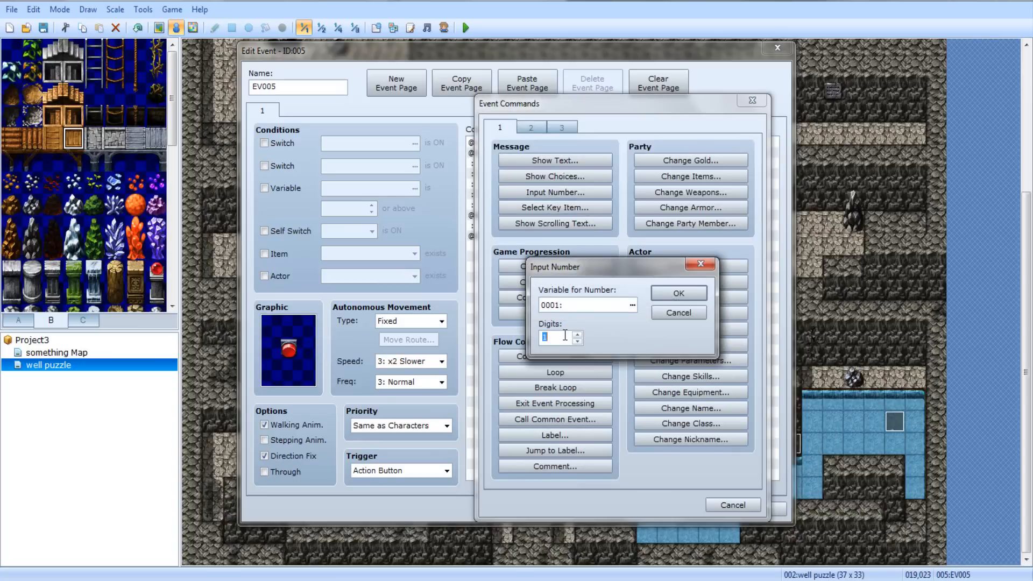
click(632, 305)
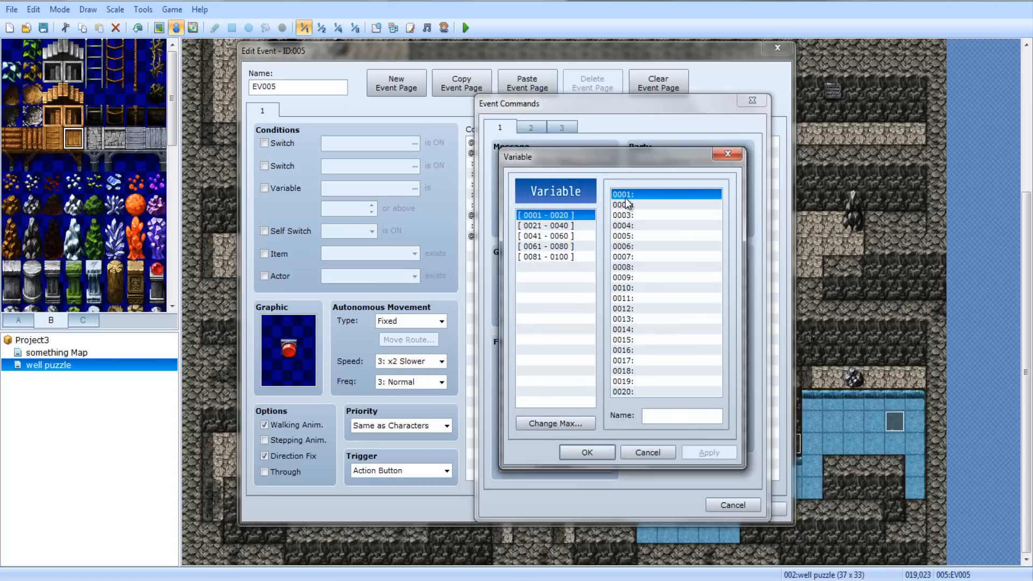
click(656, 415)
text(something)
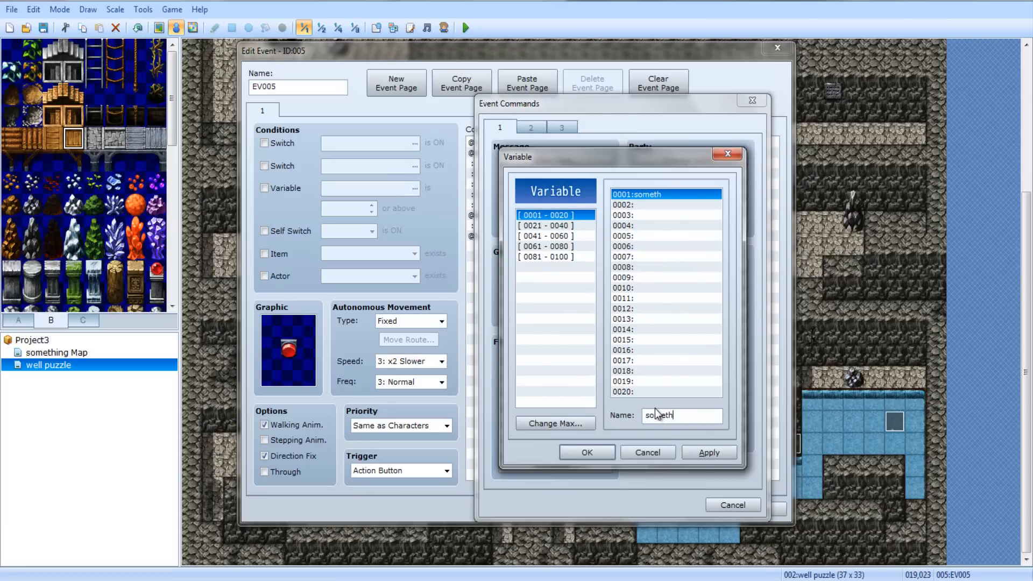
key(Return)
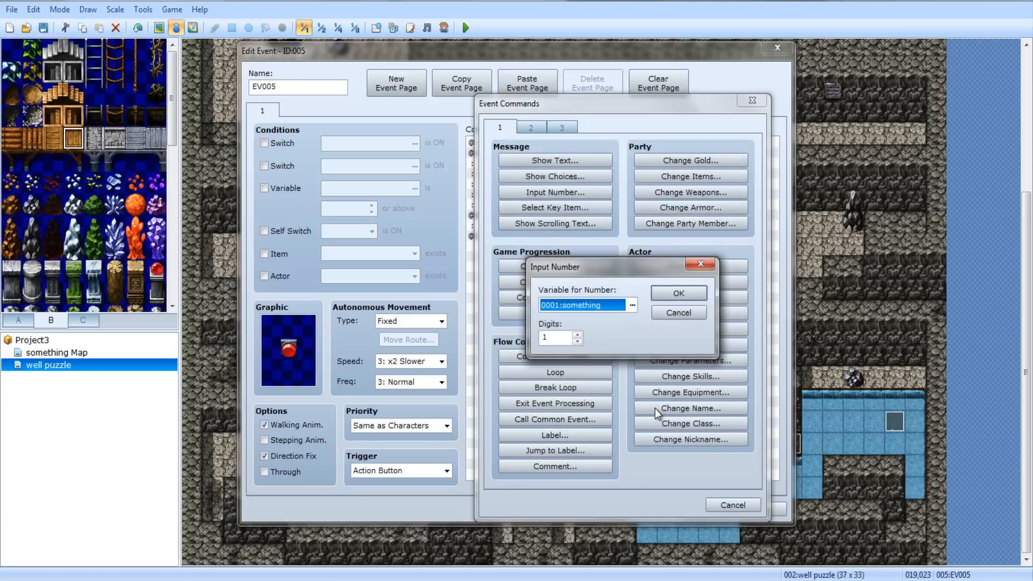
click(692, 293)
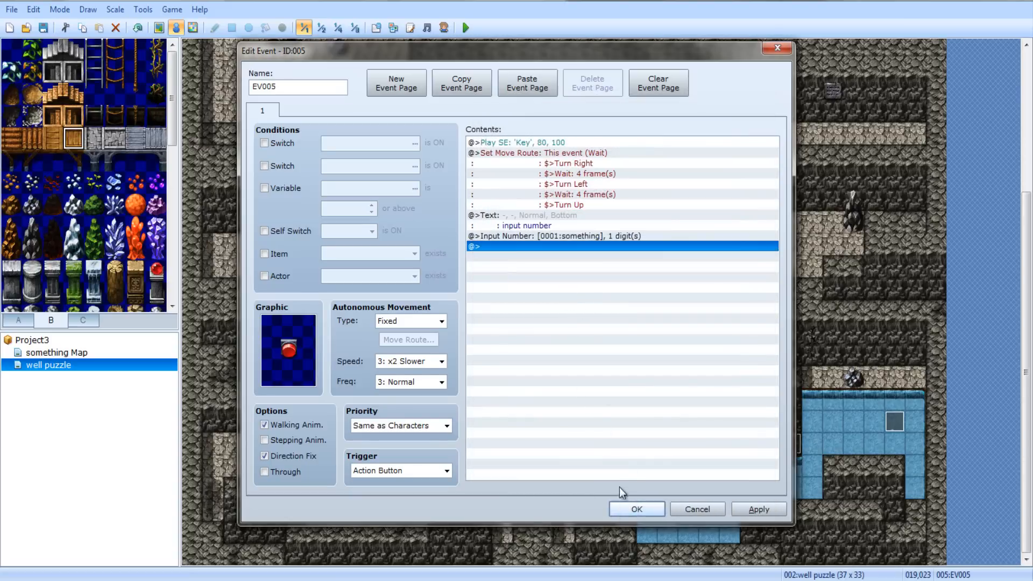
Add a conditional branch with an Else case for variable 0001:something equal to 4, and save the button event
click(544, 235)
click(612, 346)
double_click(576, 273)
drag(624, 106, 751, 93)
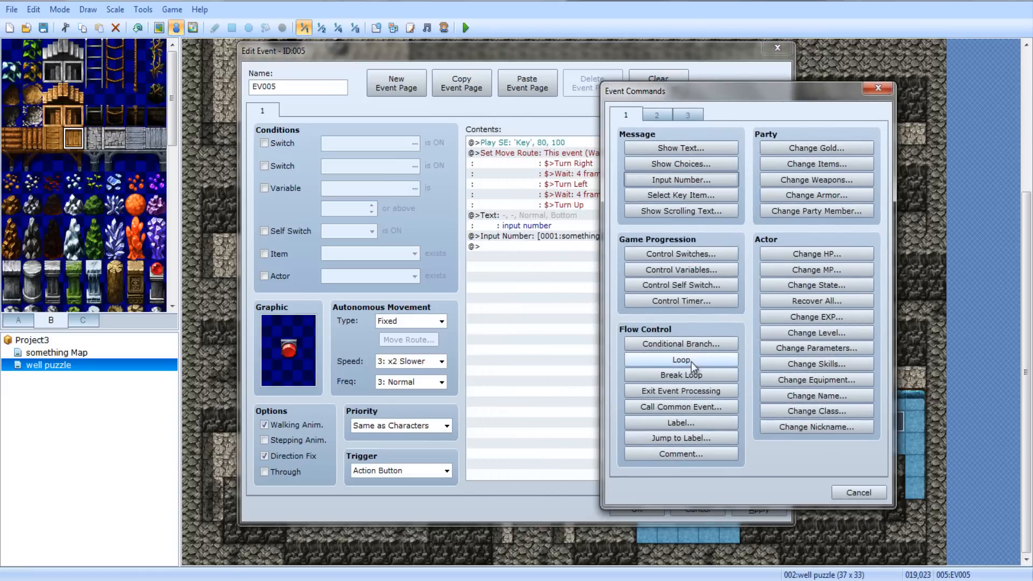
click(670, 343)
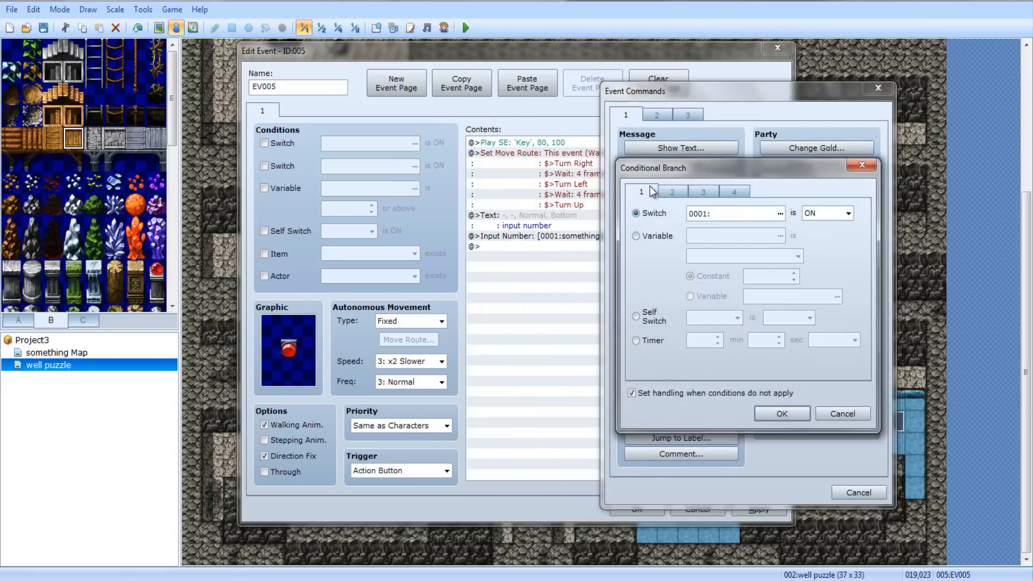
click(650, 238)
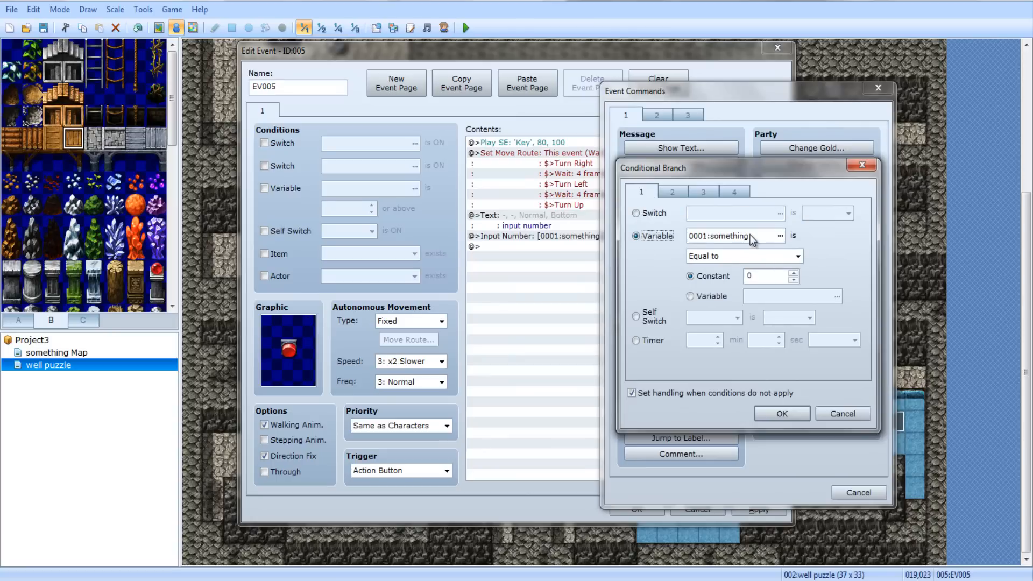
click(780, 235)
double_click(759, 183)
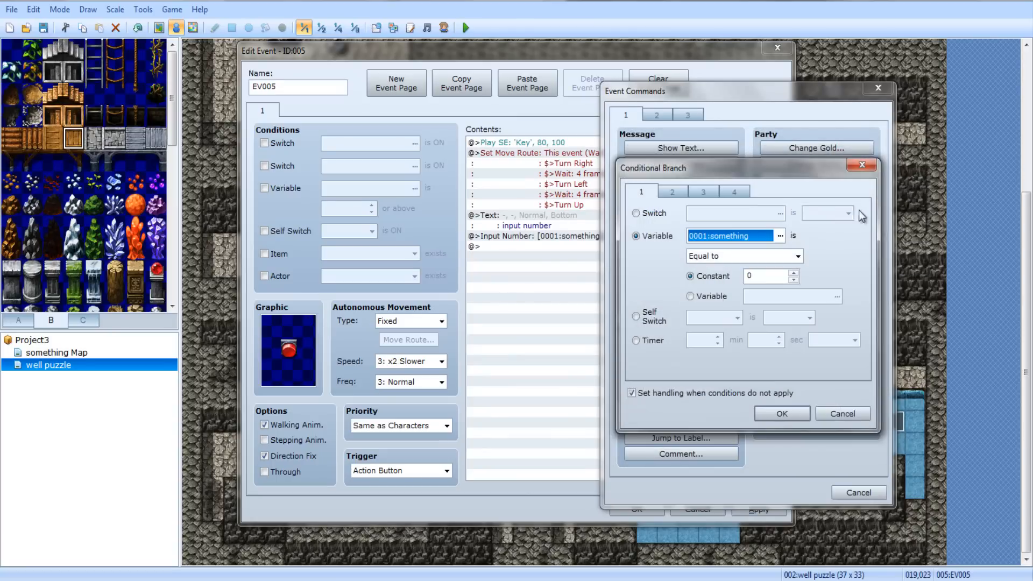
double_click(761, 276)
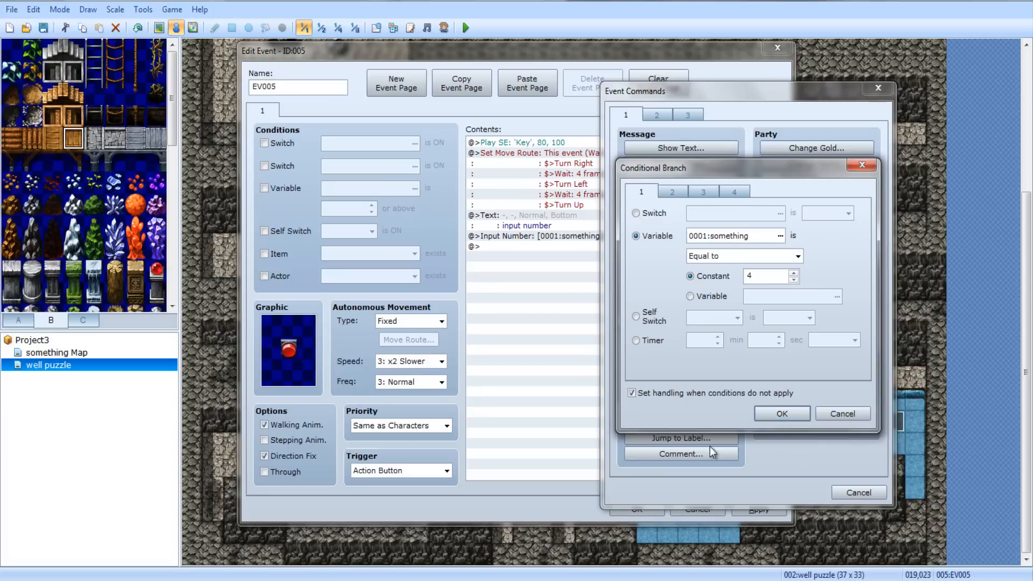
click(789, 413)
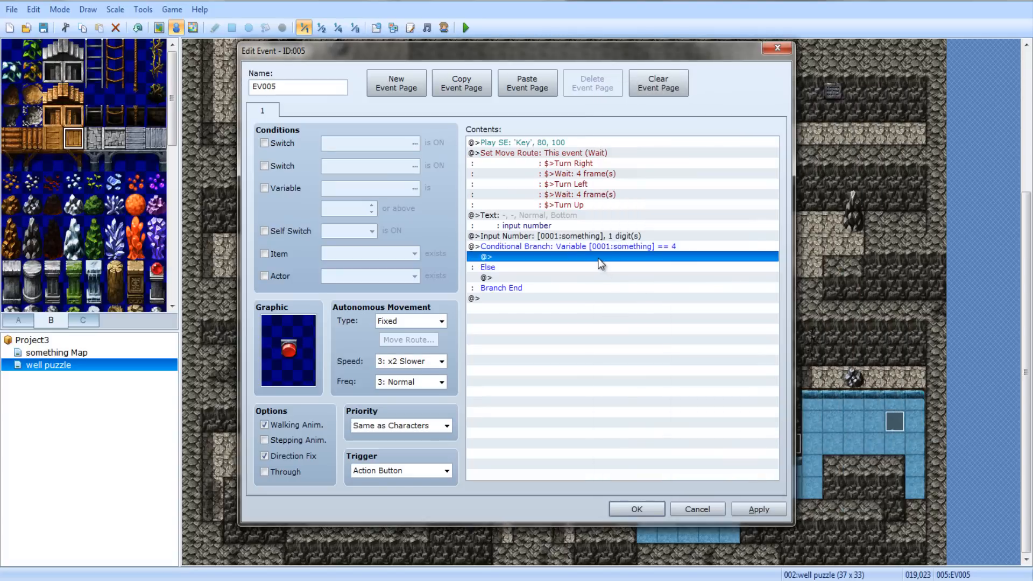
click(637, 509)
Open a one-tile-high floor passage through the wall between the two lower rooms and erase the black hole beside it
click(159, 28)
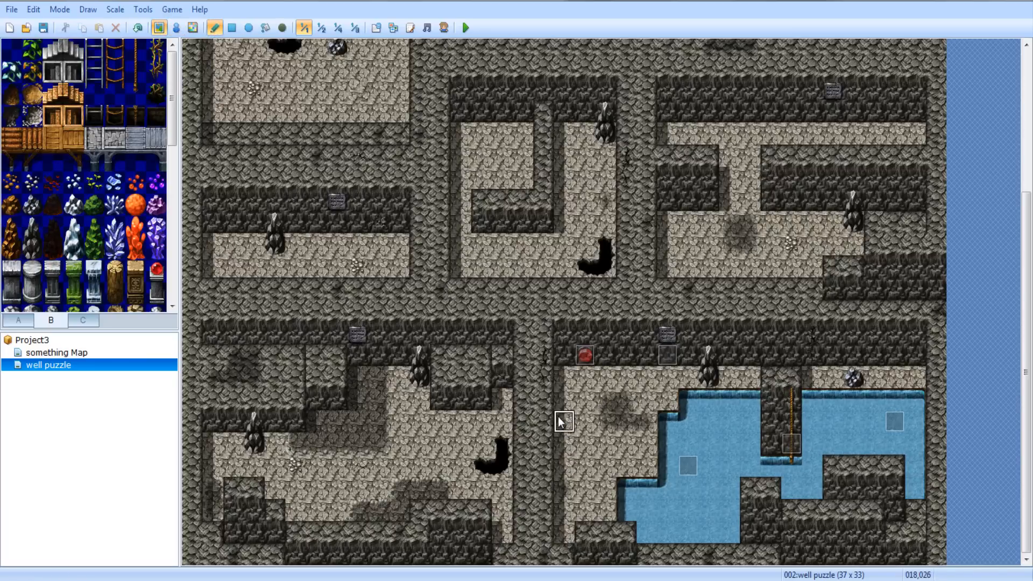
drag(560, 421, 509, 419)
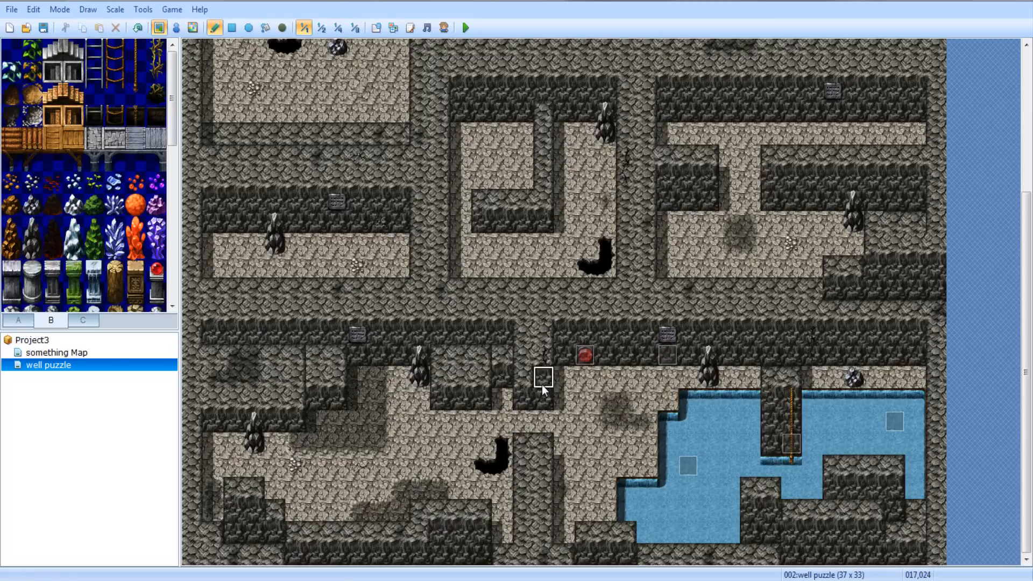
click(528, 398)
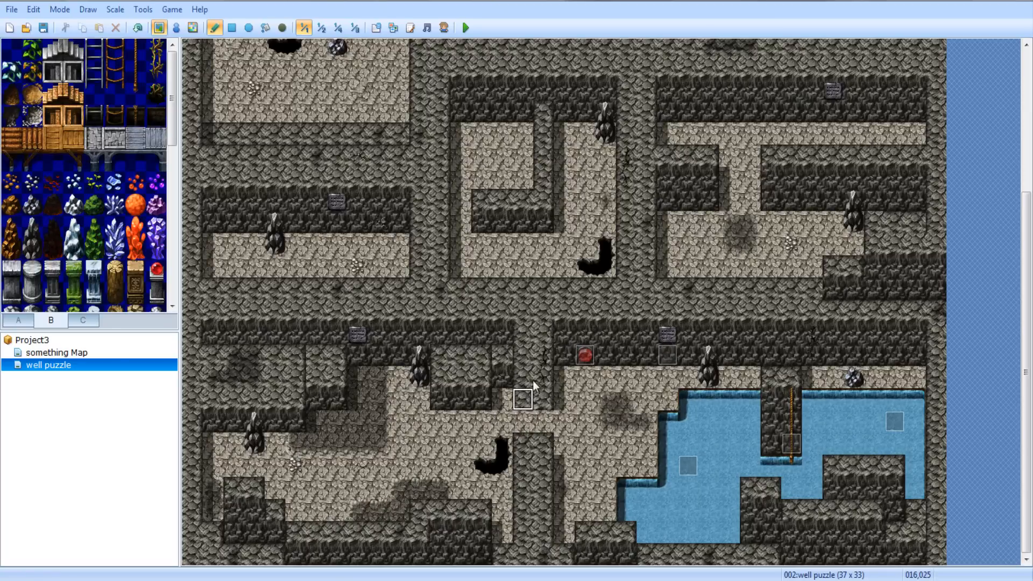
click(535, 418)
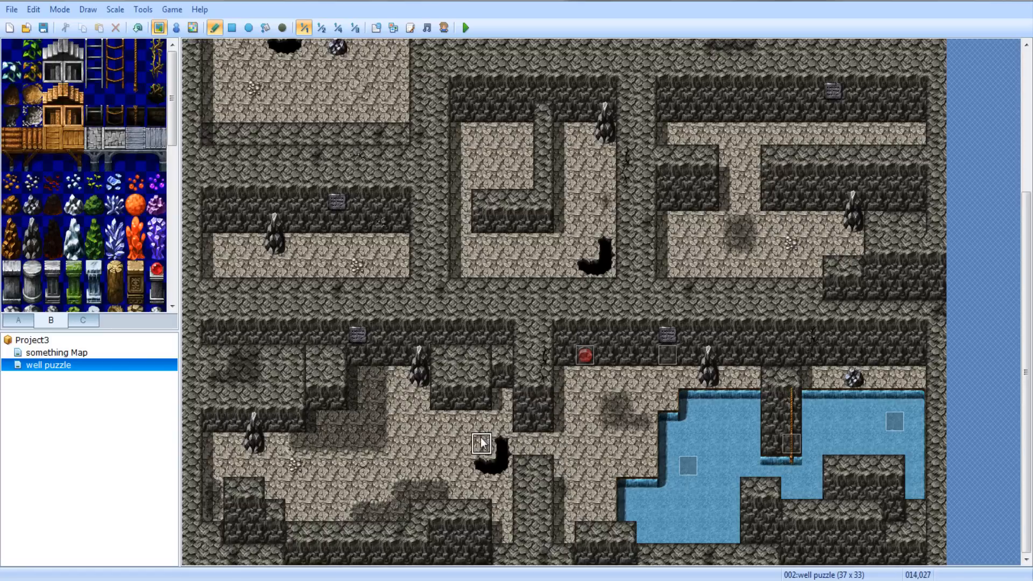
click(481, 463)
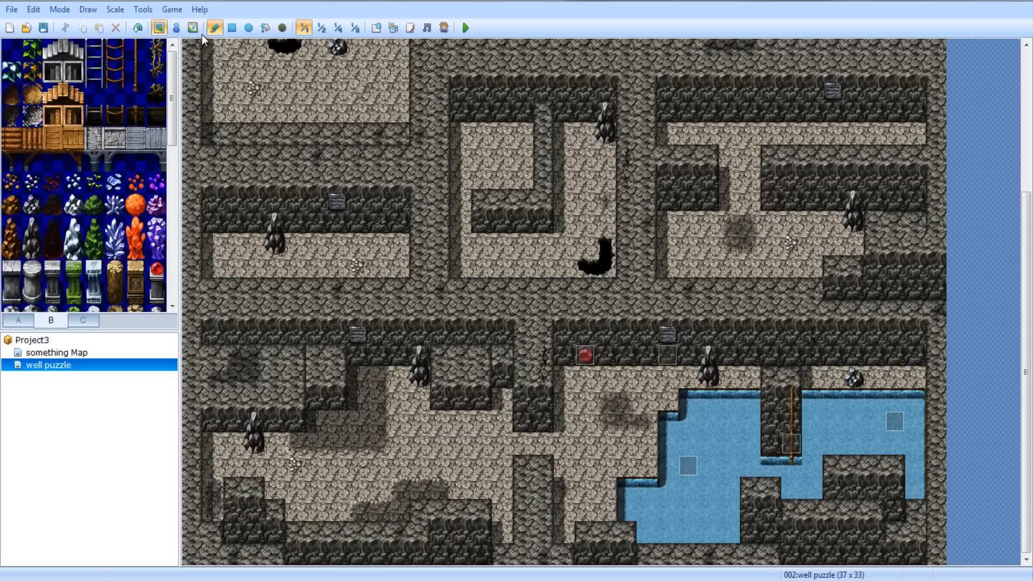
Create a new event in the passage between the two lower rooms and browse Tileset-B for its graphic
click(176, 27)
double_click(543, 440)
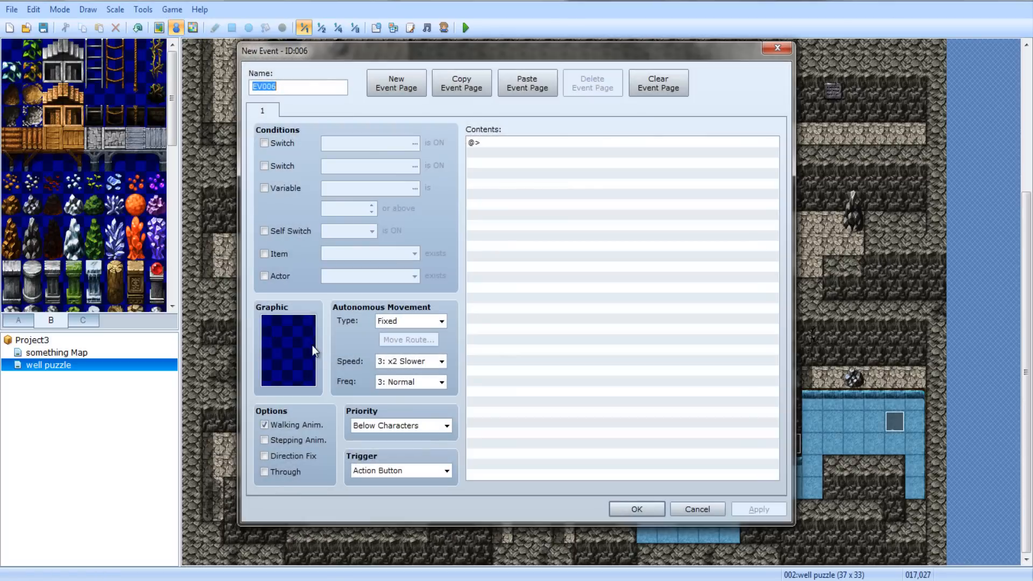
double_click(311, 343)
click(396, 206)
drag(430, 200, 430, 316)
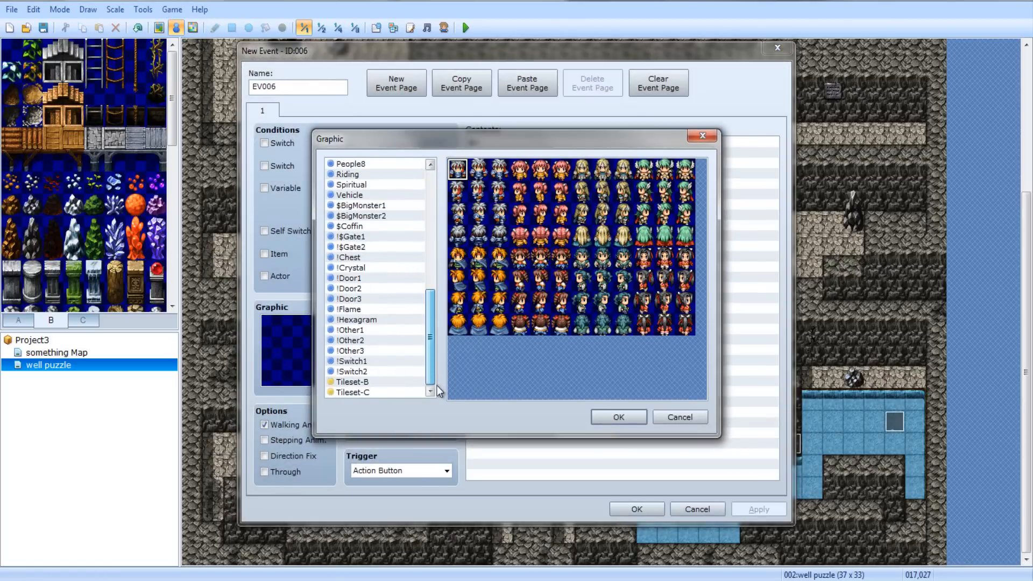
click(385, 330)
click(381, 371)
click(380, 381)
click(540, 303)
scroll(538, 304, down, 6)
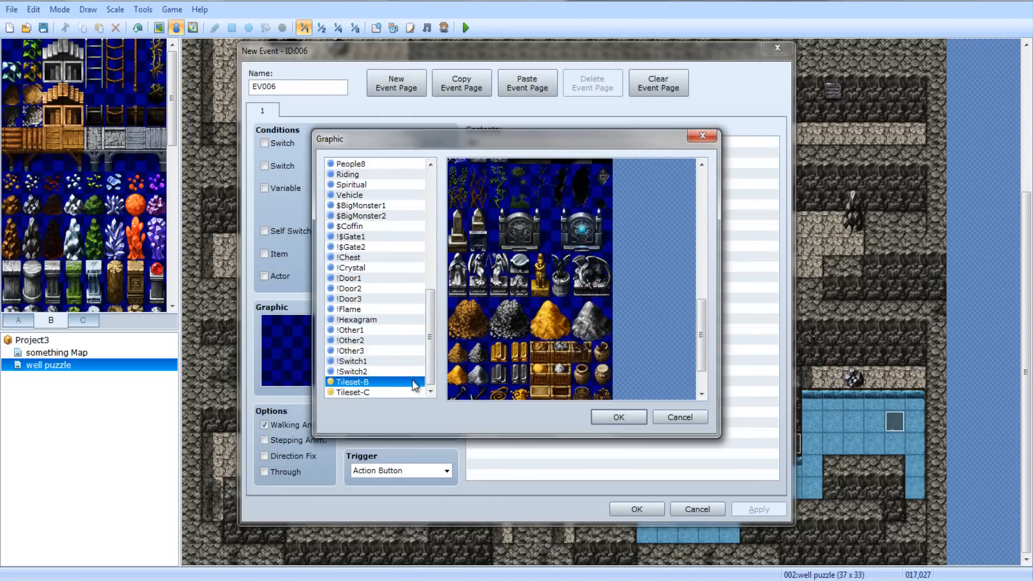
Give the passage event the brown block tile from Tileset-C as its graphic and save the event
click(368, 392)
click(560, 280)
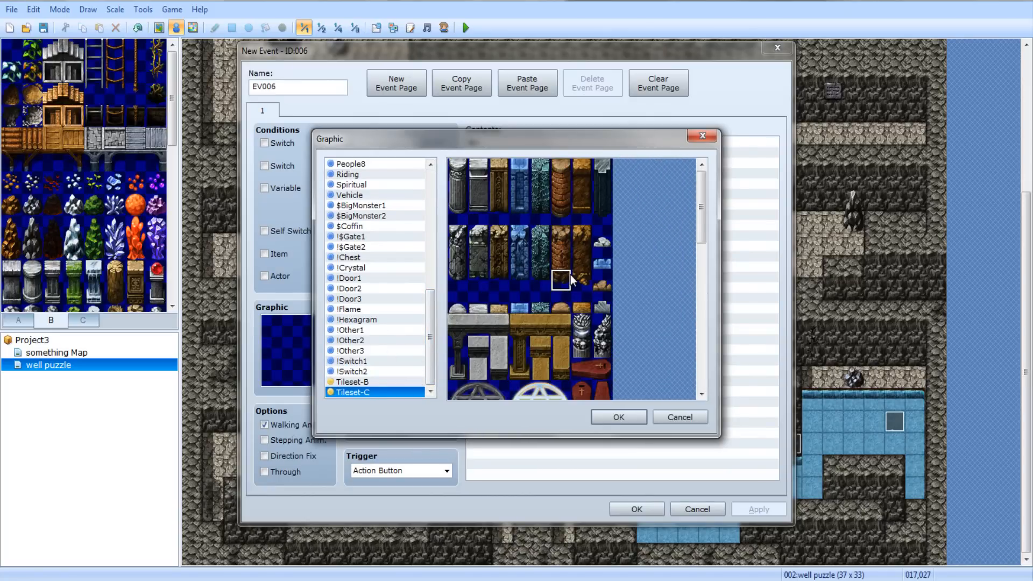
scroll(572, 285, down, 2)
scroll(574, 301, down, 4)
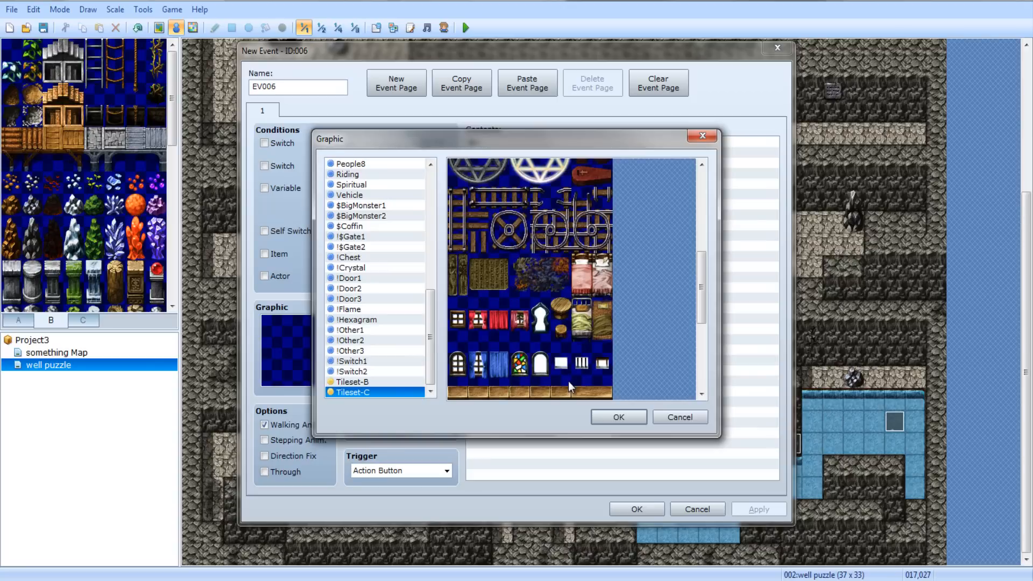
scroll(568, 380, down, 5)
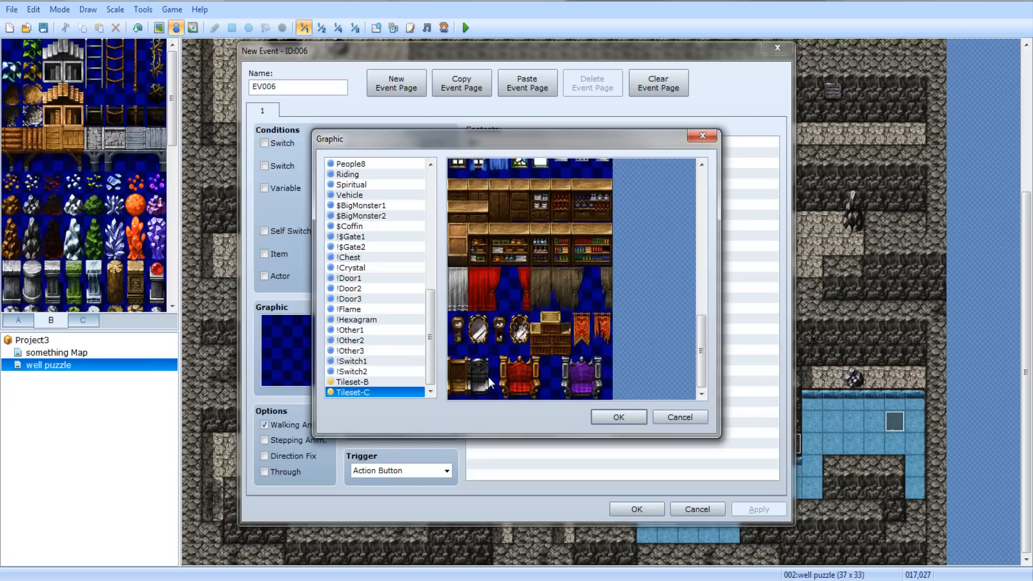
scroll(482, 332, up, 8)
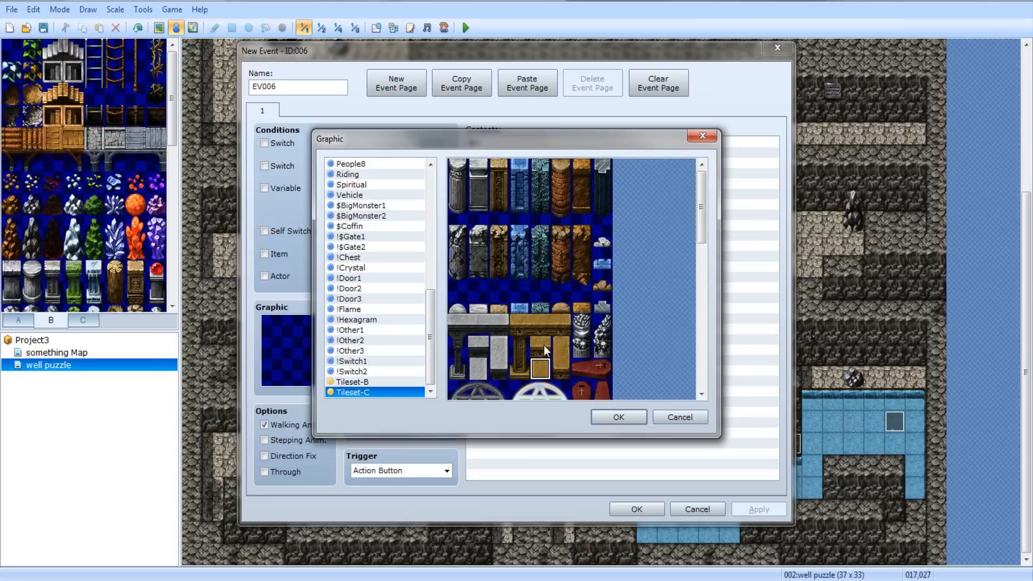
click(544, 367)
click(613, 417)
click(635, 509)
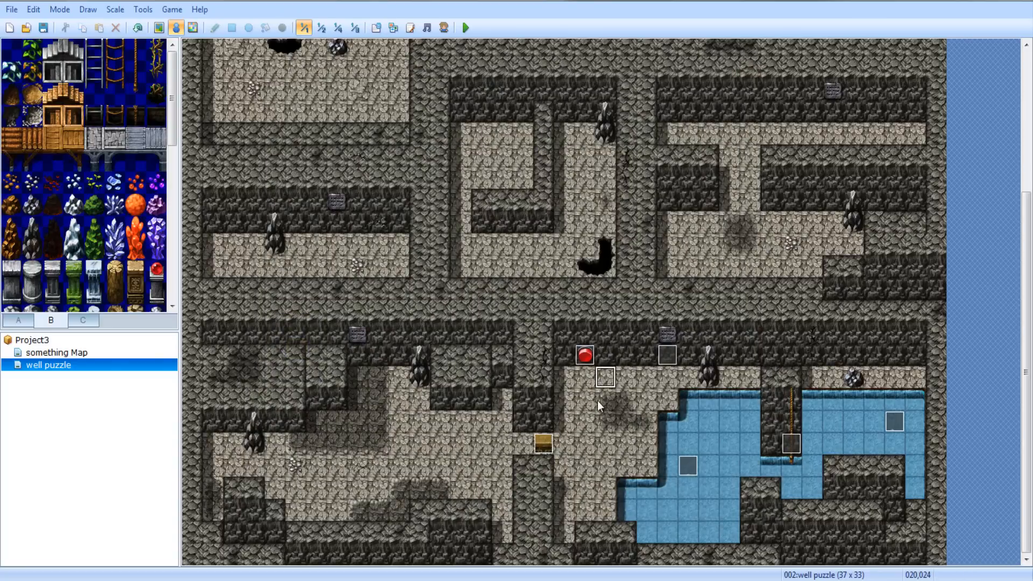
In the red button event's equal-to-4 branch, add a Control Variables command setting variable 0002, named "ROOMS", to 1
double_click(585, 355)
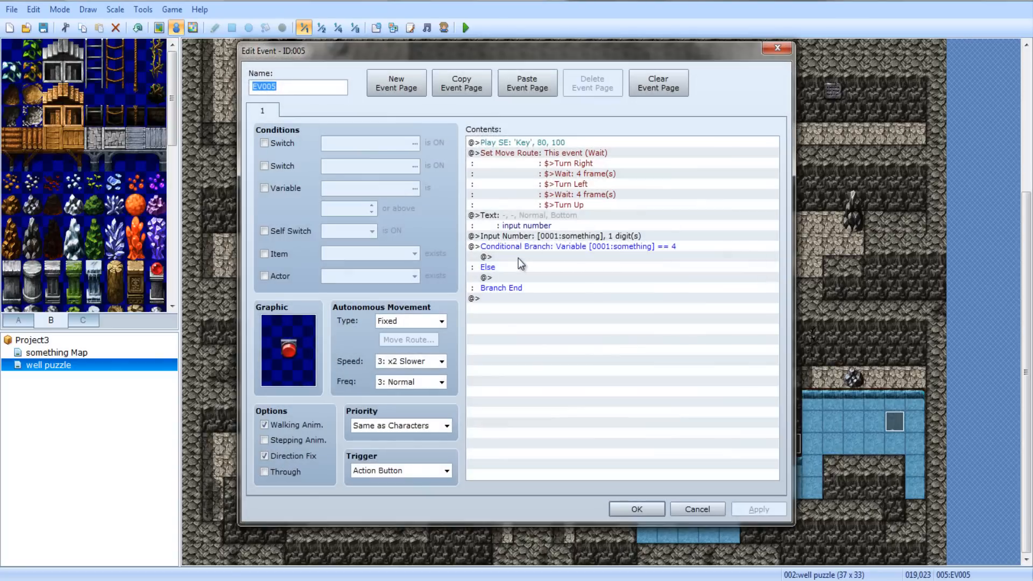
double_click(518, 258)
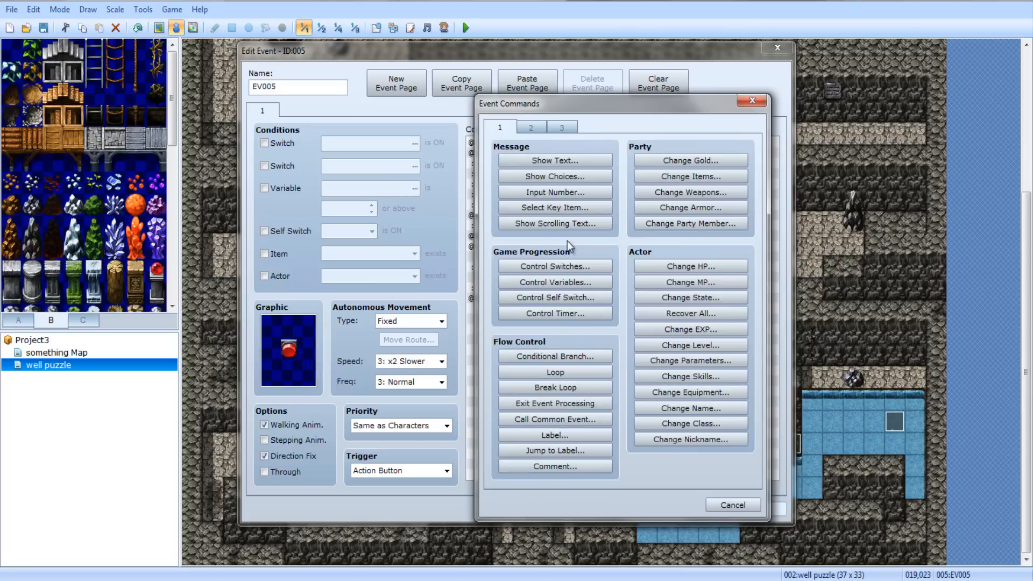
click(563, 282)
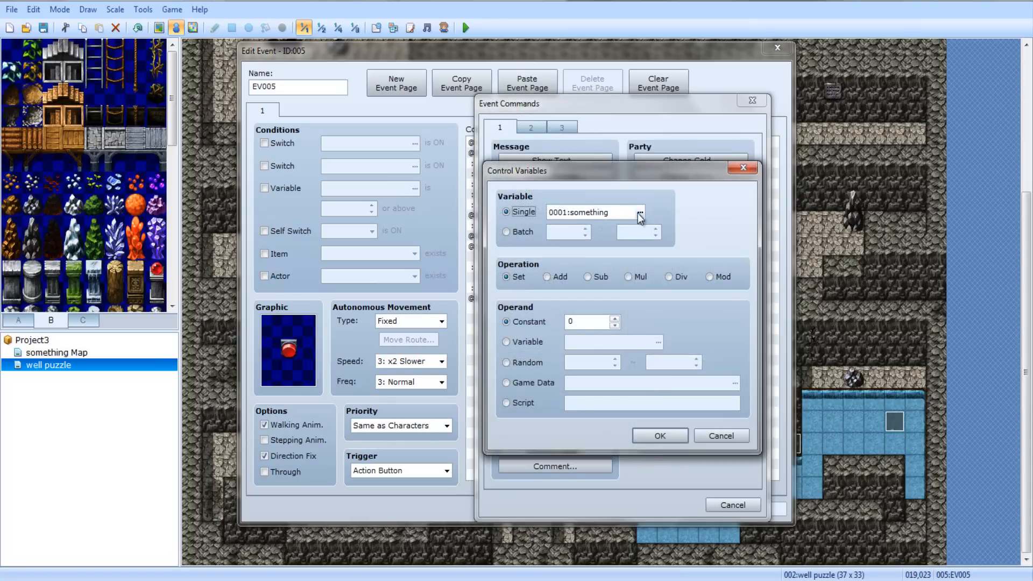
click(639, 213)
key(Down)
click(648, 415)
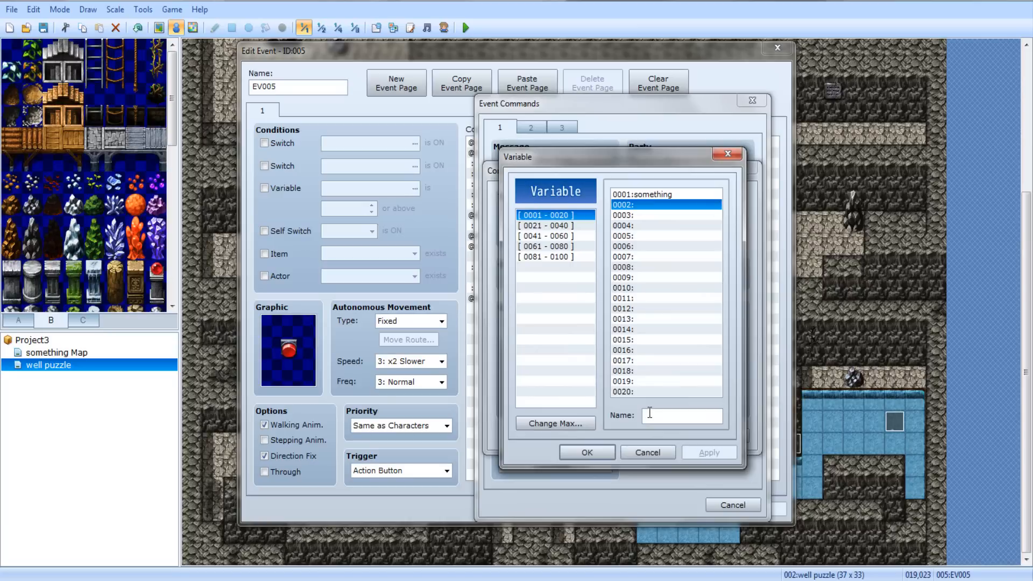
text(ROOMS)
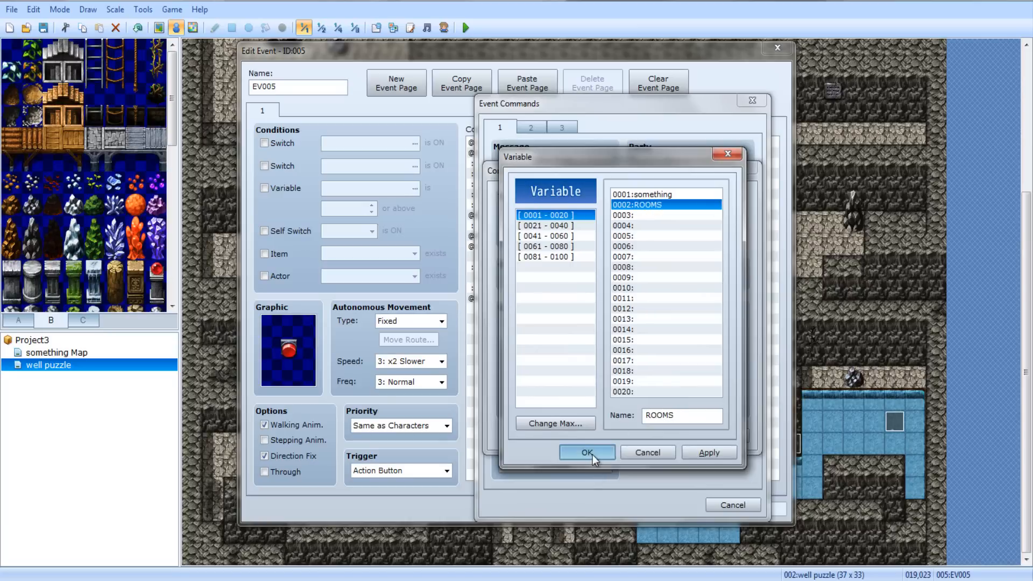
click(587, 453)
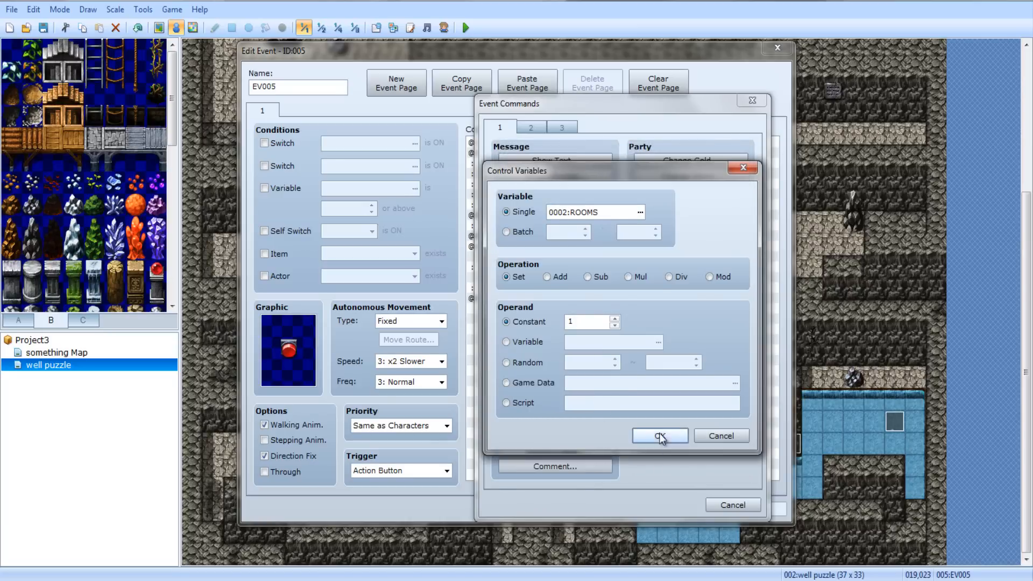
click(660, 435)
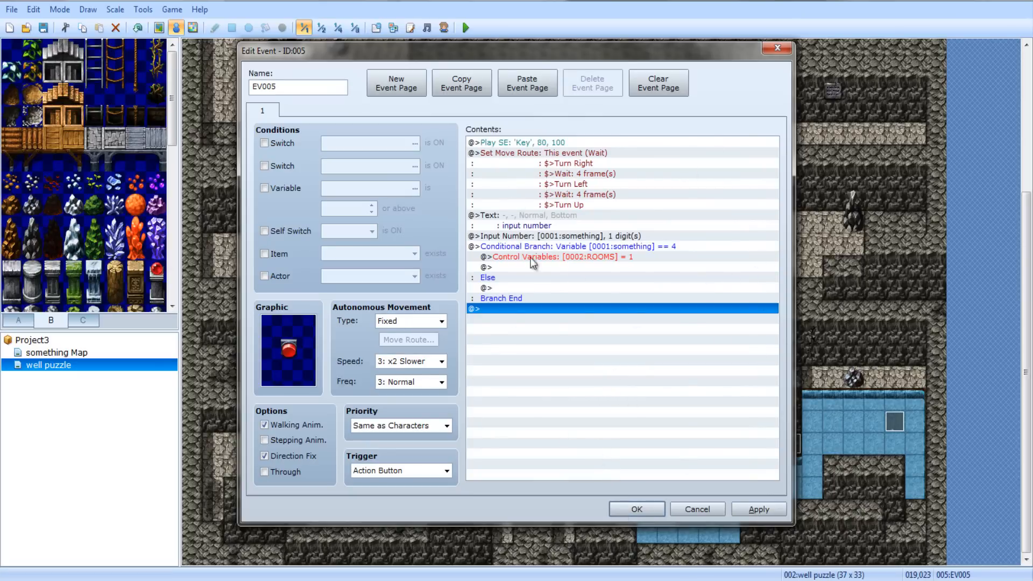
Add a Show Text message reading "Incorrect" to the Else case and save the button event
click(566, 246)
click(571, 266)
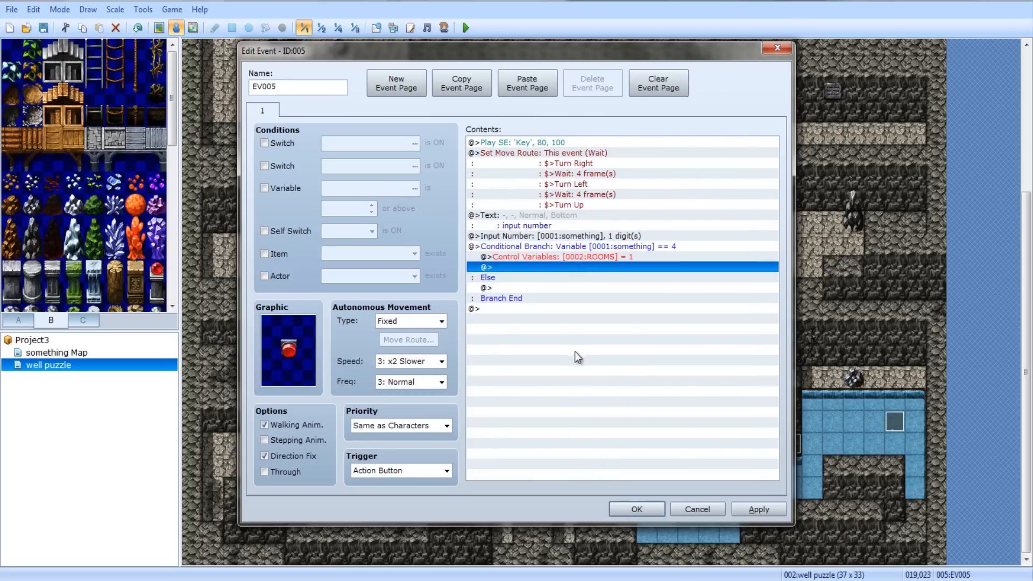
click(640, 461)
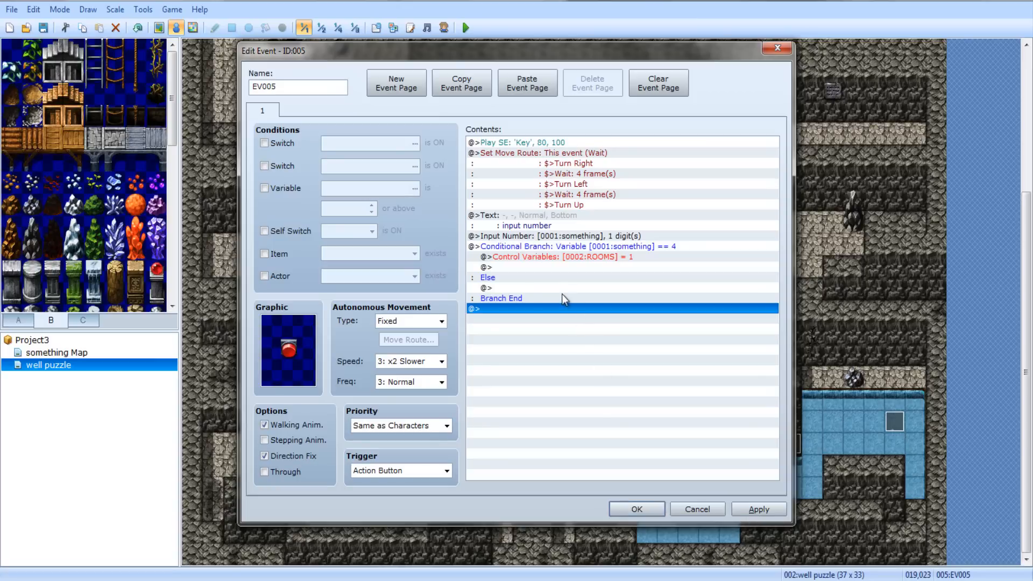
double_click(550, 254)
click(538, 161)
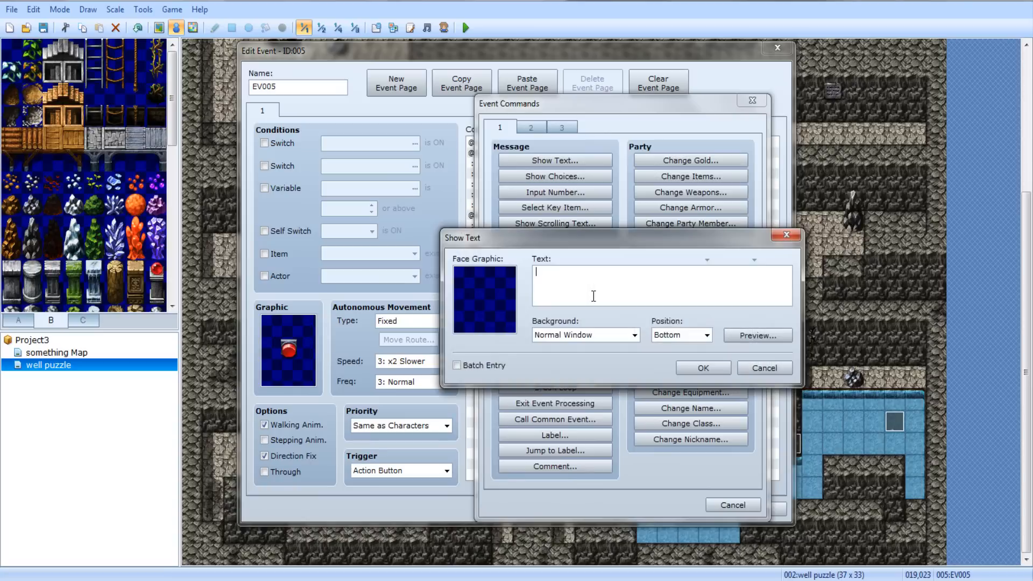
text(Incorrect)
click(725, 375)
click(649, 507)
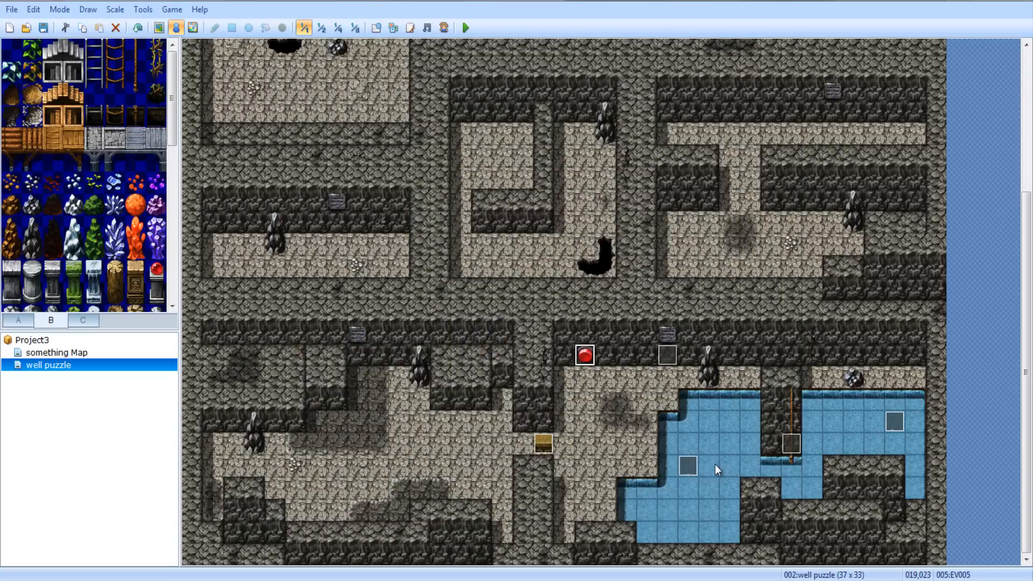
Add a second, graphic-free page to the passage event, conditioned on variable 0002:ROOMS being 1 or above, and save it
click(707, 464)
double_click(543, 443)
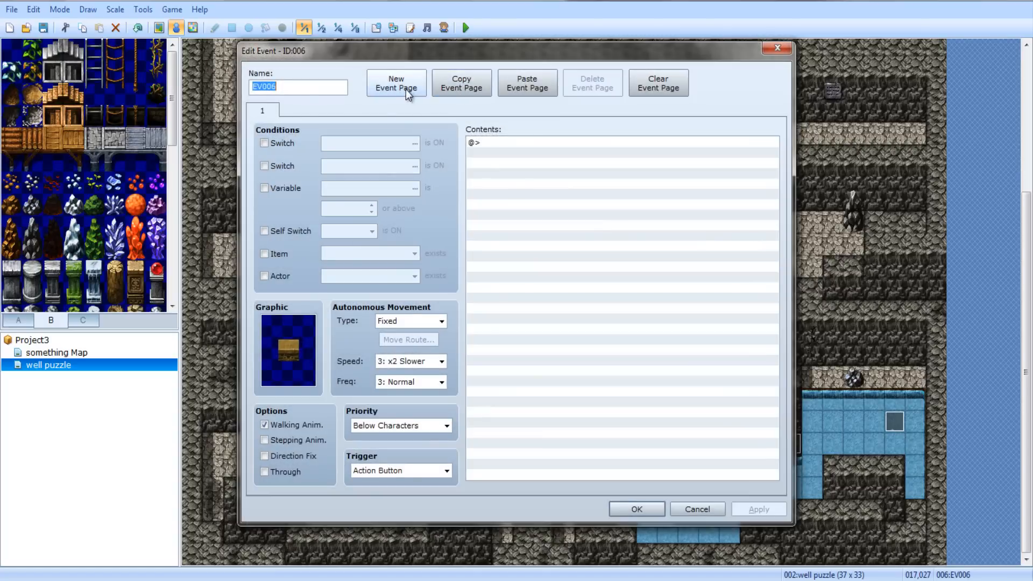
click(405, 89)
click(283, 188)
click(344, 188)
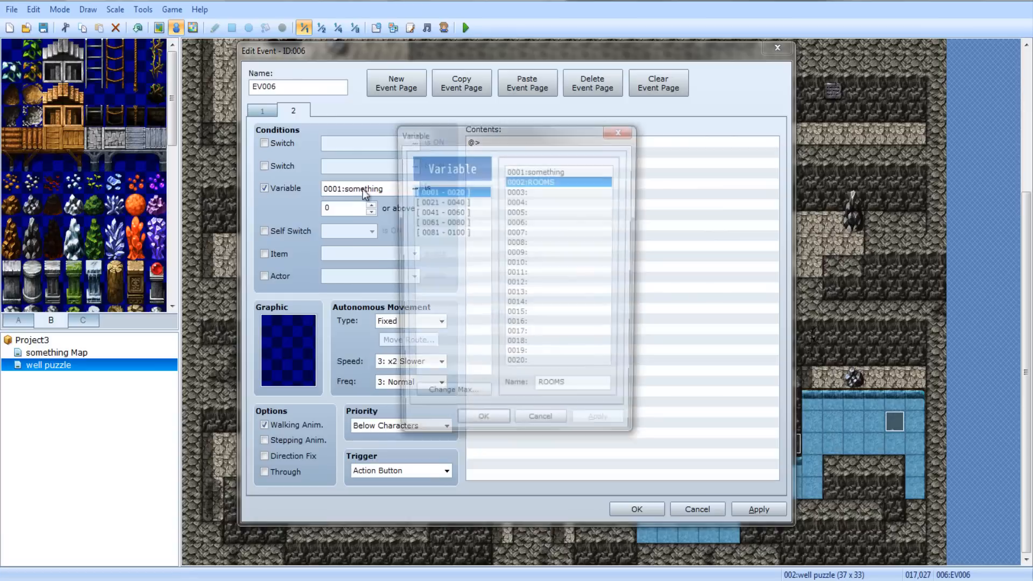
double_click(544, 182)
click(371, 205)
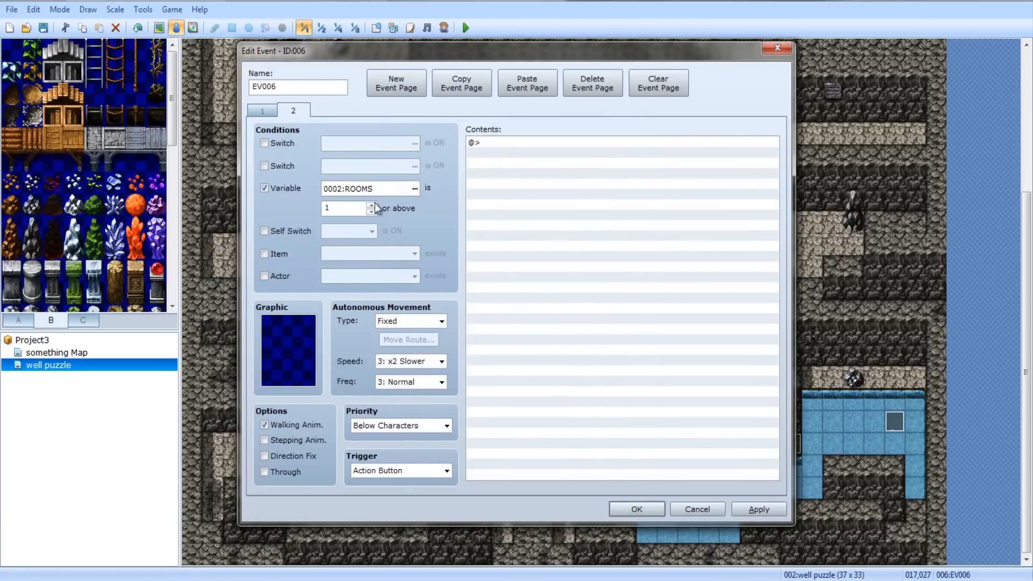
click(636, 509)
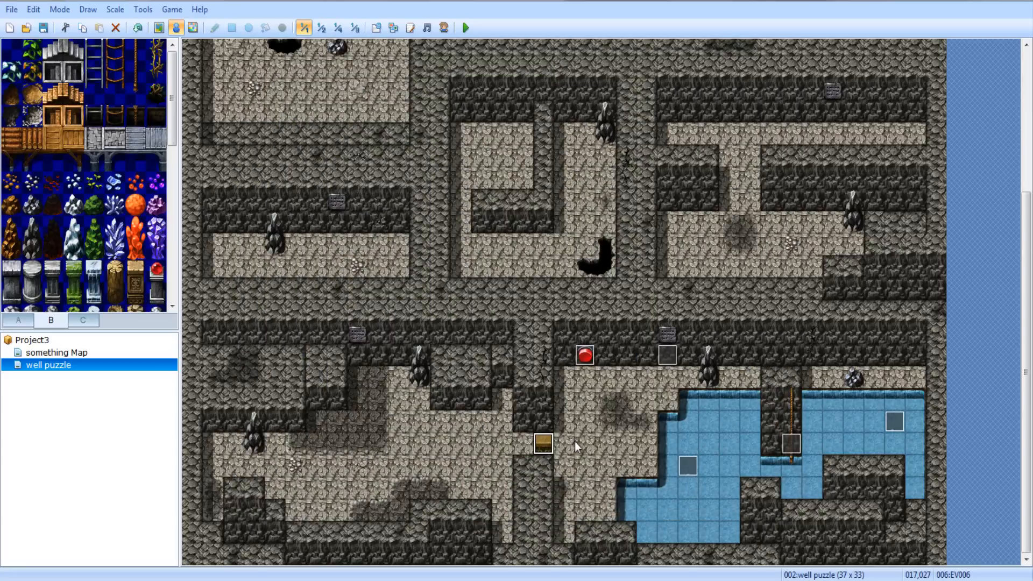
Save the project changes, start a playtest and bring the character to the water at the rope
click(465, 27)
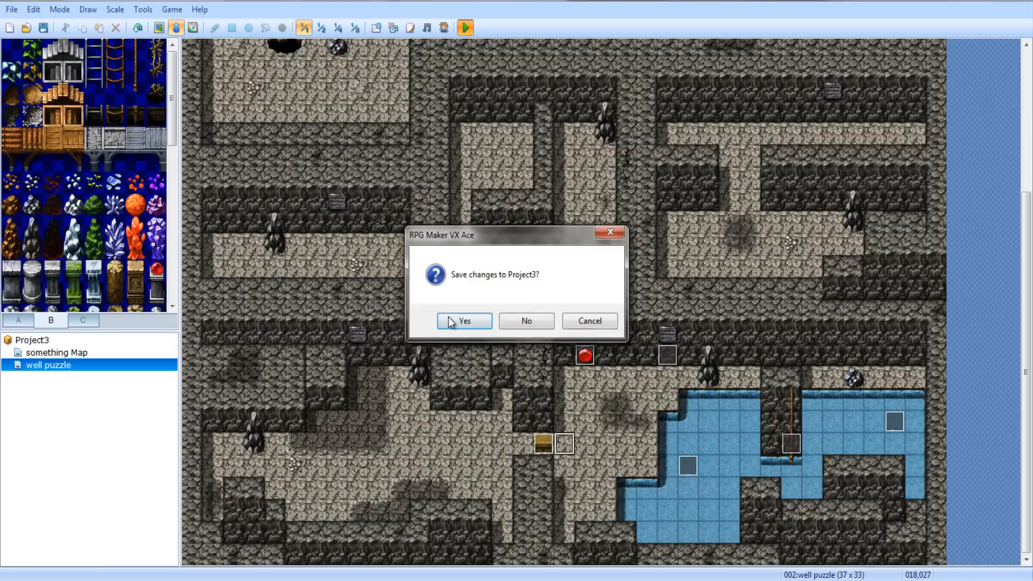
click(455, 318)
key(Return)
key(Left)
key(Down)
key(Down)
key(Return)
key(Return)
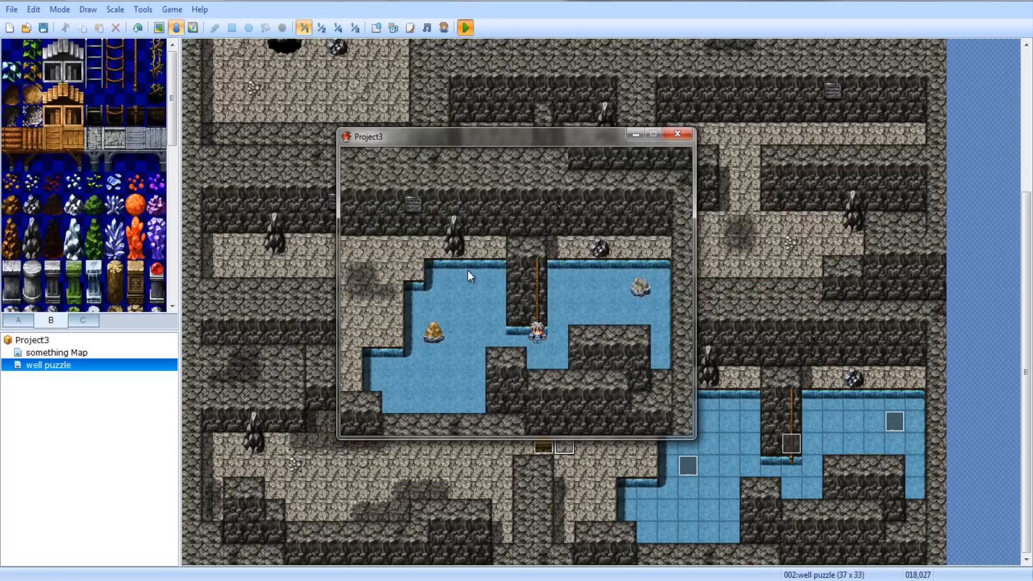
Walk the character out of the water to the passage and test whether the brown block stops it
key(Left)
key(Left)
key(Left)
key(Left)
key(Left)
key(Left)
key(Left)
key(Left)
key(Left)
key(Left)
key(Up)
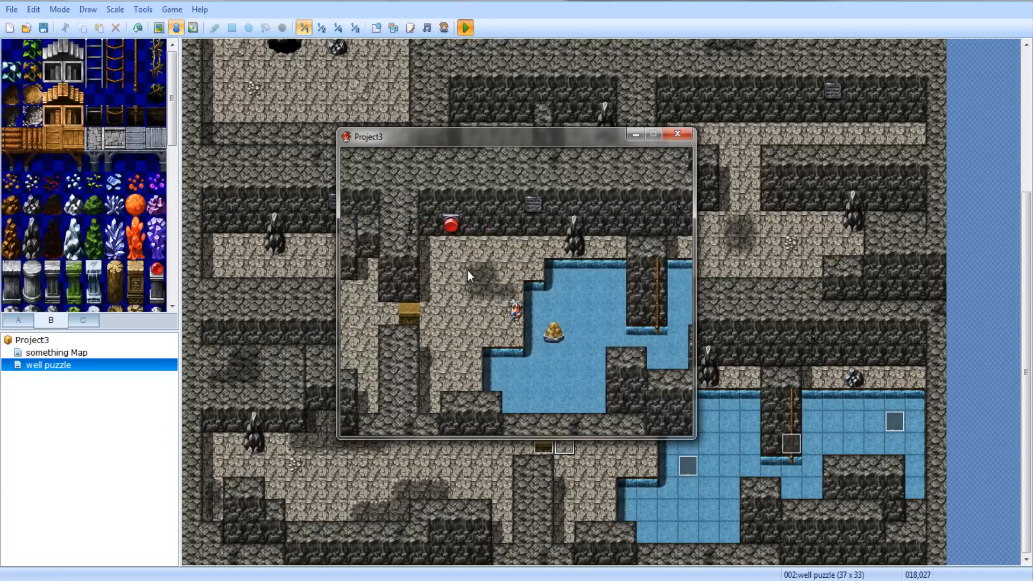
key(Left)
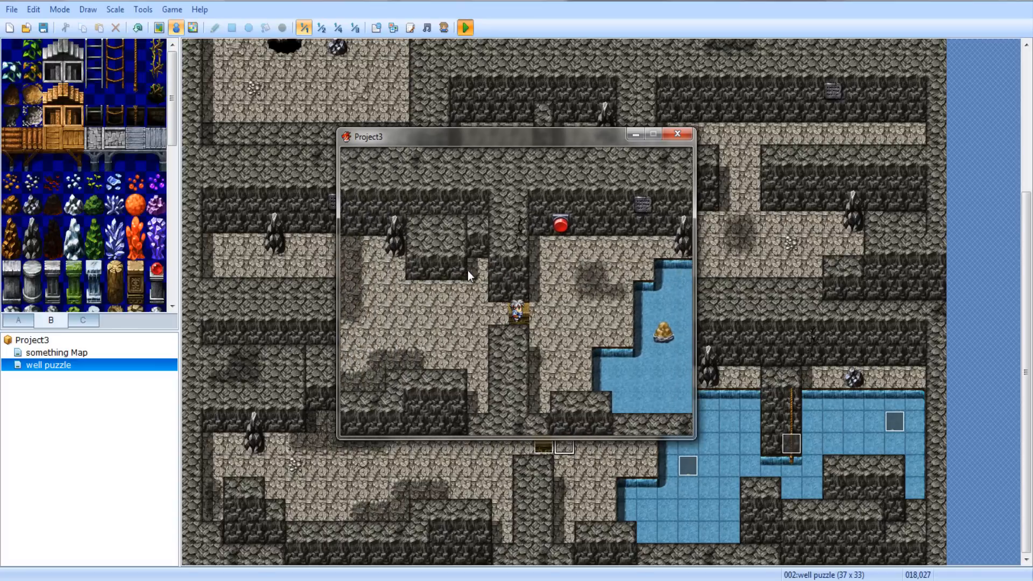
Walk the character to the red wall button, activate it and submit a number at the prompt
key(Right)
key(Up)
key(Up)
key(Up)
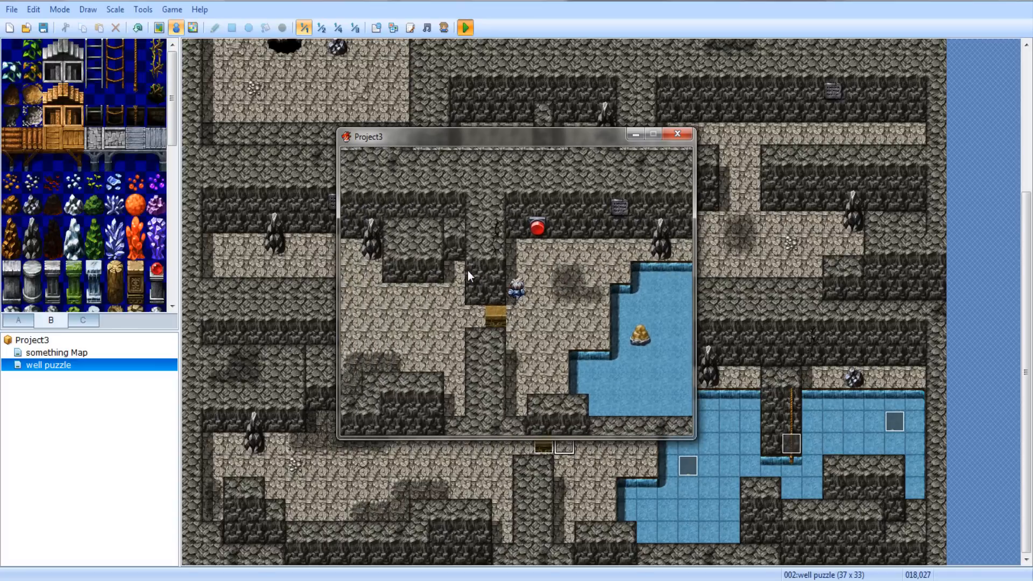
key(Return)
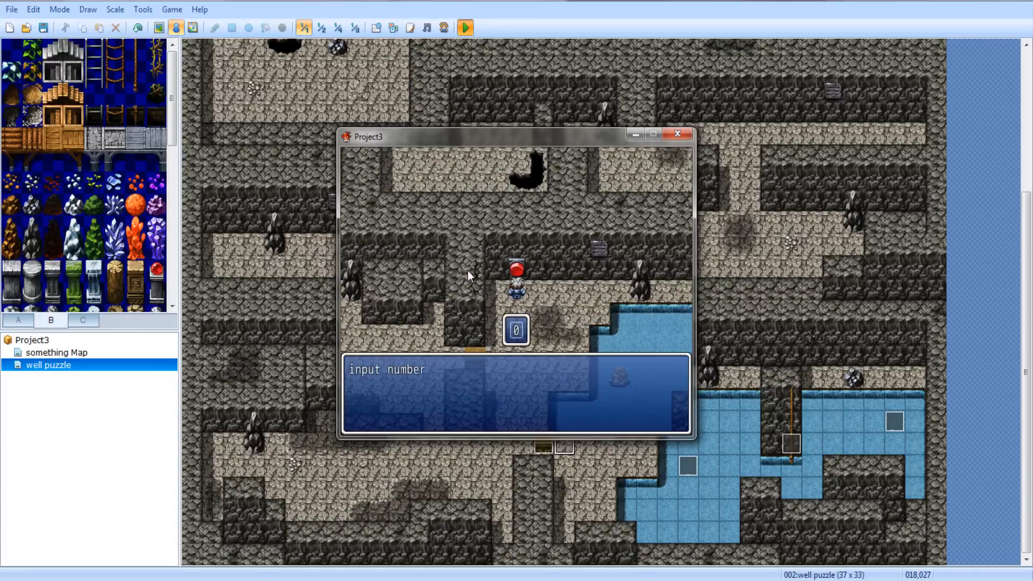
key(Return)
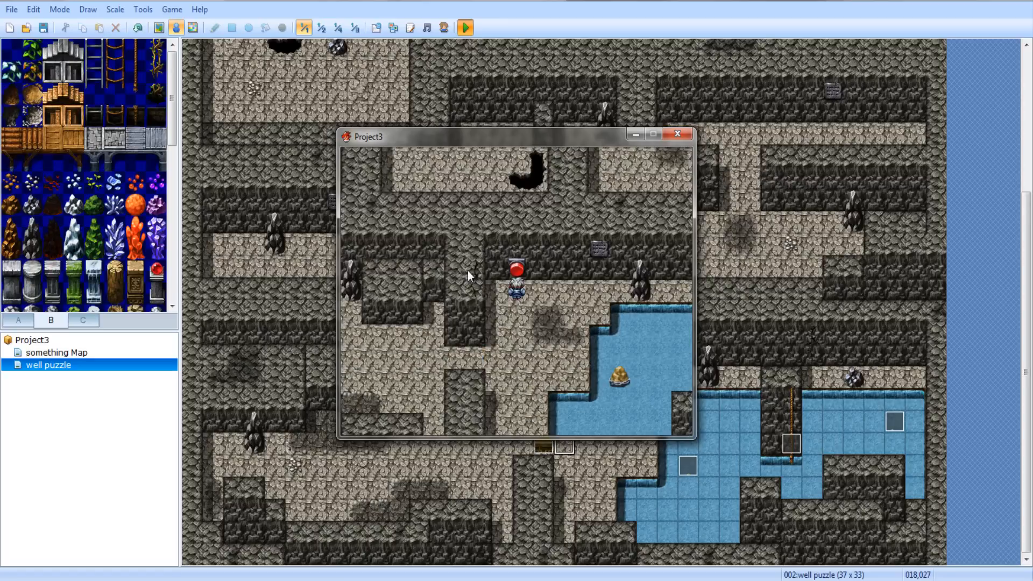
Walk the character through the wall passage and back to test it, and close the playtest
key(Down)
key(Down)
key(Left)
key(Left)
key(shift+Left)
key(shift+Left)
key(shift+Left)
key(shift+Right)
key(shift+Right)
key(shift+Right)
key(shift+Right)
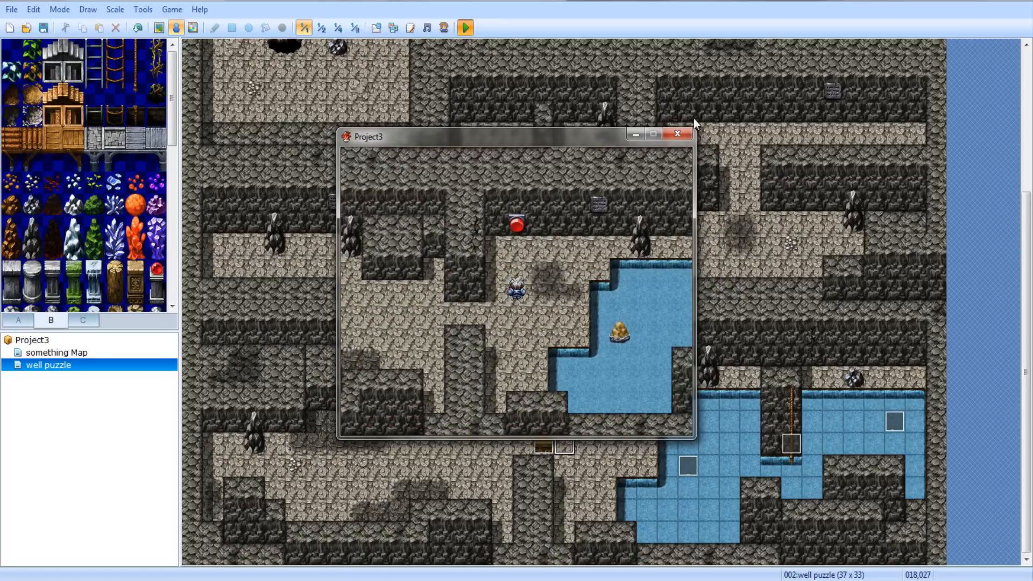
click(682, 135)
Insert a Fadeout Screen command before the ROOMS variable change in the red button event
double_click(585, 355)
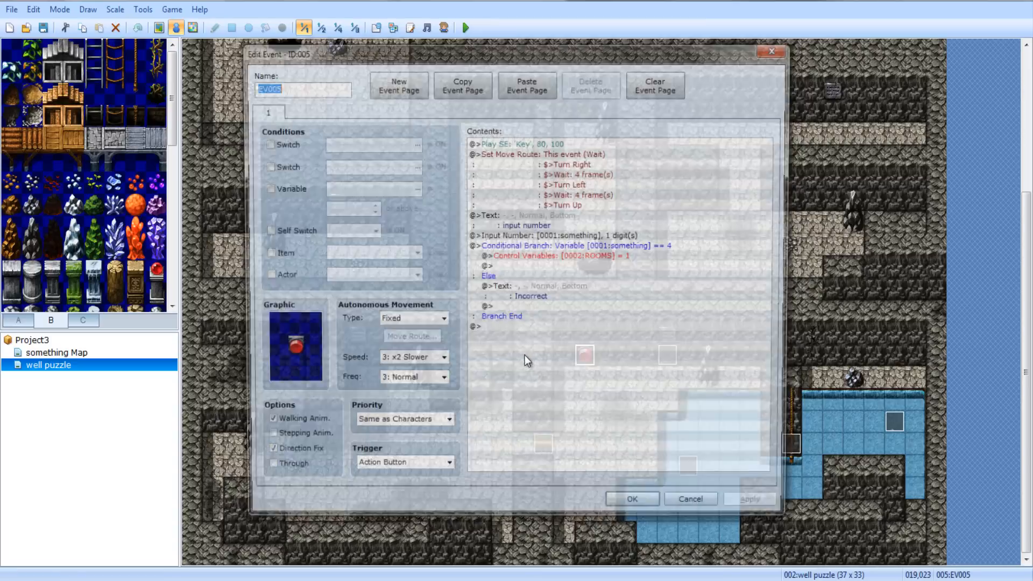
right_click(535, 260)
click(544, 267)
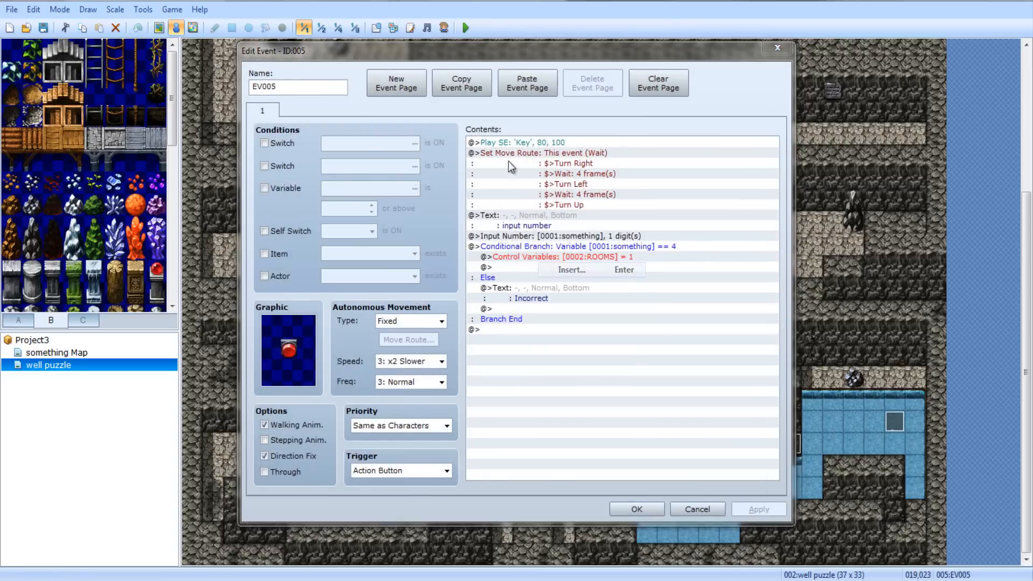
click(528, 127)
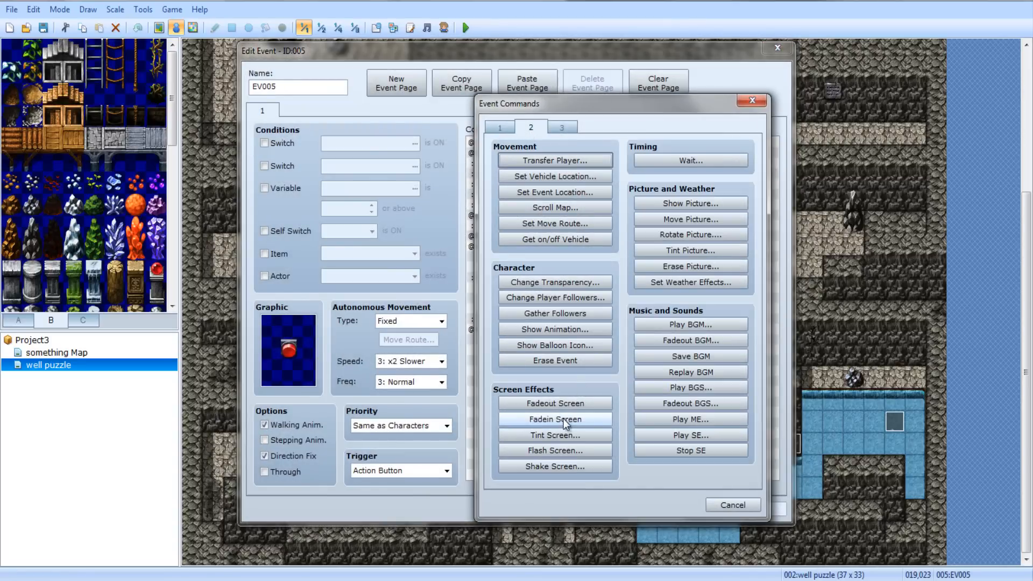
click(570, 407)
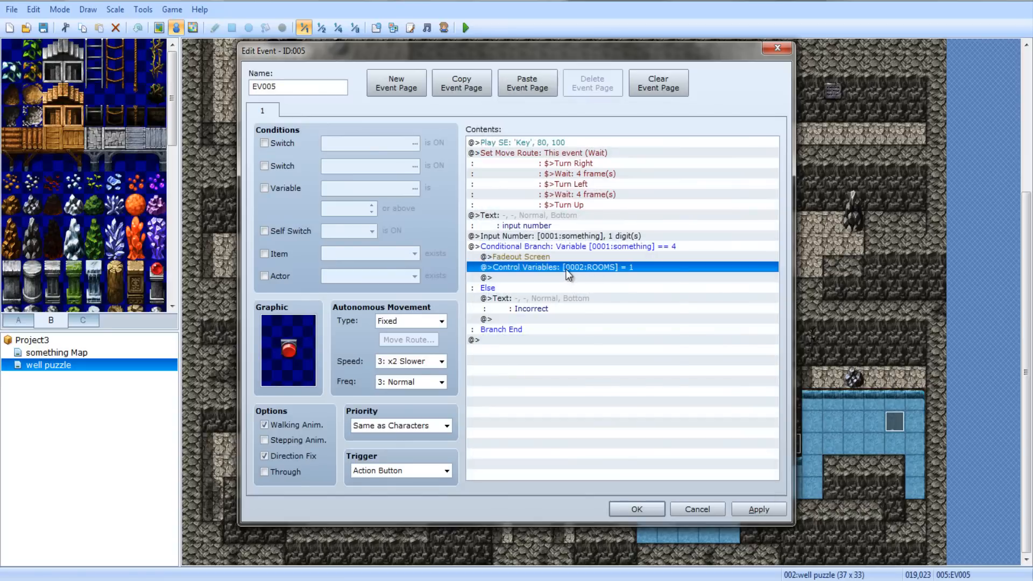
Insert a Play SE command between the fadeout and the ROOMS variable change, choosing the Earth8 sound
right_click(566, 270)
click(597, 278)
click(708, 438)
click(576, 271)
mouse_move(640, 205)
mouse_down()
mouse_move(640, 214)
mouse_move(640, 205)
mouse_up()
click(581, 312)
scroll(580, 311, down, 10)
scroll(581, 311, down, 2)
key(e)
scroll(583, 333, down, 2)
click(592, 390)
scroll(592, 392, down, 2)
click(586, 376)
click(579, 386)
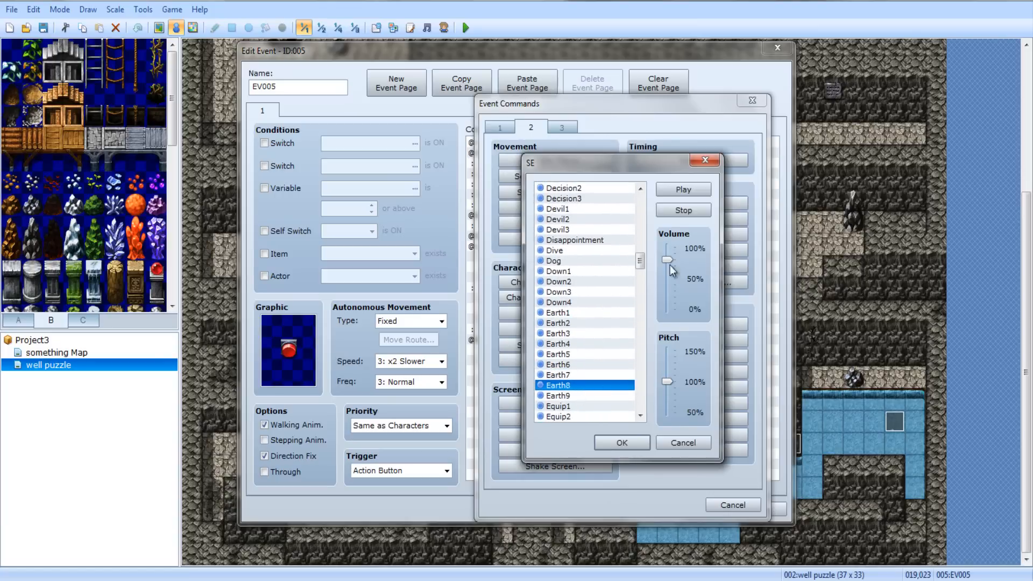
Finish adding the Earth8 sound effect at volume 80 and pitch 100, and insert a 60-frame wait after it
click(611, 442)
right_click(536, 273)
click(554, 278)
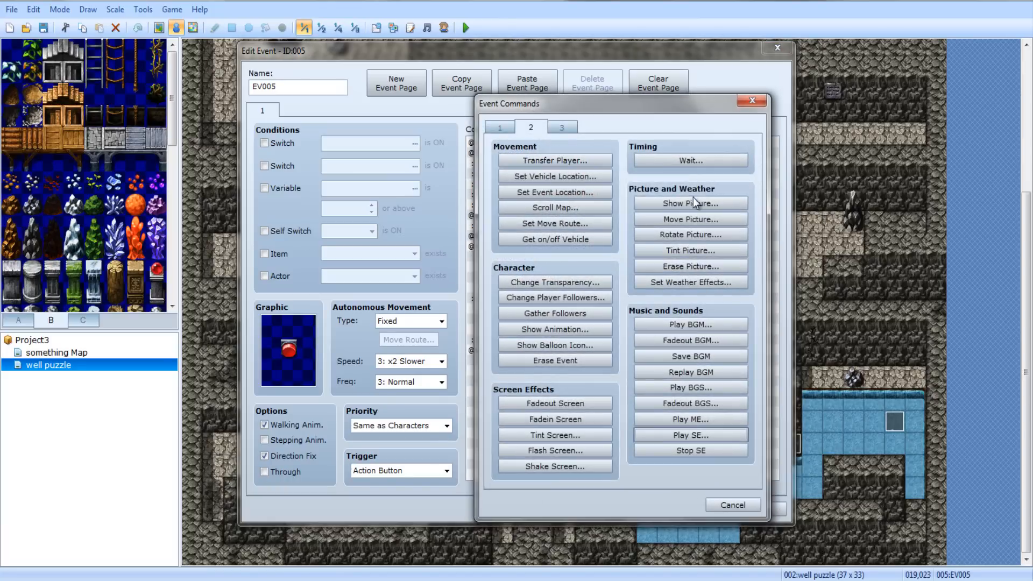
click(691, 160)
click(595, 336)
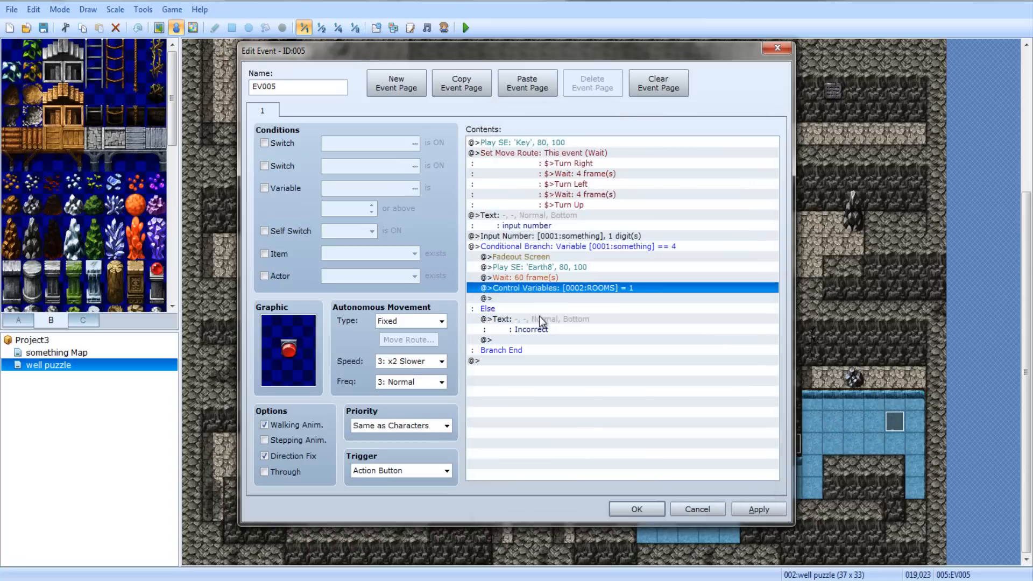
Insert a Fadein Screen command after the ROOMS variable change in the correct-answer branch
right_click(525, 295)
click(552, 295)
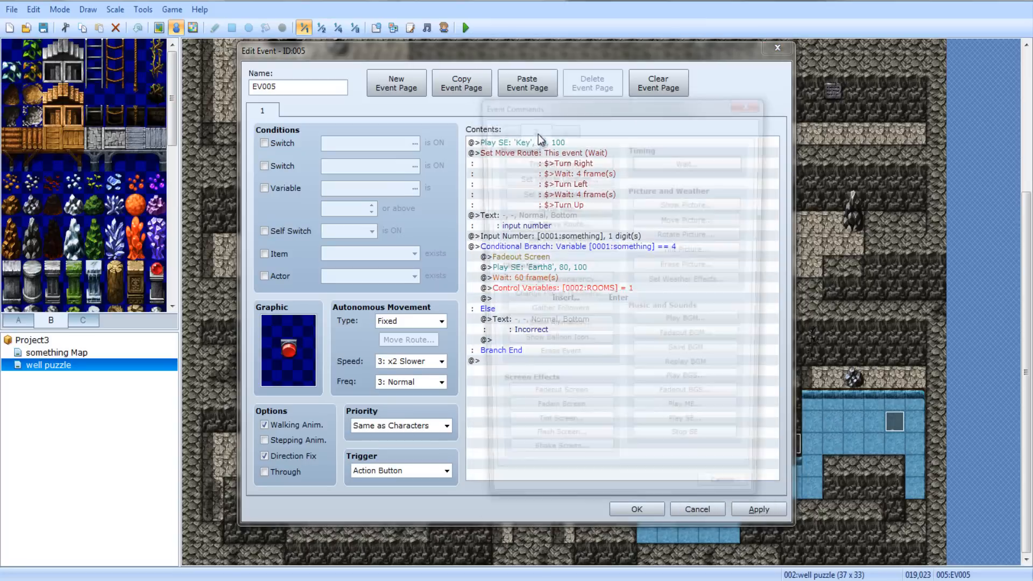
click(573, 419)
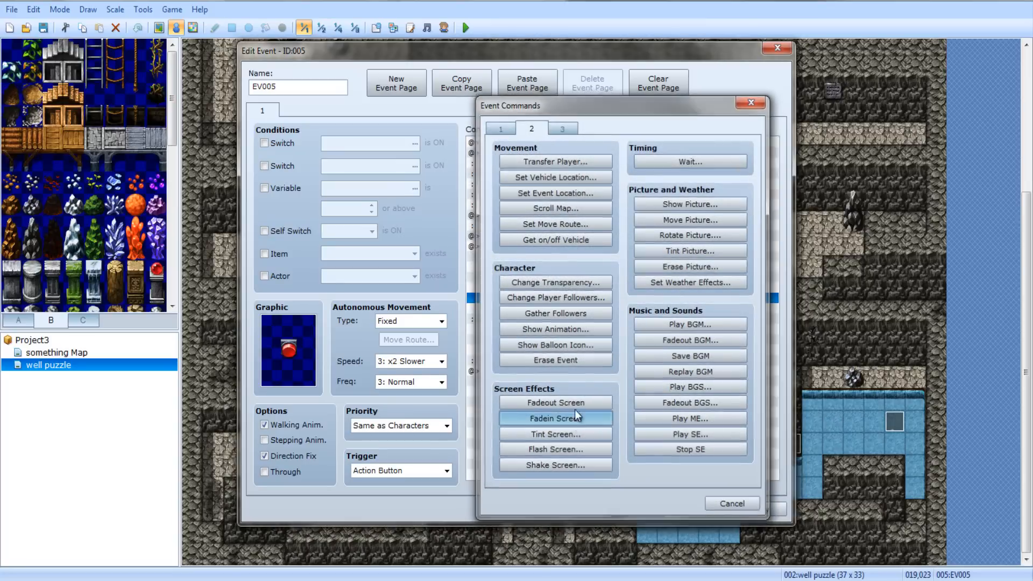
Add the message "Something moved." after the screen fade-in and save the button event
right_click(580, 299)
click(603, 303)
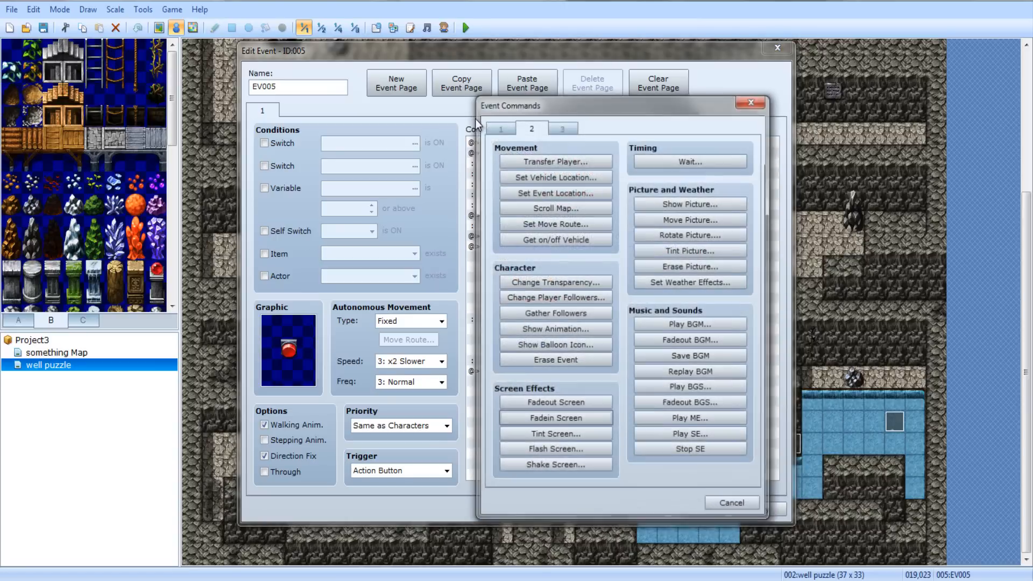
click(495, 129)
click(554, 160)
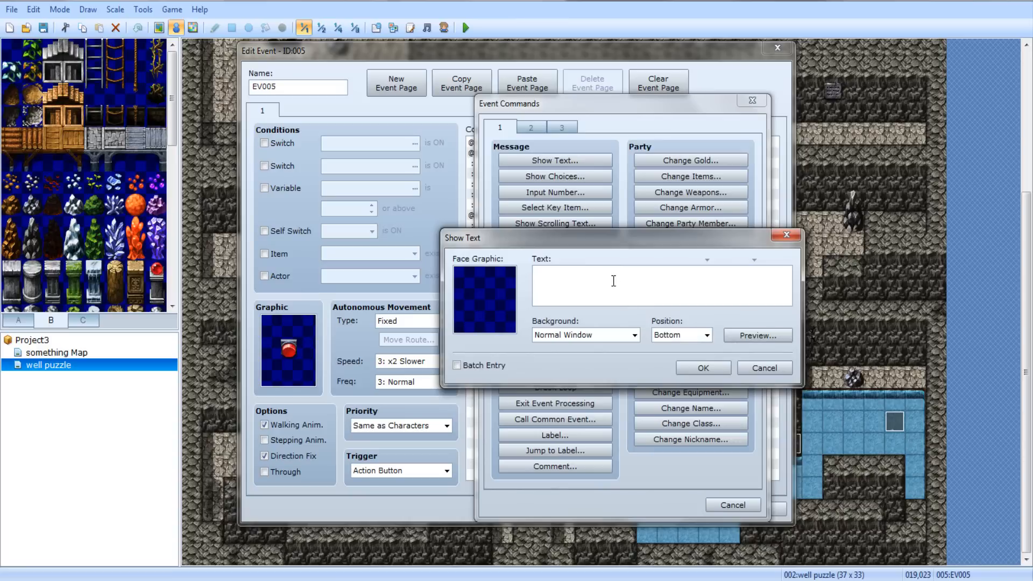
text(Something moved.)
click(682, 370)
click(637, 509)
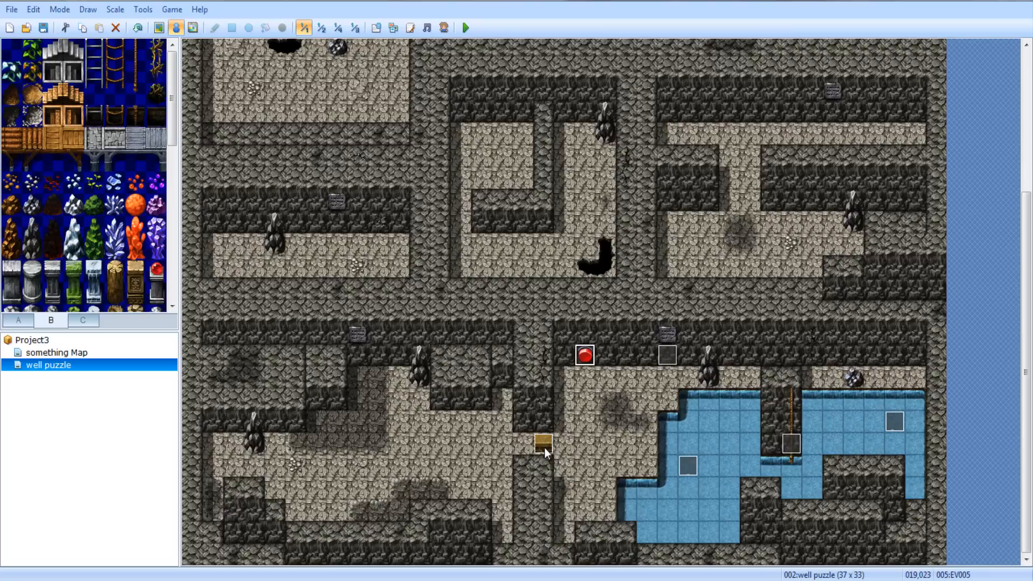
Set the first page of the wooden block event between the two lower rooms to Same as Characters priority
double_click(544, 447)
click(393, 425)
click(383, 446)
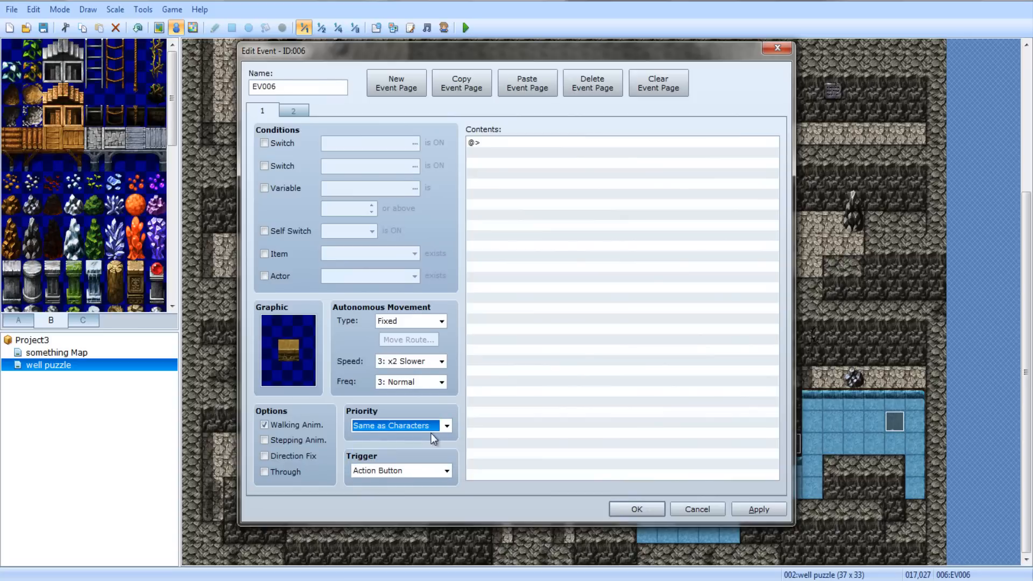
Add the message "Something blocks the path" to the wooden block event's first page and save the event
double_click(548, 230)
click(538, 176)
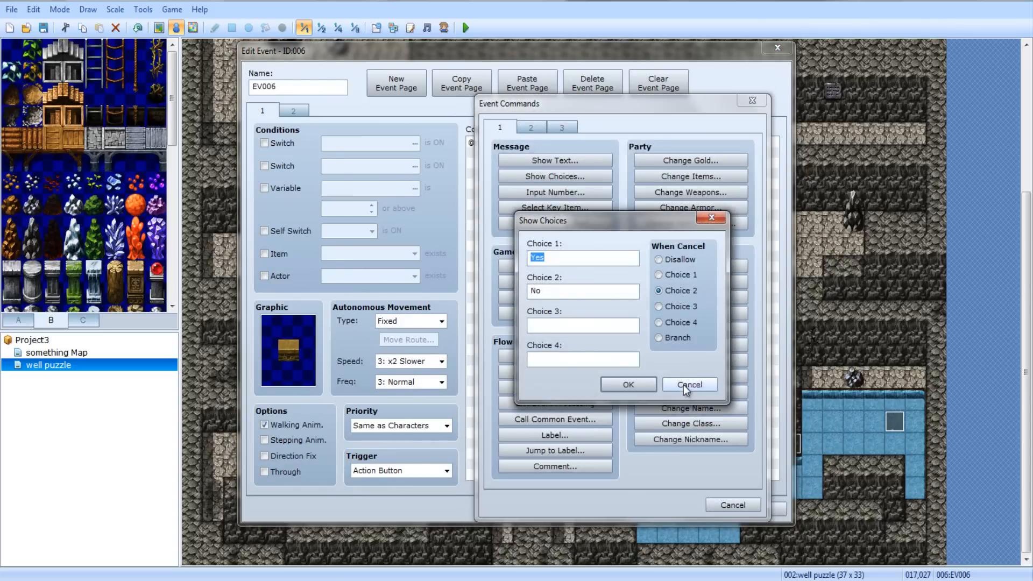
click(687, 380)
click(540, 160)
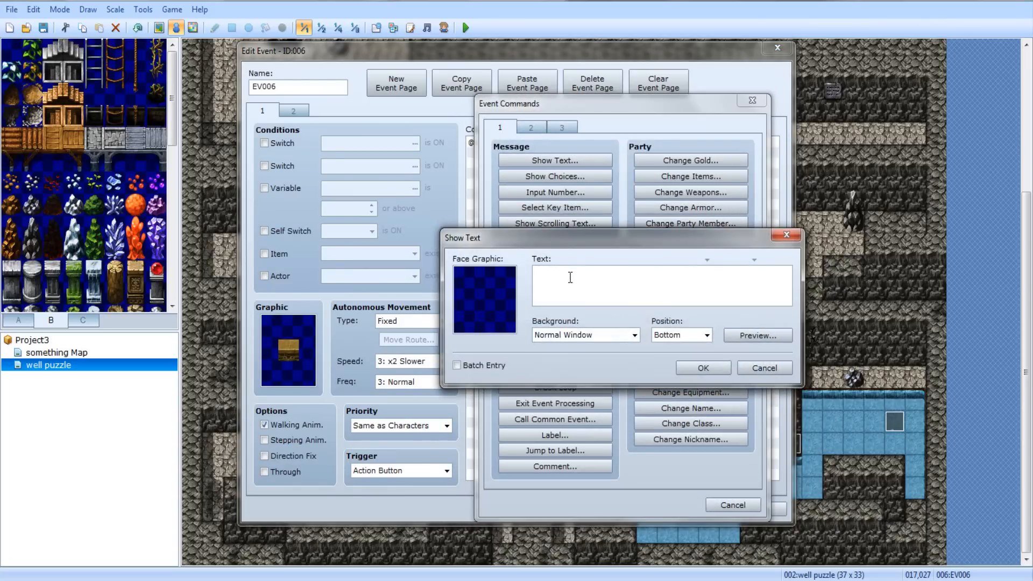
text(Something blocks the path)
click(702, 367)
click(642, 511)
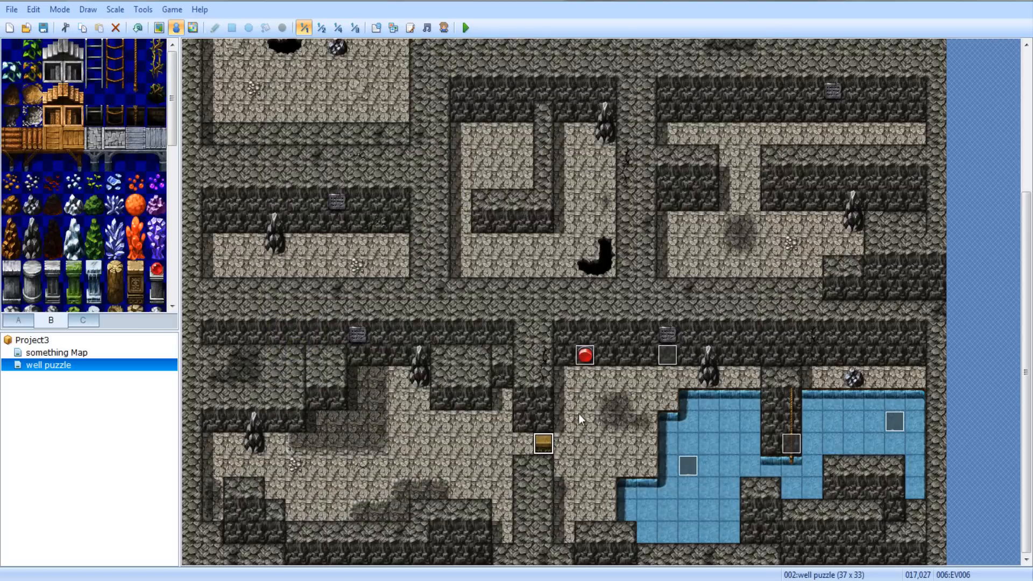
Check the conditions on the second page of the wooden block event
double_click(543, 445)
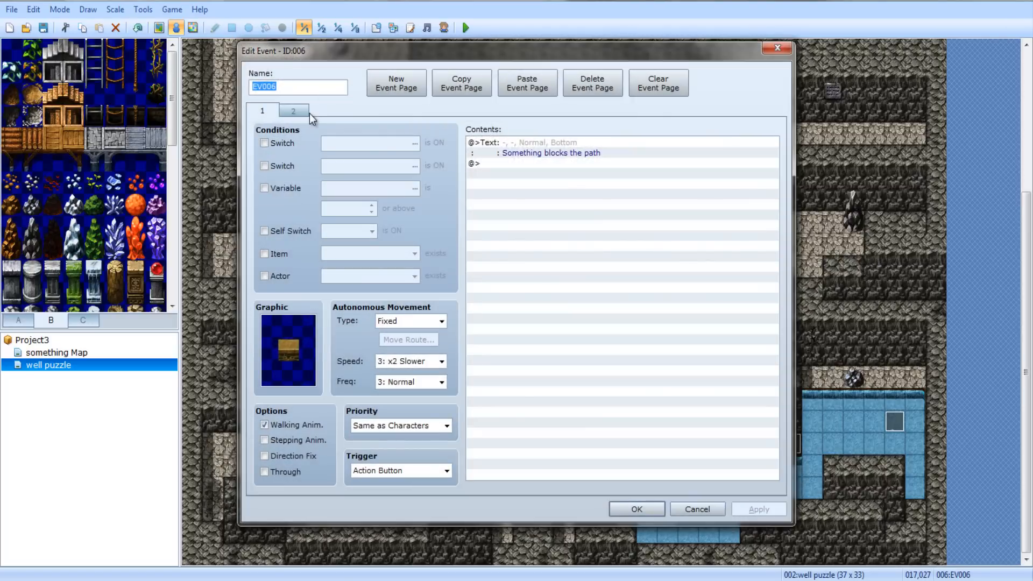
click(292, 110)
click(653, 507)
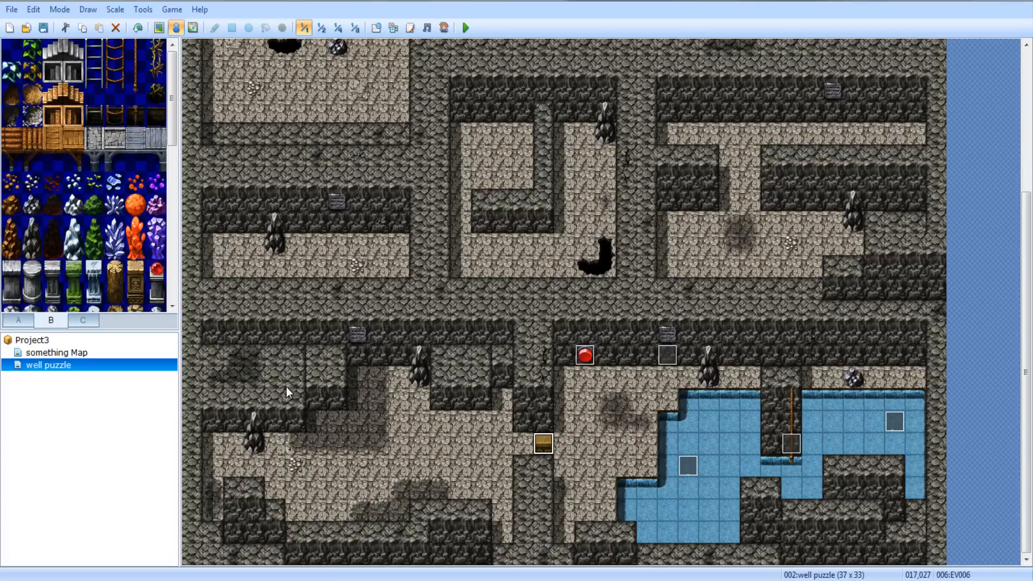
Carve a one-tile-wide floor passage through the wall from the lower-left room up to the room above it
click(159, 28)
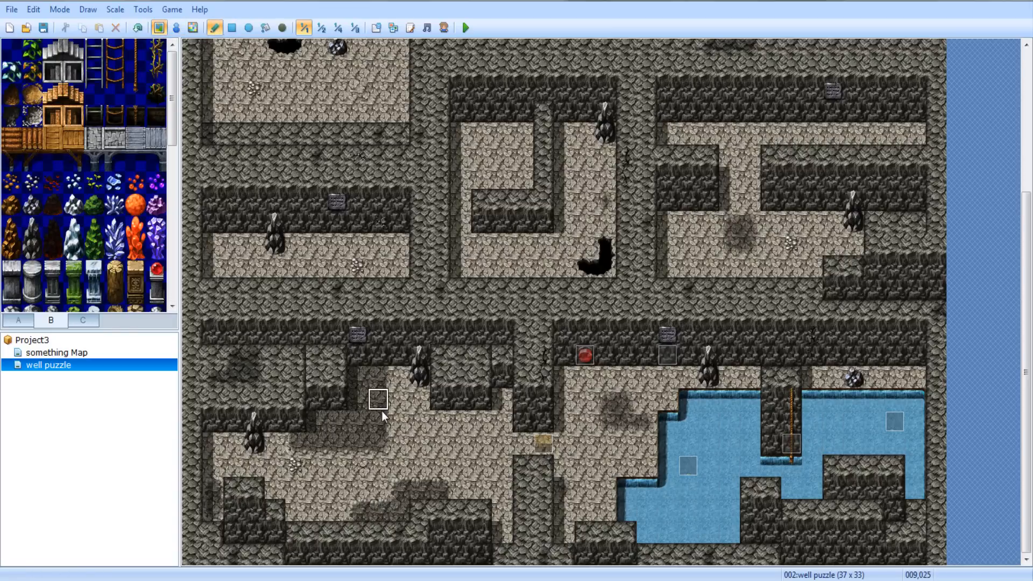
drag(383, 385, 382, 275)
key(ctrl+z)
right_click(389, 367)
drag(384, 357, 373, 275)
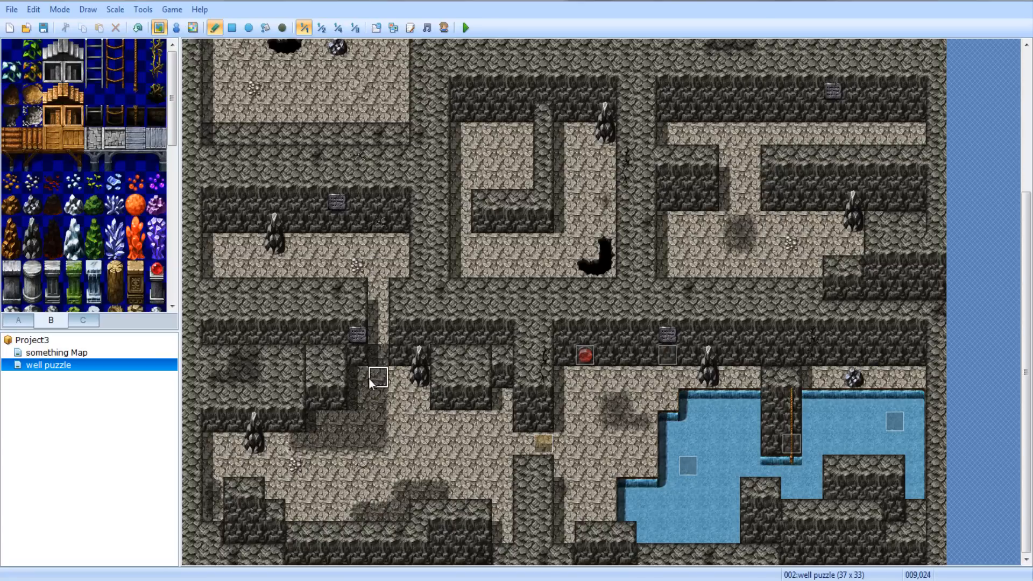
click(391, 352)
Place a copy of the wooden block event at the lower end of the new passage, at 009,023
click(176, 27)
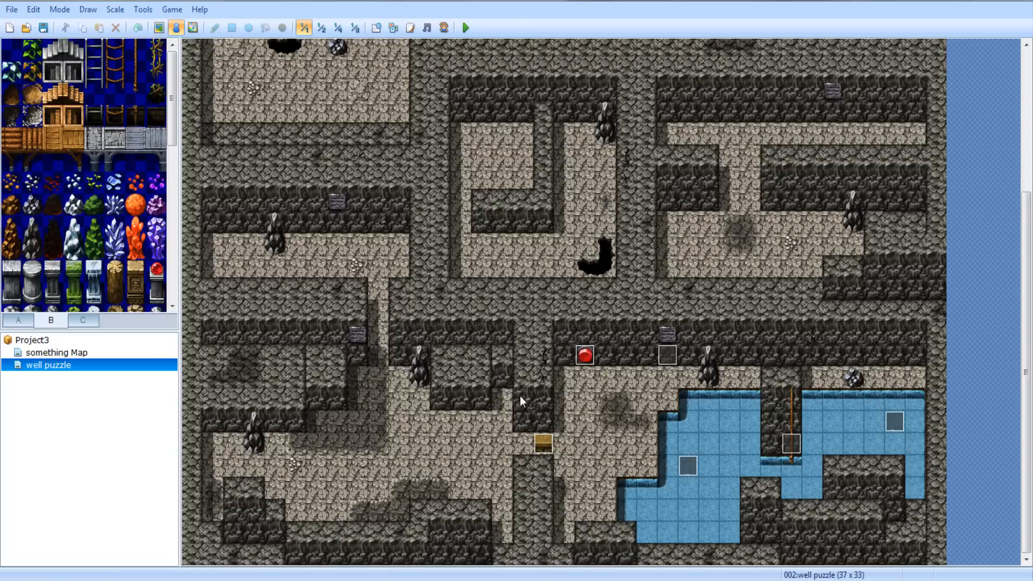
click(381, 350)
key(ctrl+v)
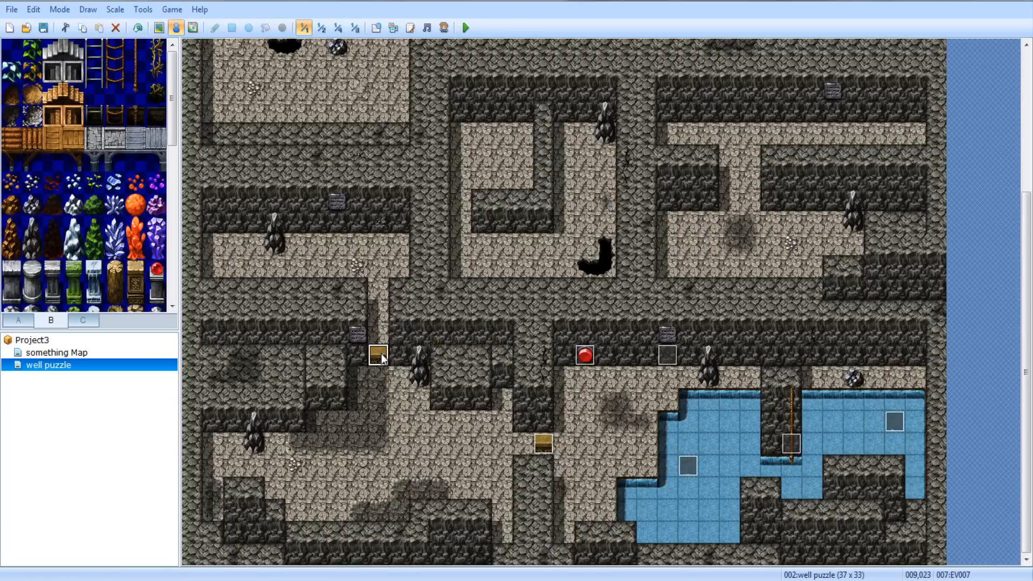
Raise the ROOMS variable condition on the copied block event's second page by one and save the event
double_click(379, 353)
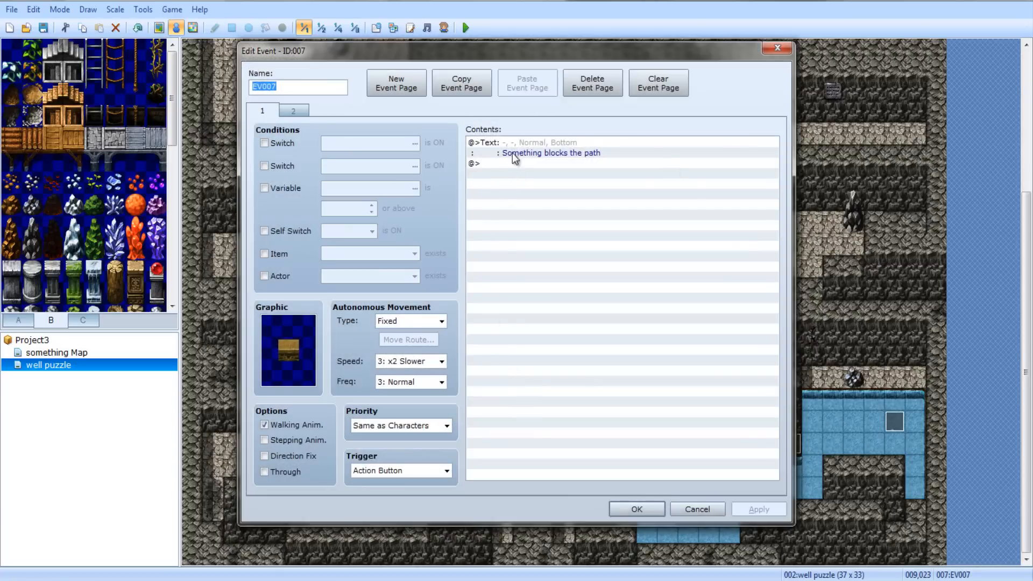
click(292, 111)
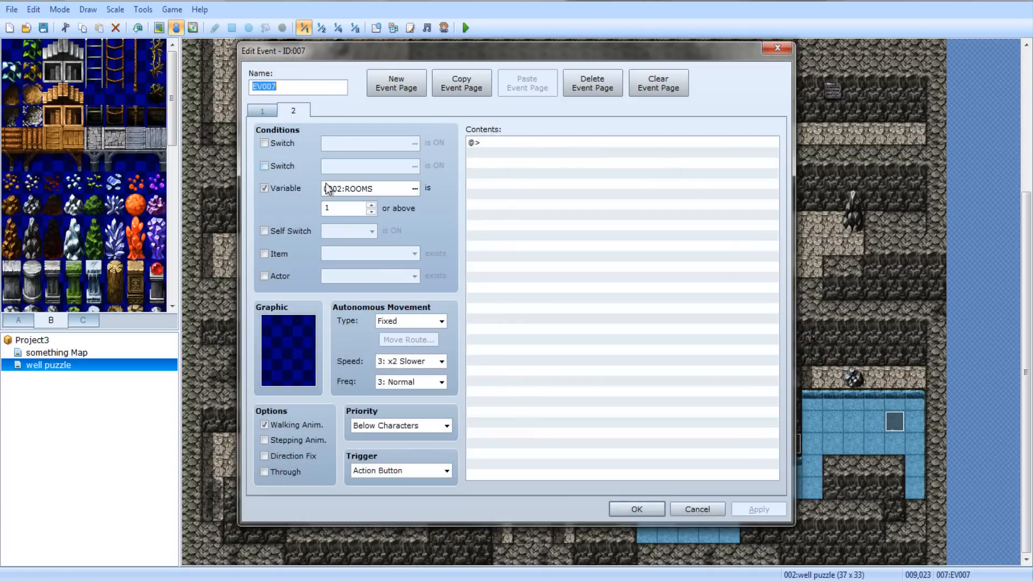
click(371, 205)
click(255, 111)
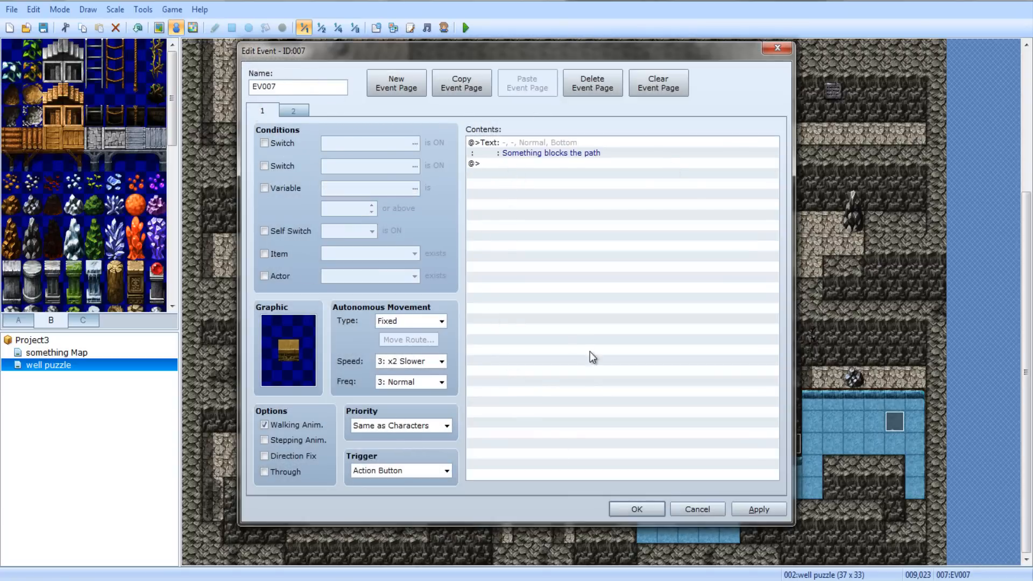
click(631, 508)
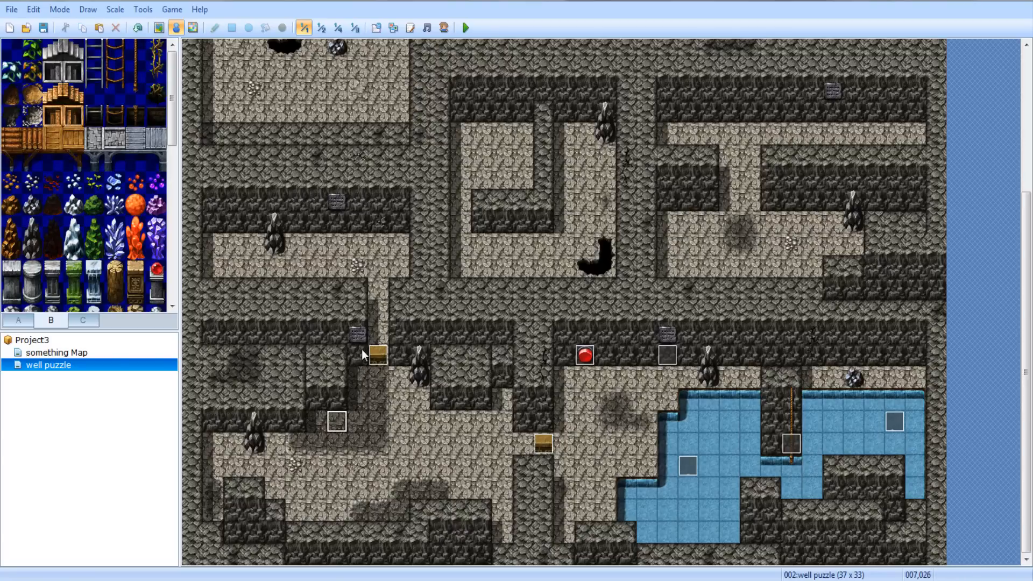
Copy the hint event below the lower-right room's wall plaque to the tile below the lower-left room's plaque
click(663, 355)
click(355, 359)
key(ctrl+v)
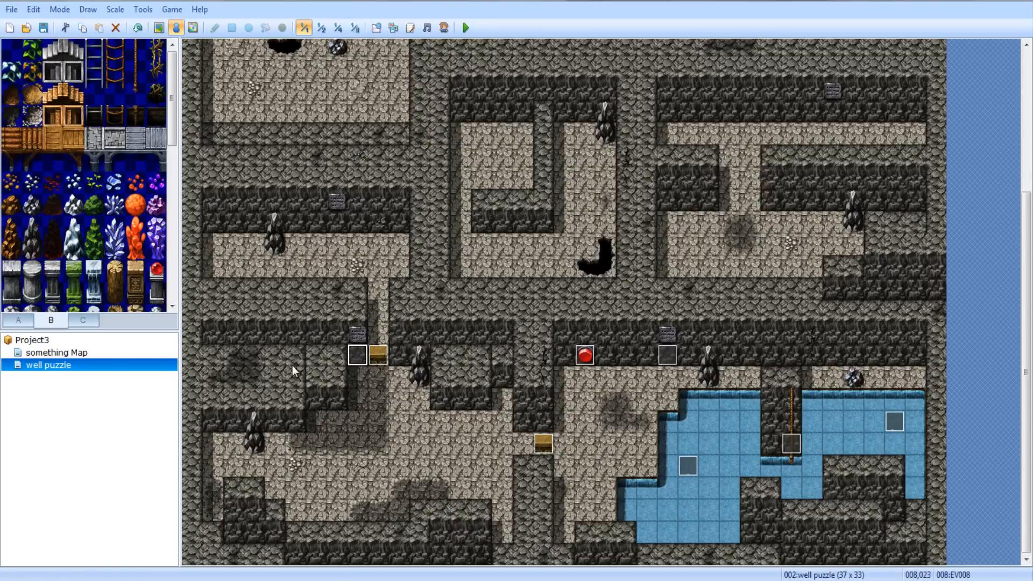
double_click(361, 355)
click(574, 146)
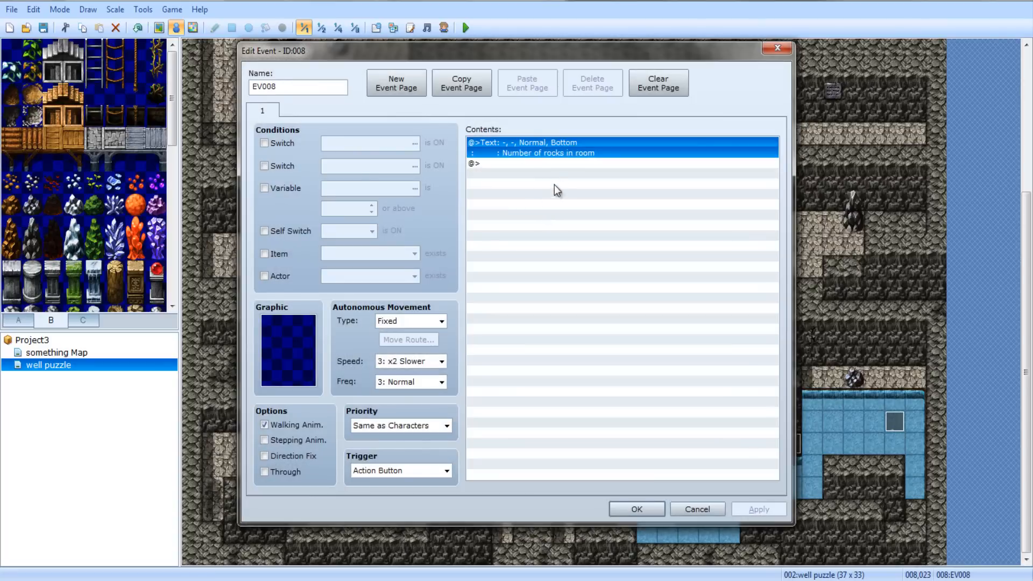
double_click(551, 147)
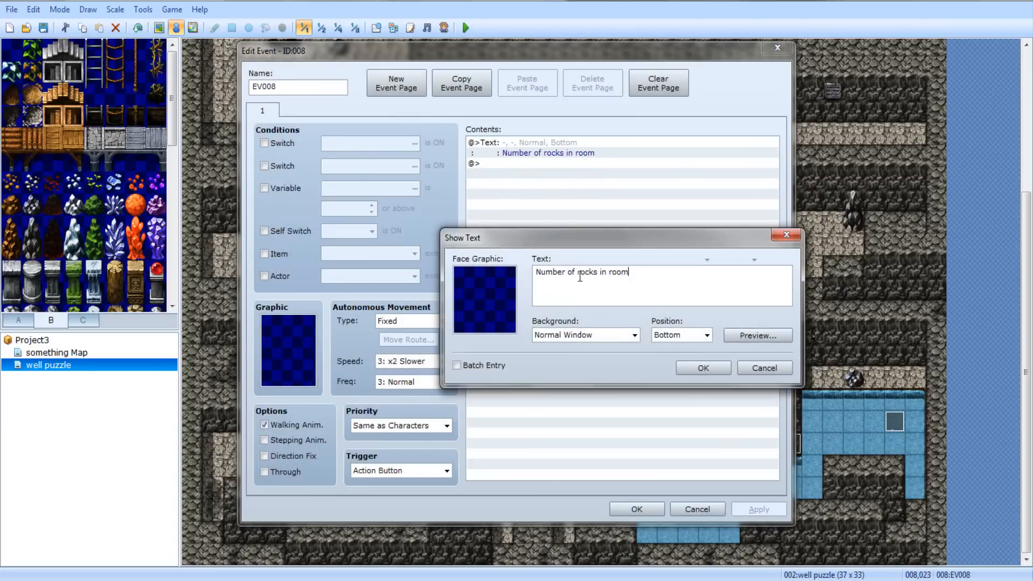
click(760, 369)
click(699, 509)
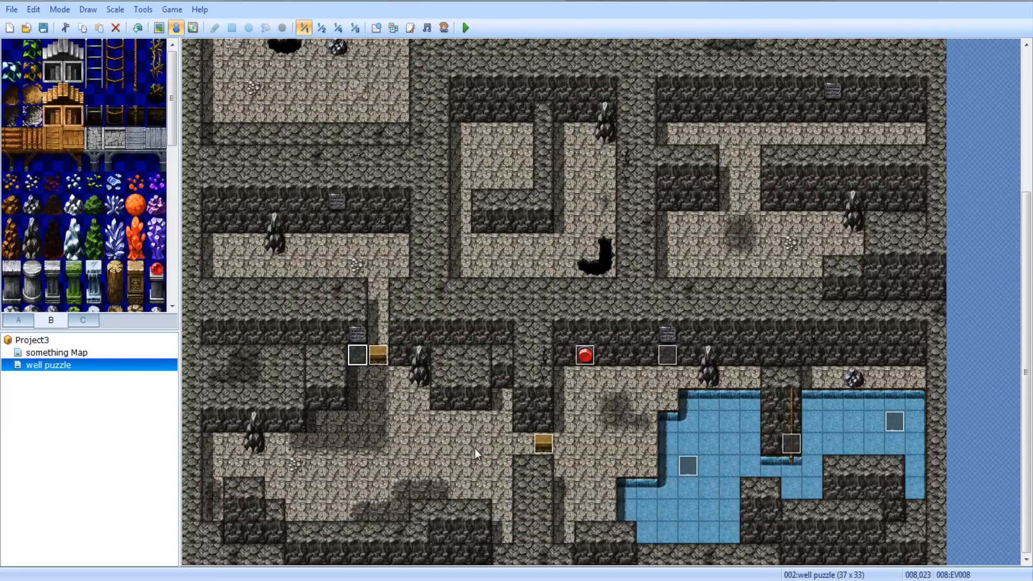
Count the horizontal tiles across the lower-left room, starting from its westernmost floor tile
click(212, 463)
key(Right)
key(Right)
key(Right)
key(Right)
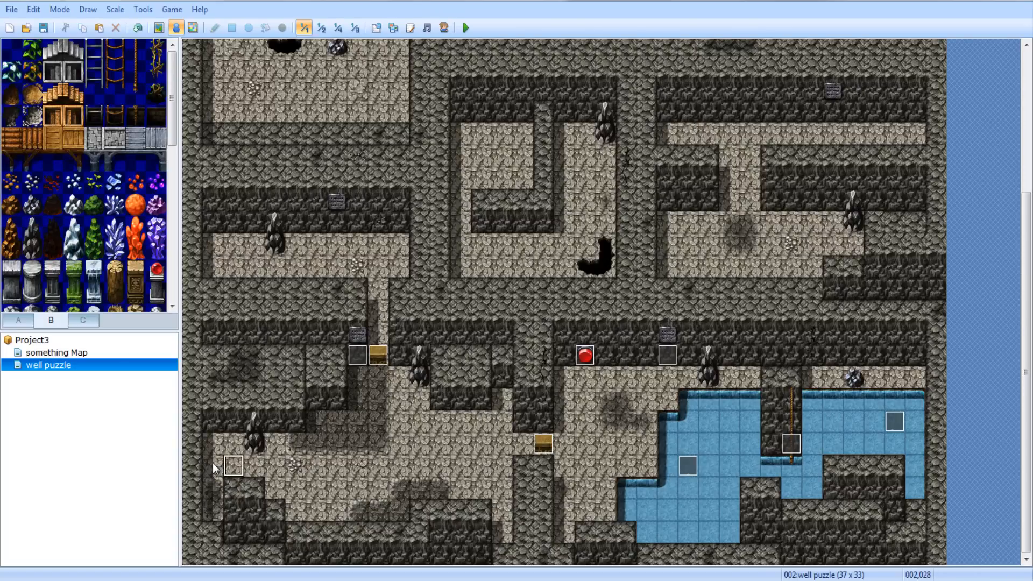
key(Right)
key(Right)
key(Right)
key(Right)
key(Right)
key(Right)
key(Right)
key(Right)
key(Right)
key(Right)
Change the copied hint event's message to "Max number of horizontal steps in this room." and save the event
double_click(358, 357)
click(495, 146)
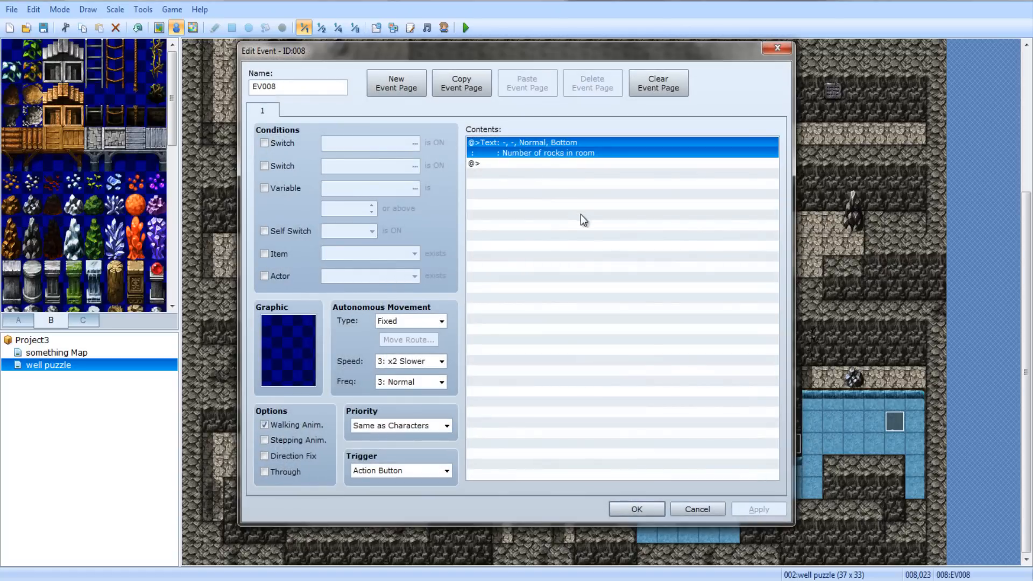
key(Return)
key(ctrl+a)
text(Max number of horizontal steps in this room.)
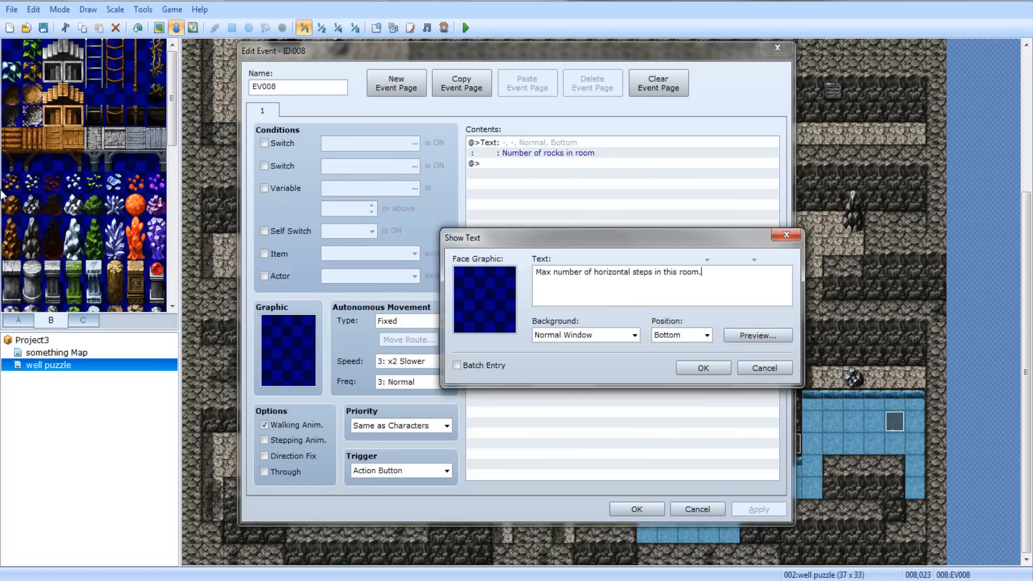
click(703, 370)
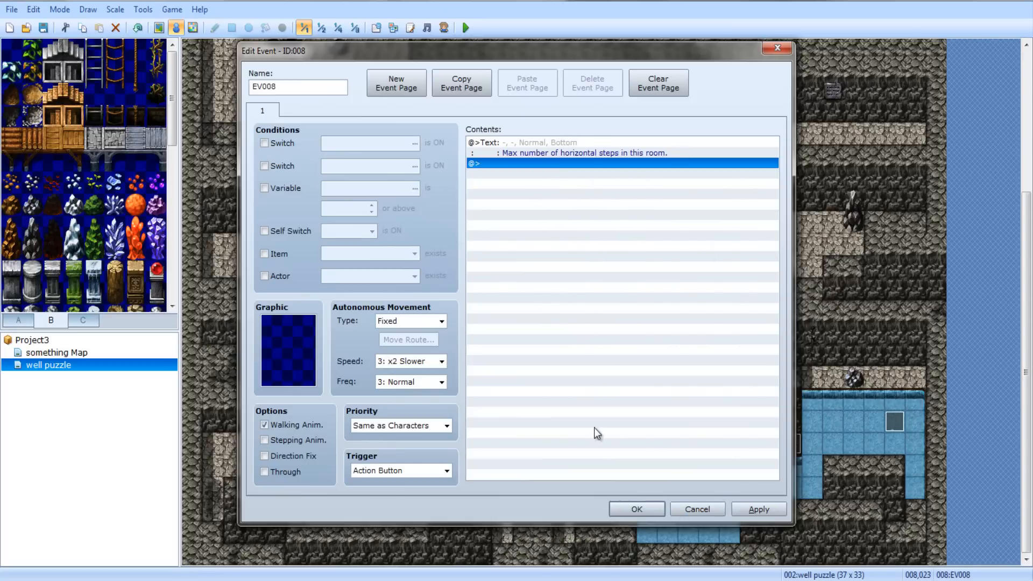
click(646, 511)
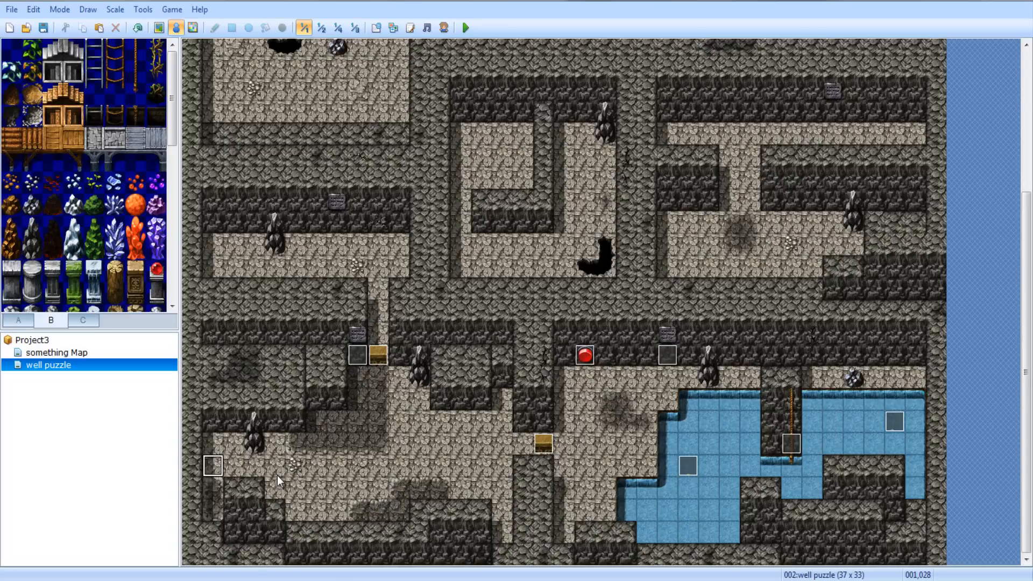
Recount the horizontal steps across the lower-left room between tiles 001,028 and 015,028
key(Right)
key(Right)
key(Right)
key(Right)
key(Right)
key(Right)
key(Right)
key(Right)
key(Right)
key(Right)
key(Right)
key(Right)
key(Right)
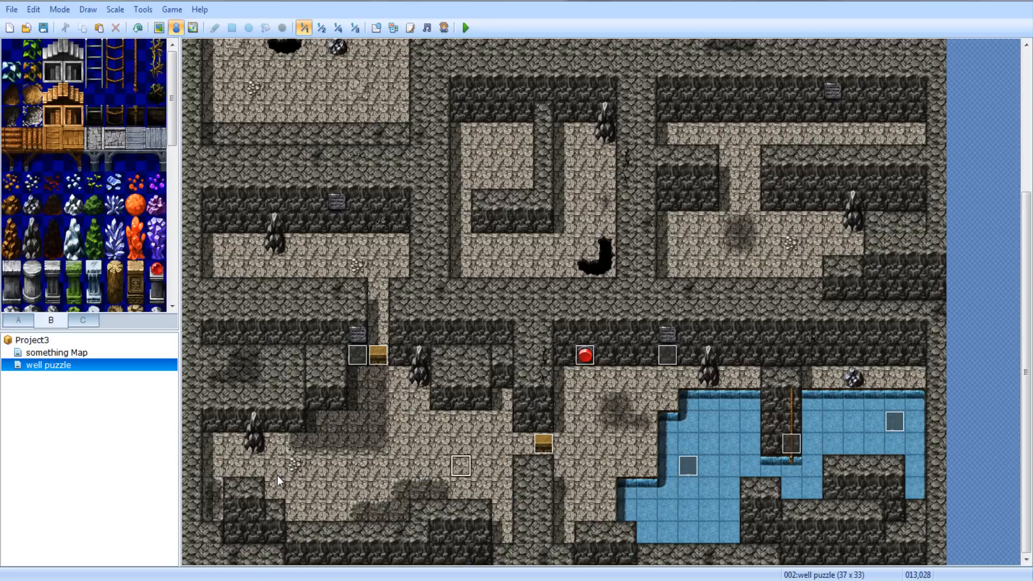
key(Left)
key(Left)
key(Left)
key(Left)
key(Left)
key(Left)
key(Left)
key(Left)
key(Left)
key(Left)
key(Left)
key(Left)
key(Left)
key(Left)
key(Right)
key(Right)
key(Right)
key(Right)
key(Right)
key(Right)
key(Right)
key(Right)
key(Right)
key(Right)
key(Left)
key(Left)
key(Left)
key(Left)
key(Left)
key(Left)
key(Left)
key(Left)
key(Left)
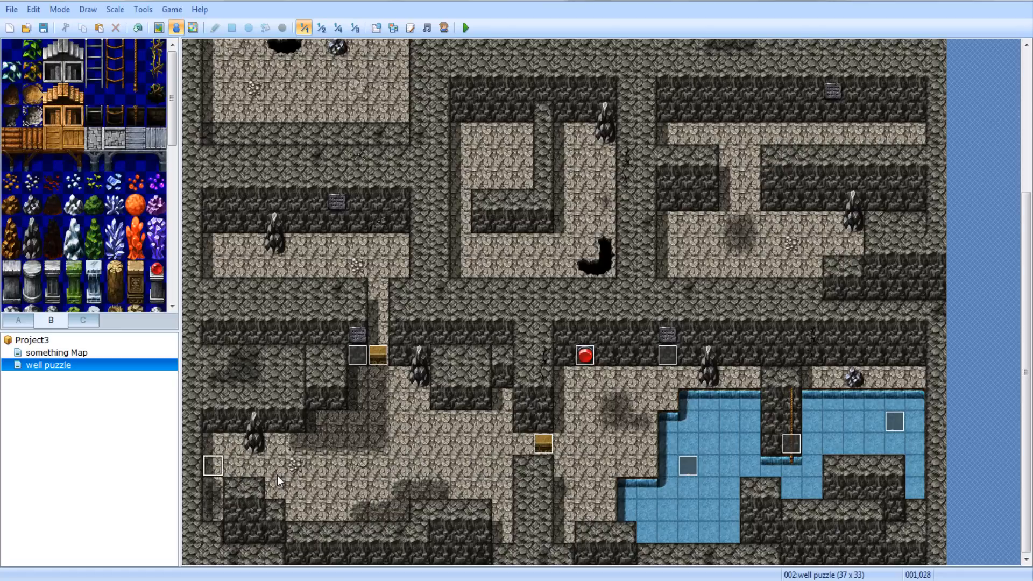
key(Right)
key(Right)
key(Right)
key(Right)
key(Right)
key(Right)
key(Right)
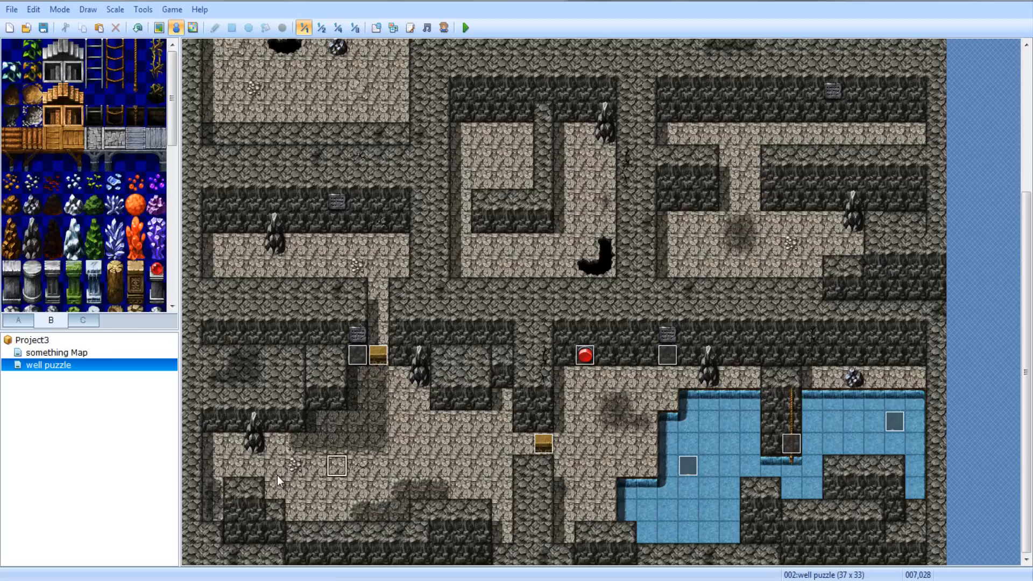
key(Right)
key(Right)
key(Right)
key(Right)
key(Right)
key(Right)
key(Right)
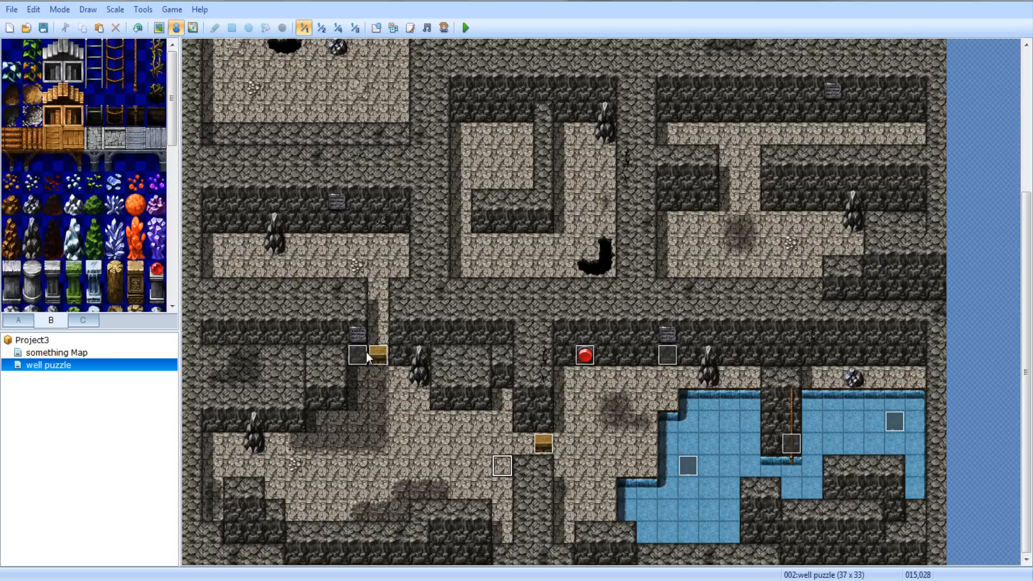
Copy the red number-input button event from the lower-right room onto tile 007,025 in the lower-left room and open the copy
click(588, 355)
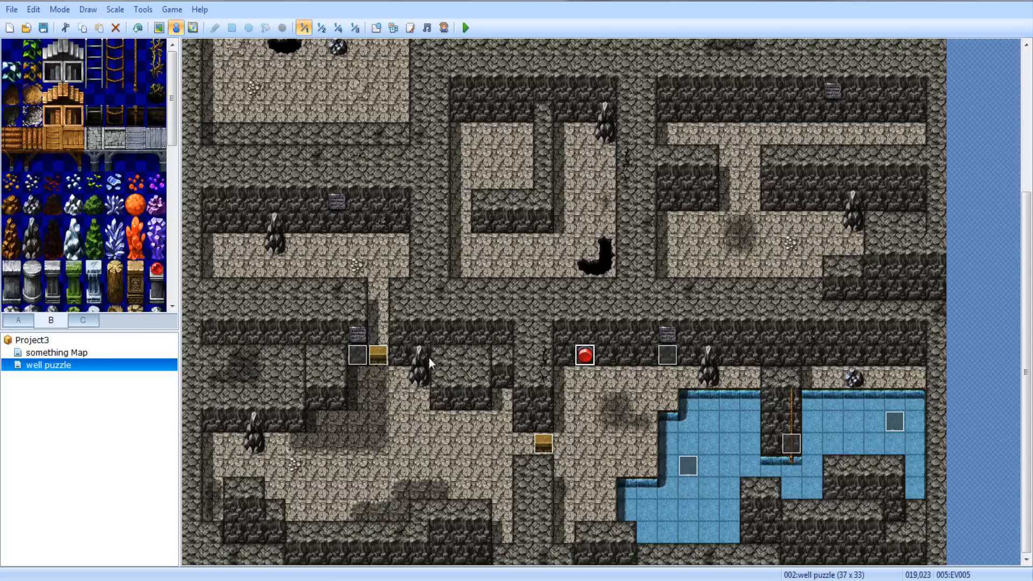
click(329, 399)
key(ctrl+v)
double_click(335, 402)
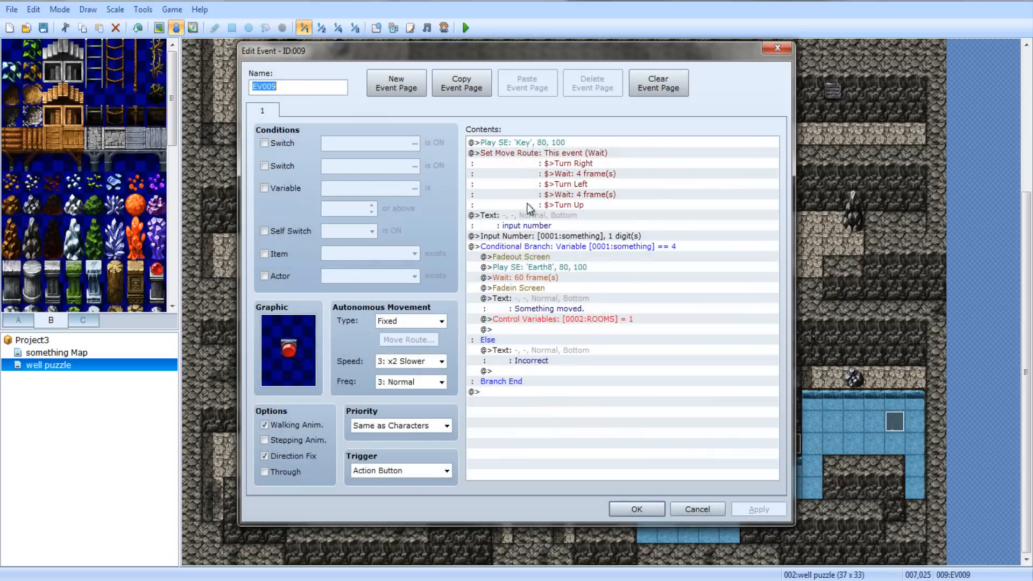
Set the copied button's number input to 2 digits and its conditional branch to check for 15
double_click(544, 236)
drag(682, 313, 635, 333)
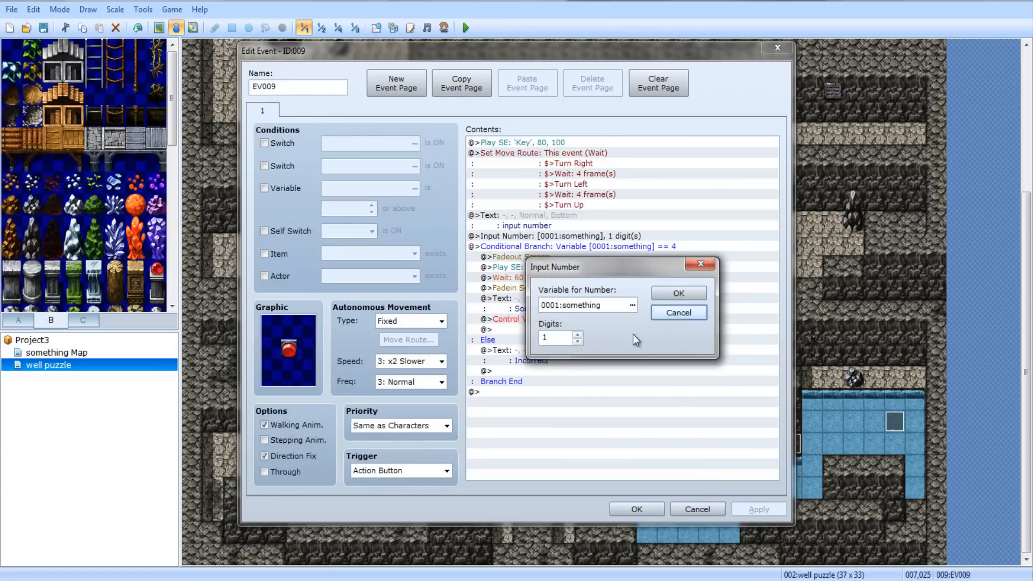
click(574, 334)
click(576, 335)
click(679, 292)
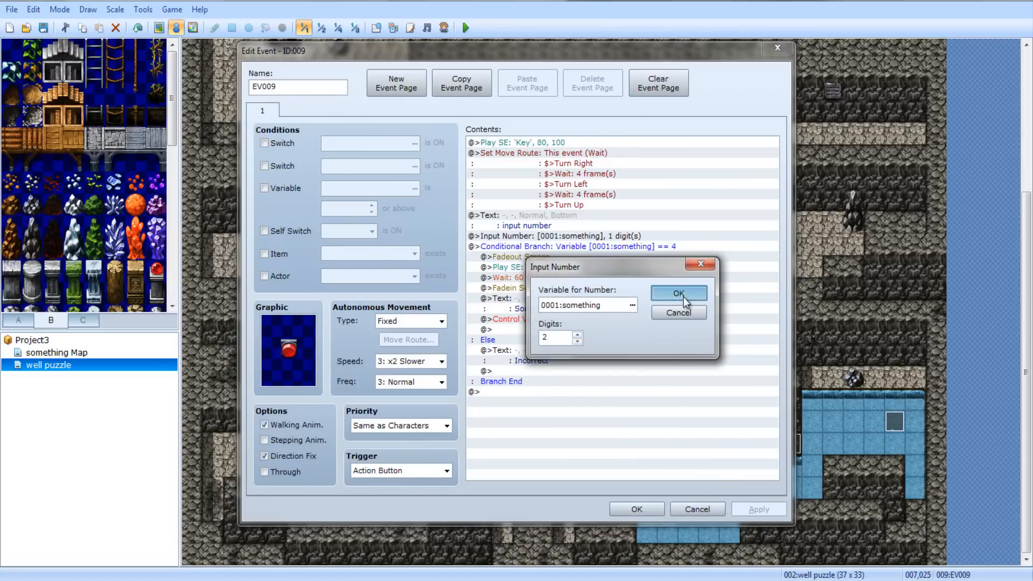
click(566, 249)
double_click(566, 250)
key(BackSpace)
text(15)
click(662, 423)
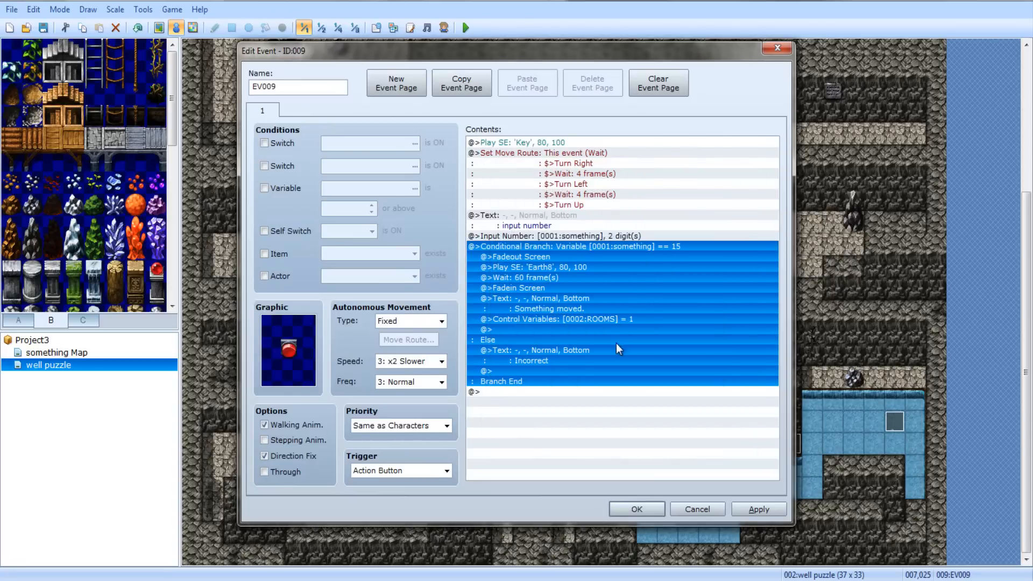
Review the ROOMS variable command in the copied button's correct-answer branch and save the event
click(616, 341)
click(543, 268)
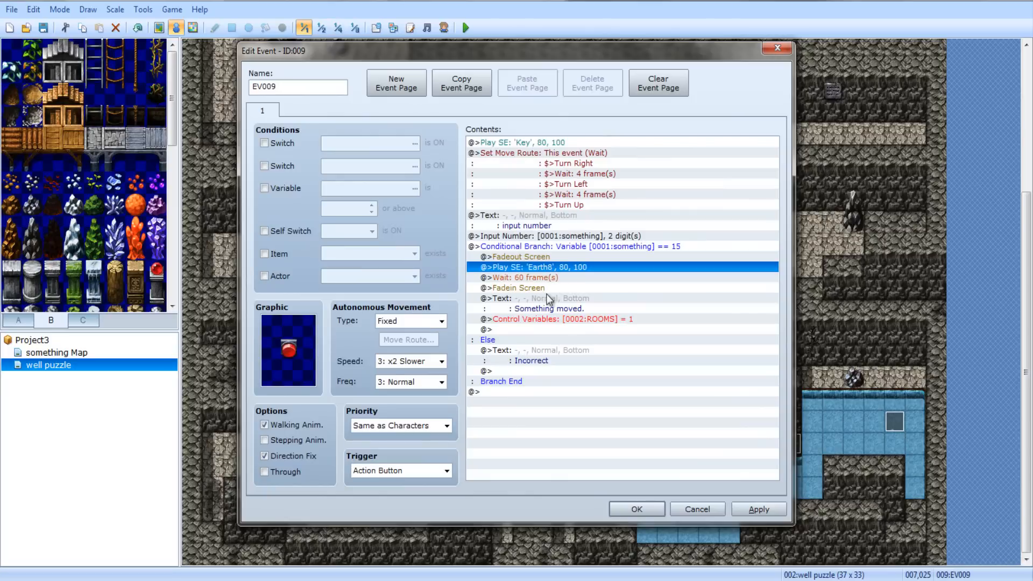
click(566, 319)
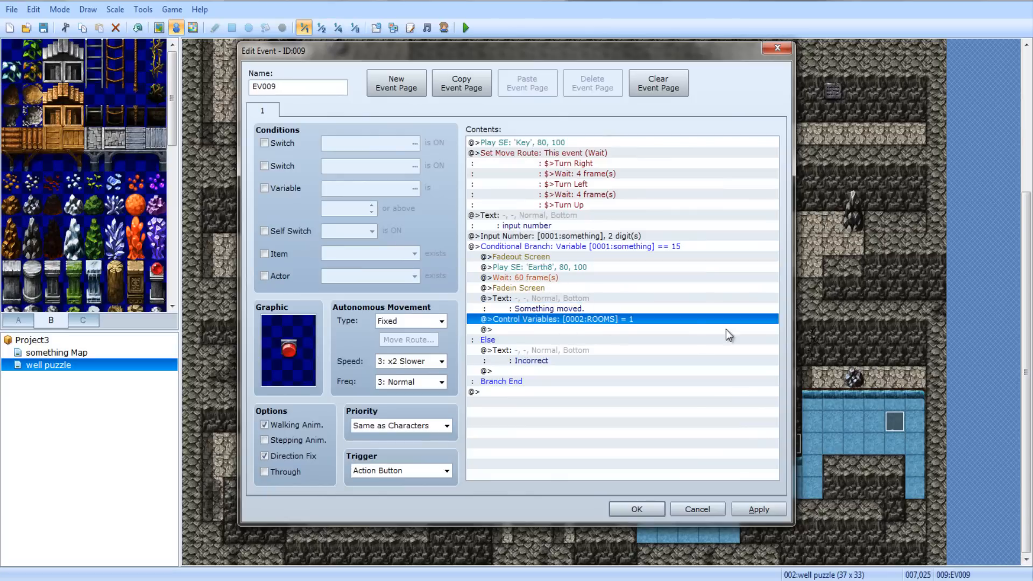
key(Return)
click(614, 318)
click(662, 435)
click(637, 507)
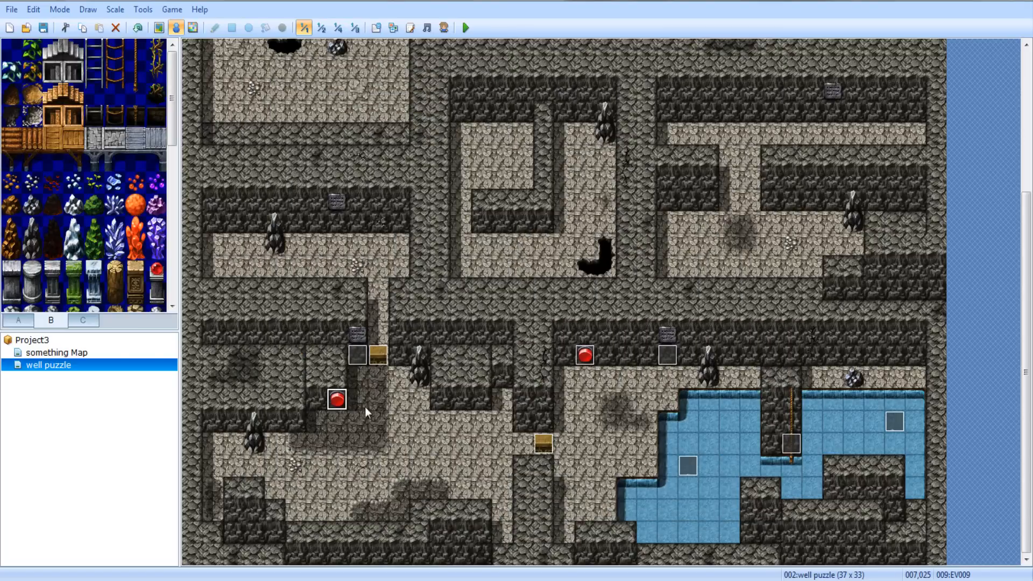
Change the lower-left button's ROOMS variable command to add 1, save the event and check the command list
double_click(339, 401)
right_click(615, 319)
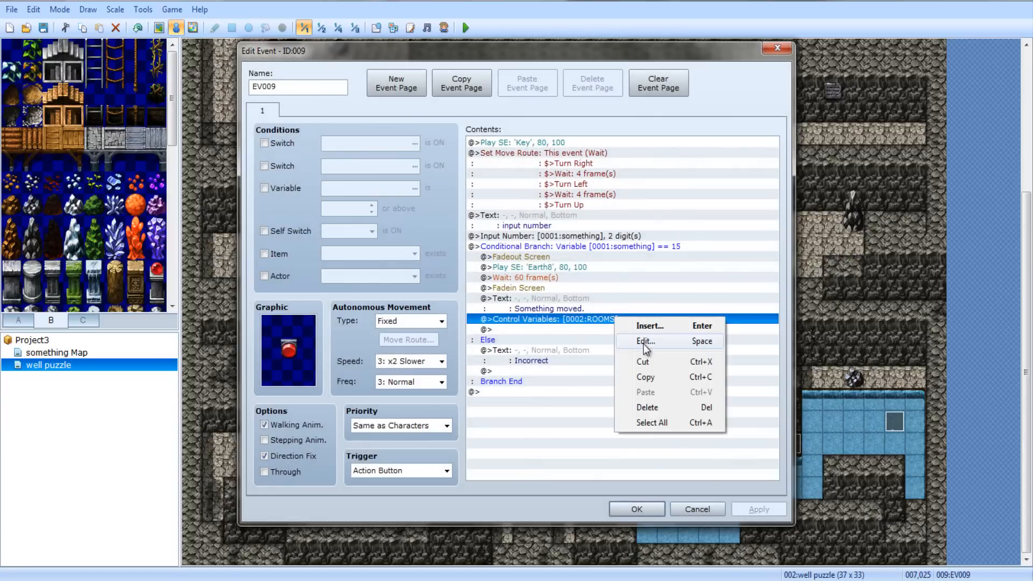
click(644, 341)
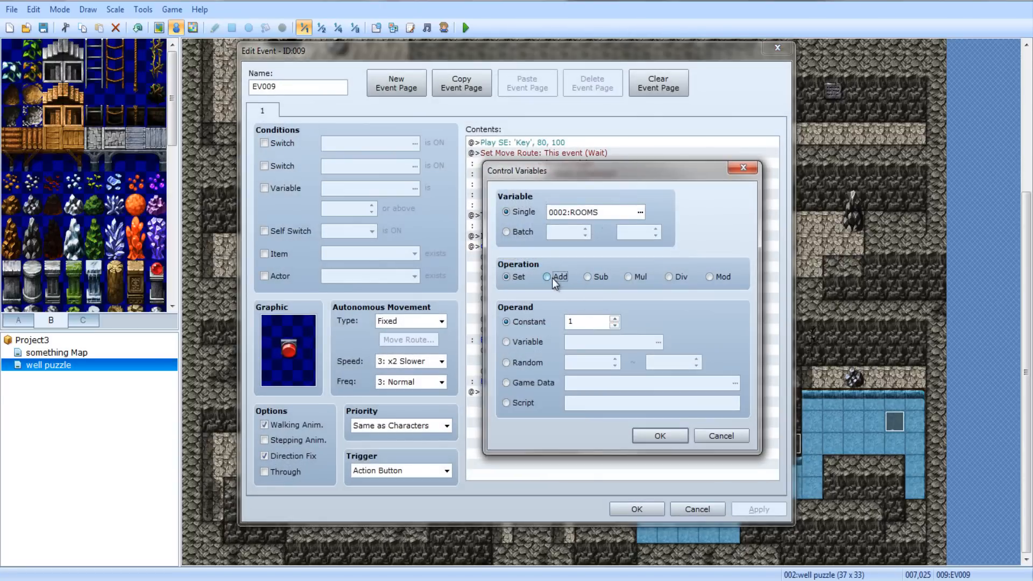
click(654, 437)
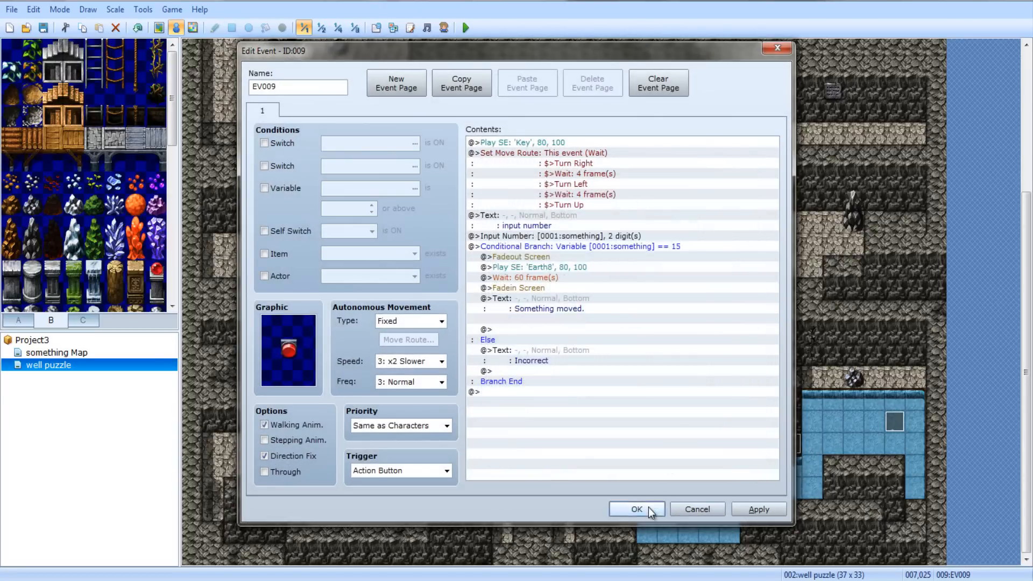
click(647, 505)
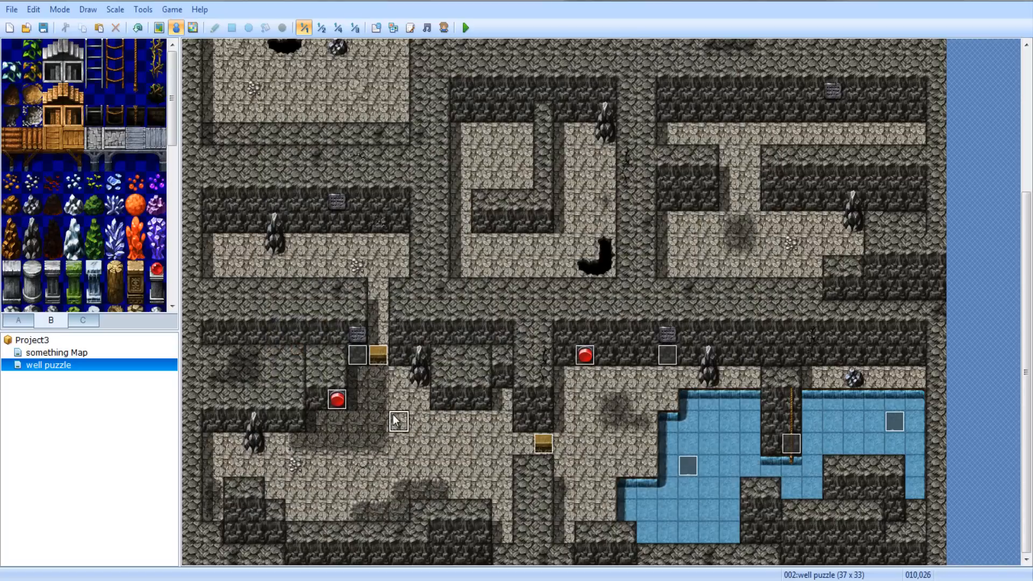
double_click(336, 402)
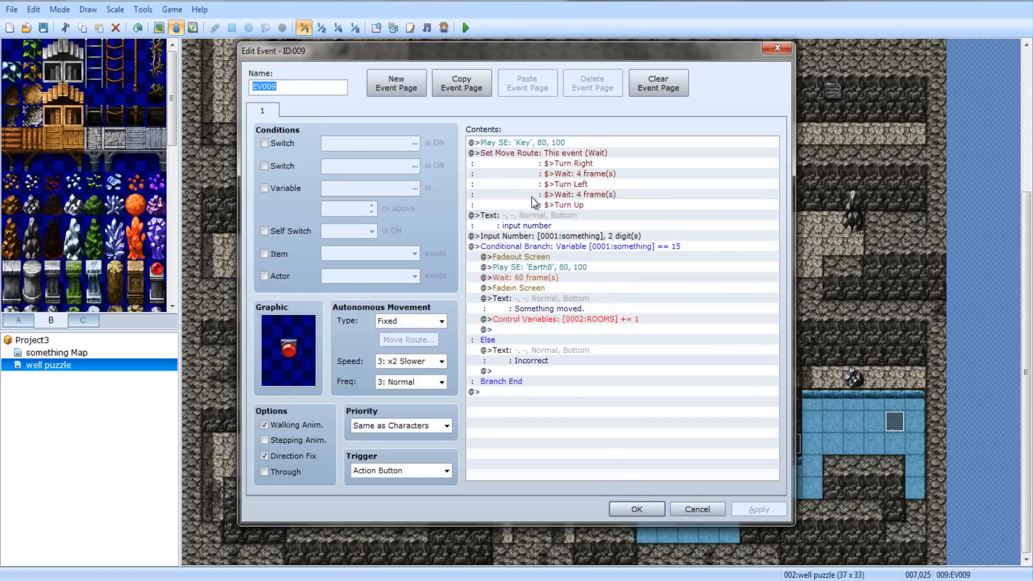
click(698, 510)
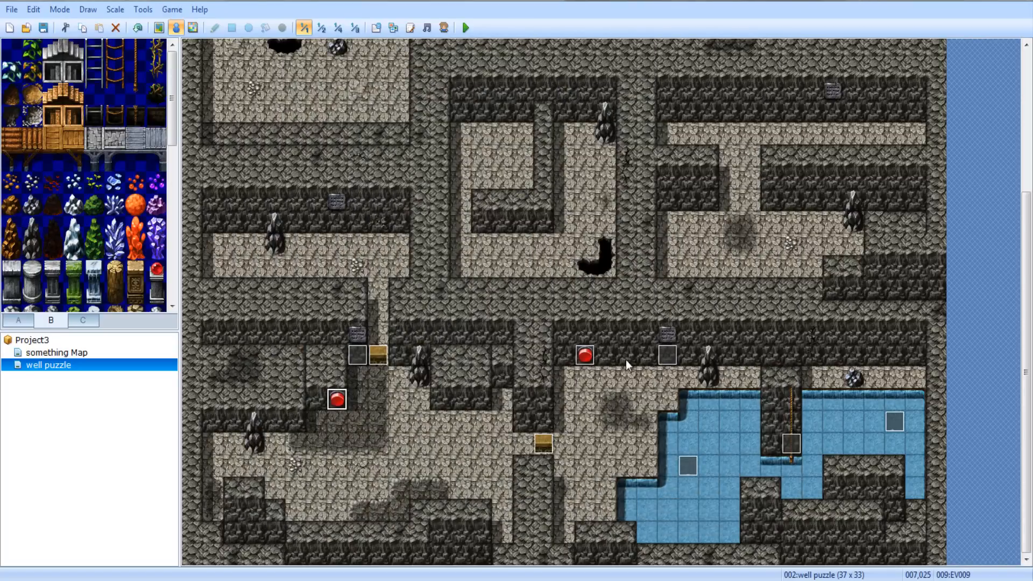
Duplicate the lower-right button's event page as page 2 and make it require Self Switch A
double_click(584, 355)
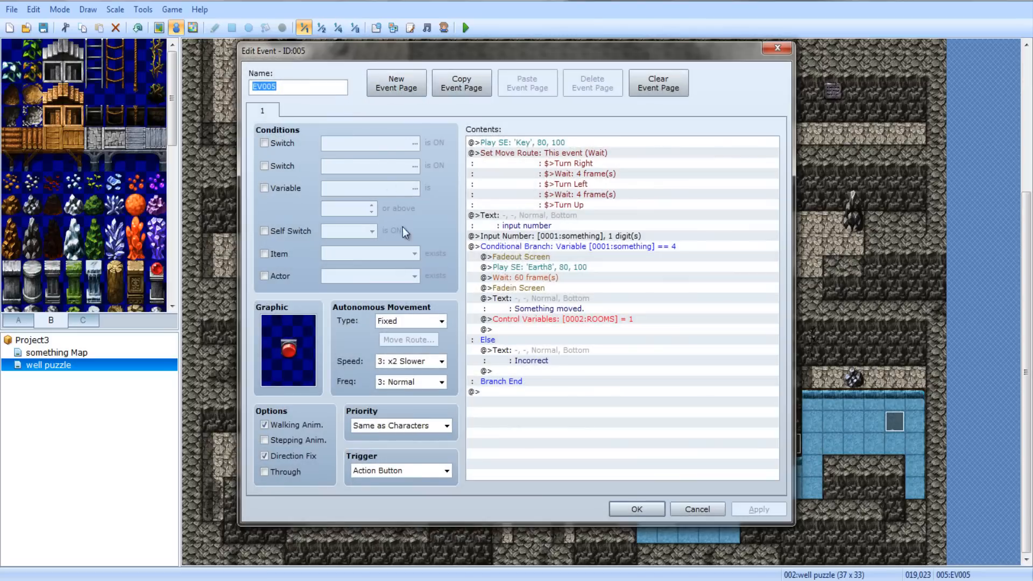
click(466, 90)
click(539, 86)
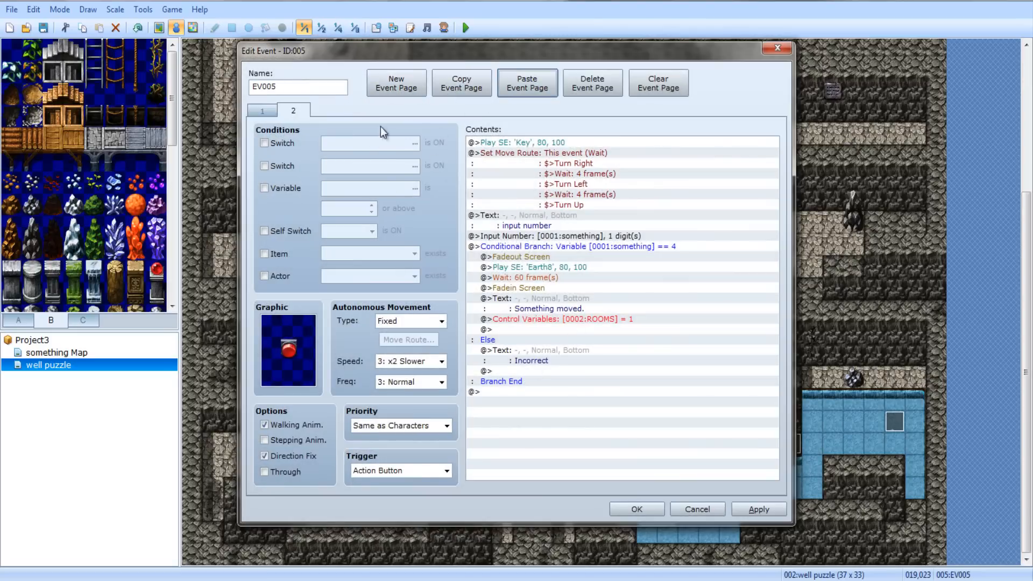
click(285, 231)
click(362, 232)
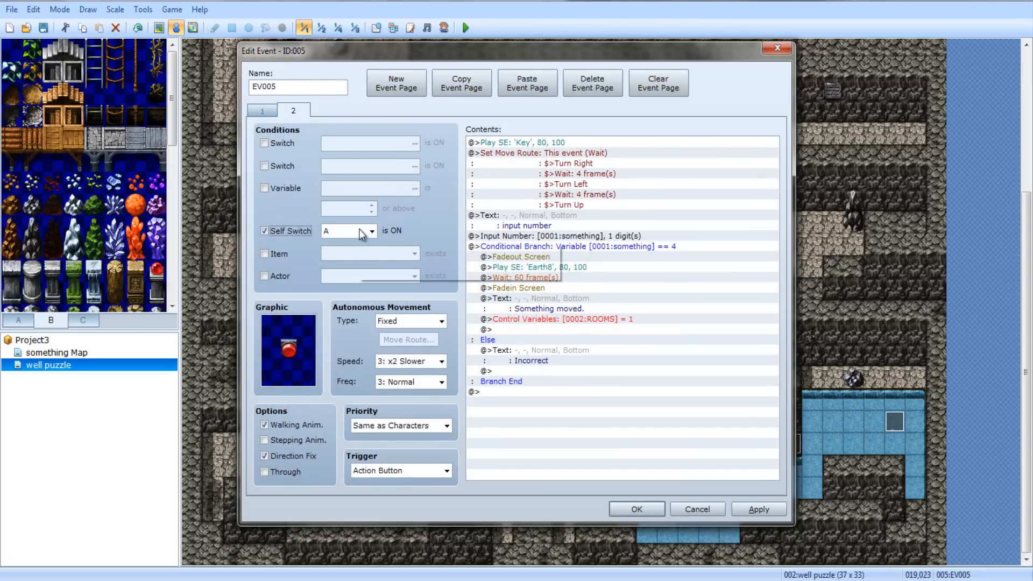
Remove all commands from page 2 and set its graphic to the pressed red button from !Switch2
click(544, 143)
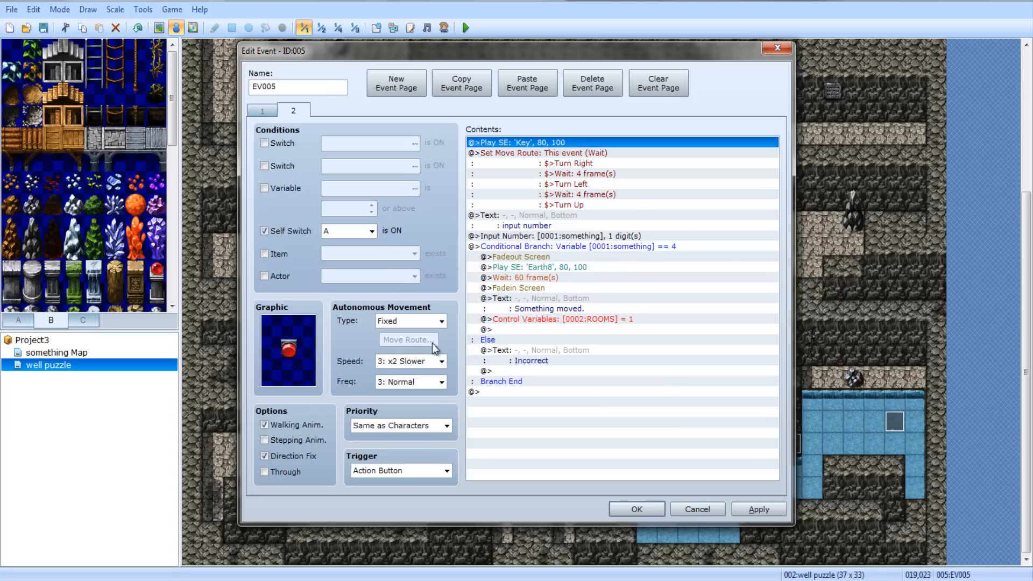
key(Delete)
key(Delete)
key(Delete)
key(Delete)
key(Delete)
double_click(308, 347)
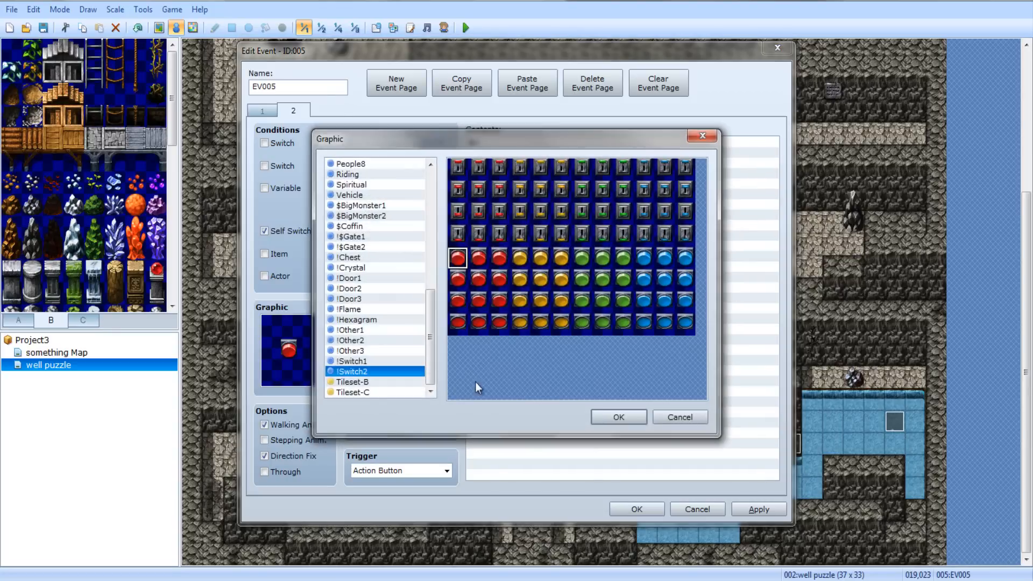
double_click(464, 322)
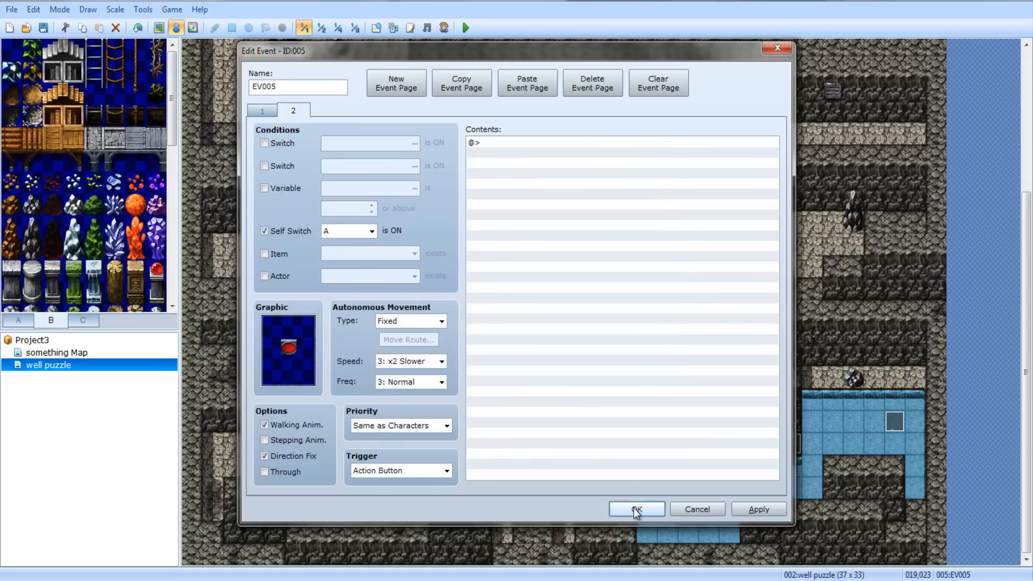
Copy page 2, add Control Self Switch A = ON after page 1's ROOMS command, and save the event
click(459, 83)
drag(647, 515, 260, 108)
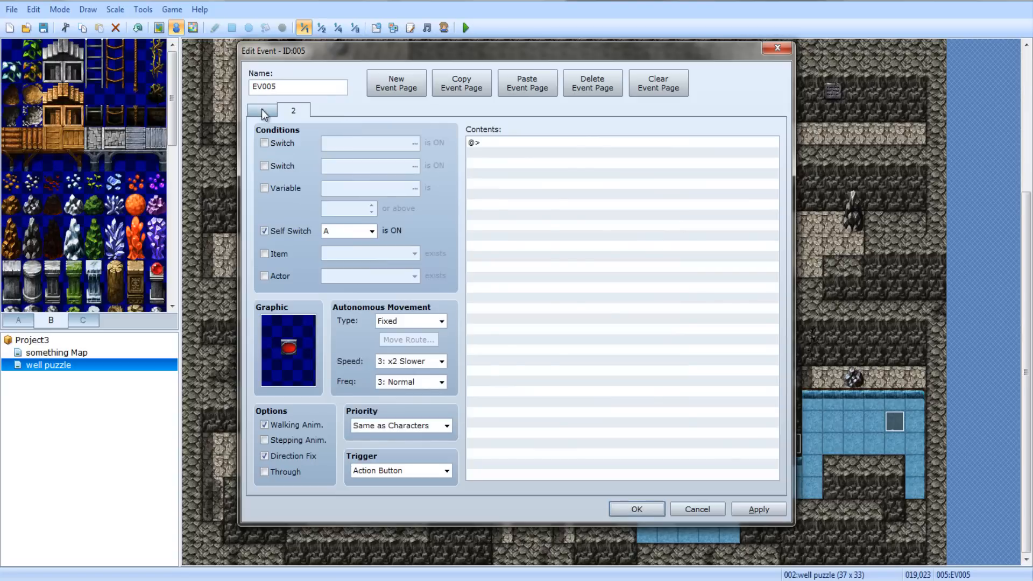
click(261, 110)
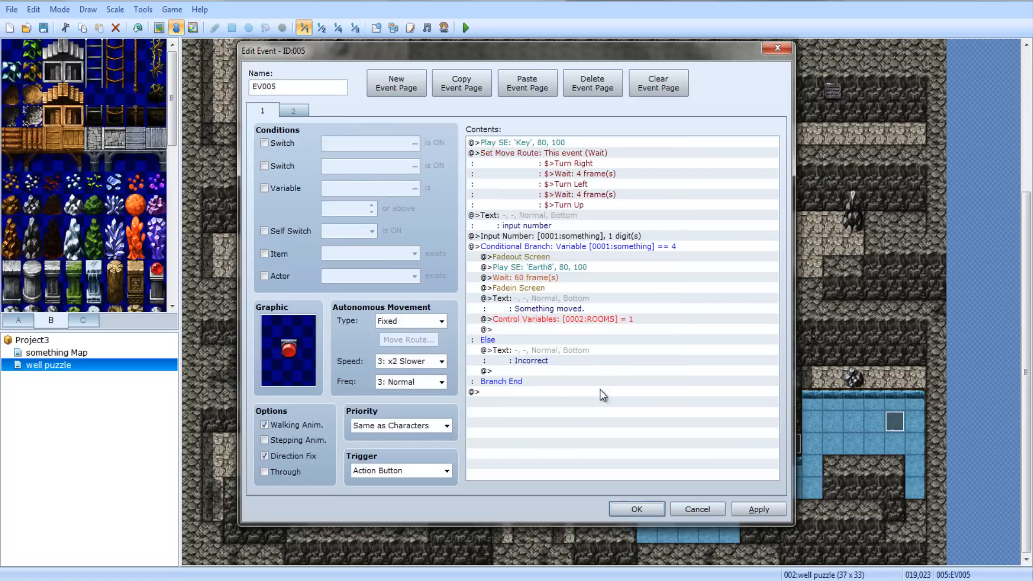
double_click(525, 329)
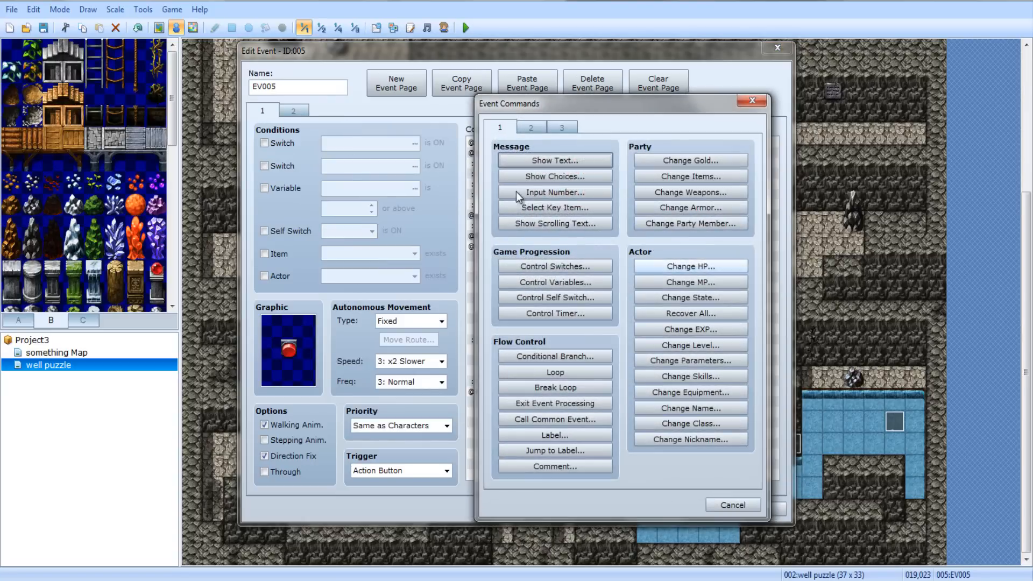
click(567, 298)
click(682, 289)
click(613, 508)
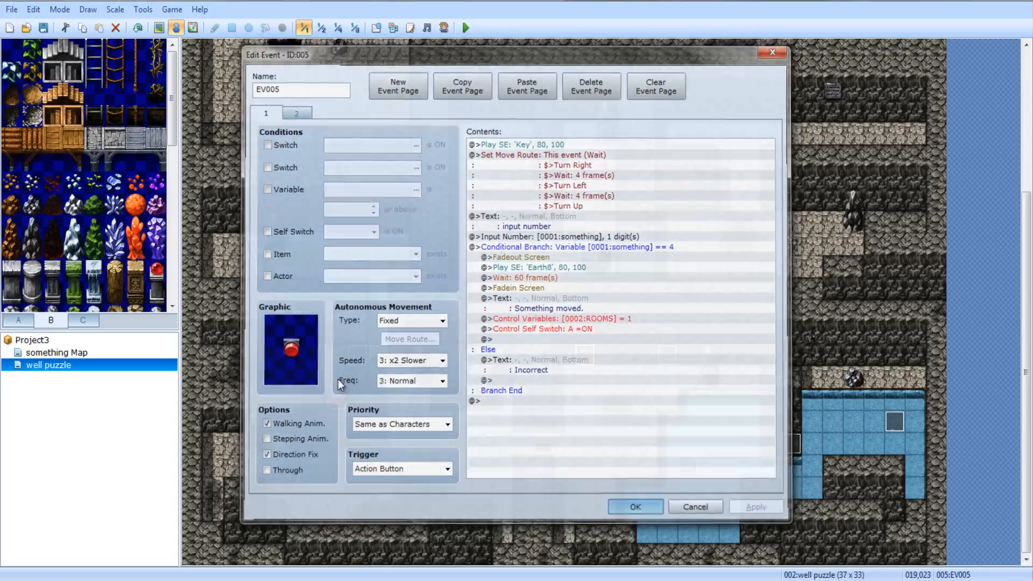
Paste the copied page into the lower-left button and turn Self Switch A ON after page 1's ROOMS command
double_click(335, 400)
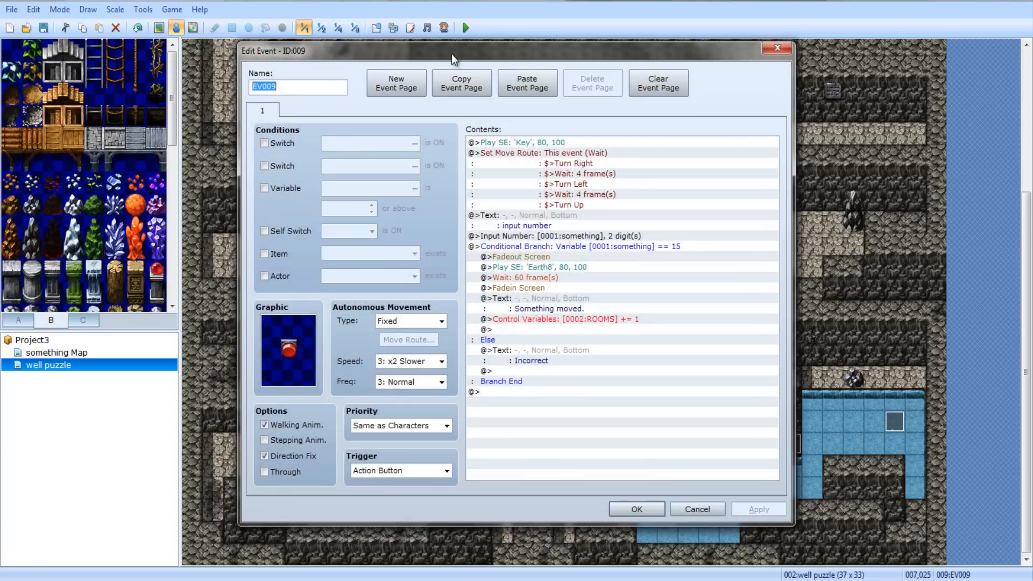
click(521, 85)
click(263, 111)
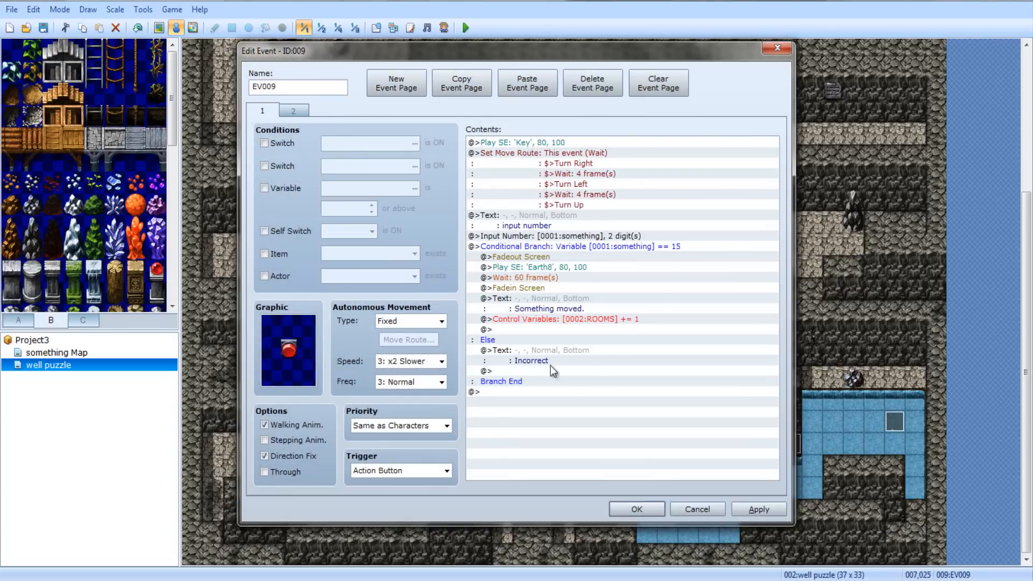
double_click(534, 331)
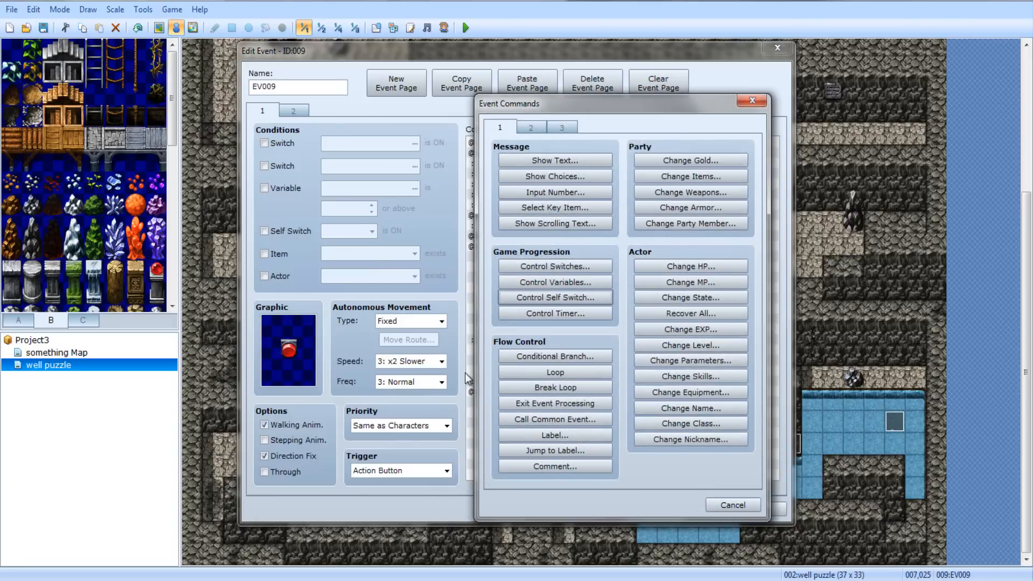
click(560, 302)
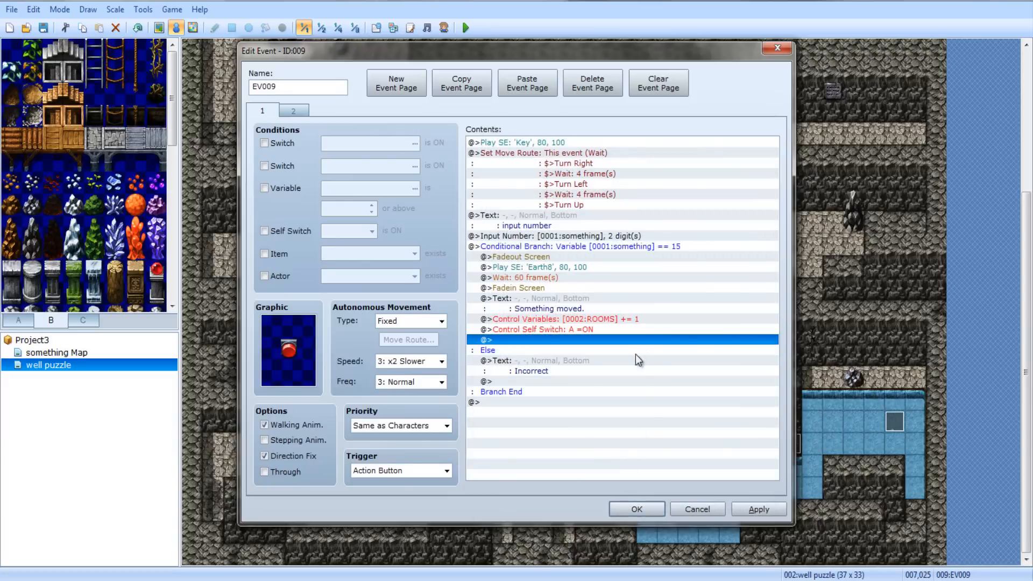
Copy the lower-left button's ROOMS += 1 command, replace the lower-right button's ROOMS command with it, and save both events
click(614, 318)
click(636, 509)
double_click(589, 351)
click(615, 318)
key(Delete)
key(ctrl+v)
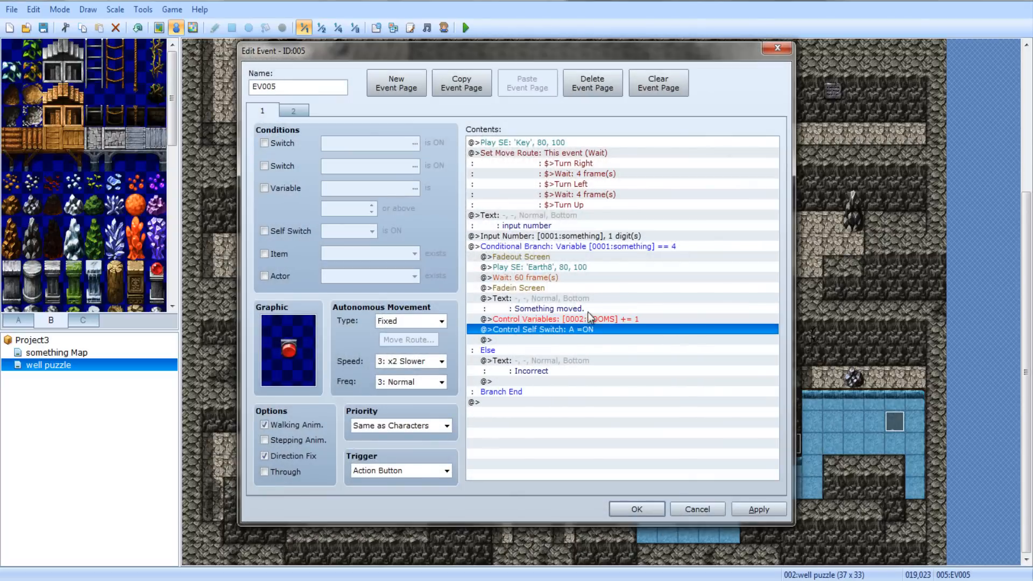
click(622, 507)
click(419, 400)
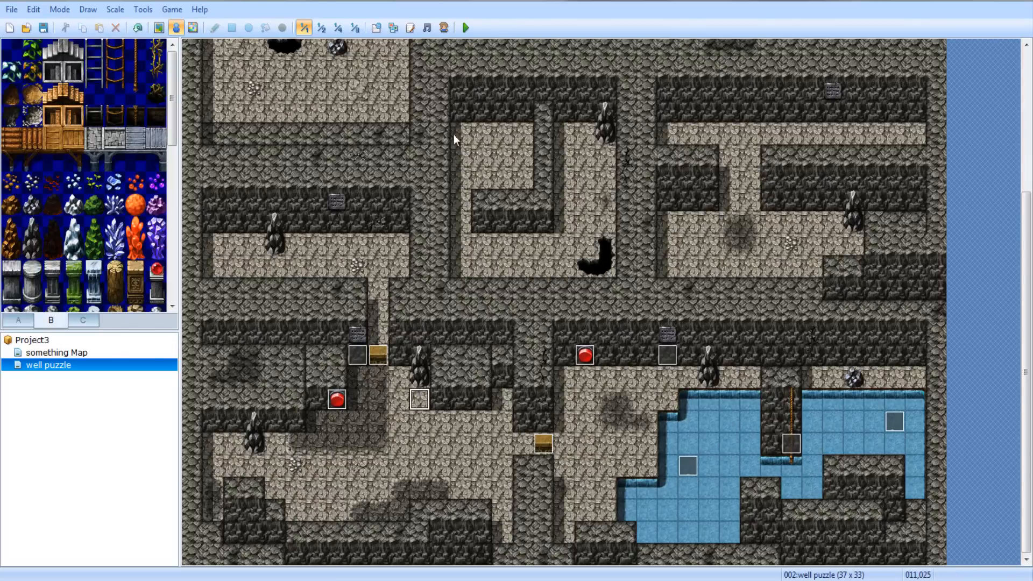
Start a playtest, enter the well from the village and walk up to the pool room's red button
click(466, 27)
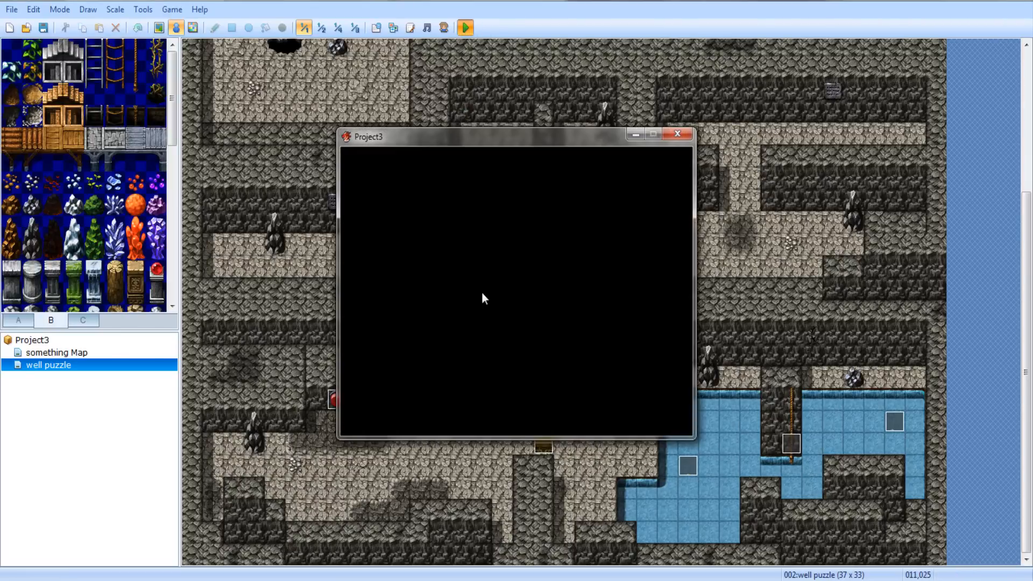
key(Return)
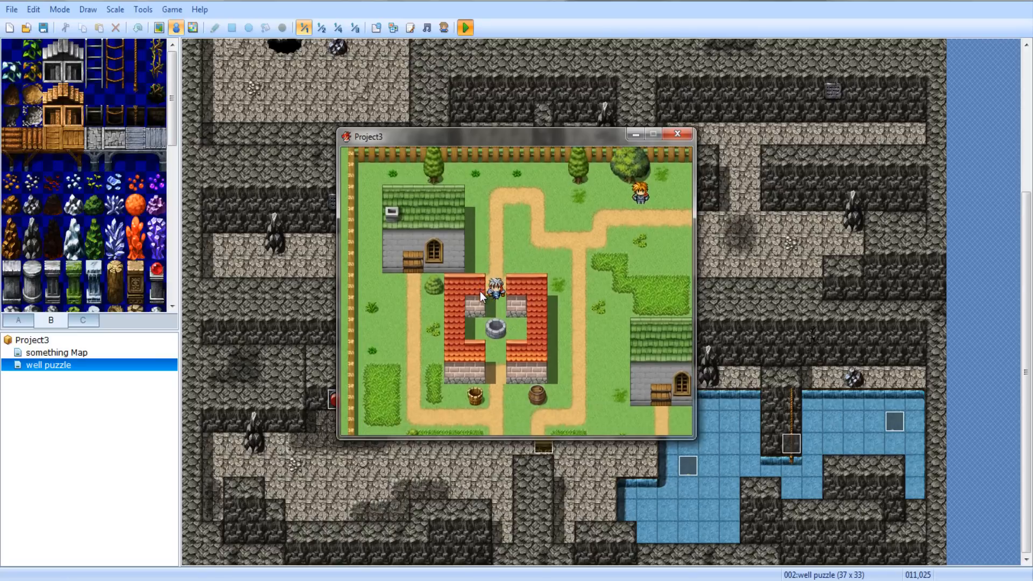
key(Down)
key(Return)
key(Return)
key(Left)
key(Left)
key(Return)
key(Up)
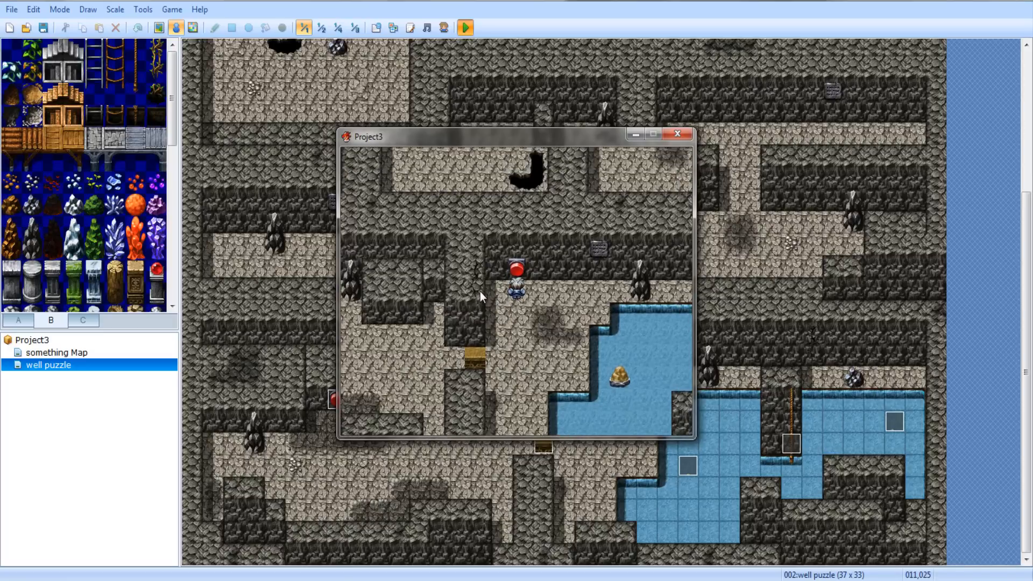
Test the pool room's button by entering 4 at its number prompt, and visit the hint plaque
key(Return)
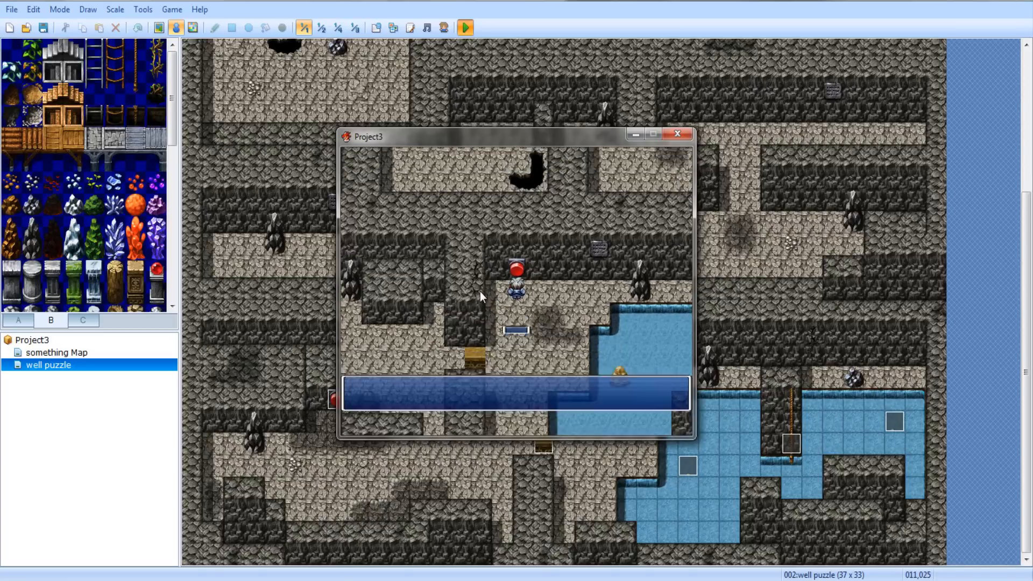
key(Return)
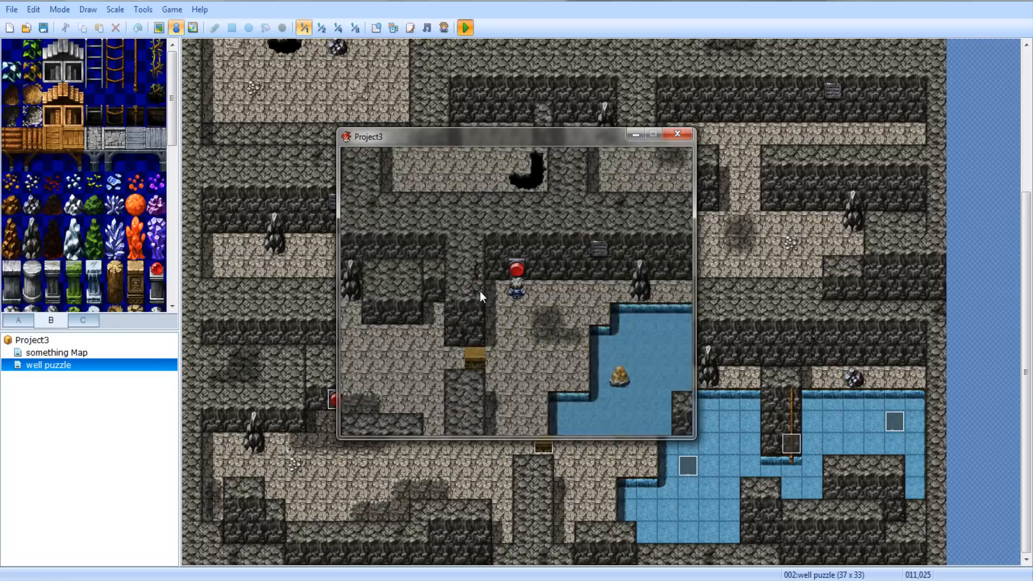
key(Return)
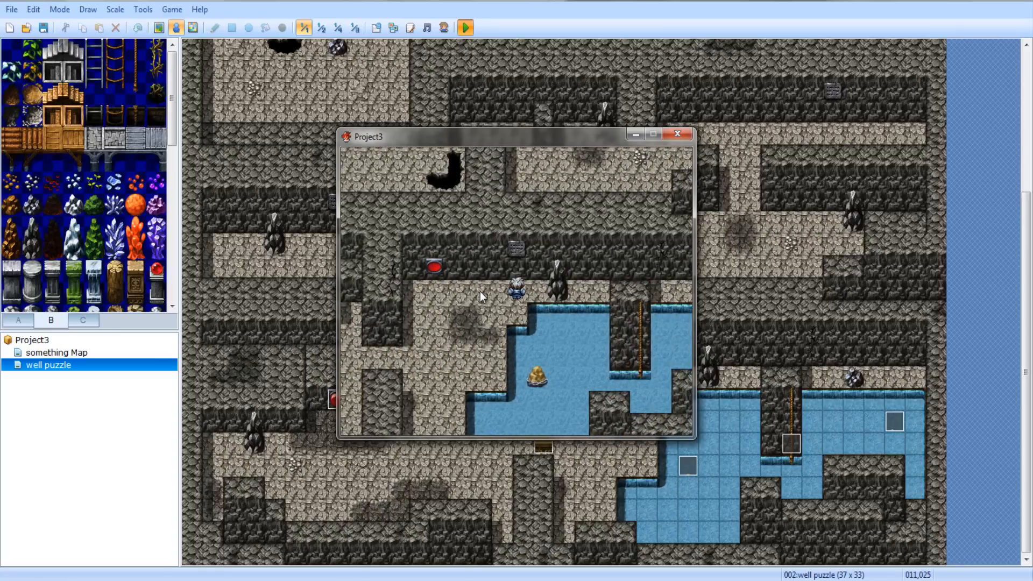
key(Return)
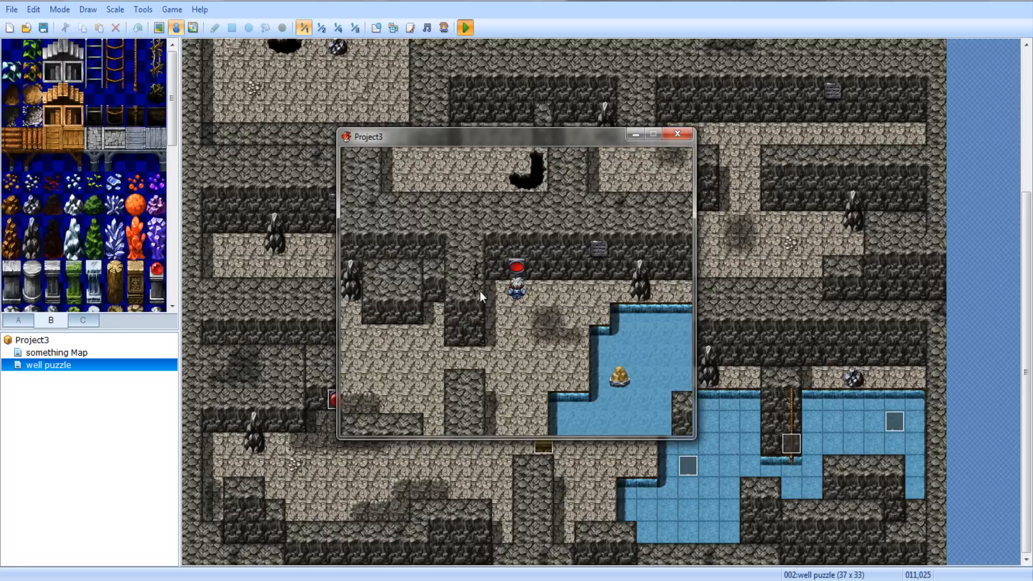
Walk through the unblocked passage into the next room, check its hint plaque and stand below its red button
key(Down)
key(Down)
key(Left)
key(Down)
key(Left)
key(Left)
key(Left)
key(Left)
key(Left)
key(Left)
key(Left)
key(Left)
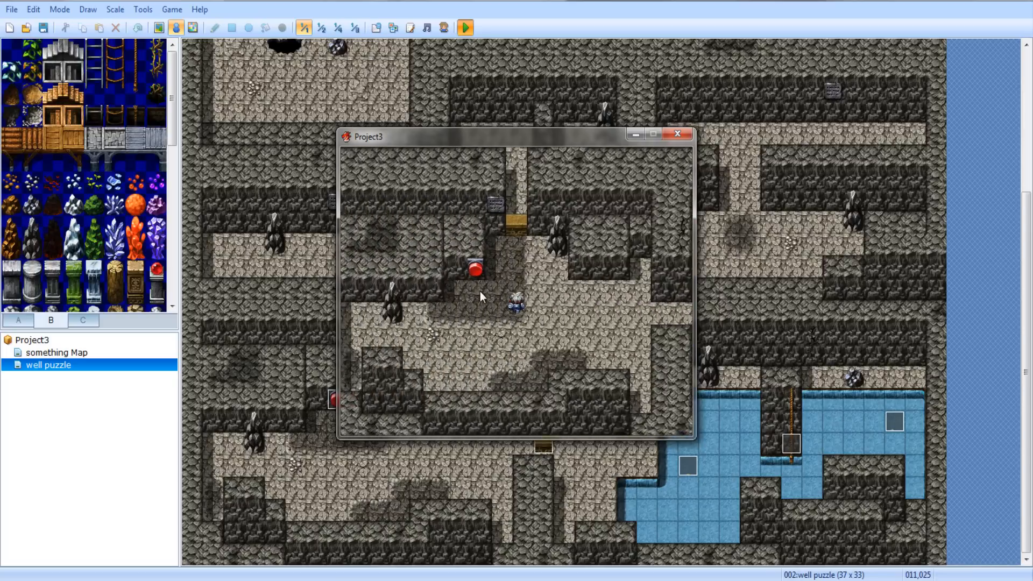
key(Up)
key(Up)
key(Return)
key(Down)
key(Left)
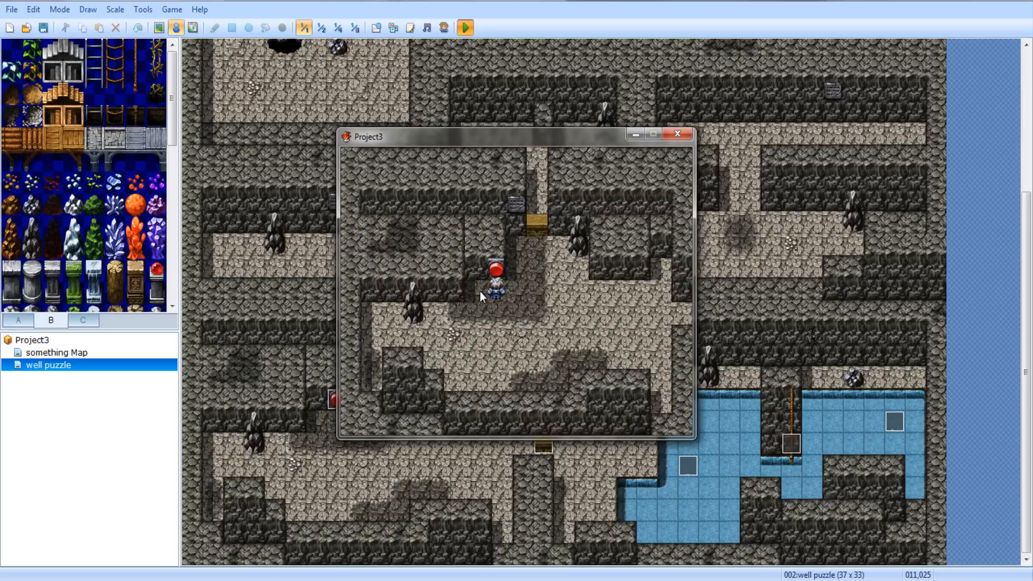
Test the second button by entering 15, read the room's hint plaque, and end the playtest
key(Up)
key(Return)
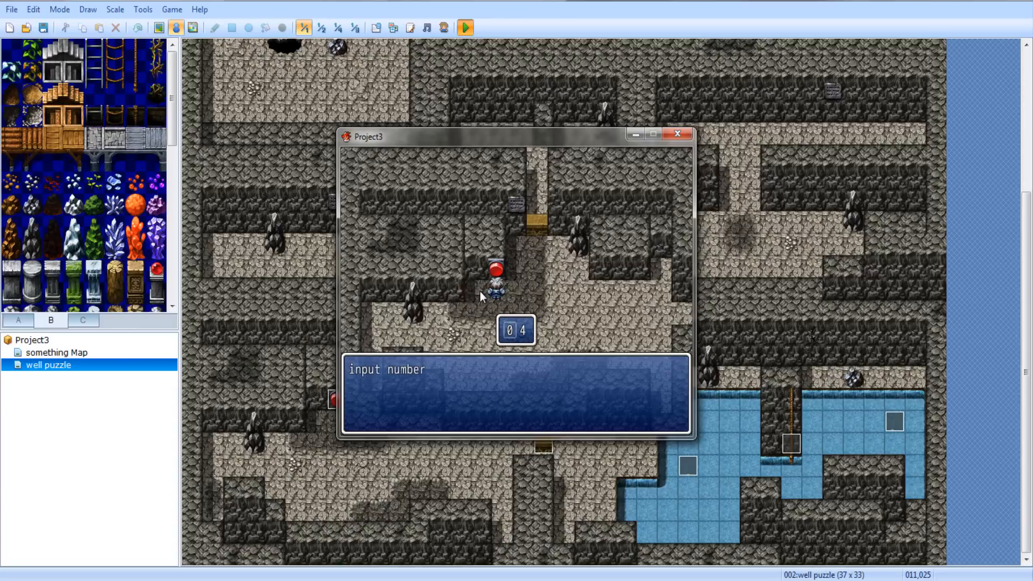
key(Return)
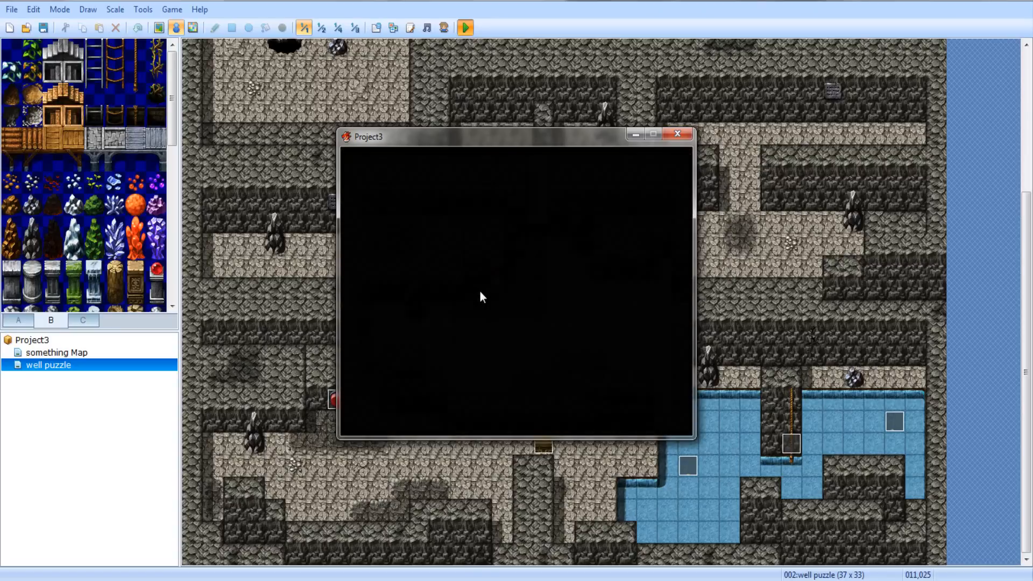
key(Return)
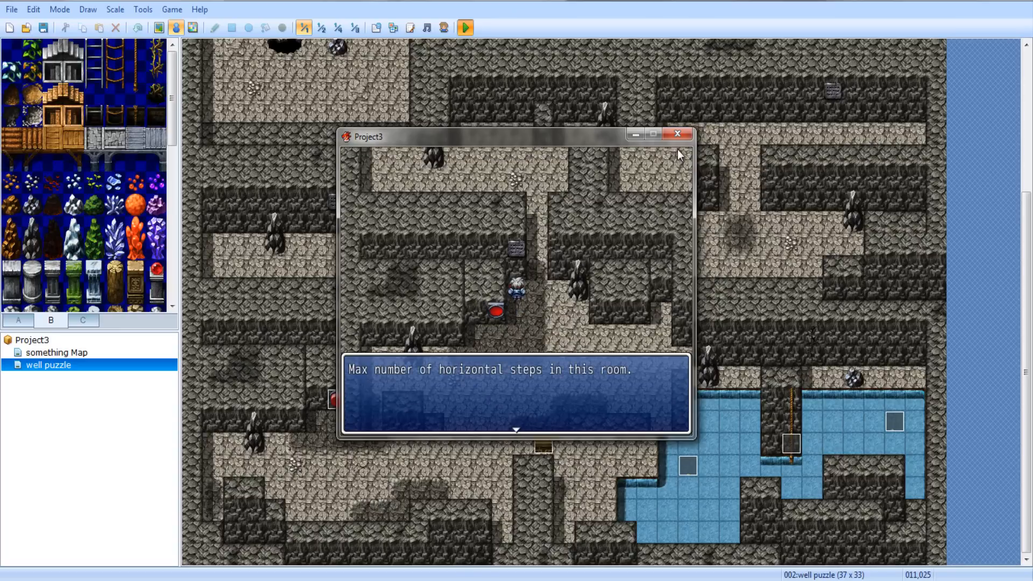
key(Return)
Open the pool room button's event and view its graphic selection without changing it
double_click(587, 353)
click(528, 153)
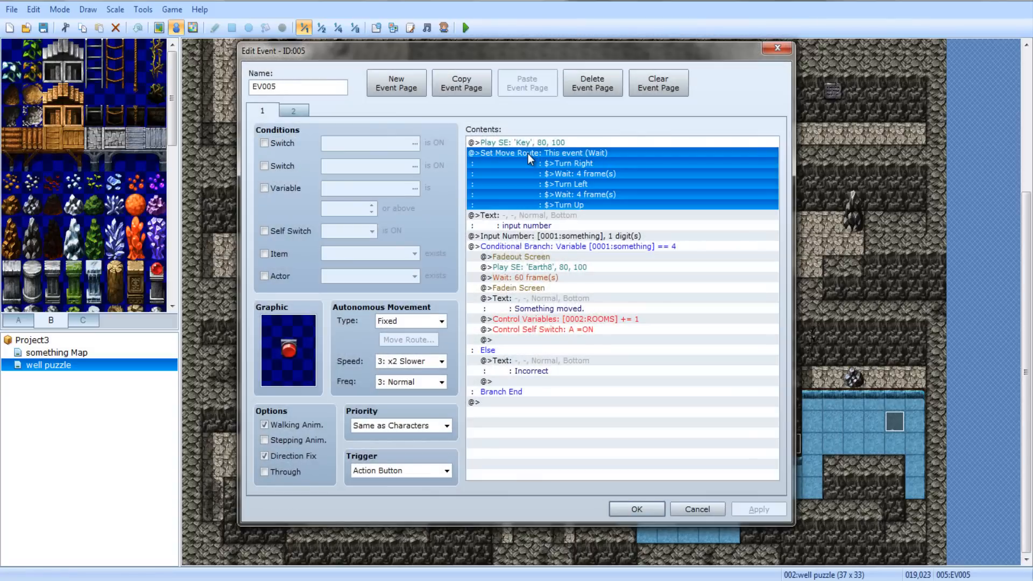
double_click(301, 350)
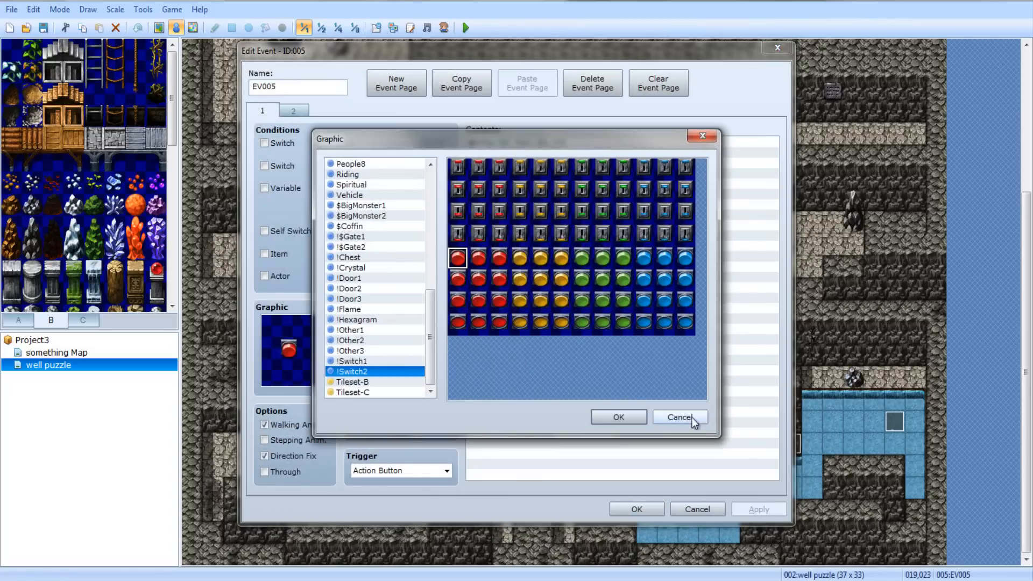
click(672, 410)
double_click(551, 153)
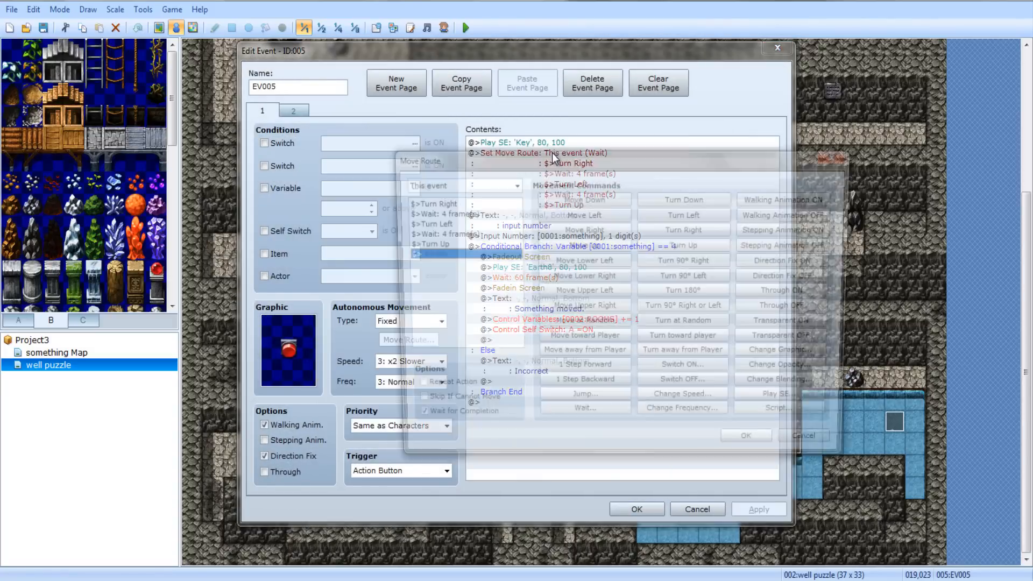
click(427, 202)
key(Delete)
key(Delete)
key(Delete)
key(Delete)
key(Delete)
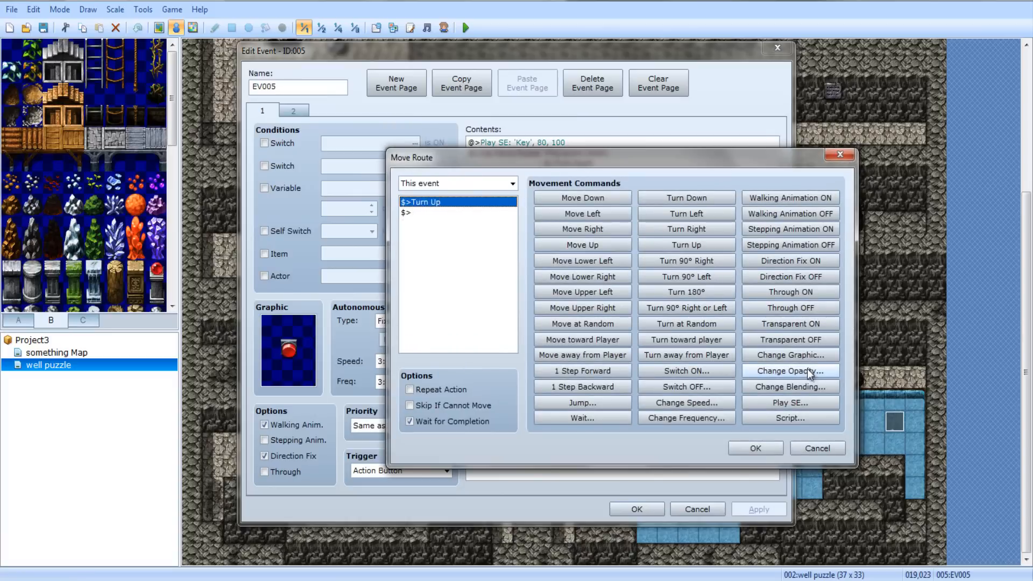
click(808, 354)
drag(536, 254, 540, 376)
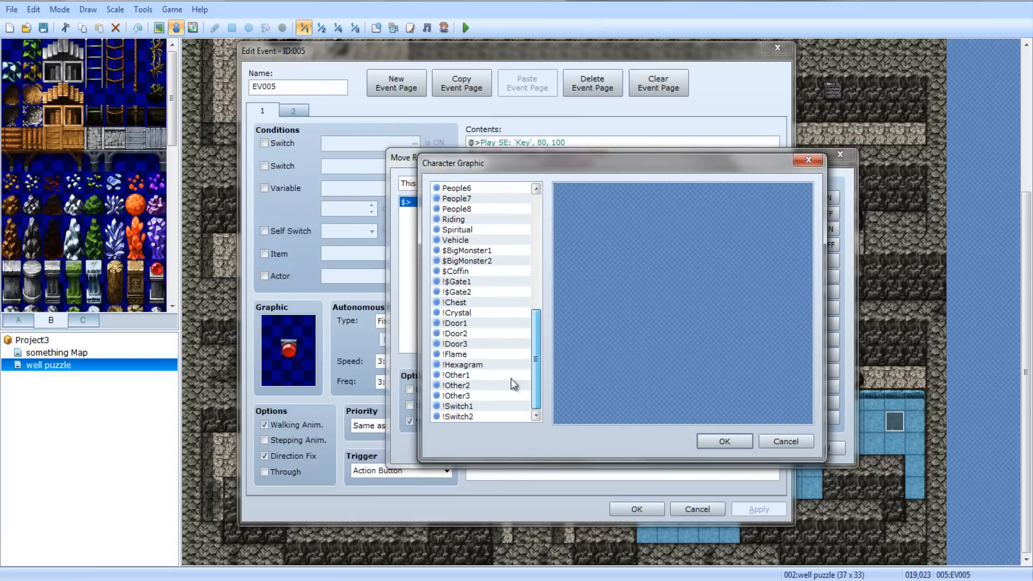
click(478, 376)
click(476, 386)
click(479, 397)
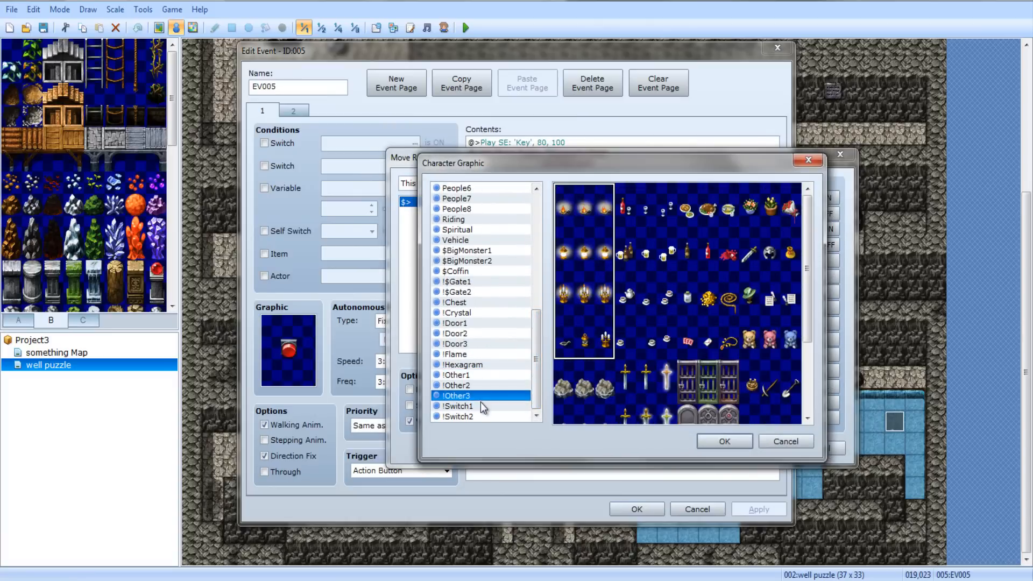
click(786, 441)
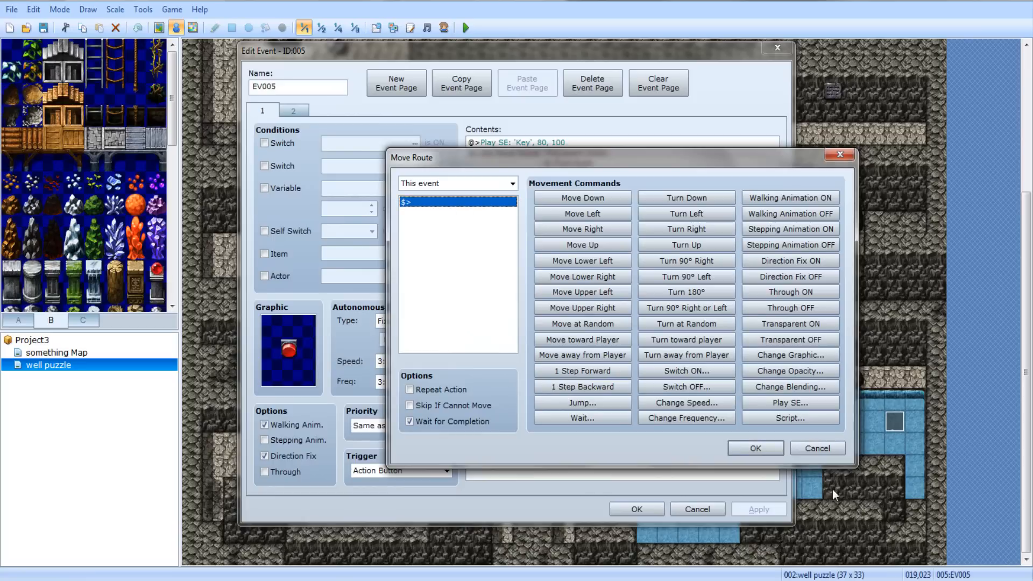
click(827, 449)
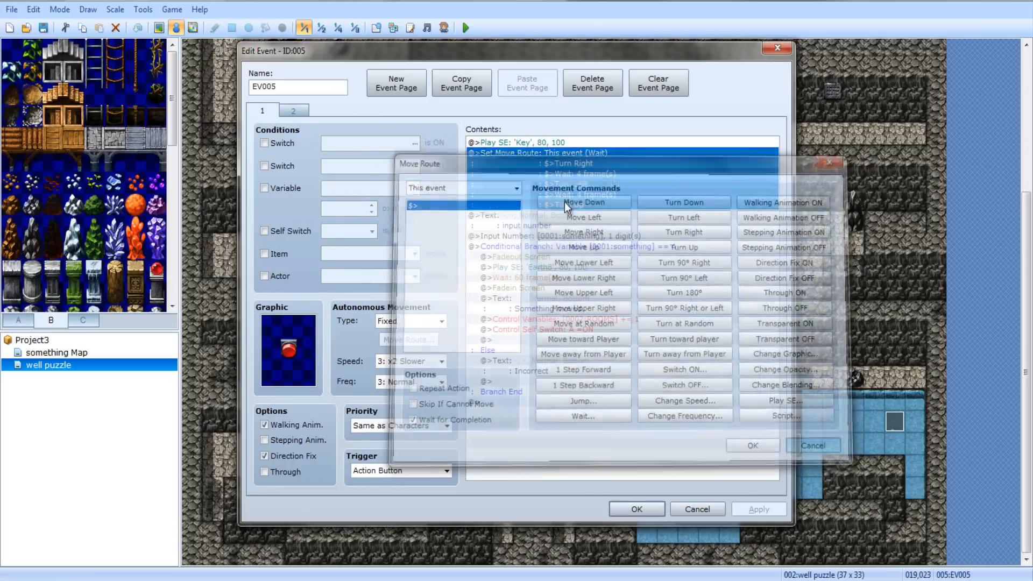
Delete the Set Move Route command from page 1 of the button's event and check page 2
key(Delete)
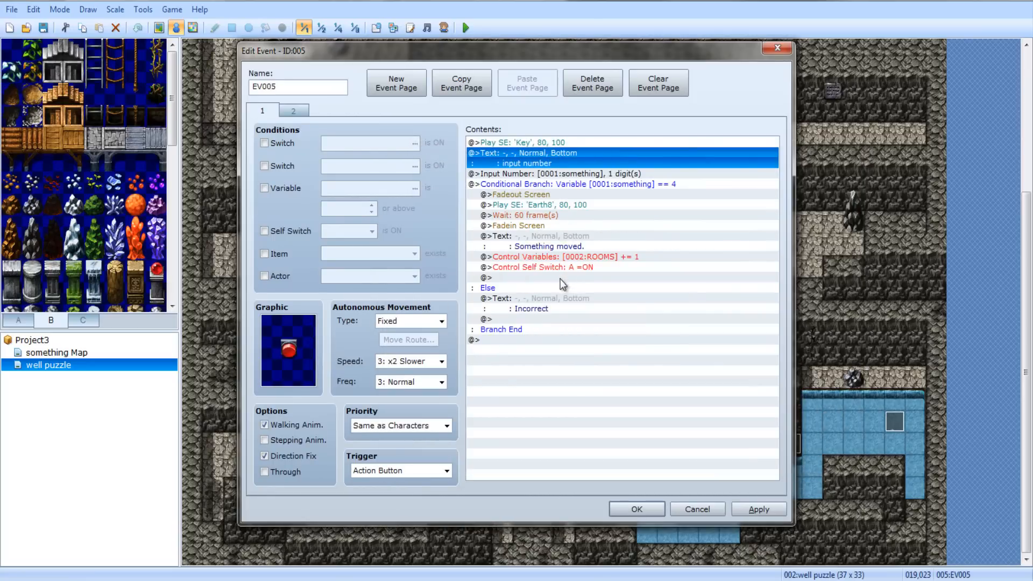
click(293, 110)
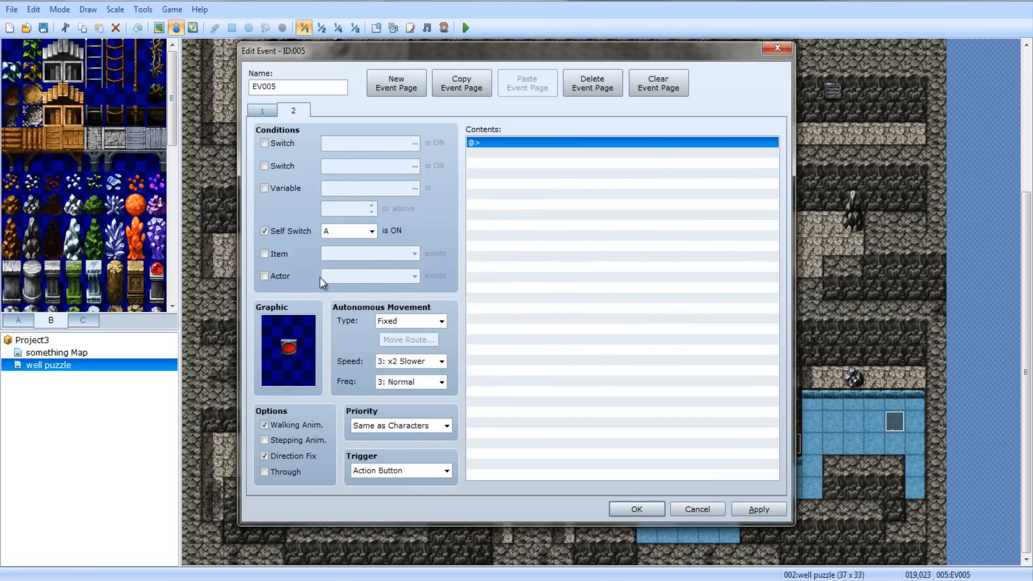
click(264, 111)
Cut the ROOMS += 1 and Self Switch A = ON commands from below the "Something moved." text
click(608, 236)
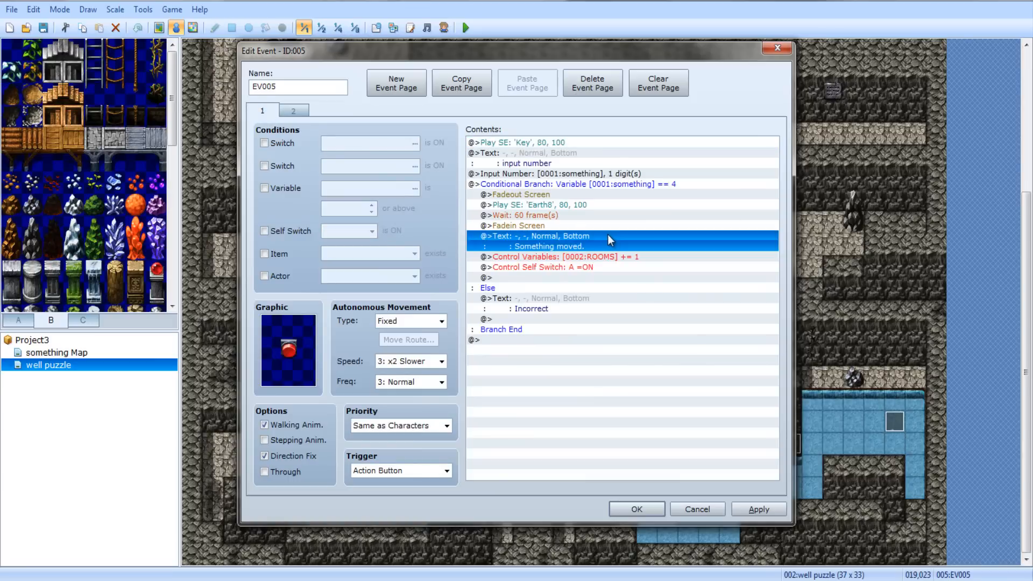
click(600, 265)
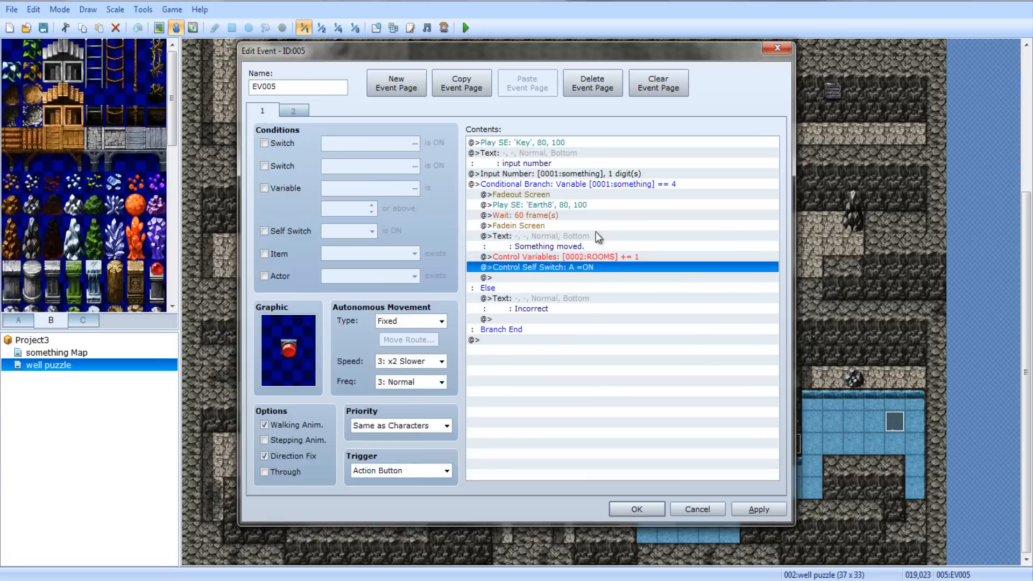
click(554, 258)
click(557, 242)
click(557, 266)
shift+click(559, 257)
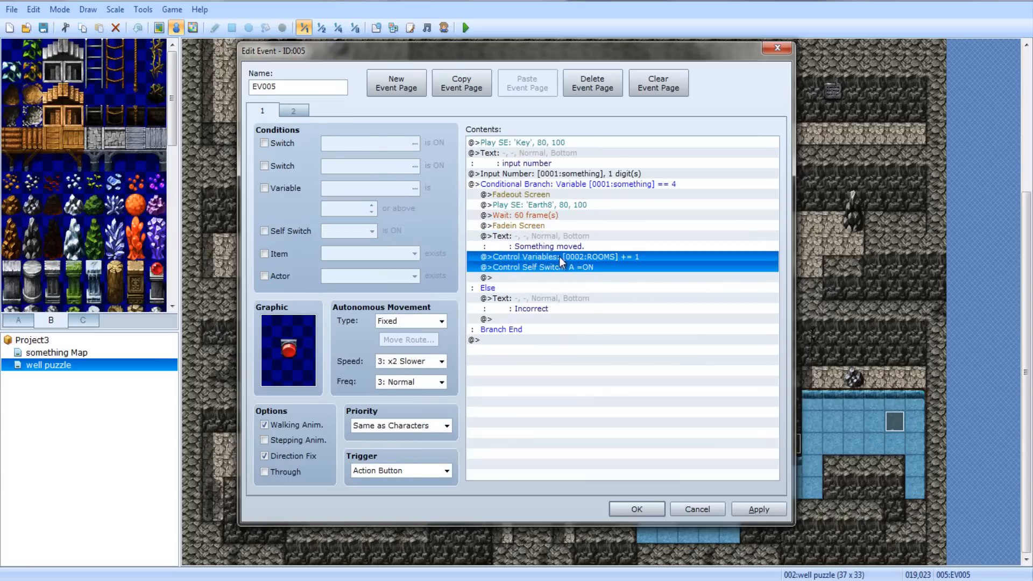
shift+click(553, 237)
shift+click(553, 257)
key(Delete)
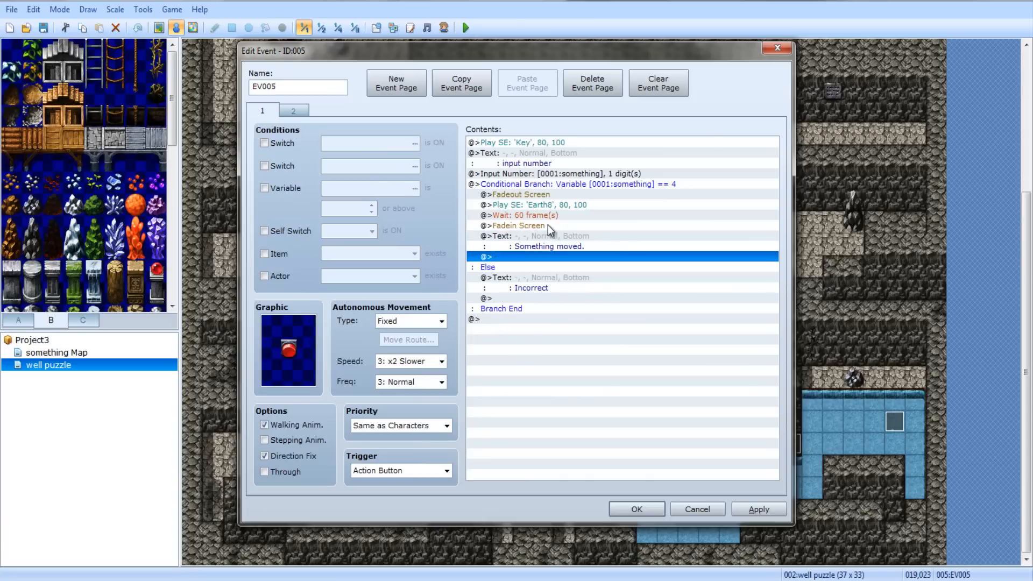
Paste the ROOMS and self switch commands directly after Fadeout Screen, copy them again, and save the event
click(537, 204)
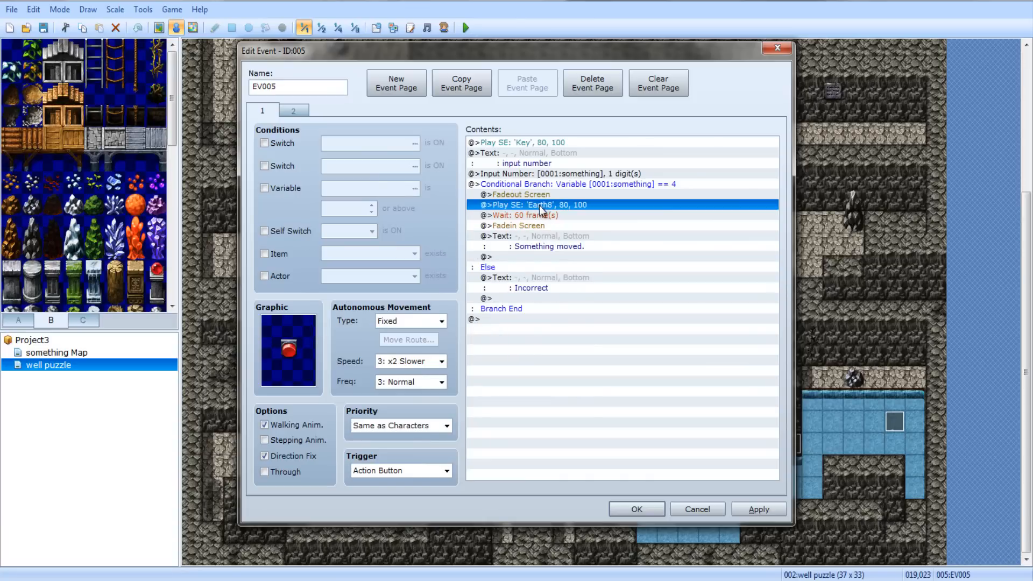
key(ctrl+v)
click(485, 196)
click(516, 215)
shift+click(516, 203)
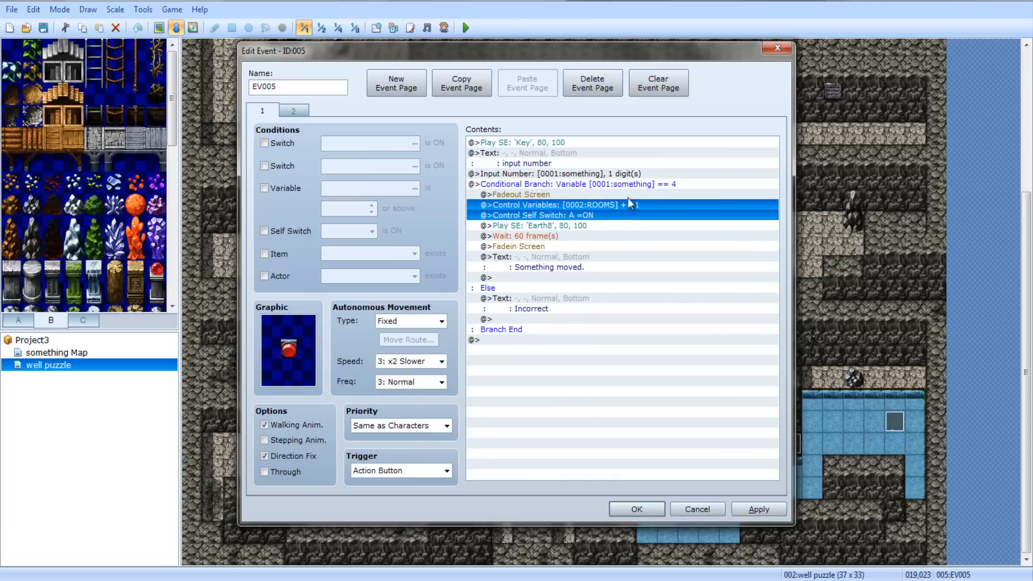
click(624, 508)
In the lower-left button's event, paste the two commands after Fadeout Screen, delete the originals below the text, and save
double_click(342, 398)
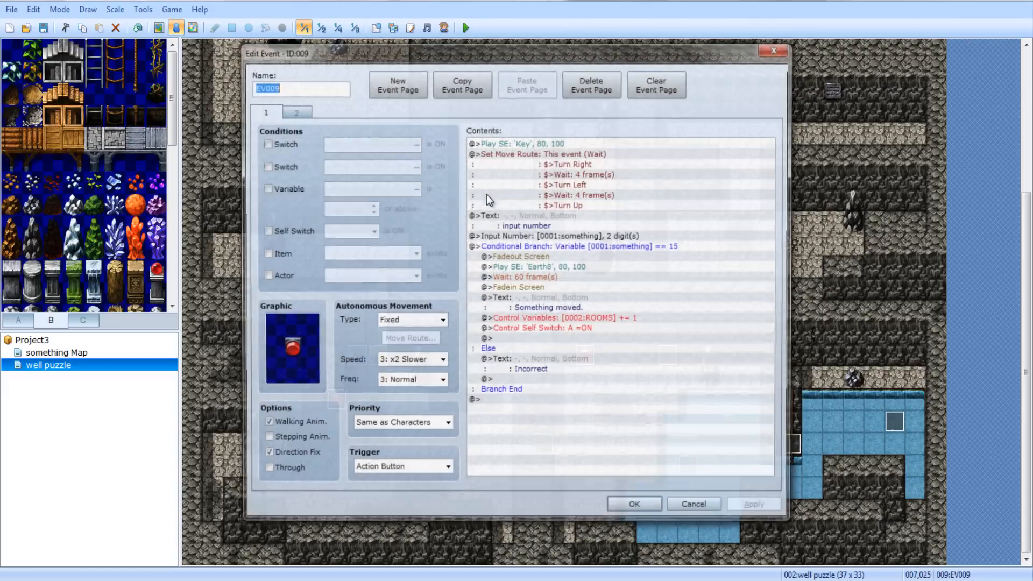
click(545, 257)
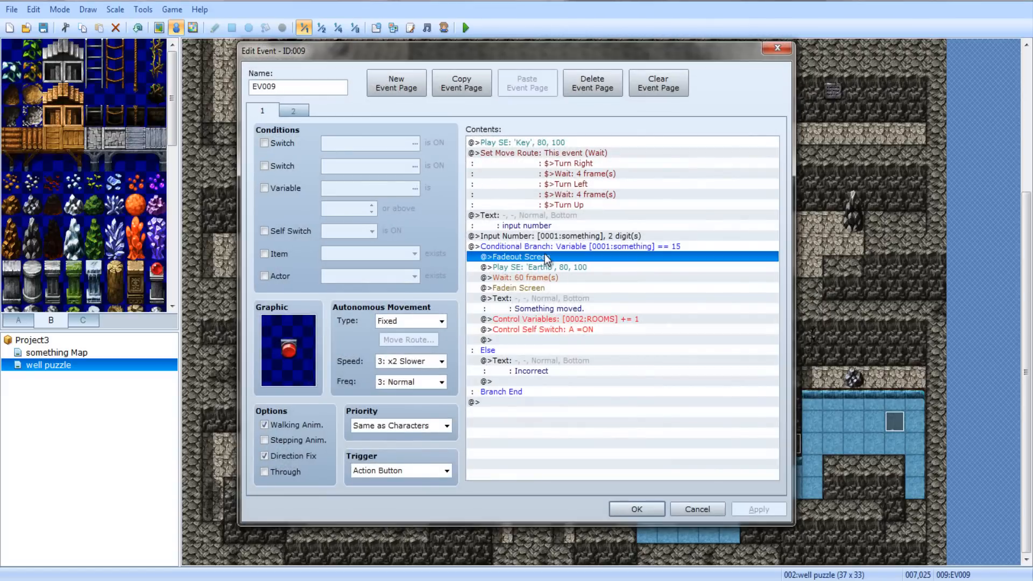
click(550, 268)
key(ctrl+v)
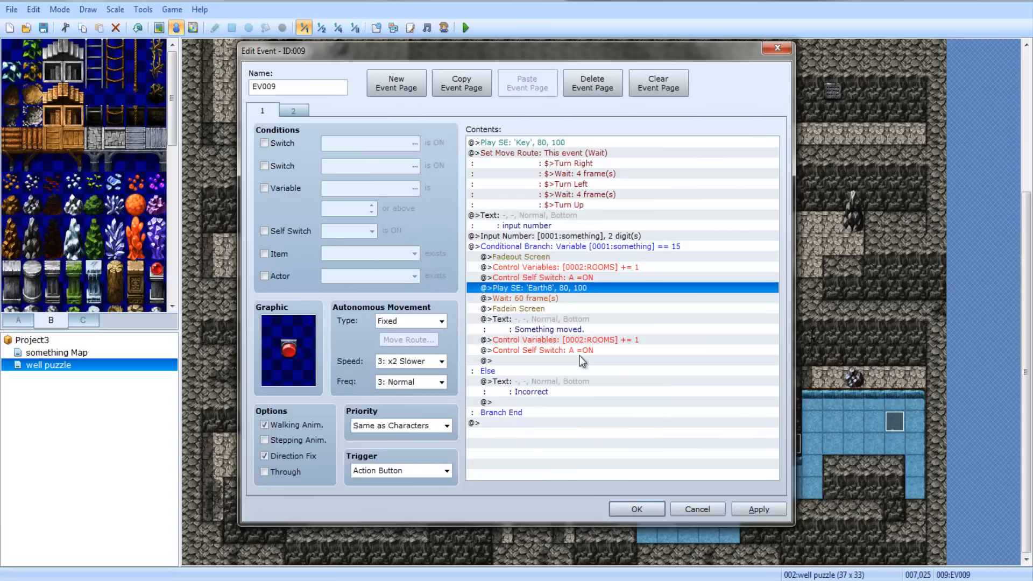
click(577, 339)
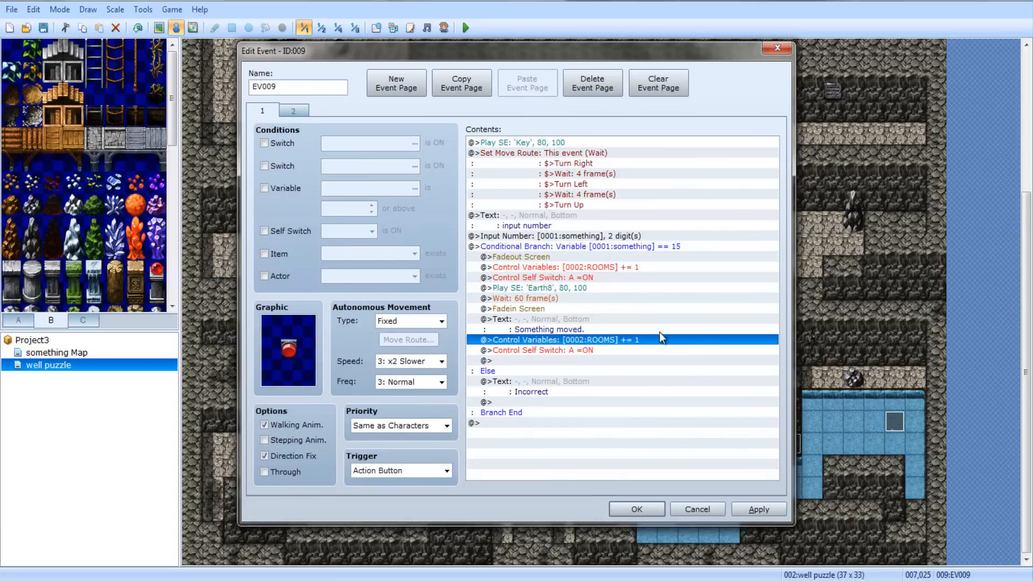
key(Delete)
key(Delete)
click(635, 507)
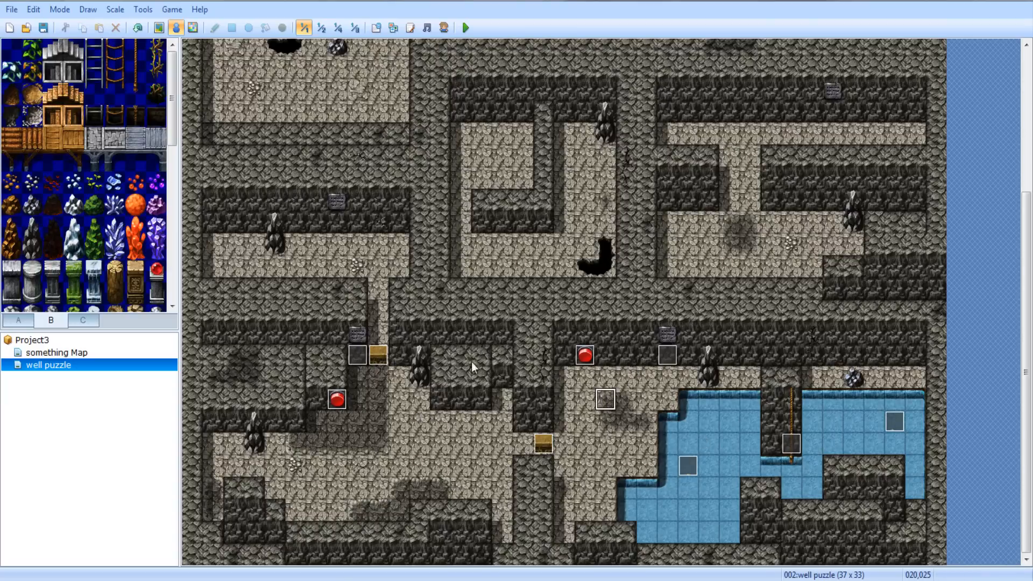
Delete the Set Move Route command from the lower-left button's event and save it
double_click(336, 399)
click(544, 153)
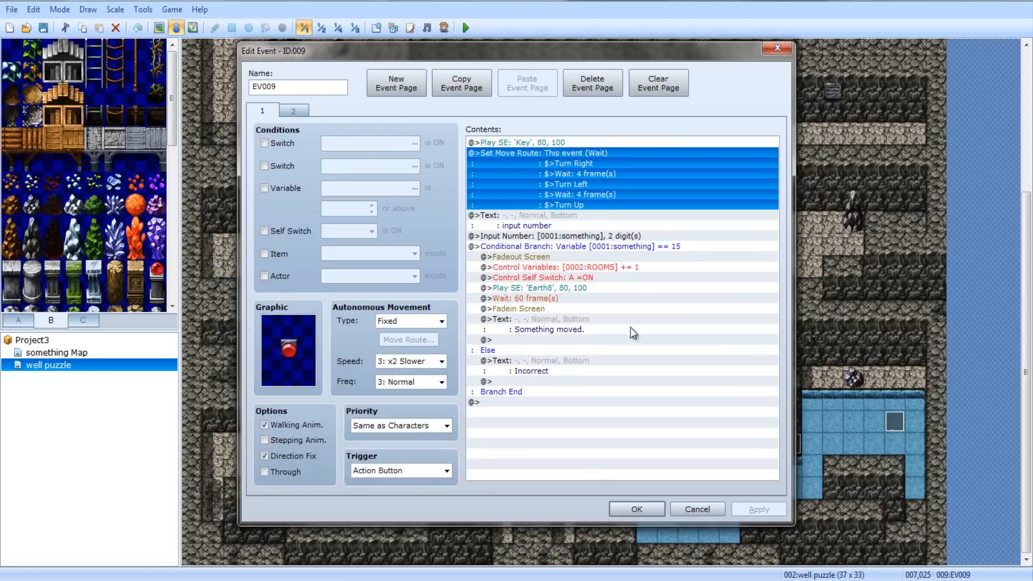
key(Delete)
click(629, 506)
Recheck the pool room button's event, close it, and select the lower-left room's hint plaque event
double_click(583, 354)
click(639, 505)
click(686, 291)
click(361, 360)
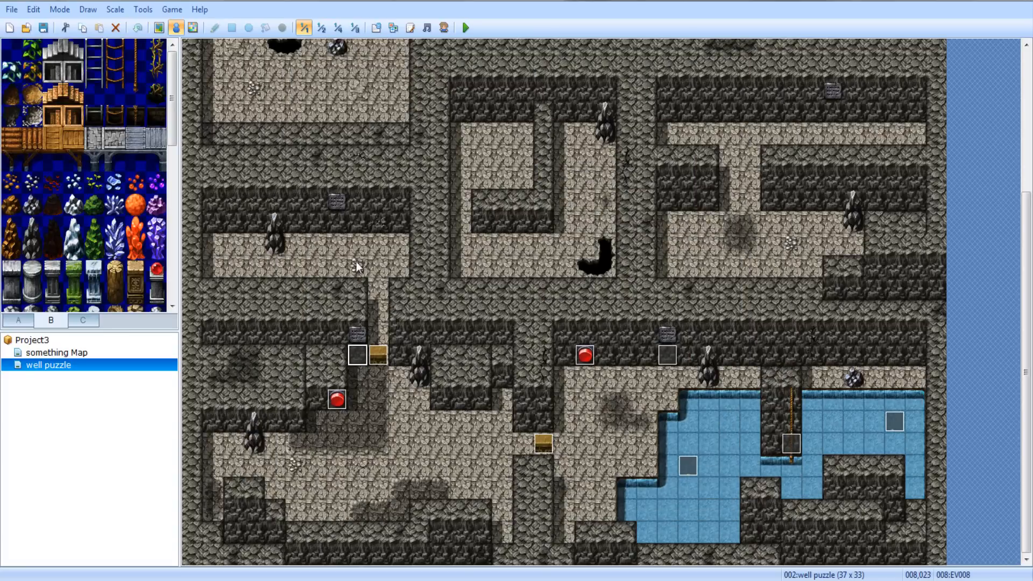
Count the vertical and horizontal steps across the middle-left room, directly above the lower-left room
click(337, 222)
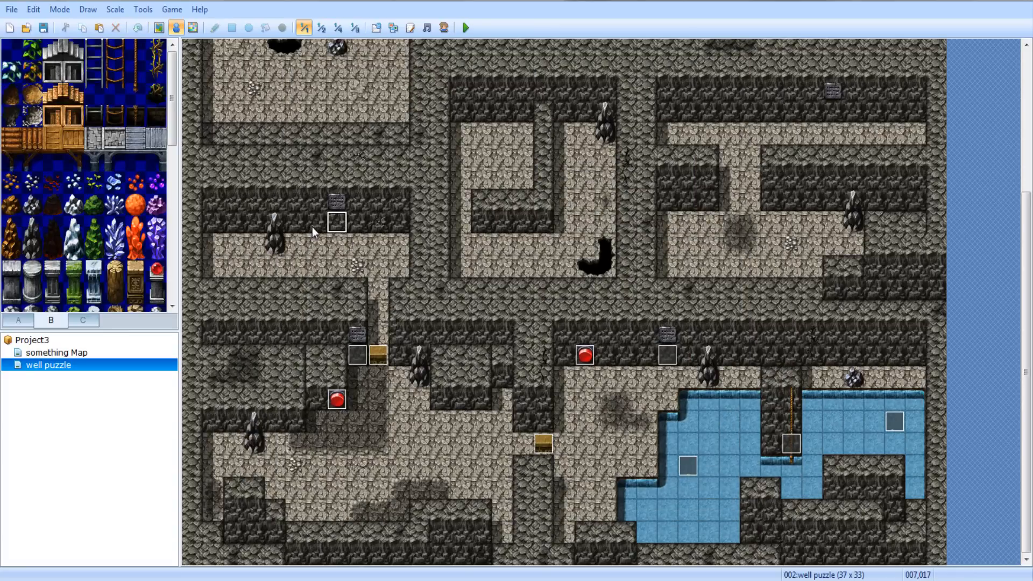
click(234, 223)
key(Up)
key(Up)
key(Up)
click(234, 266)
key(Up)
key(Down)
key(Right)
key(Right)
key(Right)
key(Right)
key(Right)
key(Right)
key(Right)
key(Right)
key(Right)
Set the text of the copied hint event under the middle-left room's plaque to "Max number of vertical steps + the number of horizontal steps in this room."
key(Return)
key(Return)
double_click(518, 153)
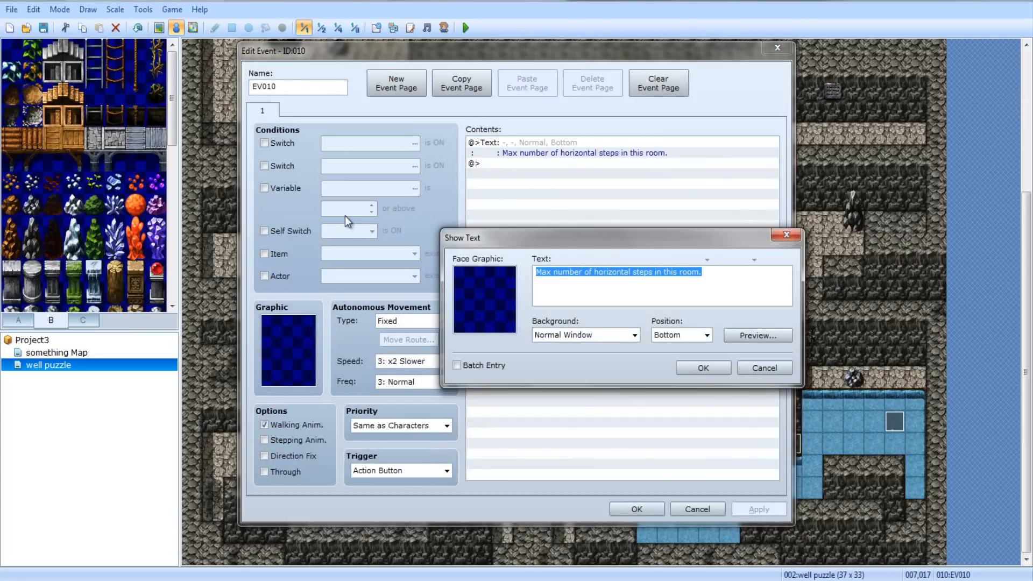
text(Max number of )
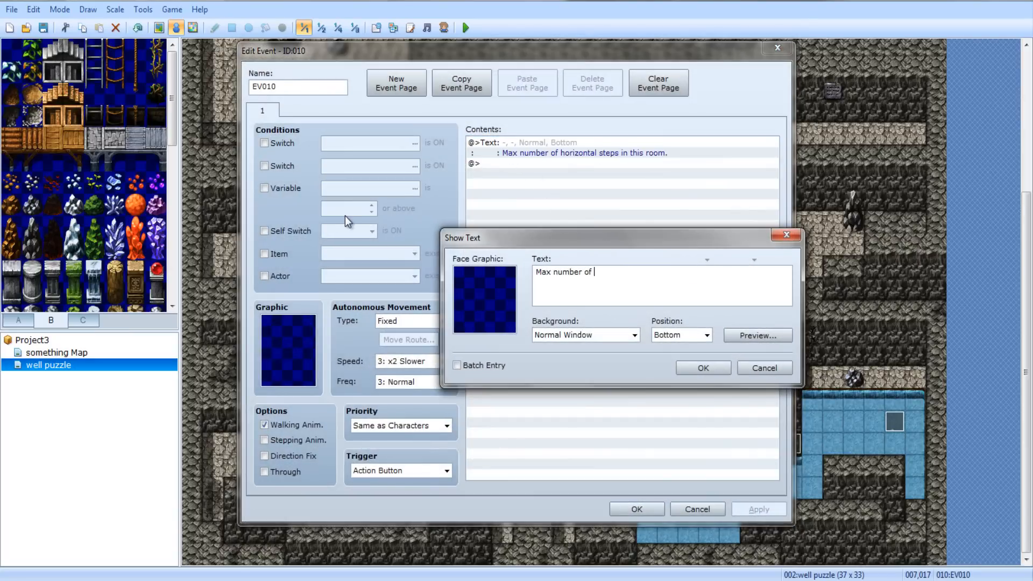
text(verit)
key(BackSpace)
key(BackSpace)
key(BackSpace)
key(BackSpace)
text(ertical steps + the number of)
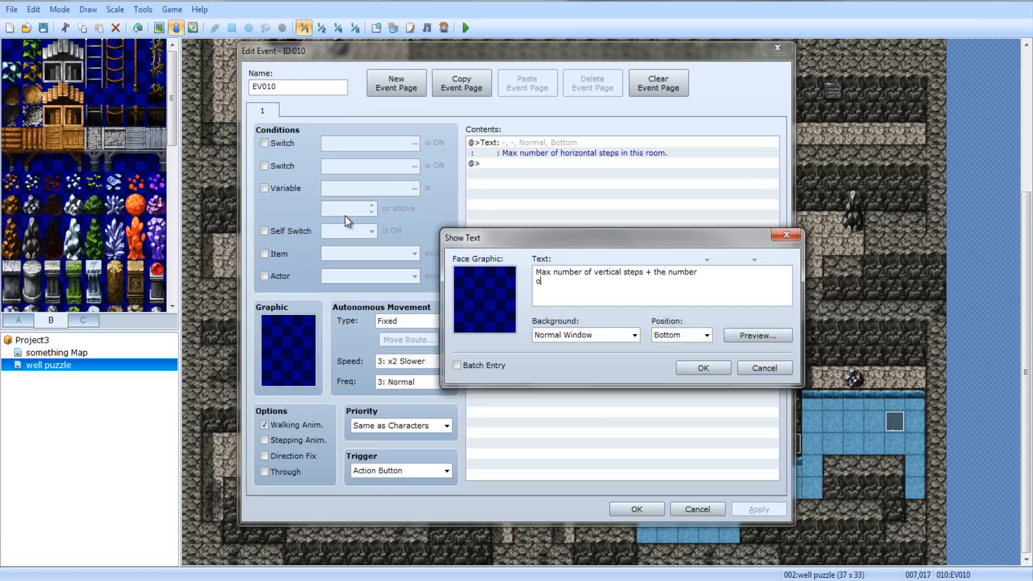
text( horizontal steps in this room.)
click(699, 369)
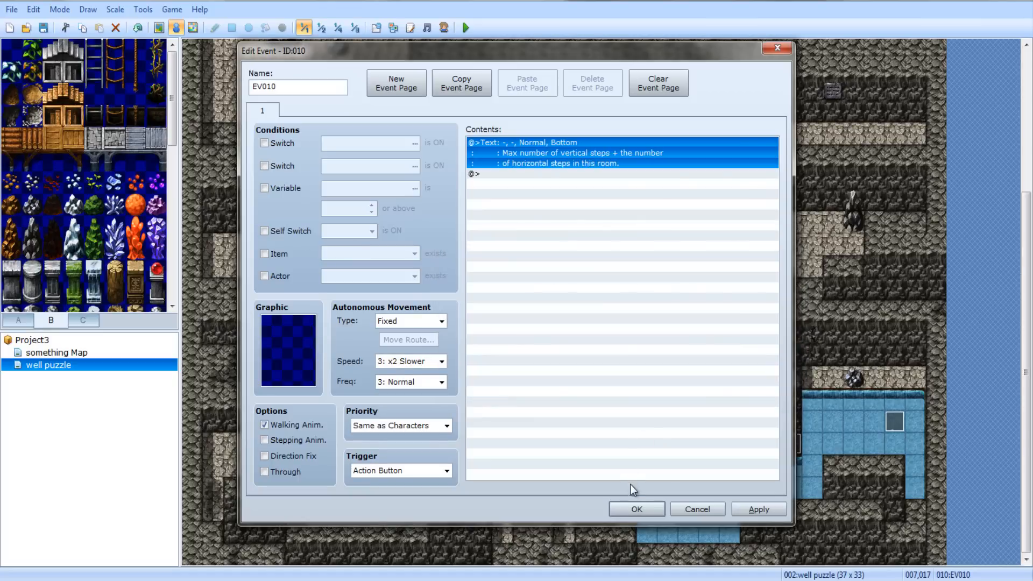
click(636, 510)
Copy the lower-left room's red button event and paste it beside the hint event in the middle-left room
click(219, 251)
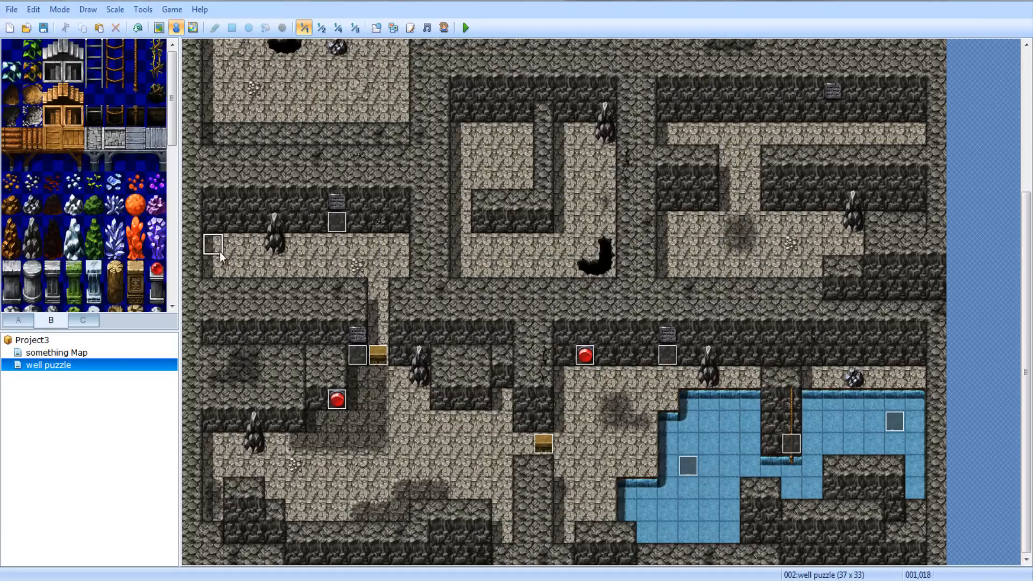
click(400, 265)
click(338, 400)
click(361, 223)
key(ctrl+v)
click(366, 238)
Open a passage between the middle-left room and the room east of it, and paste a copy of the wooden block event there
click(379, 359)
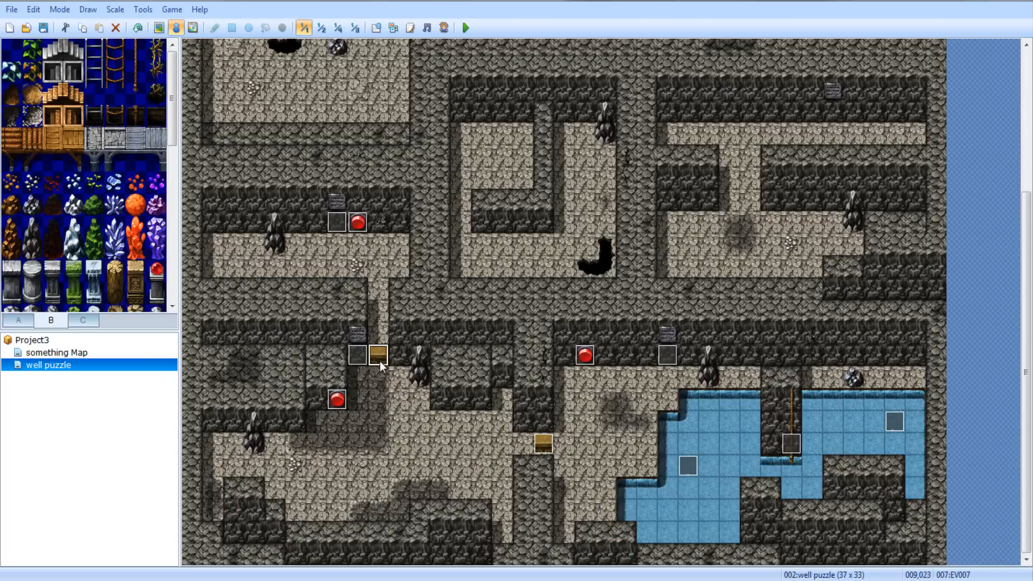
click(158, 28)
drag(399, 223, 440, 223)
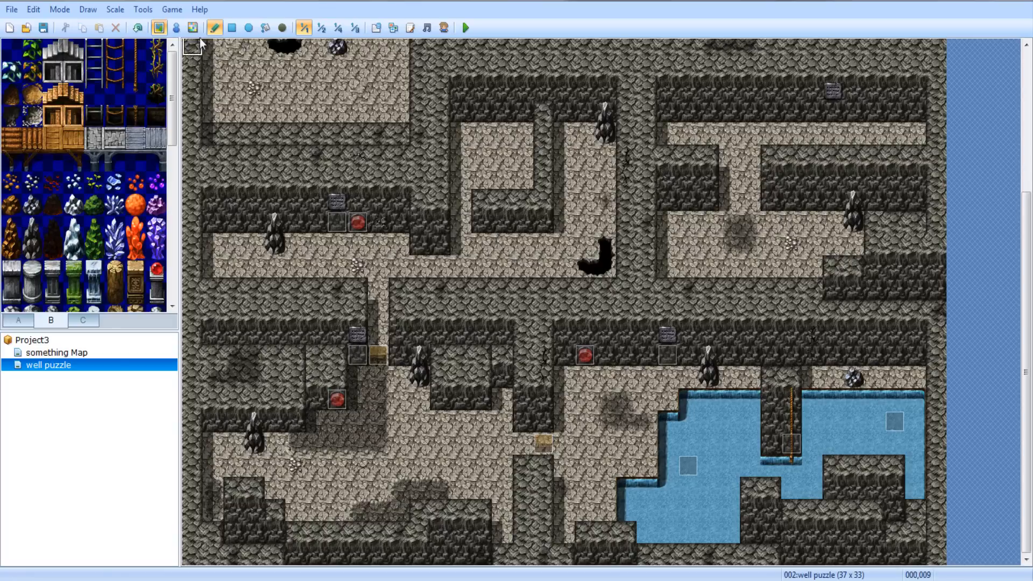
click(176, 27)
click(415, 252)
key(ctrl+v)
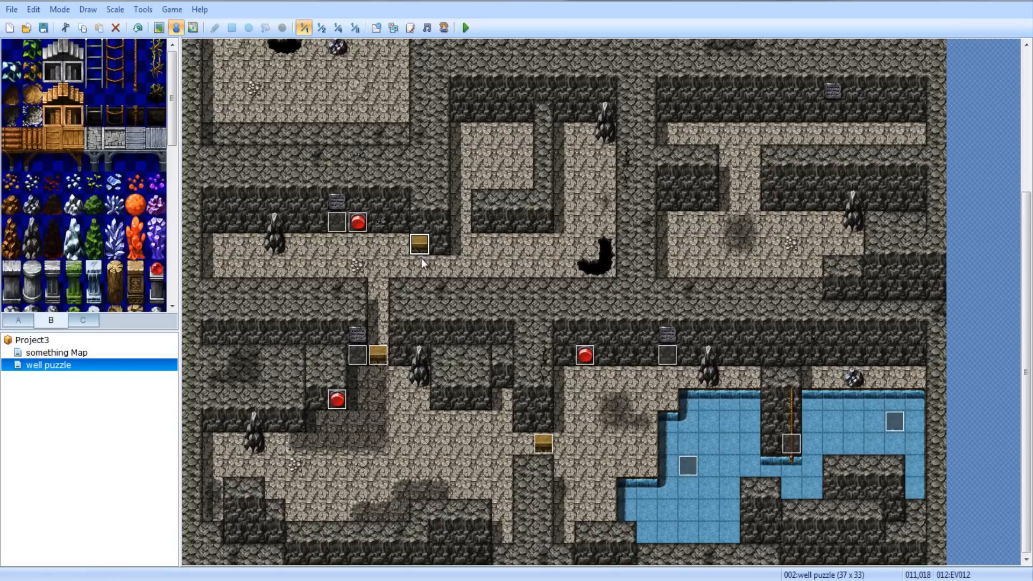
In the new wooden block's event, set the second page's condition to variable ROOMS 3 or above and save it
double_click(425, 265)
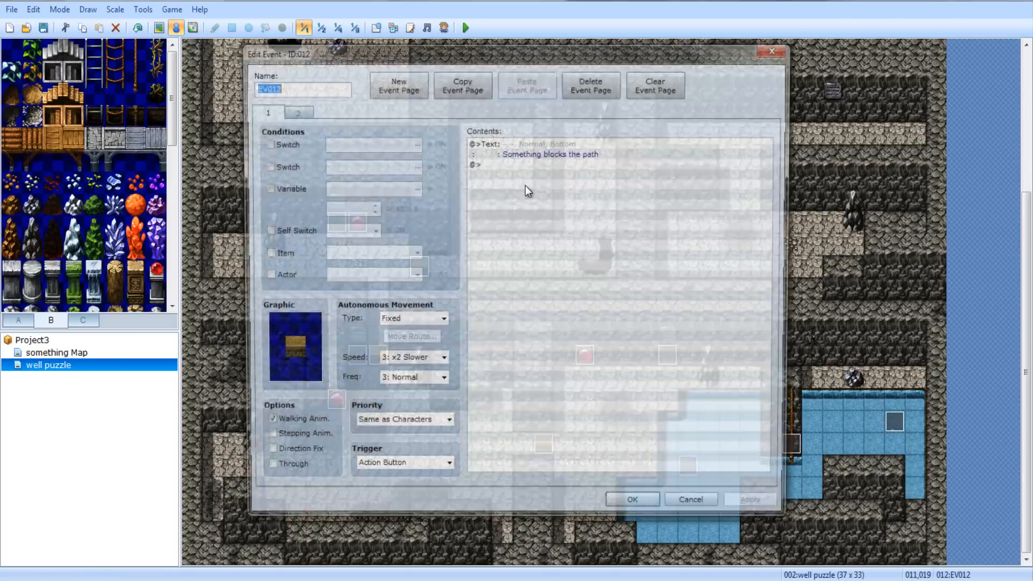
click(293, 111)
click(371, 205)
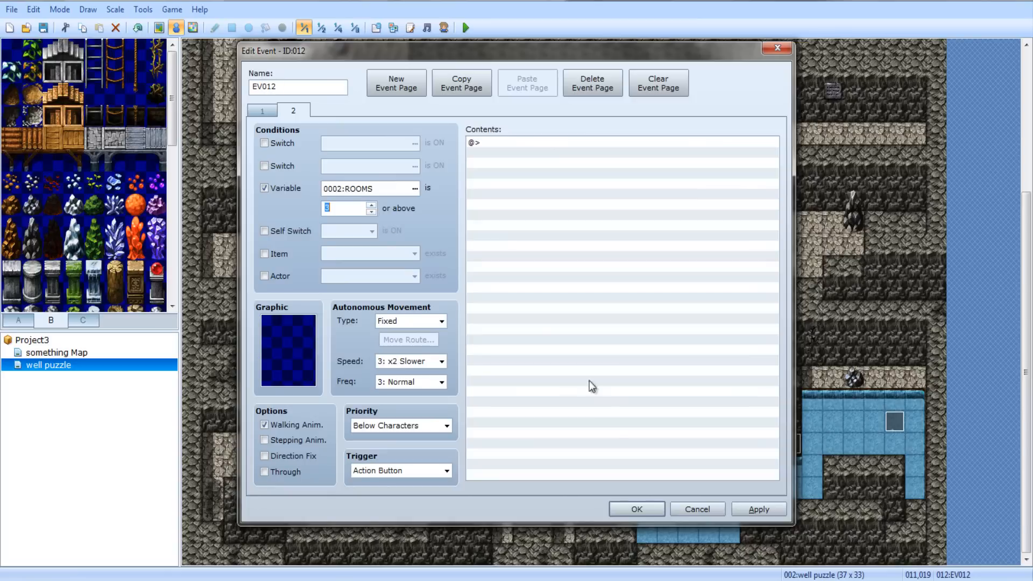
click(635, 508)
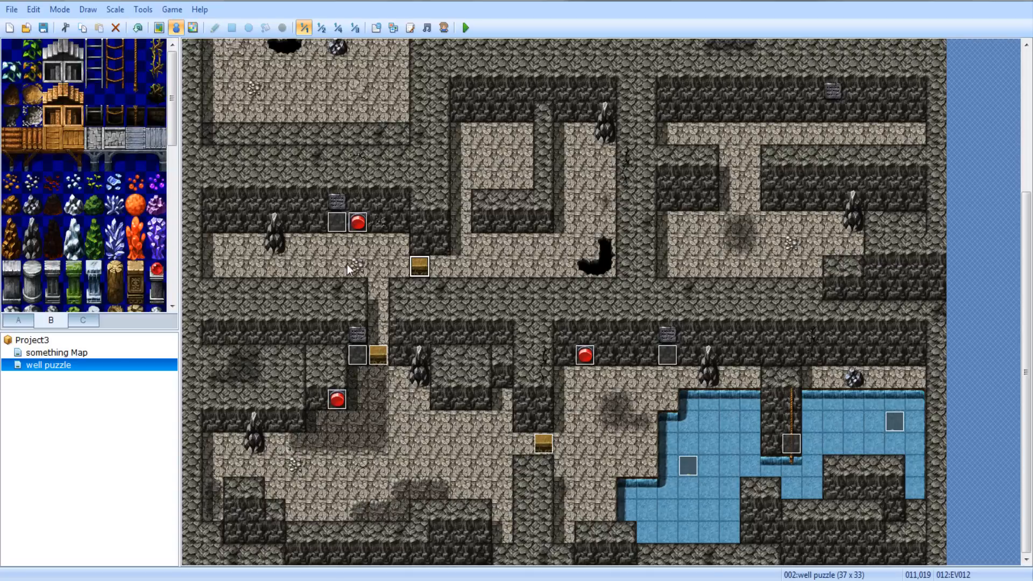
Change the conditional branch in the middle-left room's button event to require the number 12, and save the event
click(362, 221)
double_click(363, 222)
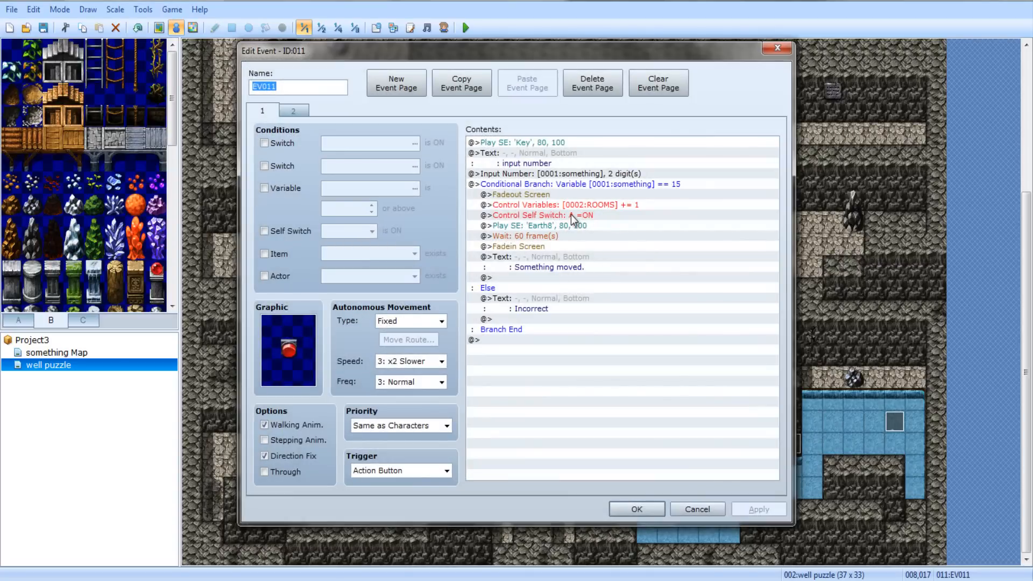
click(560, 203)
click(551, 185)
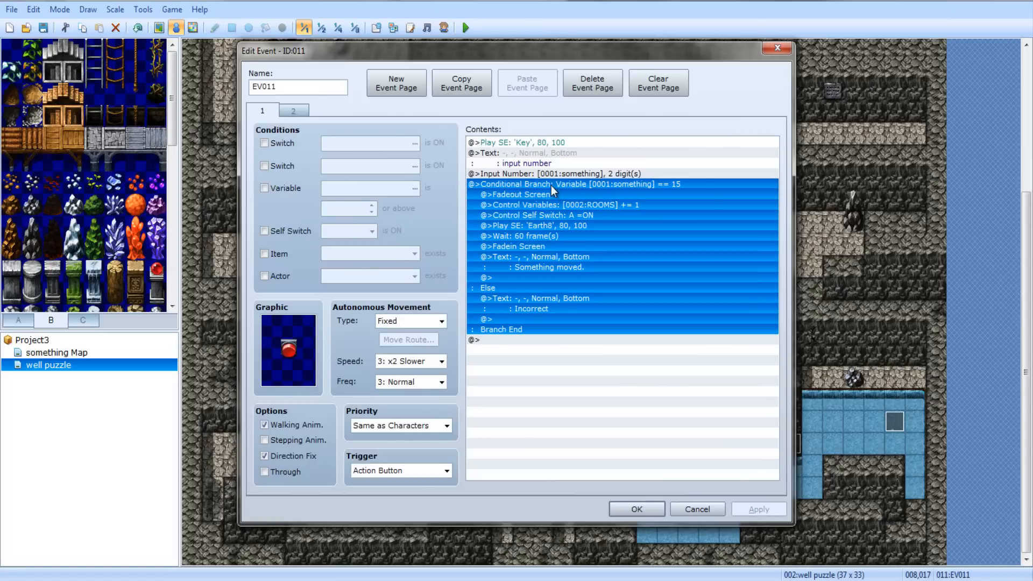
double_click(706, 185)
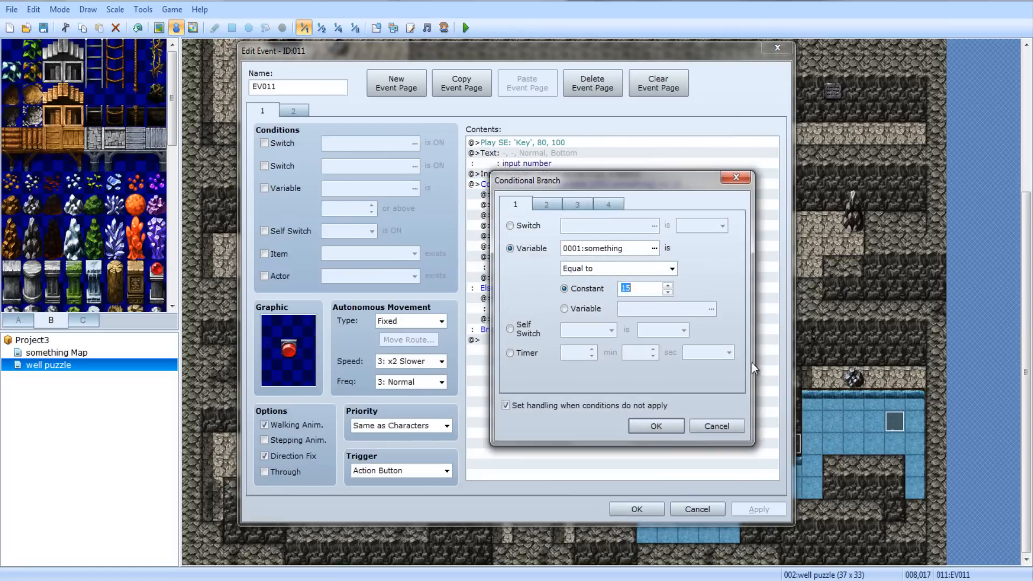
text(1)
click(656, 427)
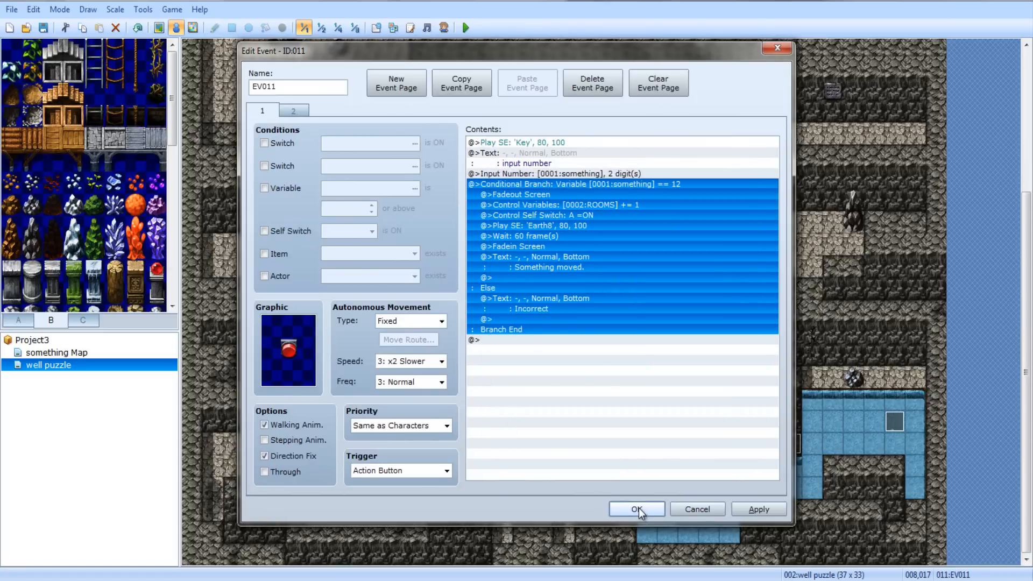
click(637, 508)
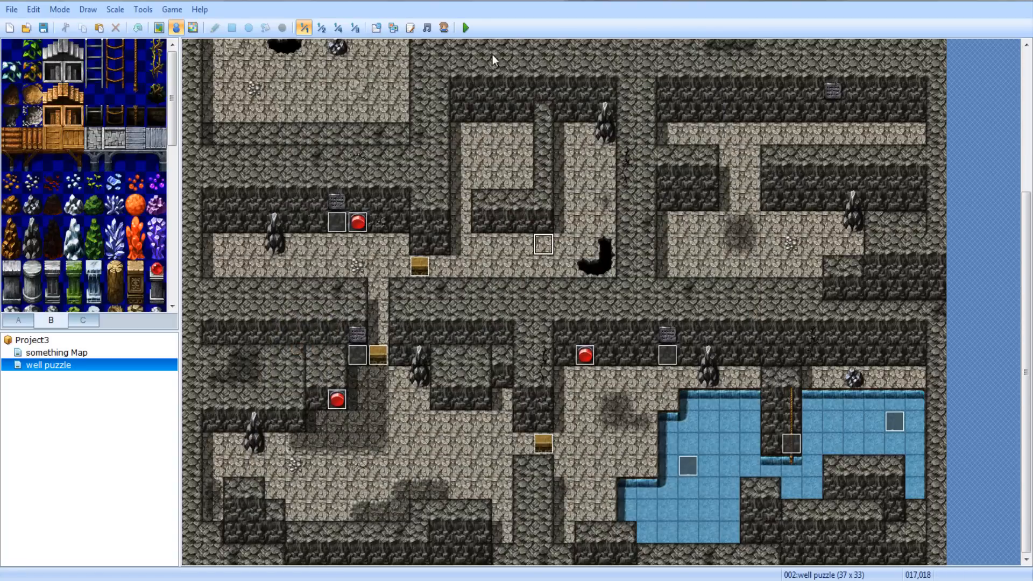
Start a playtest with a new game and go down the well into the pool room
click(467, 25)
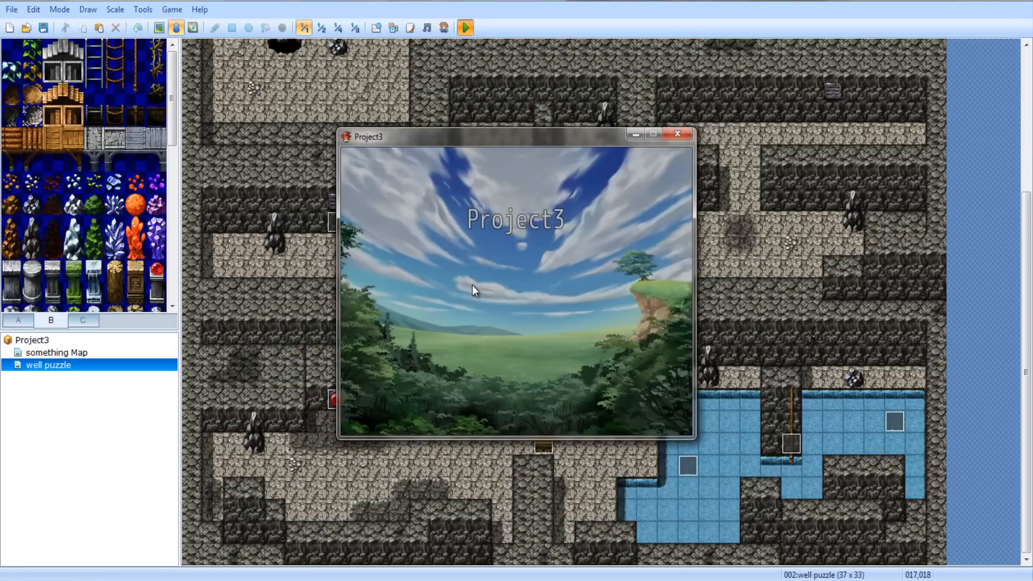
key(Return)
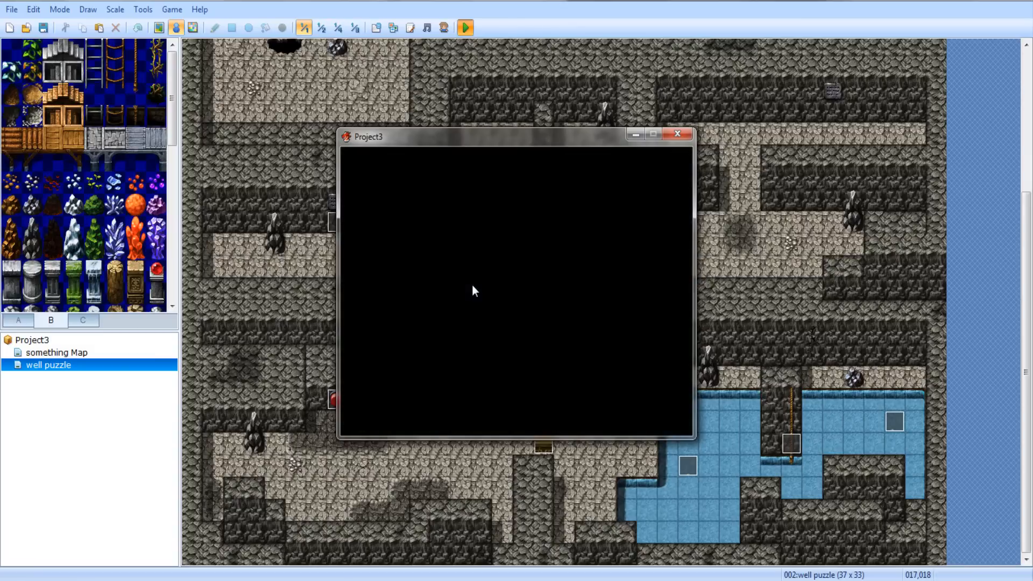
key(Left)
key(Down)
key(Down)
key(Return)
key(Return)
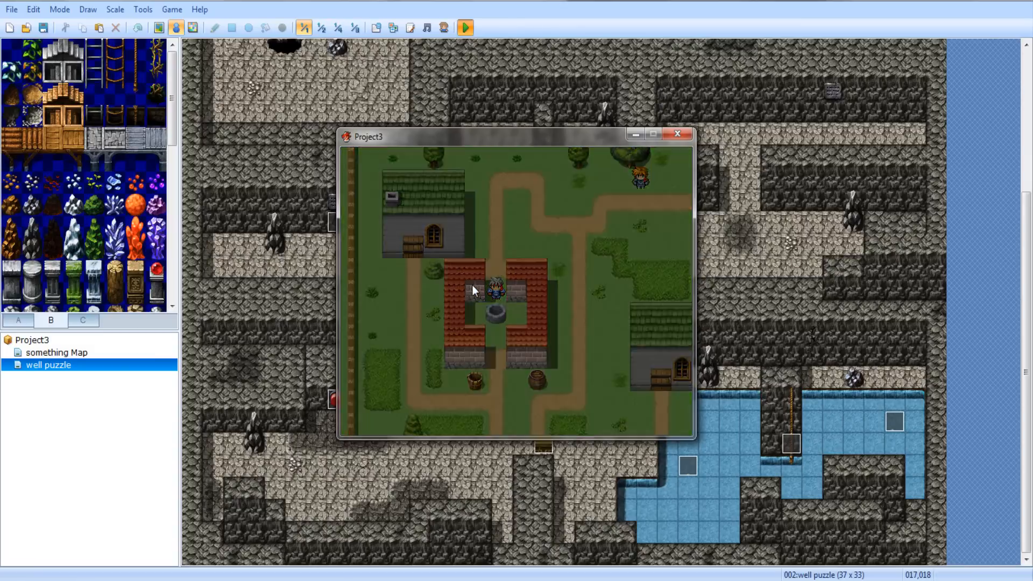
key(Left)
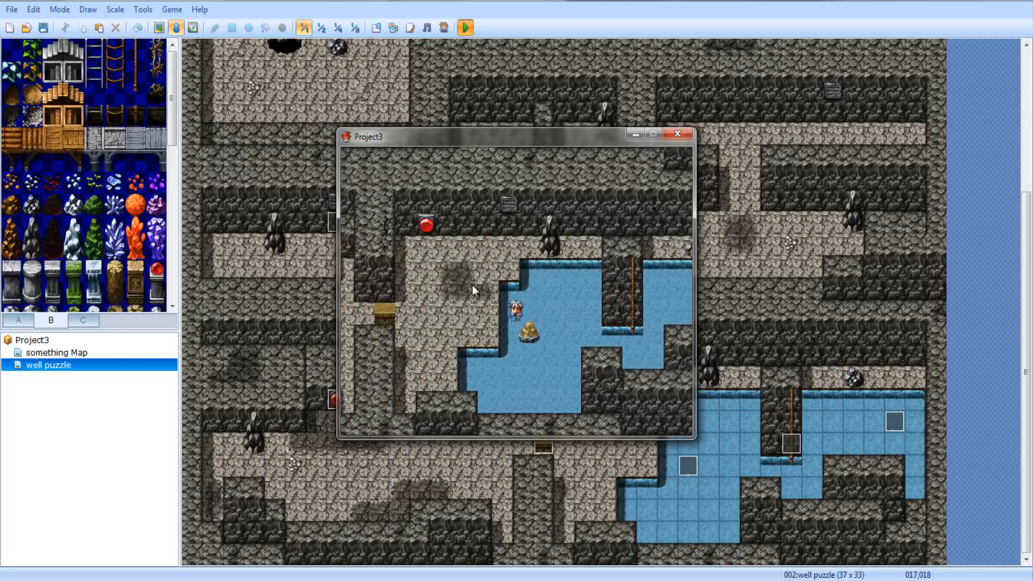
Walk to the pool room's red button and enter its number to test the first block
key(Left)
key(Up)
key(Up)
key(Up)
key(Return)
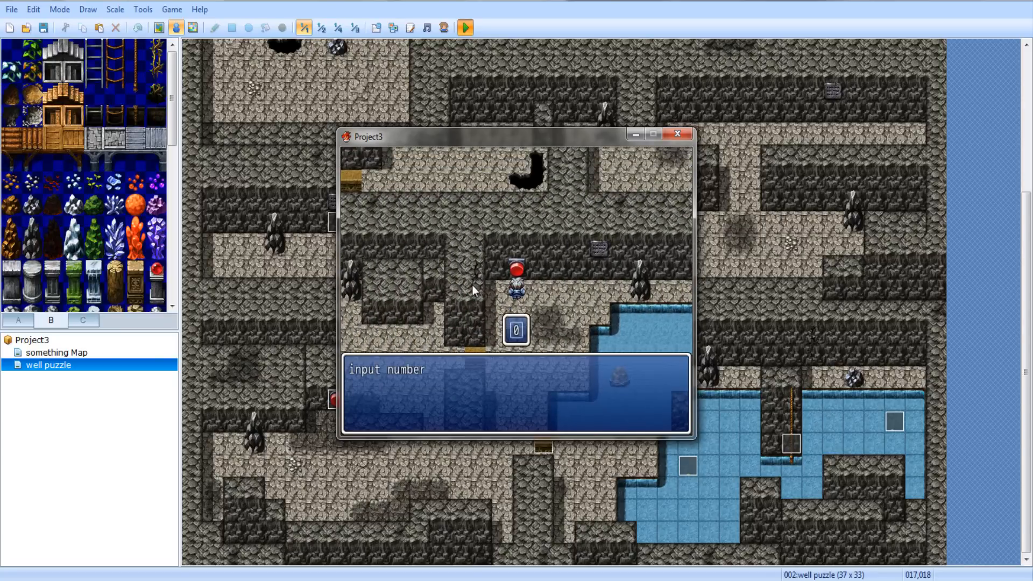
key(Return)
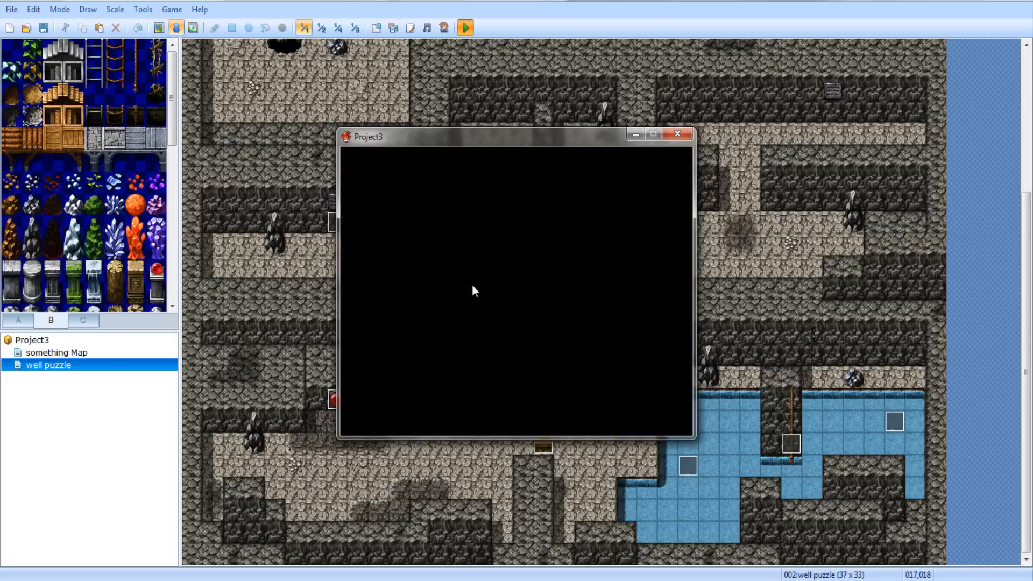
key(Return)
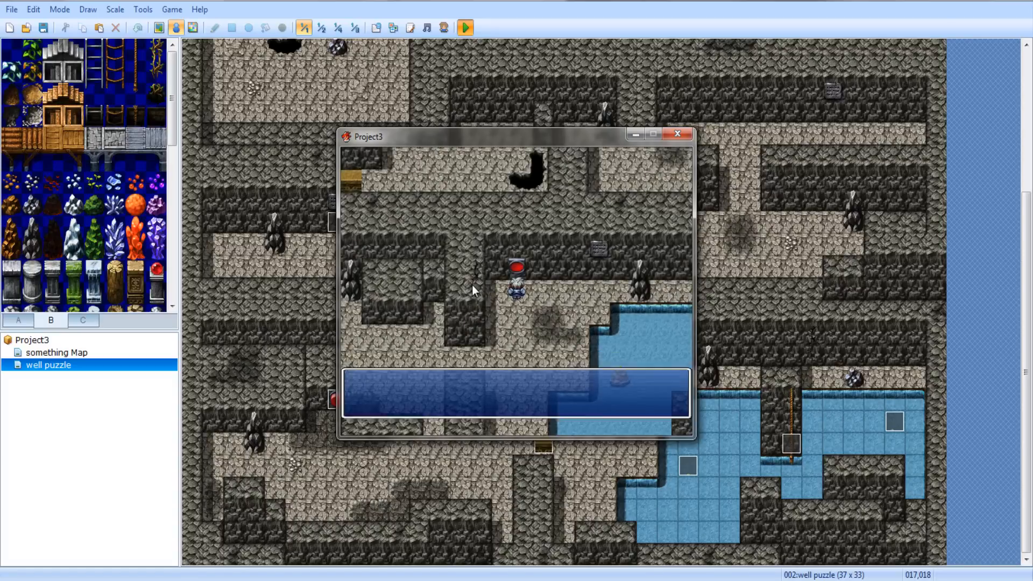
Walk through the opened passage into the lower-left room and read its hint plaque
key(Down)
key(Down)
key(Down)
key(Left)
key(Left)
key(Left)
key(Left)
key(Left)
key(Left)
key(Left)
key(Left)
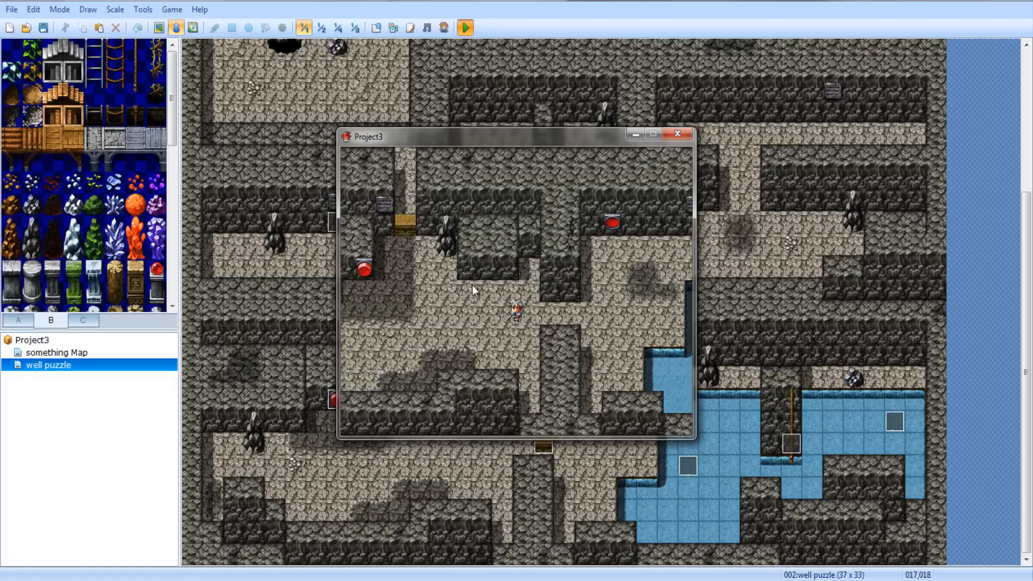
key(Left)
key(Left)
key(Left)
key(Up)
key(Up)
key(Up)
key(Up)
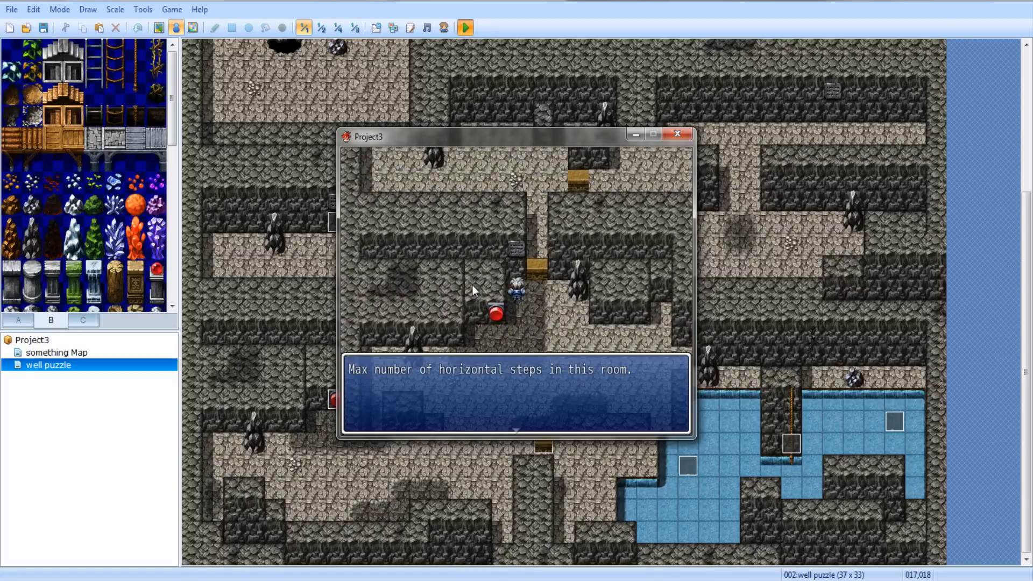
key(Return)
Enter 15 at the lower-left room's red button to test the removal of the second block
key(Down)
key(Down)
key(Left)
key(Left)
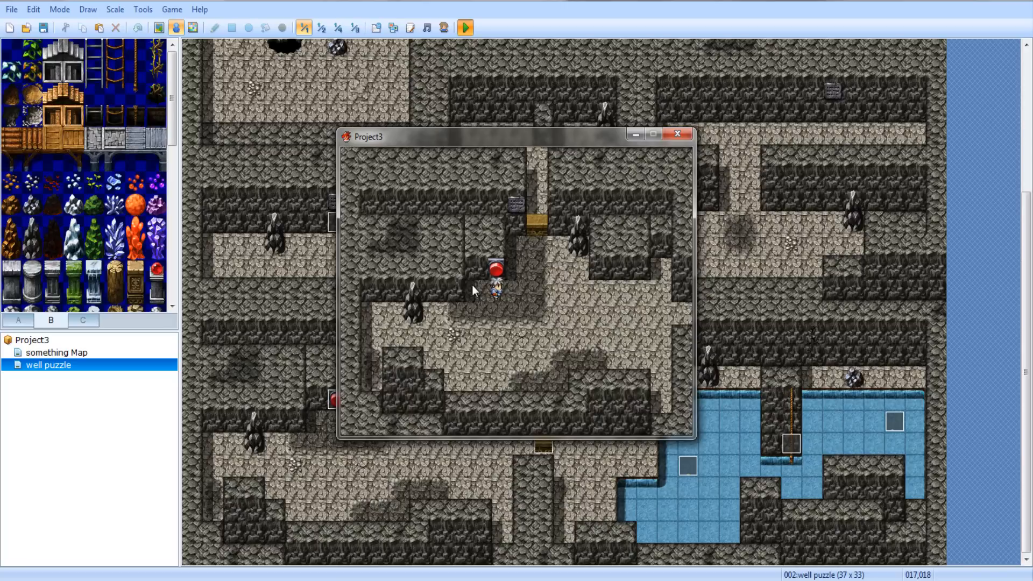
key(Up)
key(Return)
key(Right)
key(Up)
key(Up)
key(Return)
key(Return)
key(Return)
key(Return)
key(Return)
key(Return)
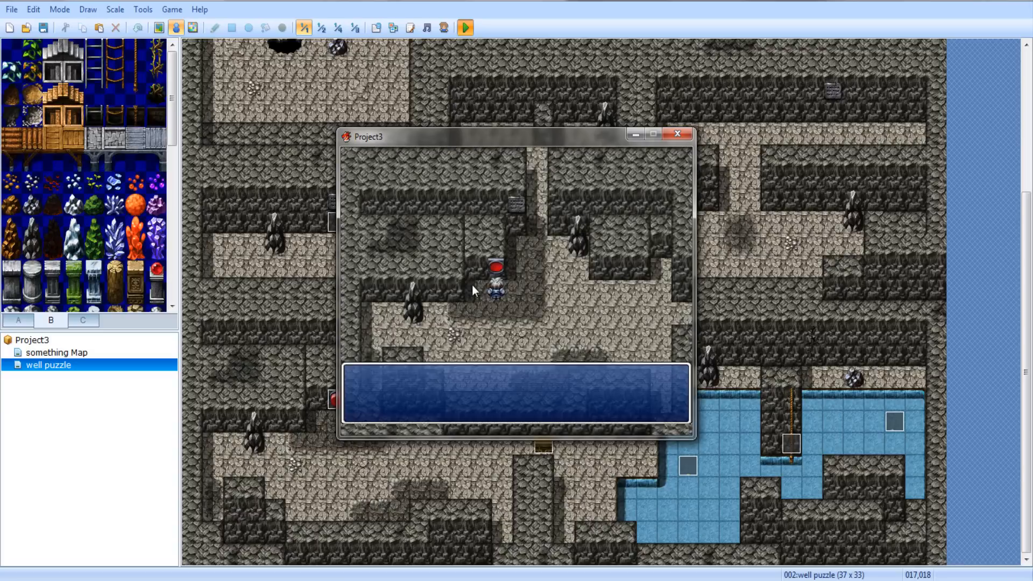
key(Return)
Walk north into the middle-left room, try the wooden block, and read the hint plaque
key(Up)
key(Up)
key(Right)
key(Up)
key(Up)
key(Up)
key(Up)
key(Up)
key(Right)
key(Return)
key(Left)
key(Left)
key(Up)
key(Left)
key(Up)
key(Return)
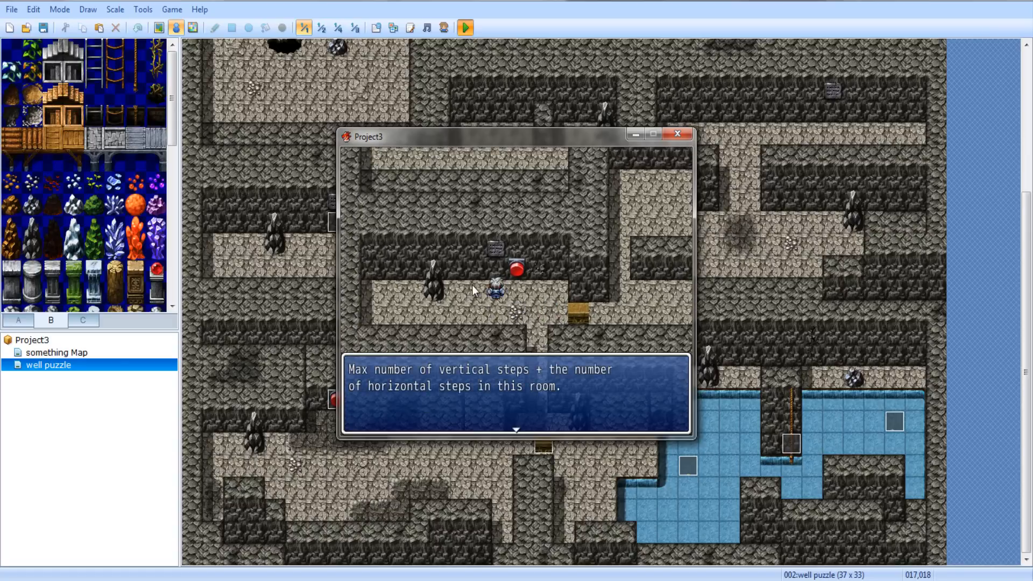
key(Return)
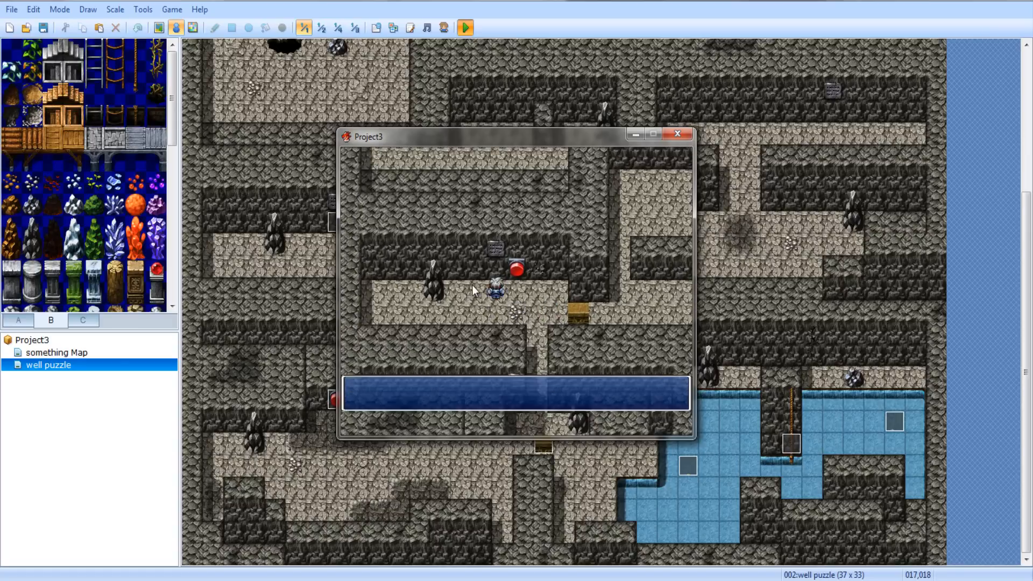
Enter 12 at the middle-left room's button, walk through the opened passage, and end the playtest
key(Left)
key(Down)
key(Right)
key(Up)
key(Return)
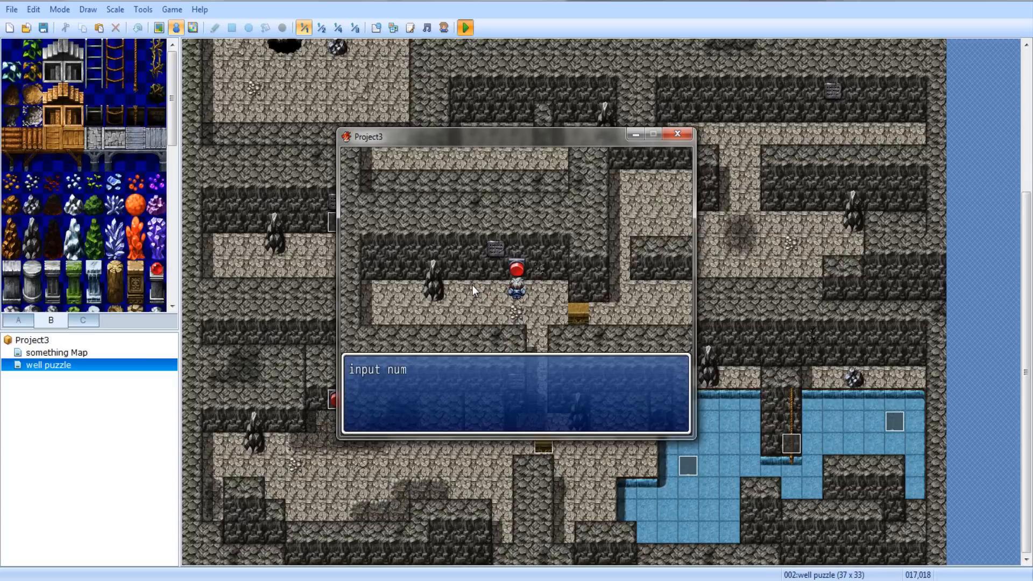
key(Right)
key(Down)
key(Down)
key(Down)
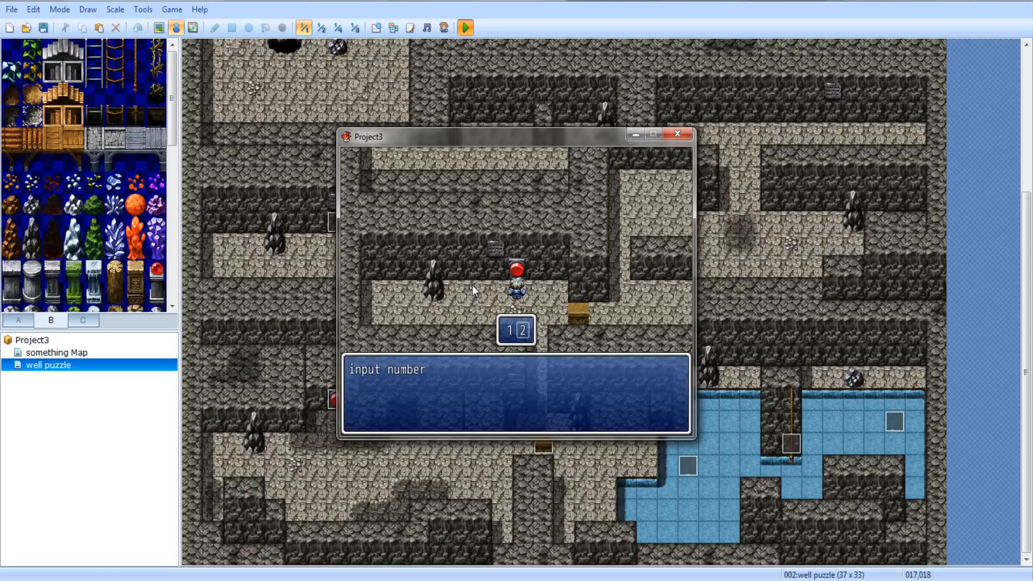
key(Return)
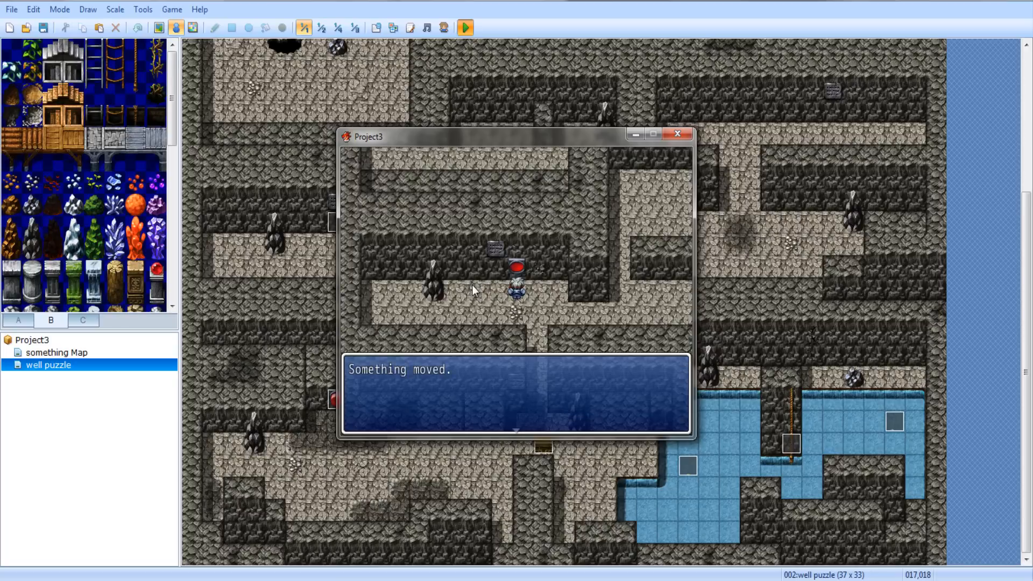
key(Return)
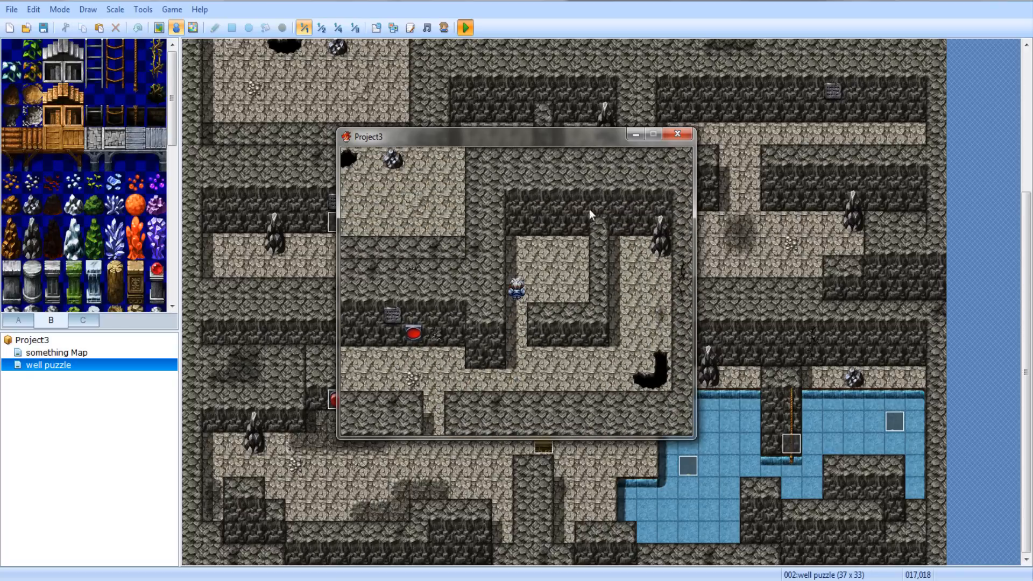
click(676, 135)
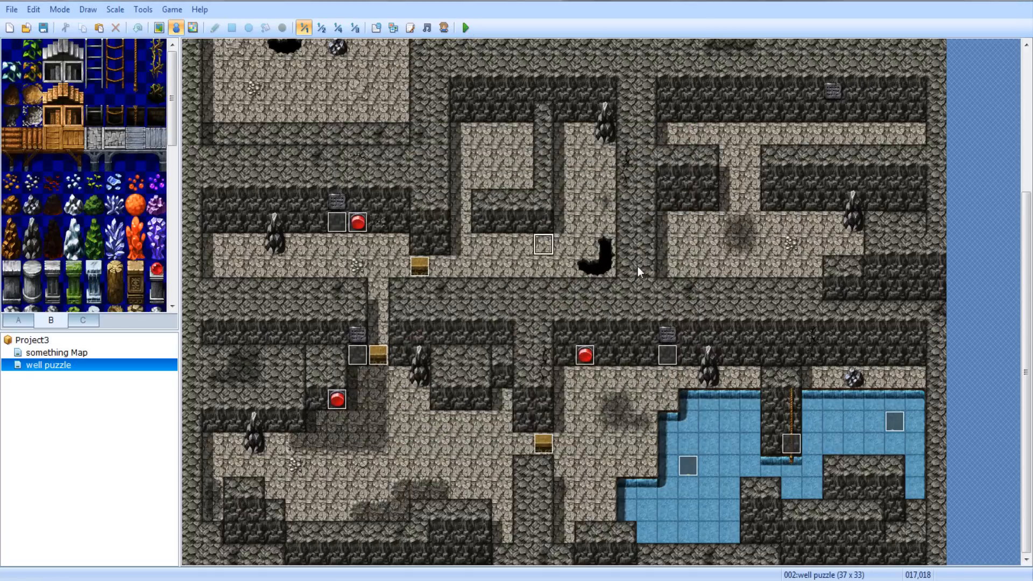
Carve a narrow floor passage from the central room north into the upper-left room, keeping walls around it
scroll(630, 266, up, 5)
click(214, 28)
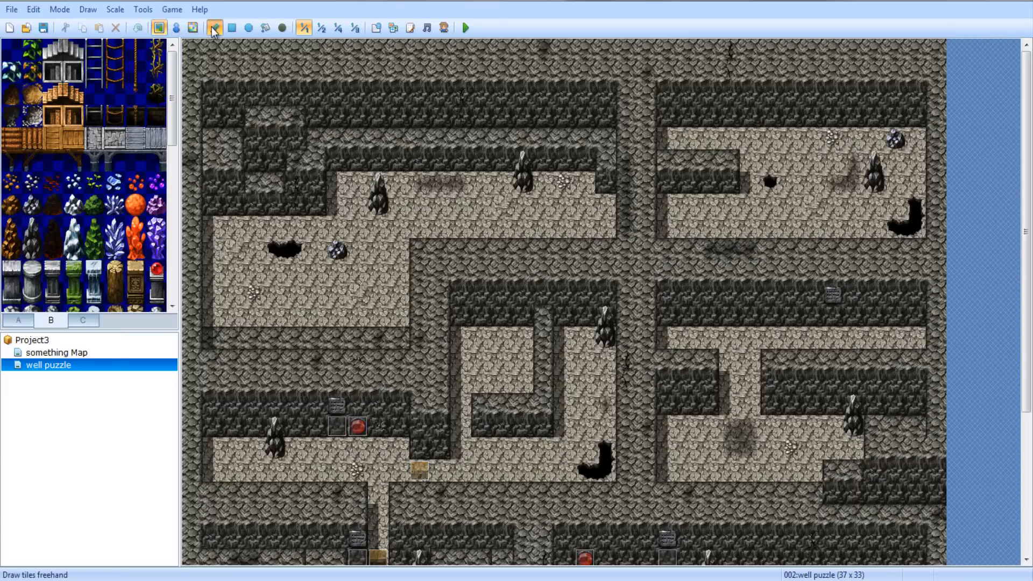
mouse_move(485, 316)
mouse_down()
mouse_move(482, 271)
mouse_move(397, 275)
mouse_move(489, 260)
mouse_move(419, 253)
mouse_up()
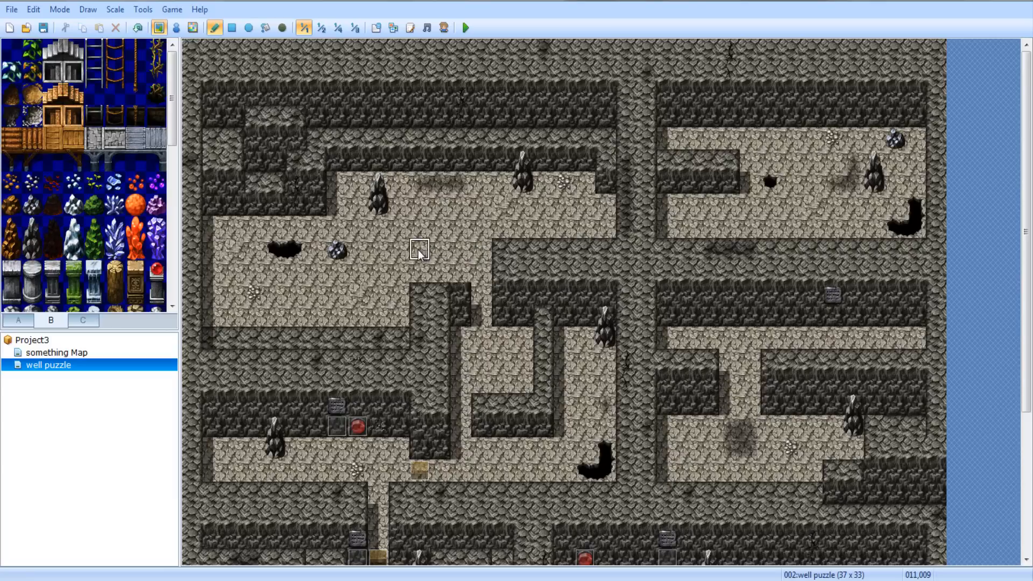
right_click(502, 276)
drag(460, 280, 421, 278)
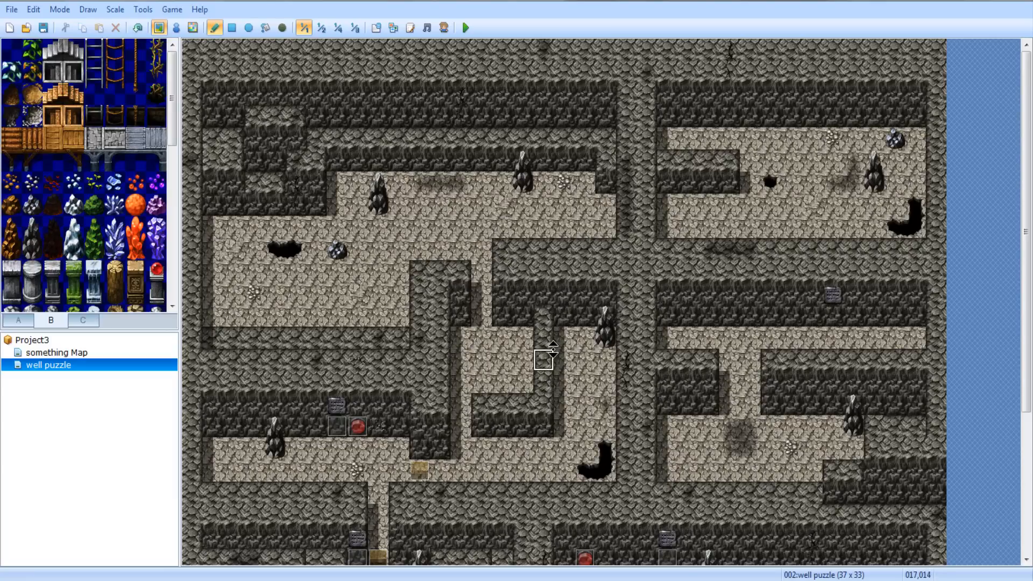
Paint a floor opening through the wall between the central room and the room to its east
middle_click(584, 381)
middle_click(625, 403)
middle_click(589, 394)
middle_click(603, 407)
drag(596, 418, 686, 427)
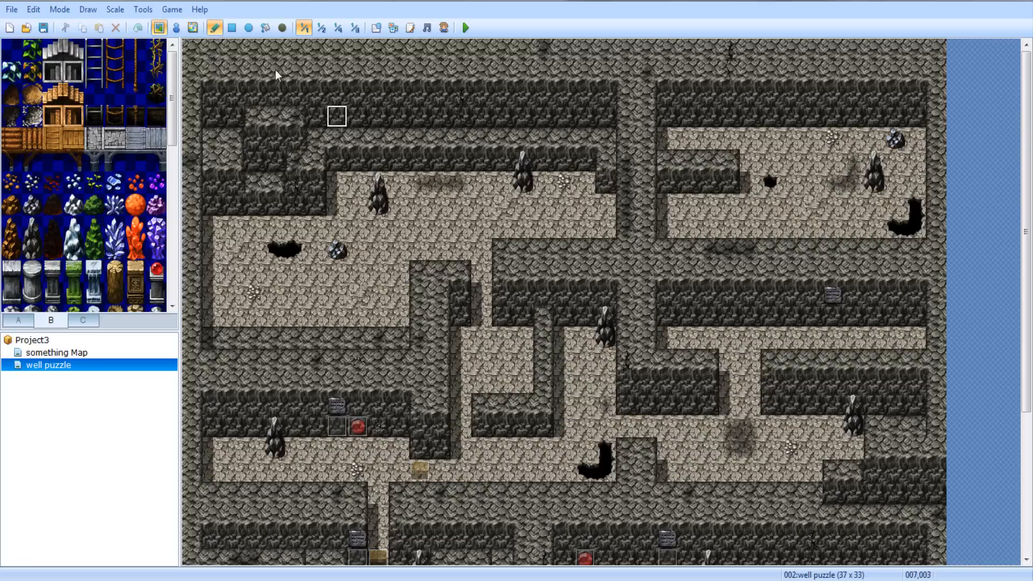
Copy the wooden block event into the opening between the central room and the east room
click(177, 28)
click(420, 466)
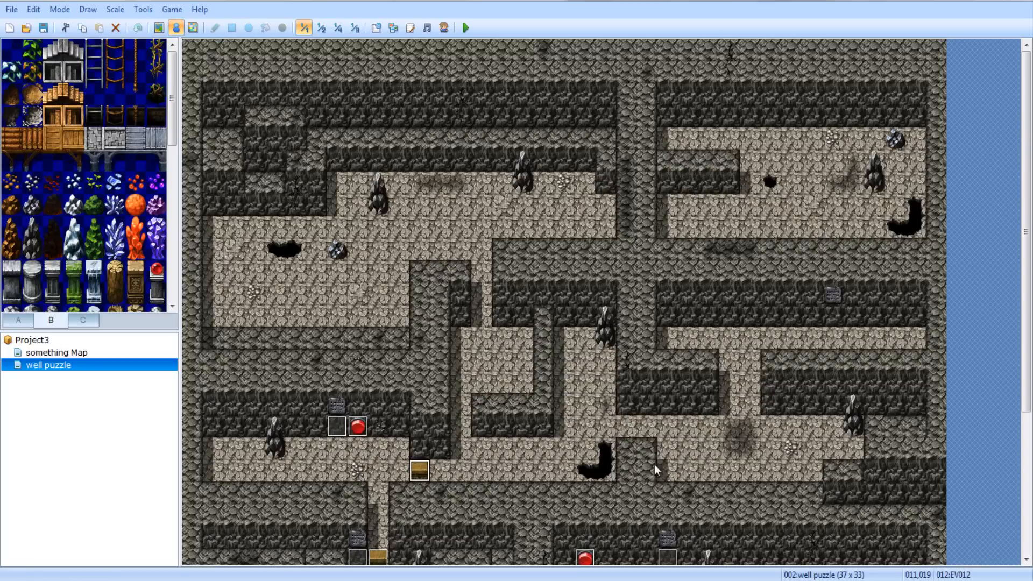
click(632, 428)
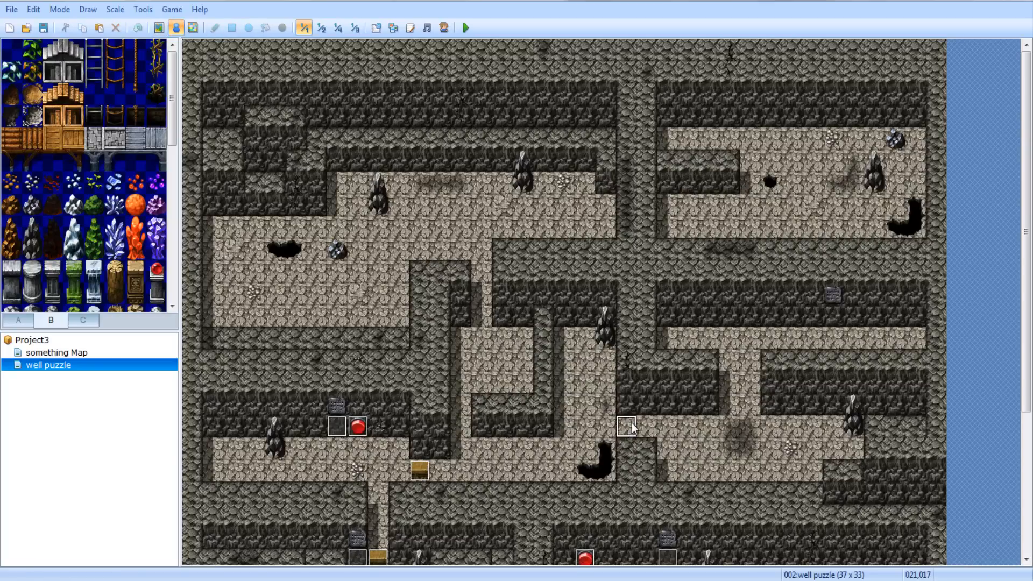
Name variable 0003 TREASURE and set the east block's second page to require TREASURE 1 or above, clearing the event's name
double_click(630, 423)
click(293, 110)
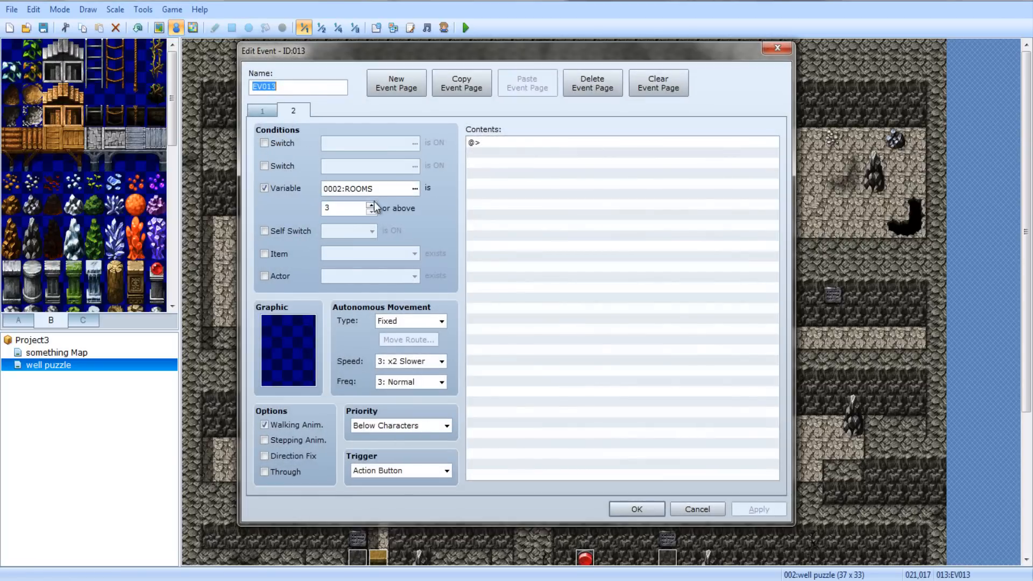
key(BackSpace)
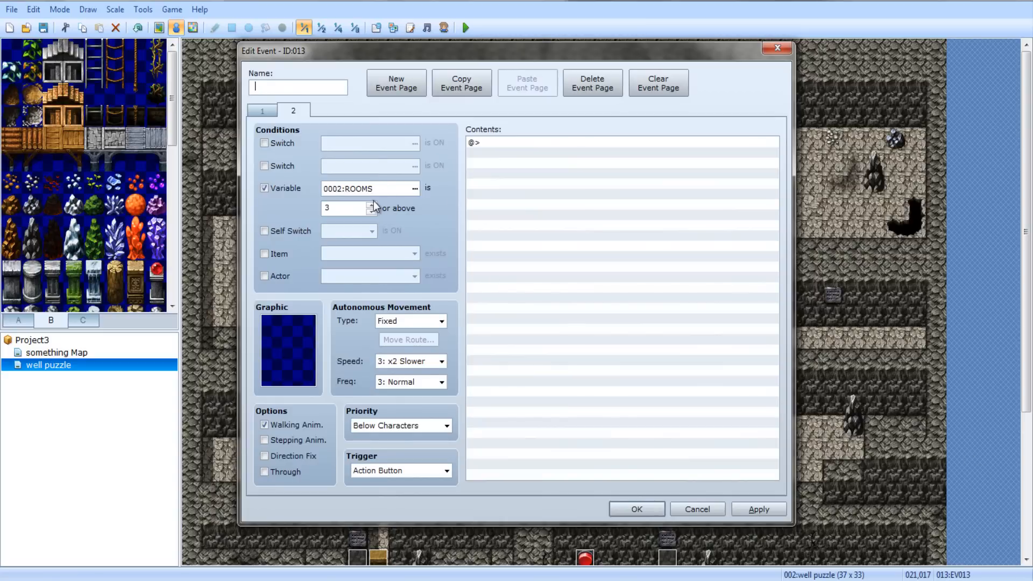
click(371, 205)
click(376, 190)
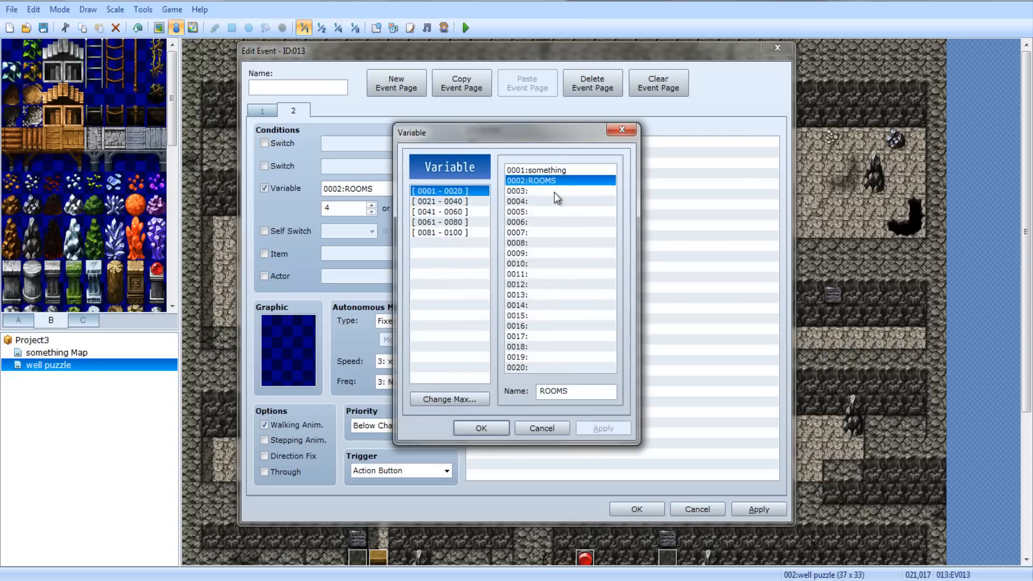
click(553, 189)
click(573, 390)
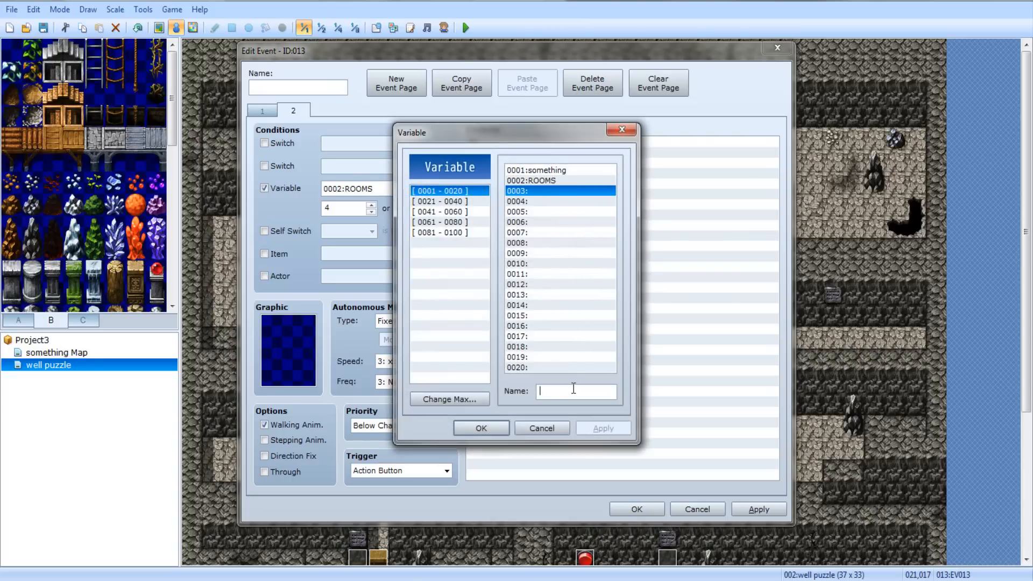
text(TREASURE)
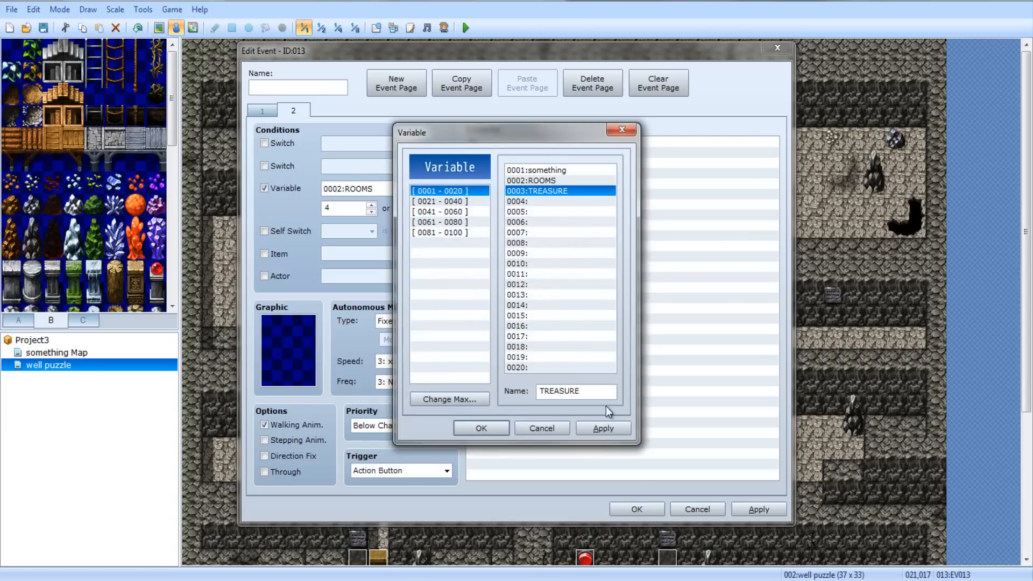
click(481, 428)
click(371, 212)
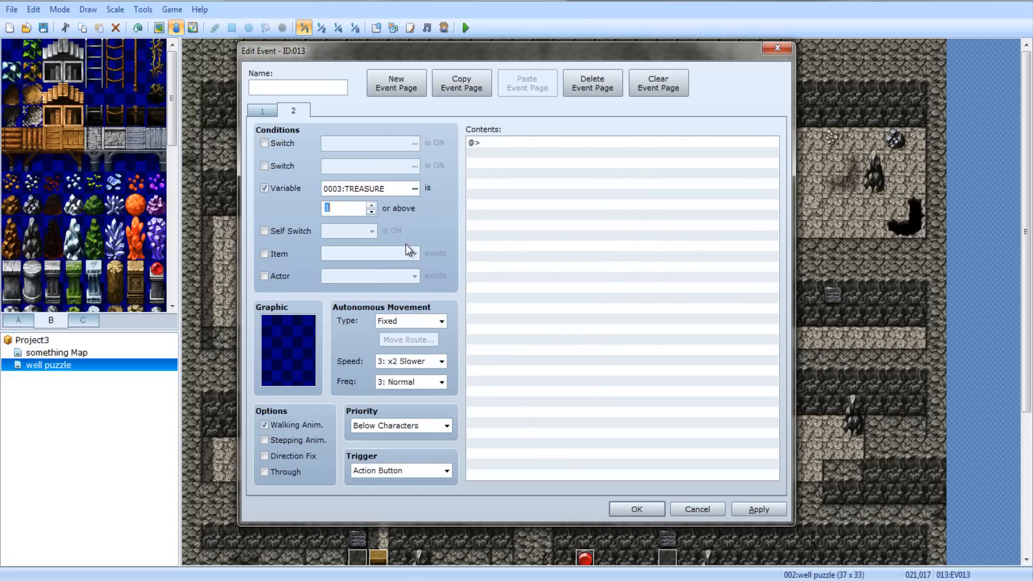
click(636, 507)
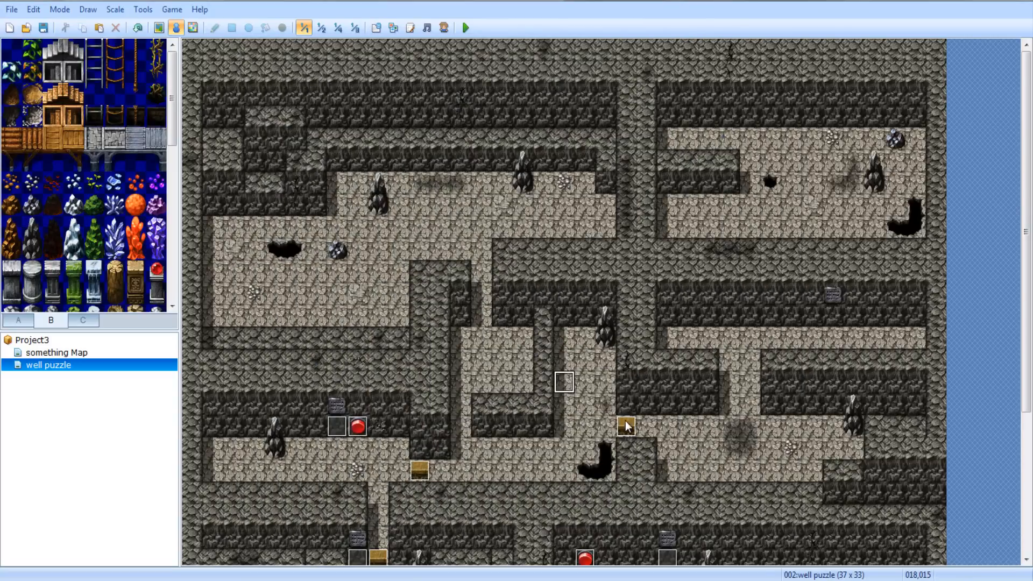
Copy the wooden block into the passage to the upper-left room and set its second page to require ROOMS 4 or above
click(423, 469)
key(ctrl+c)
click(483, 313)
key(ctrl+v)
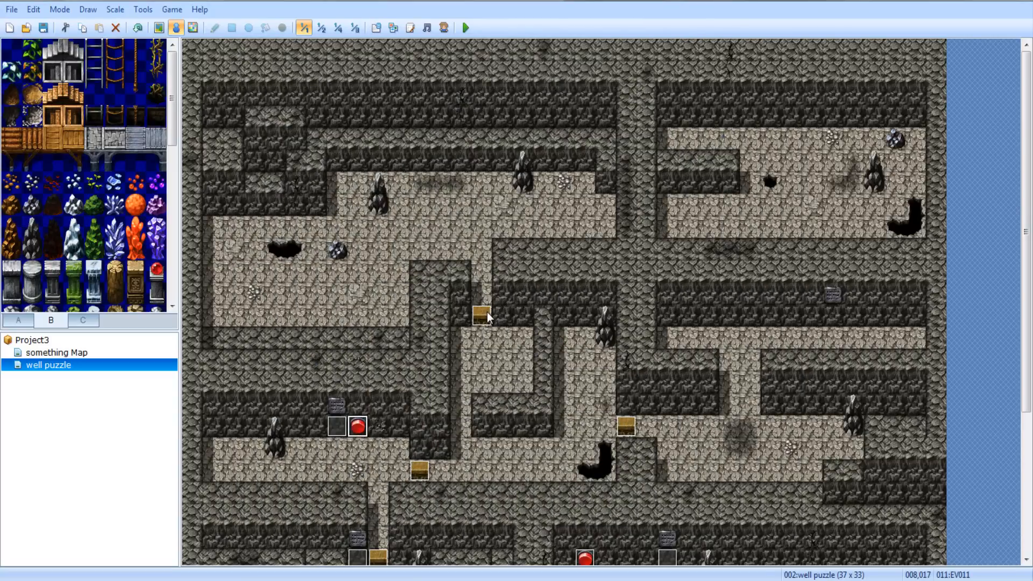
double_click(483, 314)
click(293, 111)
click(370, 205)
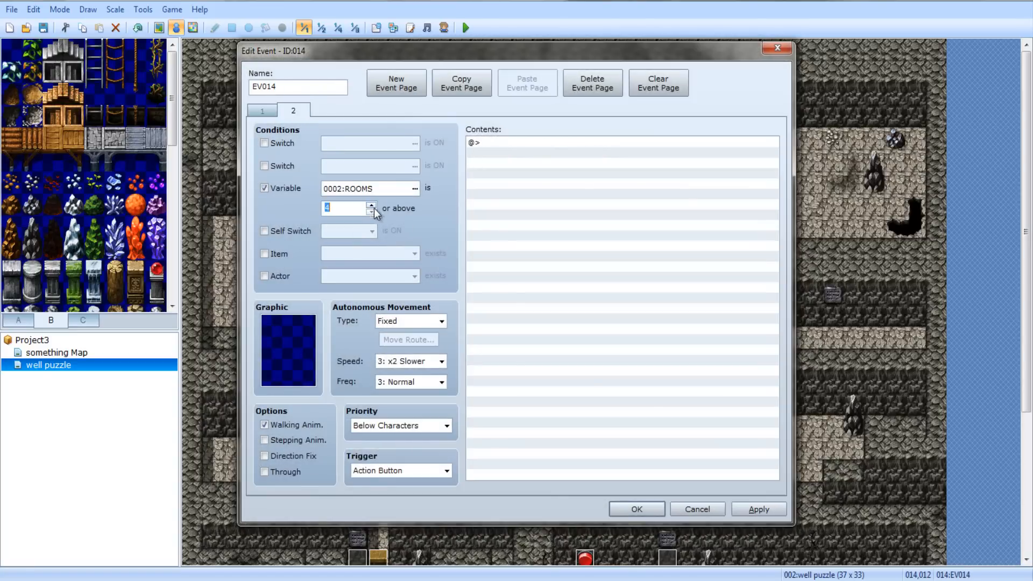
click(636, 509)
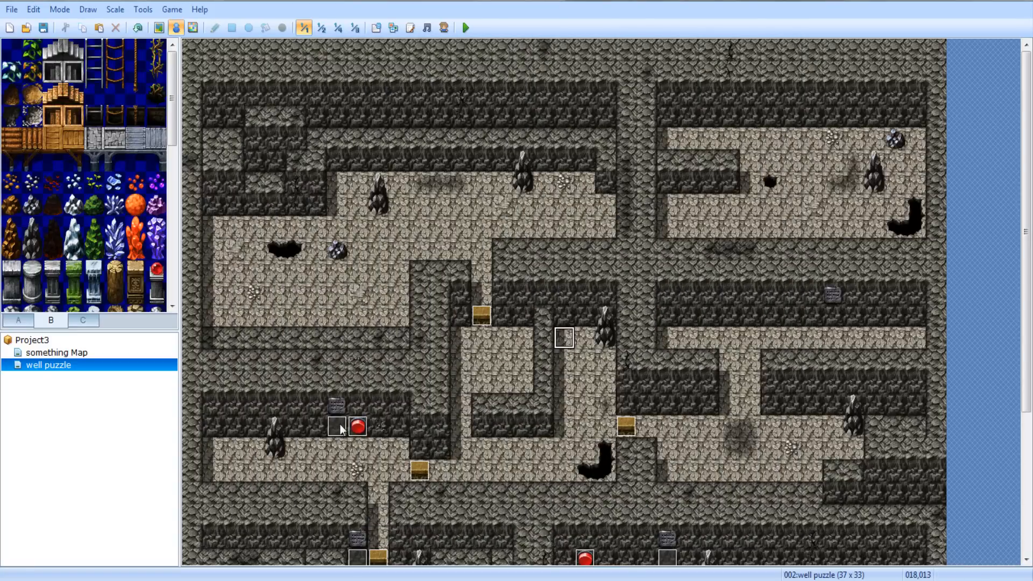
Move the east room's hint plaque tile to the central room's north wall and copy a hint event directly below it
click(159, 28)
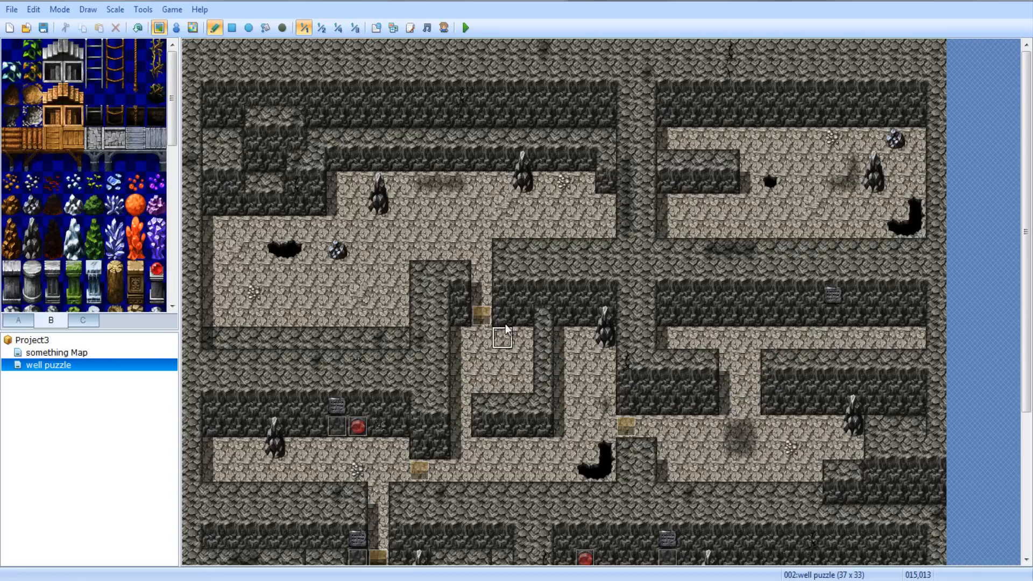
click(522, 295)
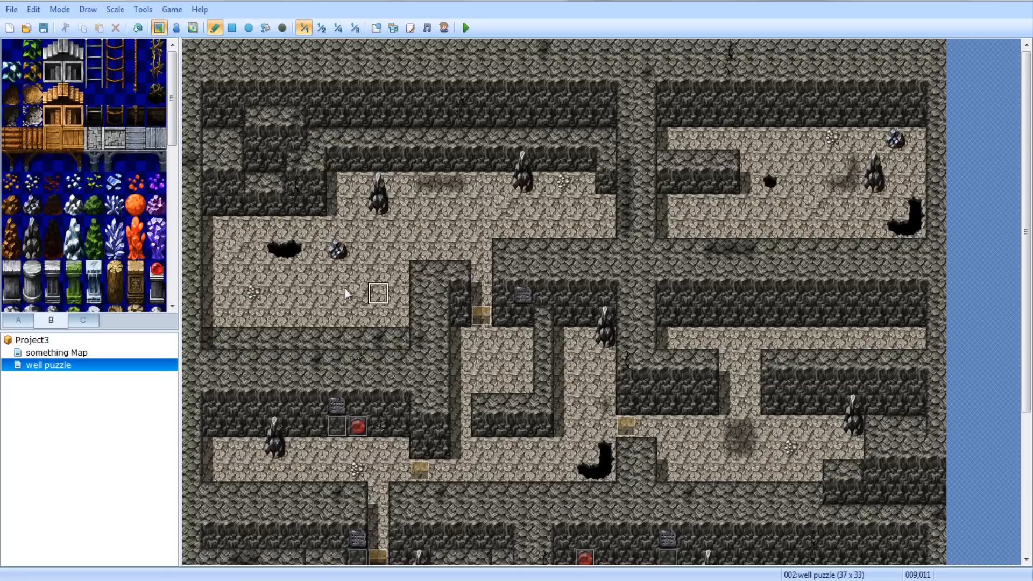
click(176, 27)
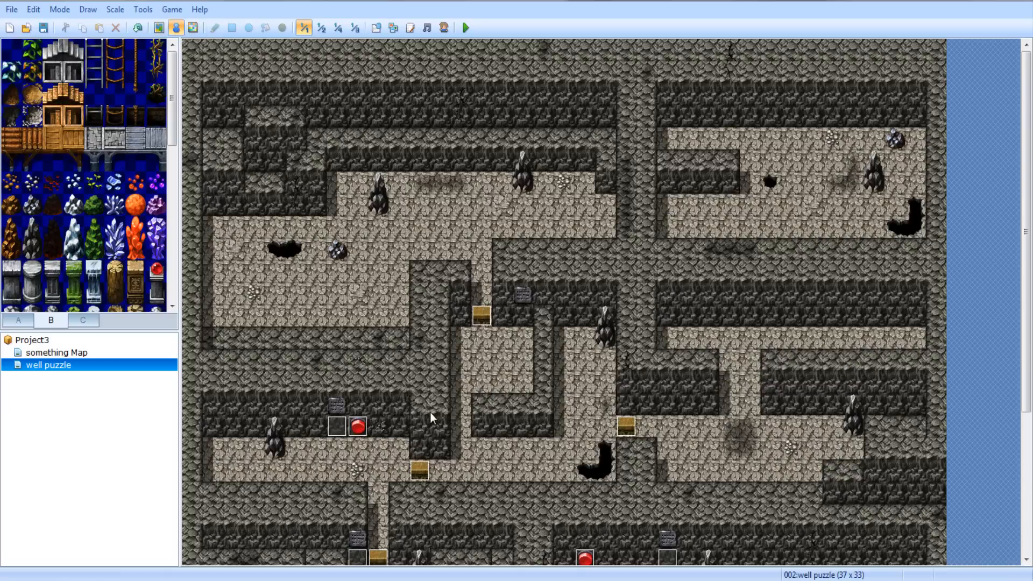
double_click(518, 316)
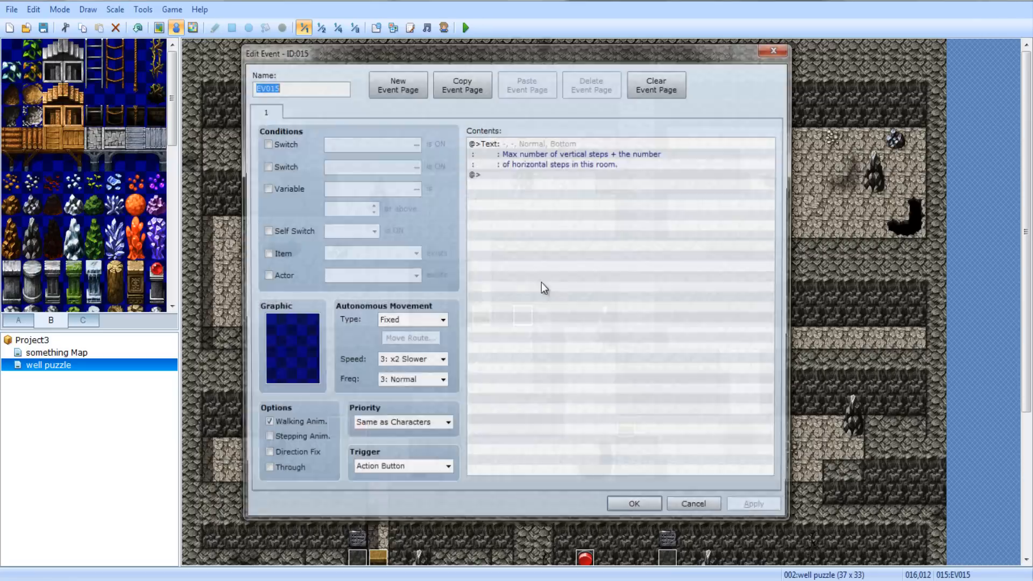
click(540, 144)
click(635, 507)
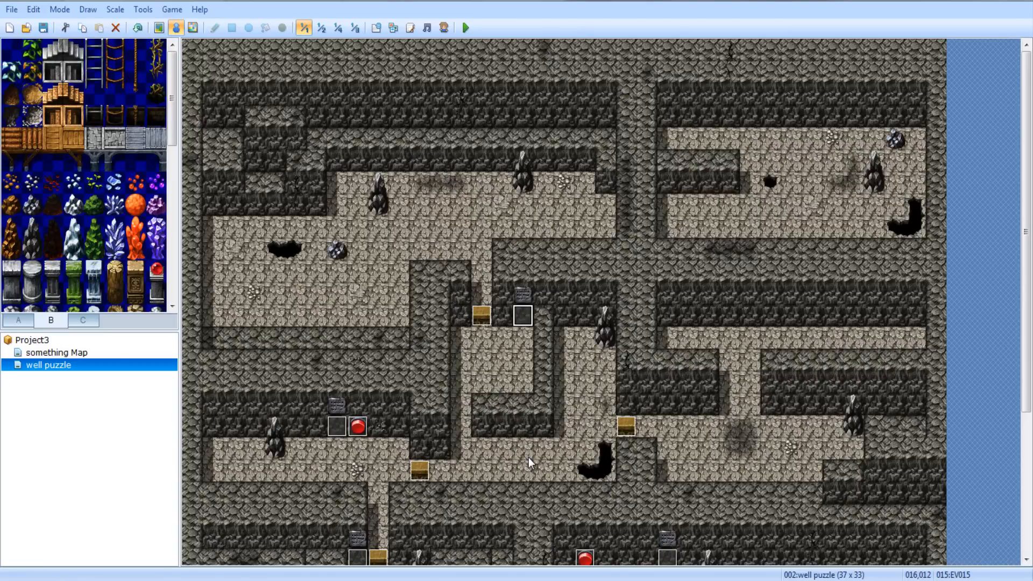
click(527, 354)
drag(490, 409, 564, 337)
Replace the central room plaque's message with "Letters are numbers. L=?"
double_click(529, 317)
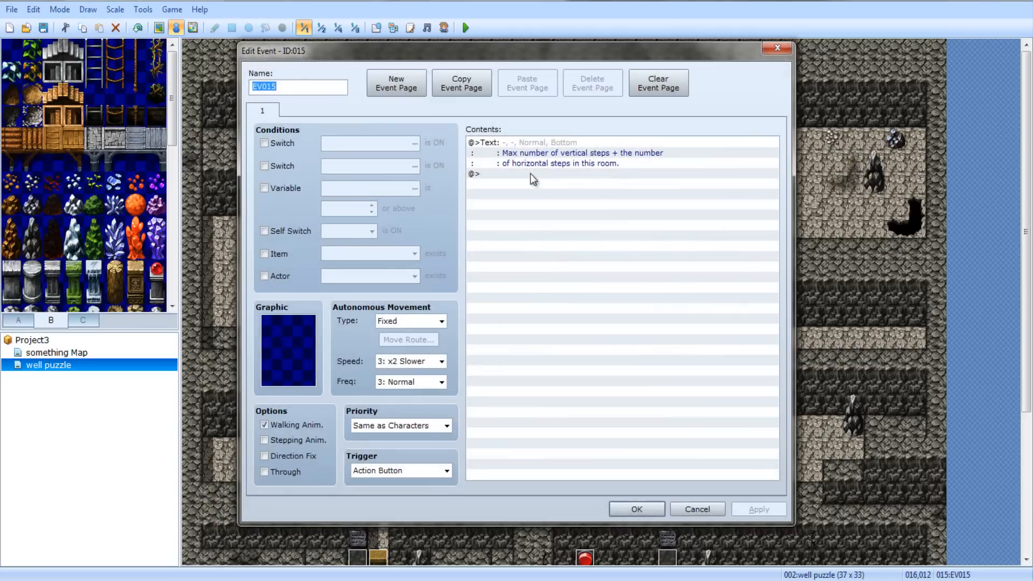
click(528, 173)
double_click(529, 173)
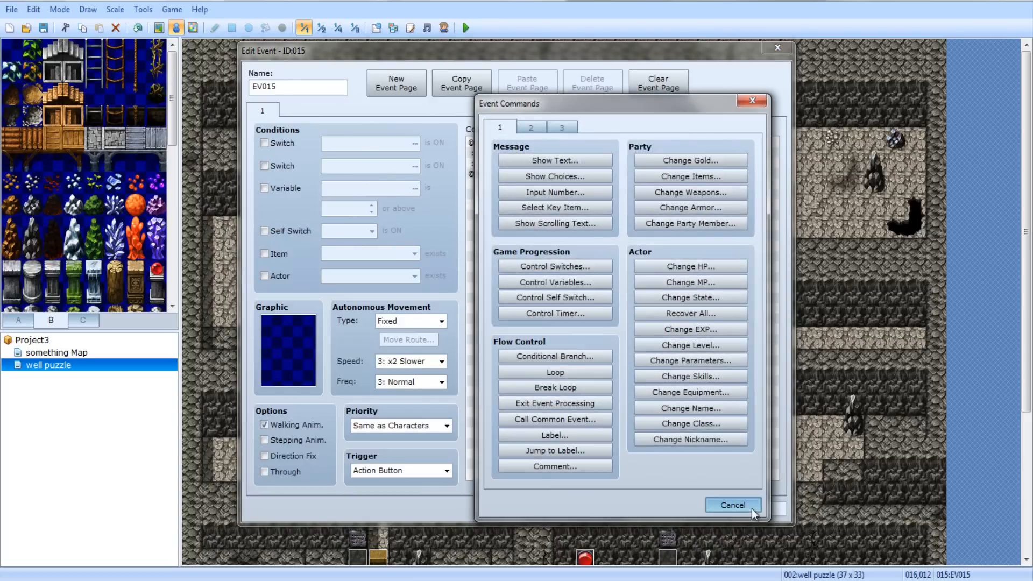
click(728, 502)
key(Return)
key(ctrl+a)
text(Letters are numbers)
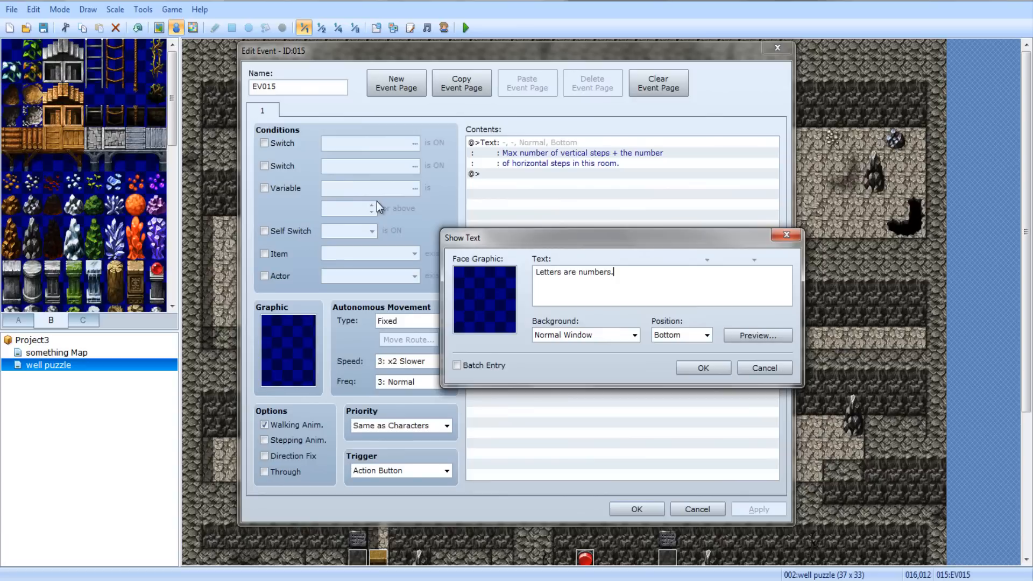
text(. L=?)
Reword the plaque's message to "if J = 10, L = ??" and save the hint event
drag(614, 272, 484, 270)
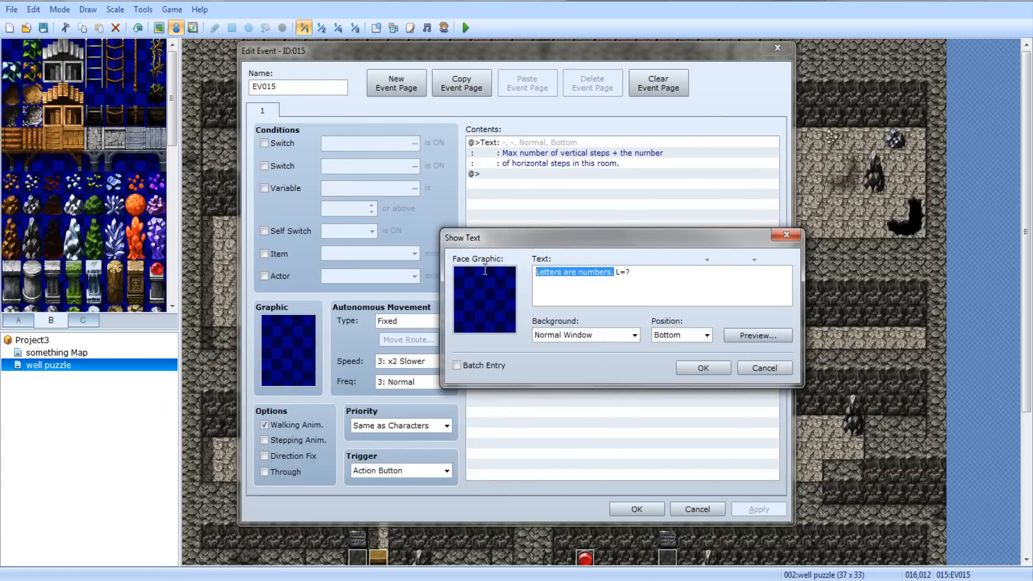
key(Delete)
key(Delete)
key(Delete)
key(Delete)
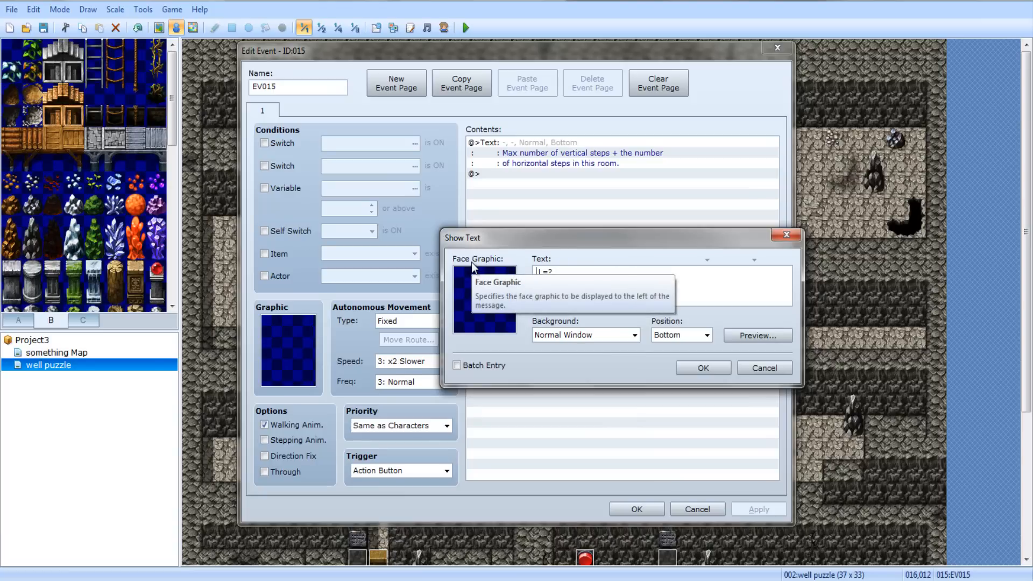
text(L=)
key(BackSpace)
key(BackSpace)
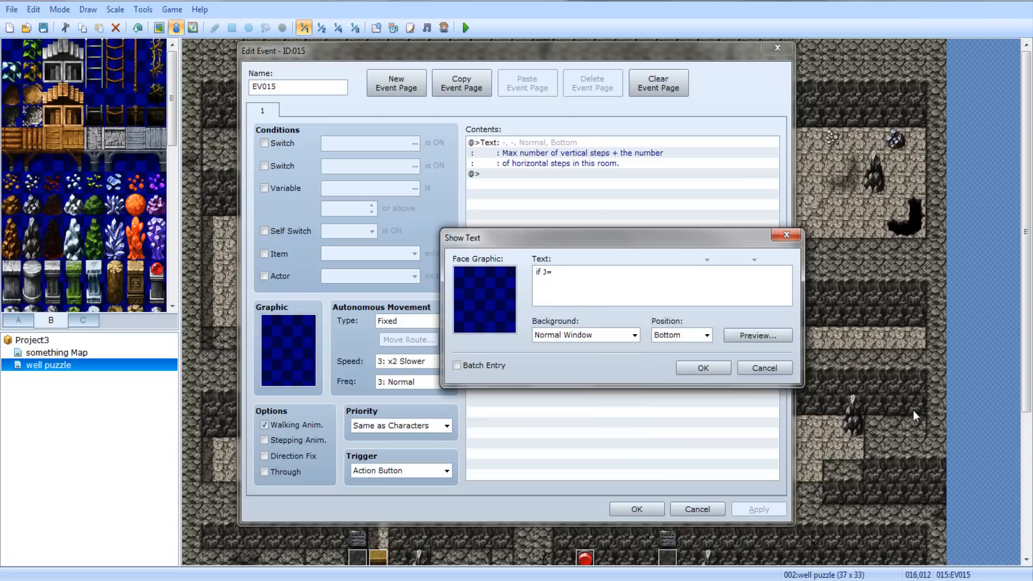
text(10, L = ??)
click(704, 368)
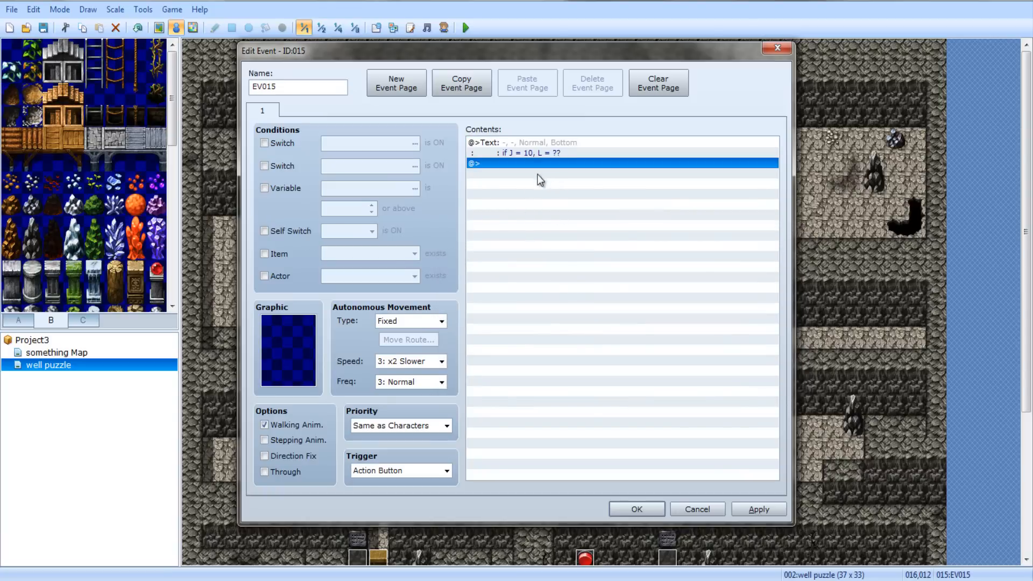
double_click(548, 160)
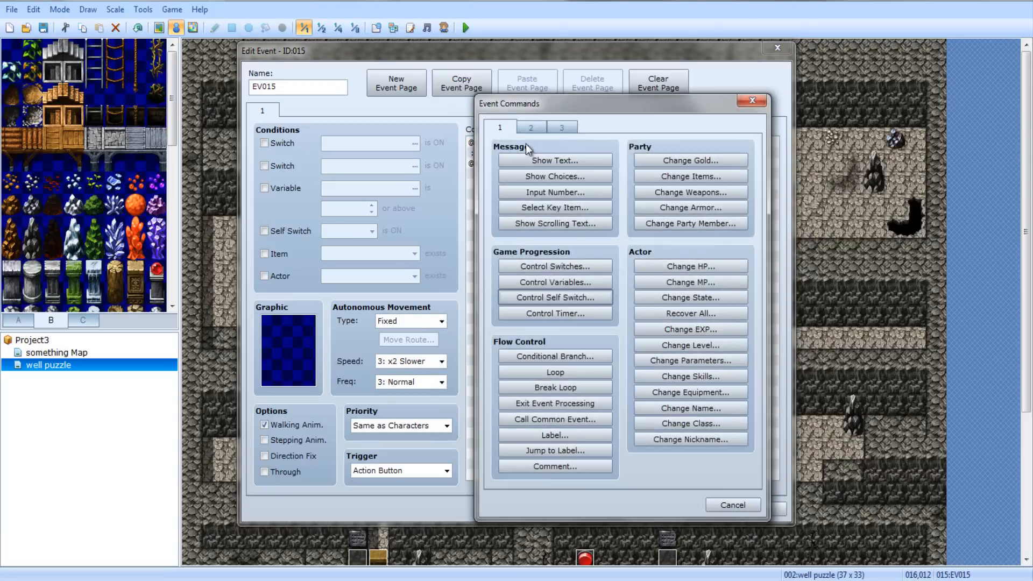
click(728, 508)
click(638, 508)
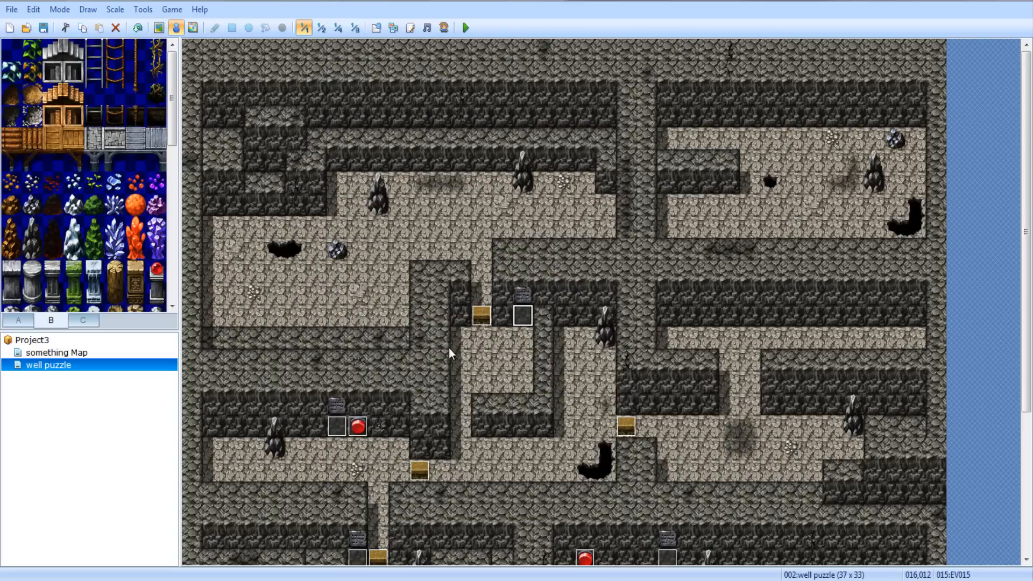
Copy the middle-left room's red button to the wall tile just west of the block in the north passage
click(359, 426)
key(ctrl+c)
click(464, 316)
key(ctrl+v)
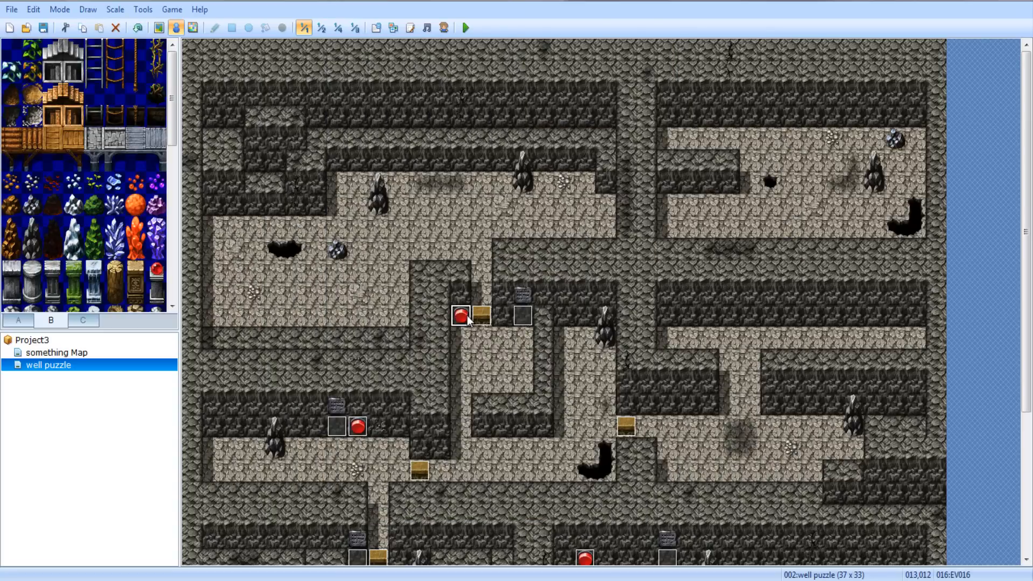
Review the copied button's event commands, including the number check and ROOMS change, and accept the event
double_click(461, 315)
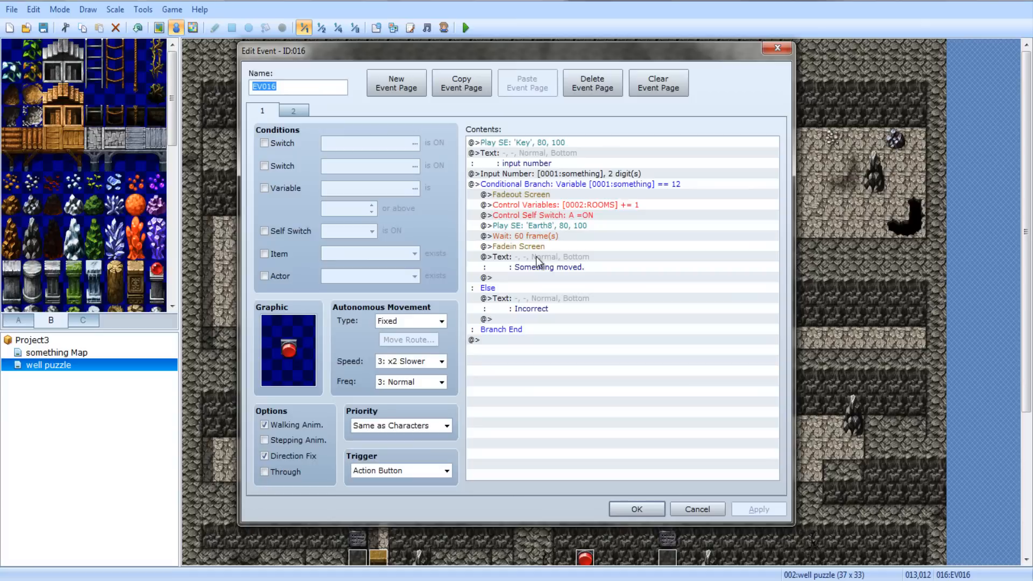
click(556, 385)
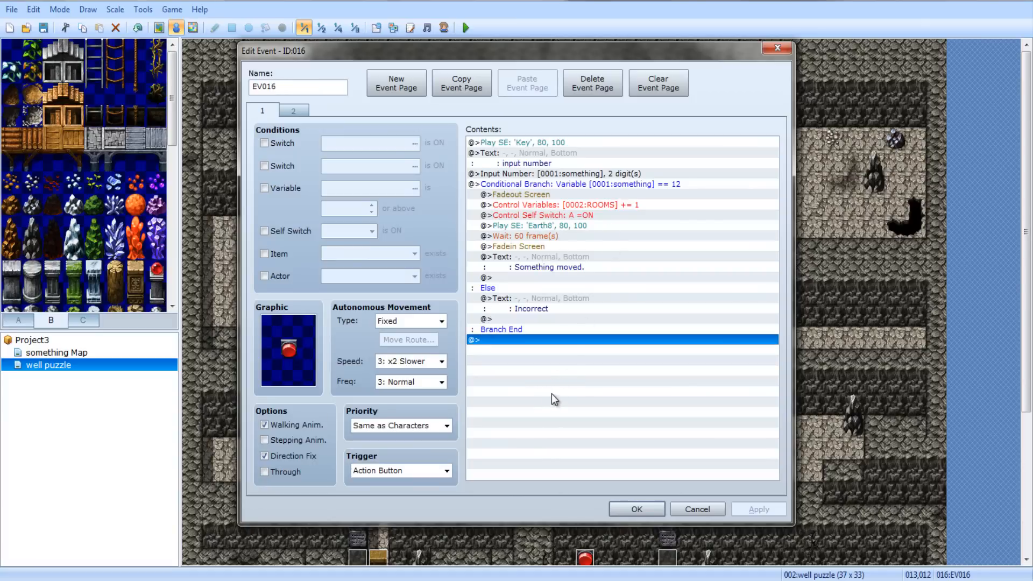
click(554, 256)
click(627, 469)
click(541, 257)
click(593, 205)
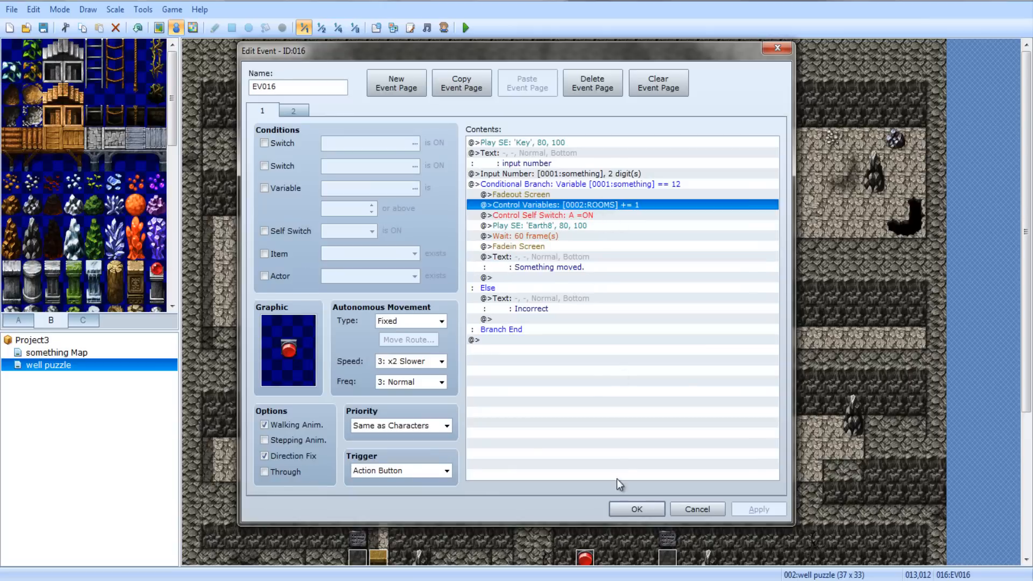
click(618, 510)
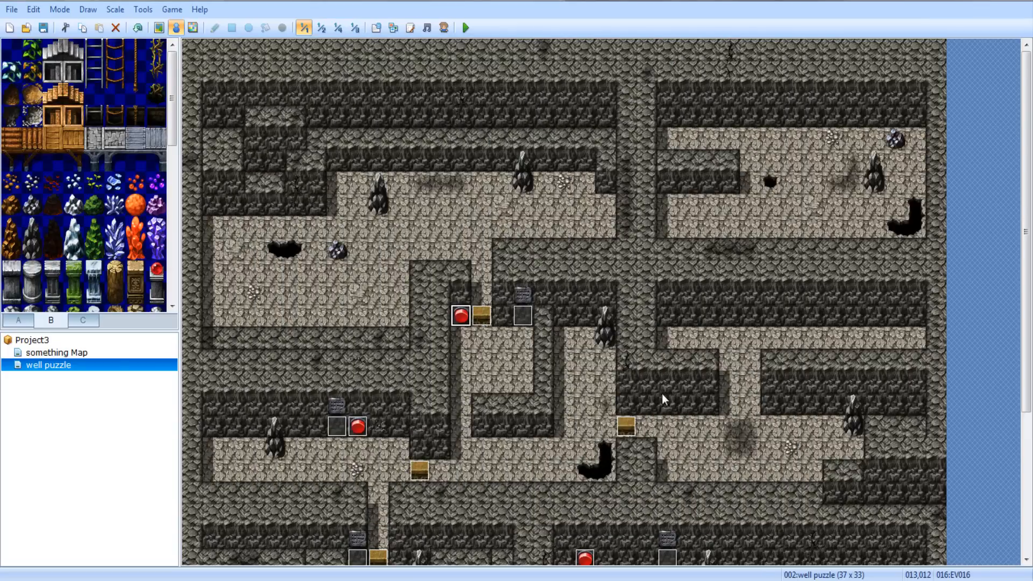
Paste a copy of the red button onto the wall tile just west of the rock spire in the middle corridor
click(584, 317)
key(ctrl+v)
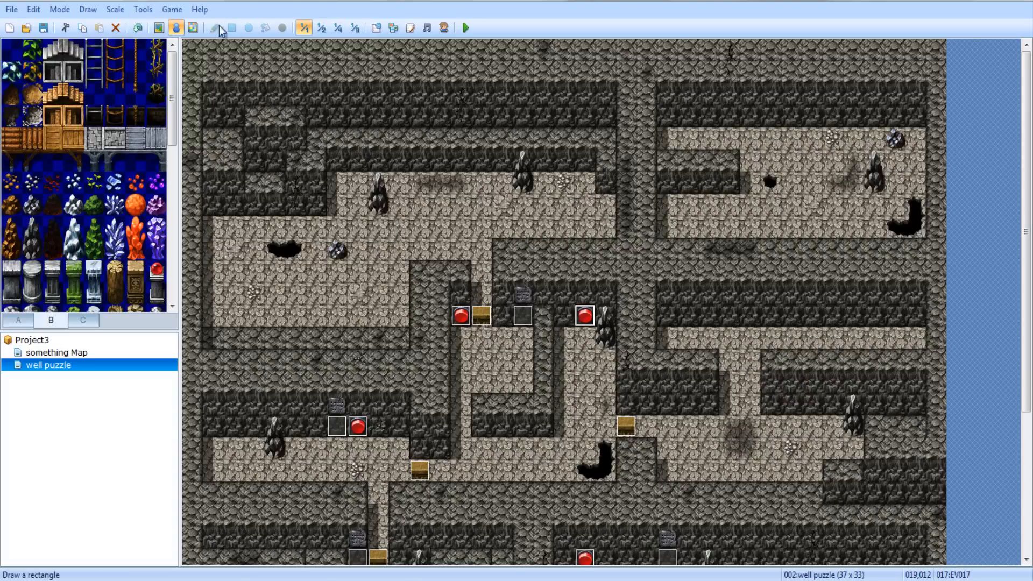
click(160, 28)
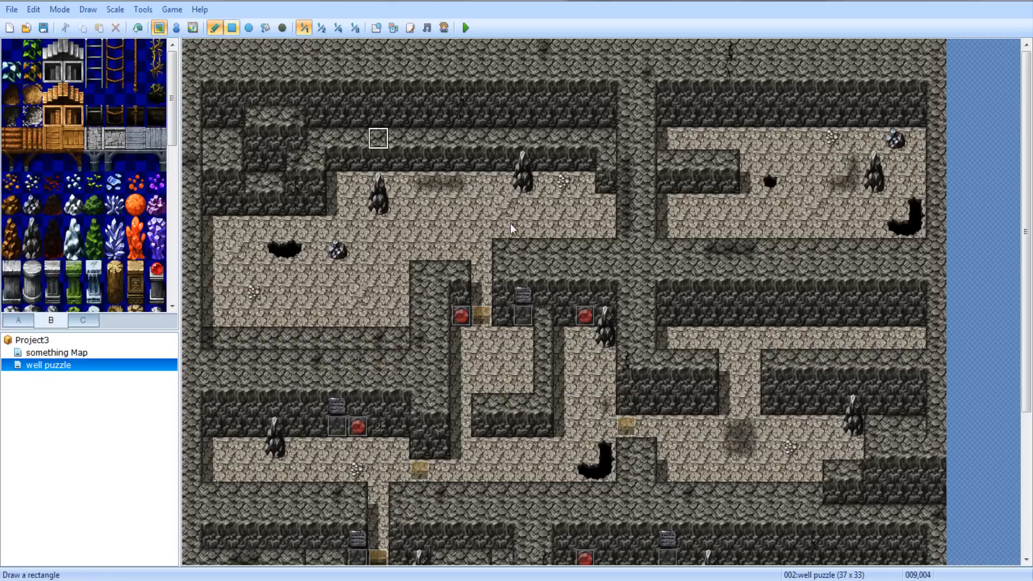
click(176, 27)
Create a treasure chest holding item 009:Life Up at the east end of the eastern corridor
scroll(581, 385, down, 5)
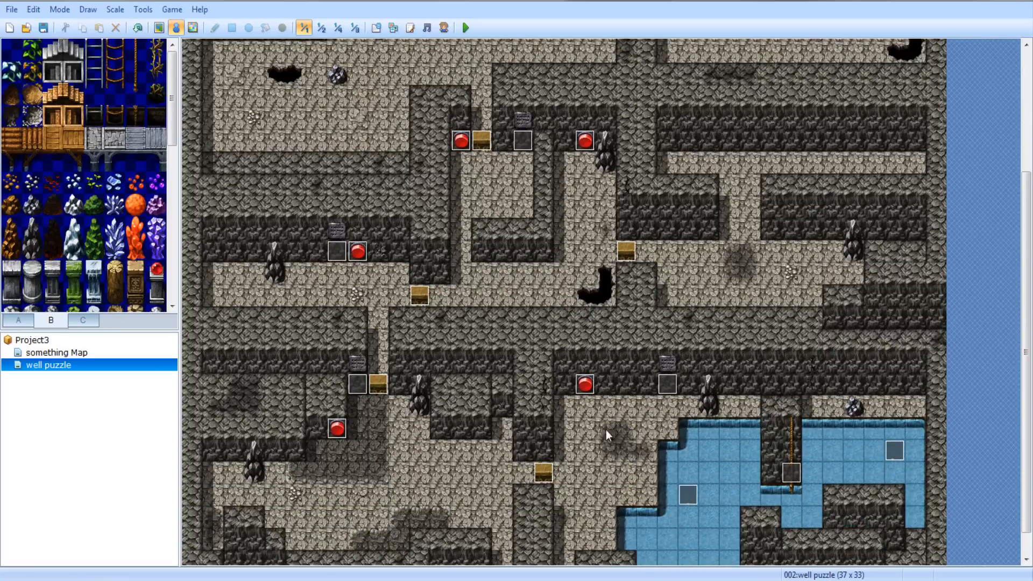
scroll(672, 393, up, 1)
scroll(796, 370, up, 1)
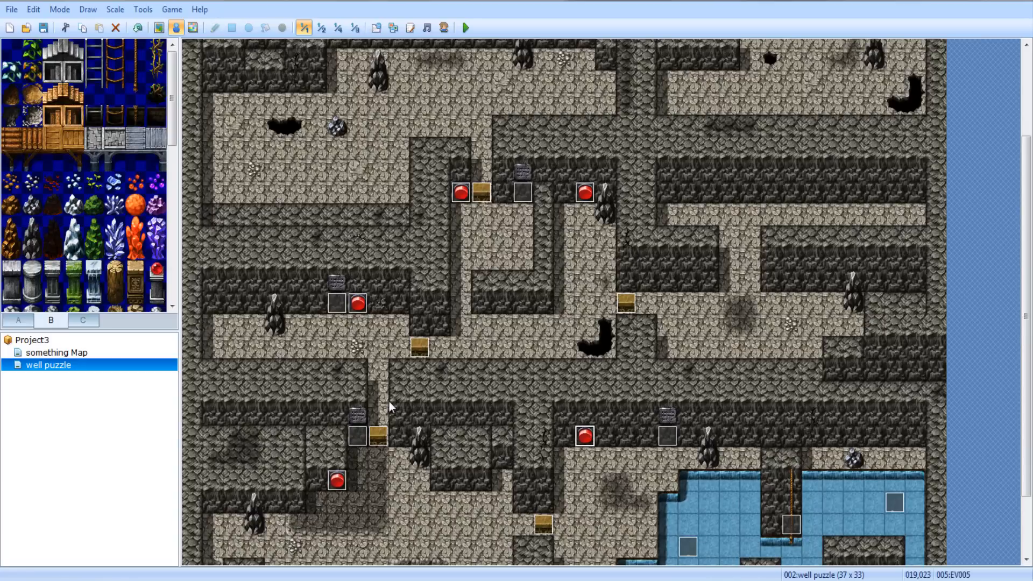
click(358, 346)
scroll(786, 478, up, 6)
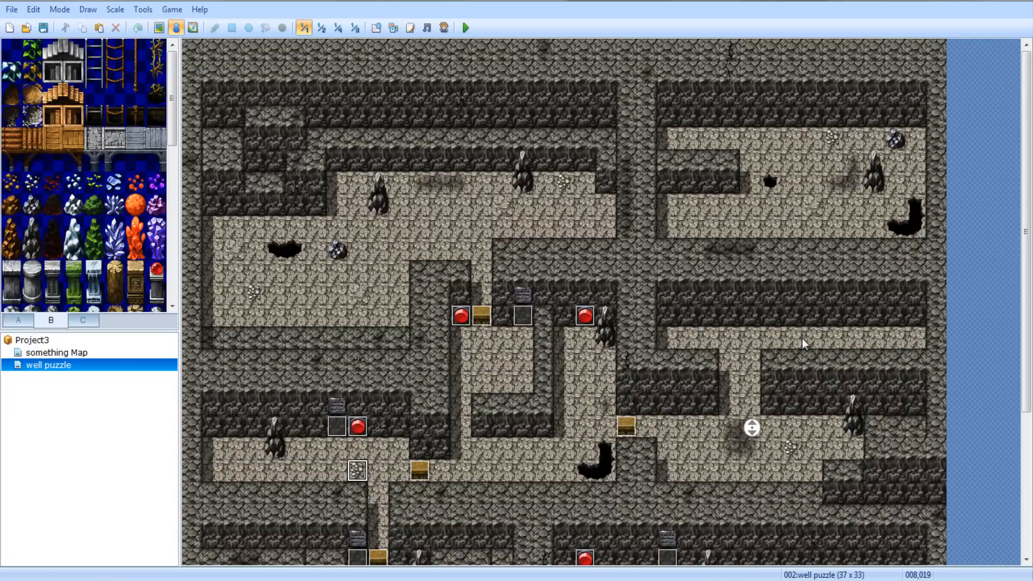
click(934, 337)
right_click(904, 333)
right_click(910, 333)
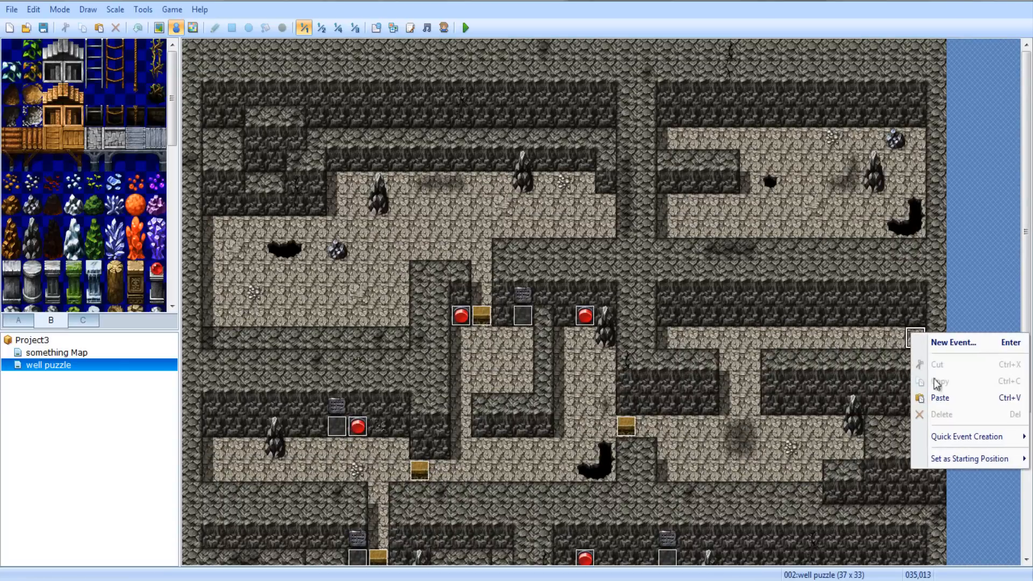
mouse_move(948, 437)
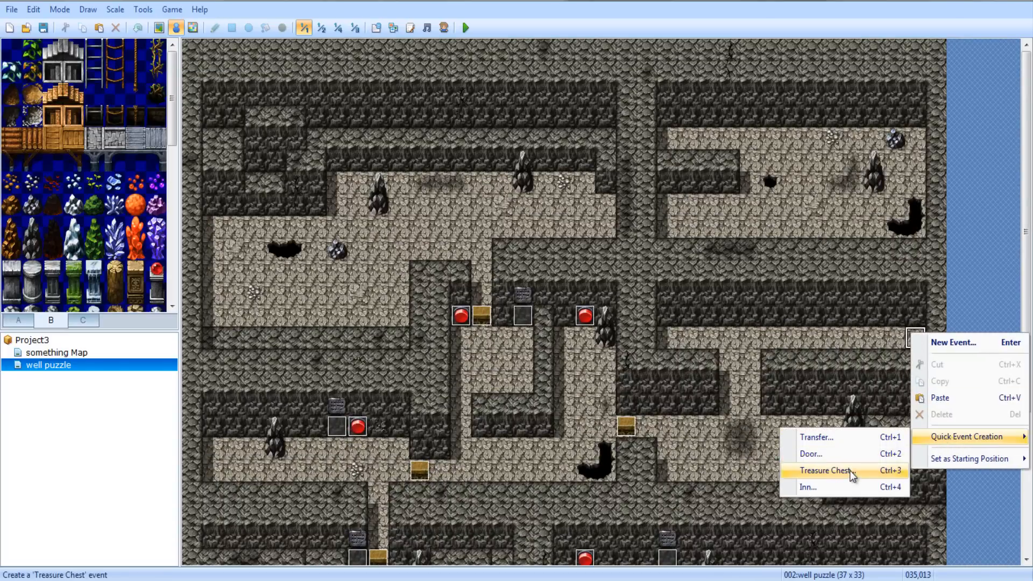
click(851, 470)
click(490, 271)
click(603, 270)
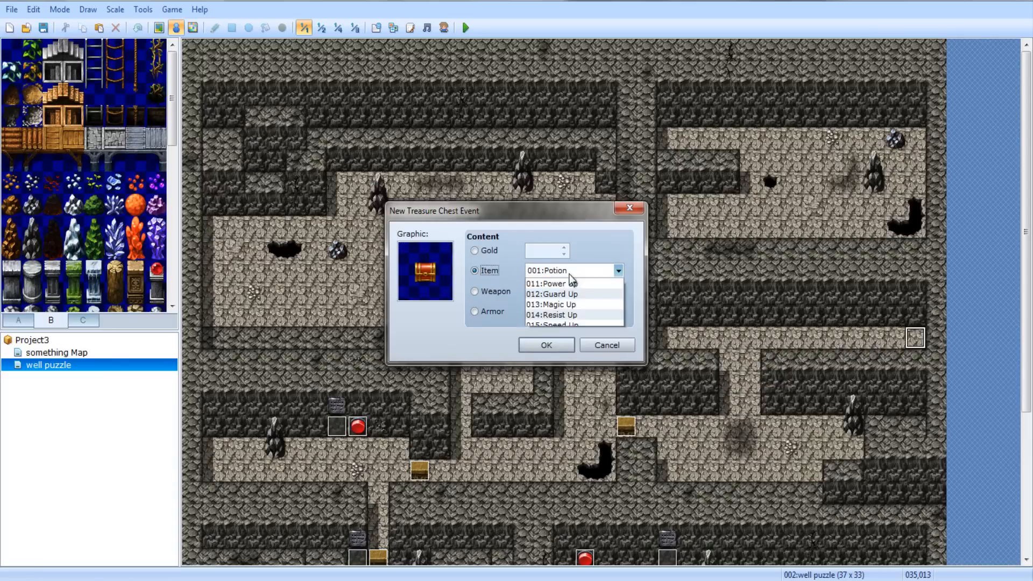
click(577, 364)
click(570, 342)
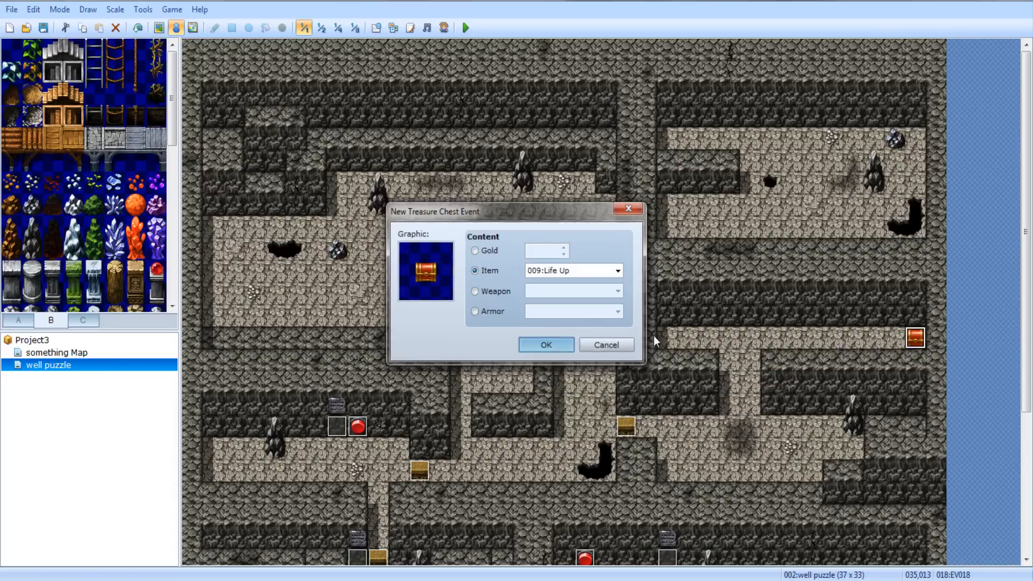
Carve a floor passage through the wall between the northwest and northeast rooms
click(483, 347)
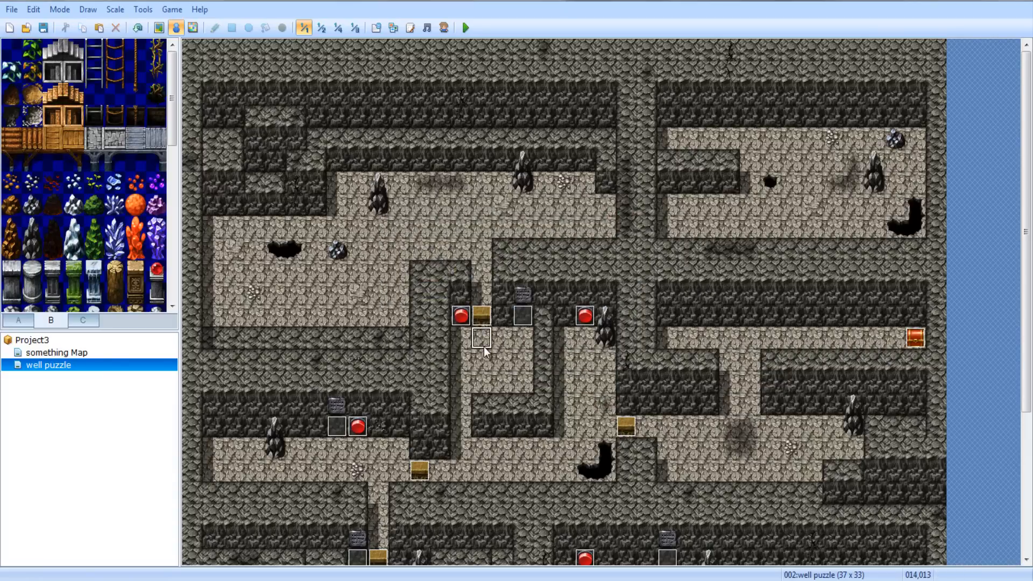
click(584, 319)
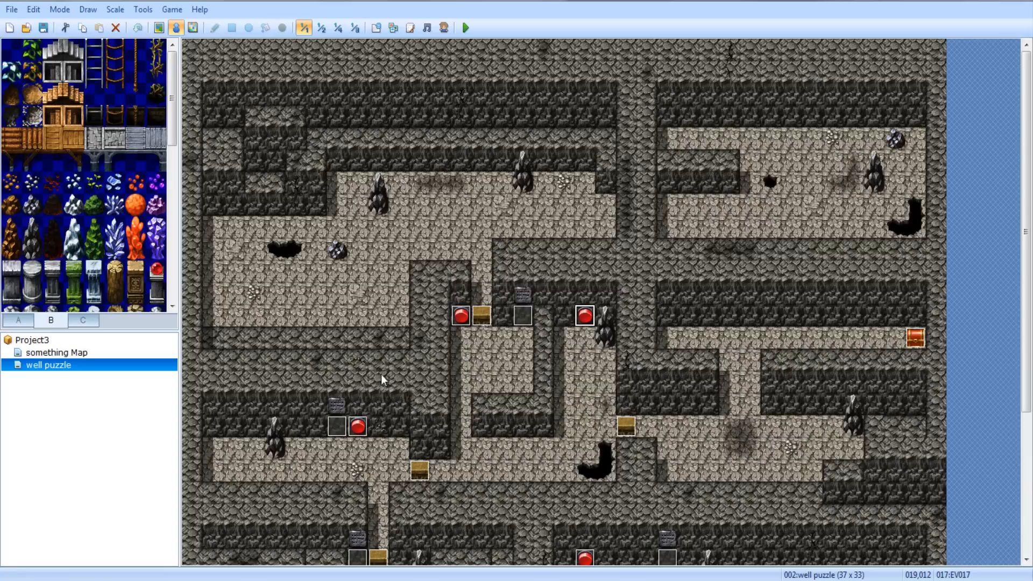
click(485, 313)
click(218, 27)
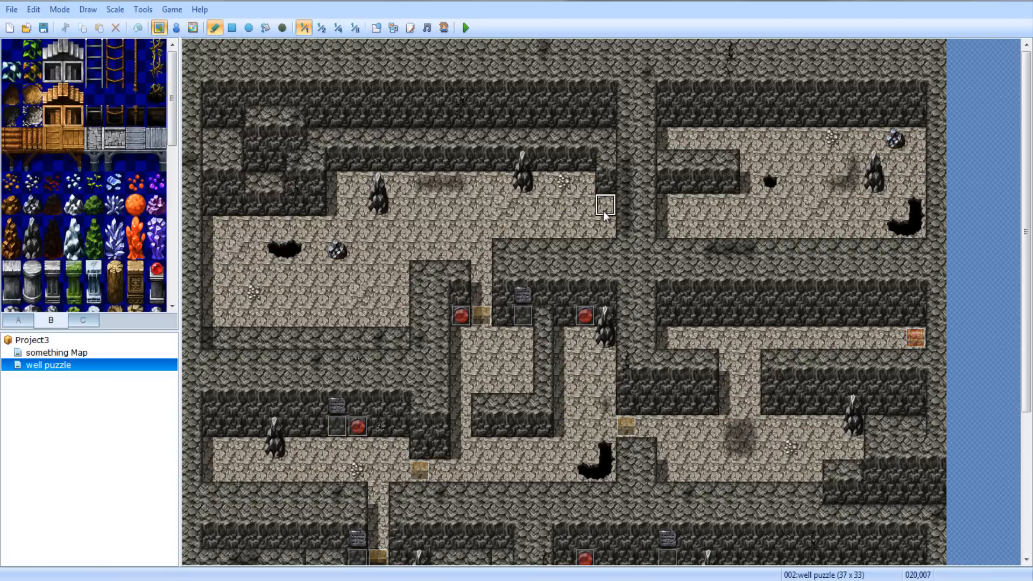
click(608, 228)
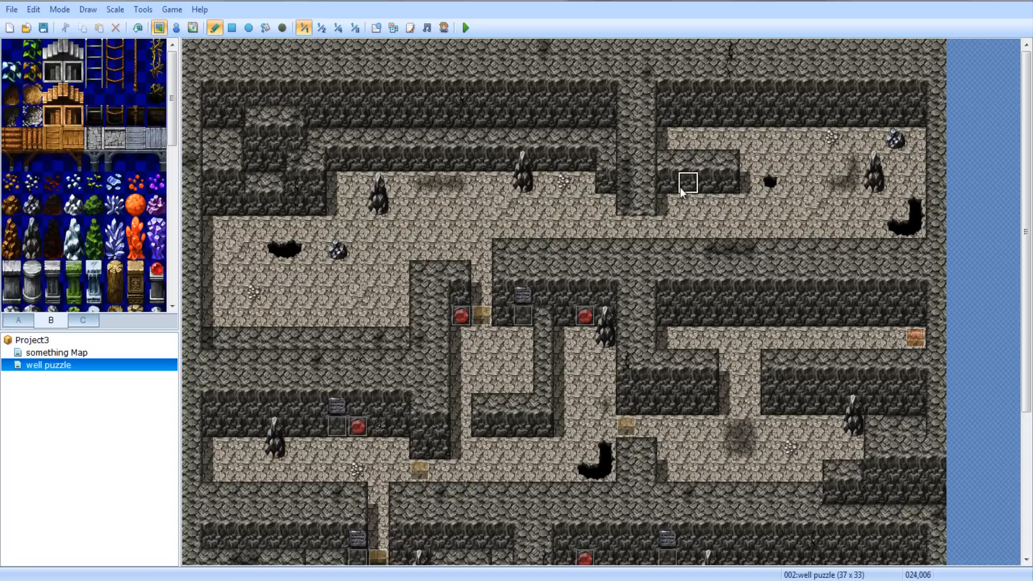
Paint cave wall-face tiles on the two-tile-wide wall end just above the new passage
right_click(643, 192)
drag(642, 192, 624, 200)
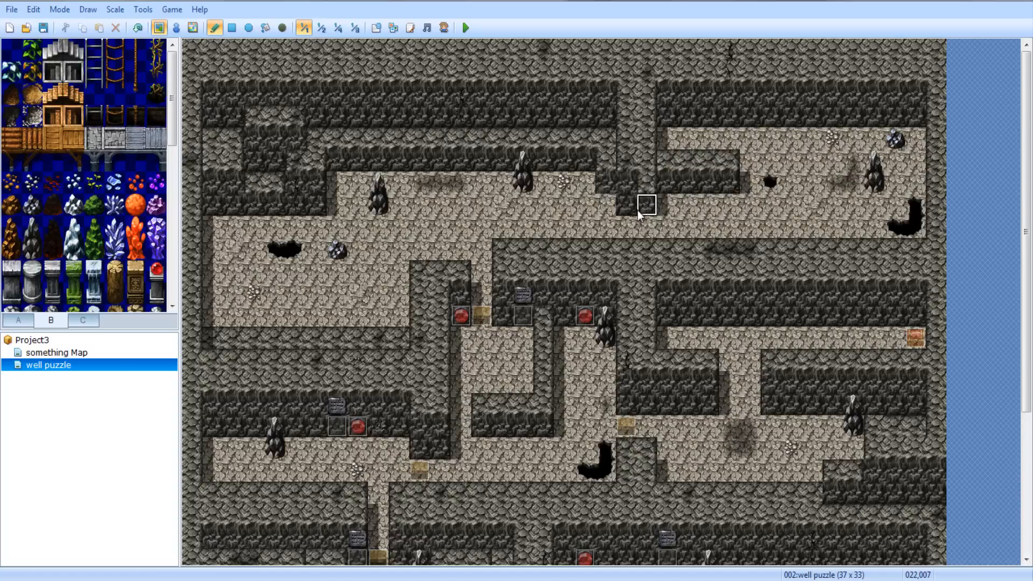
click(643, 189)
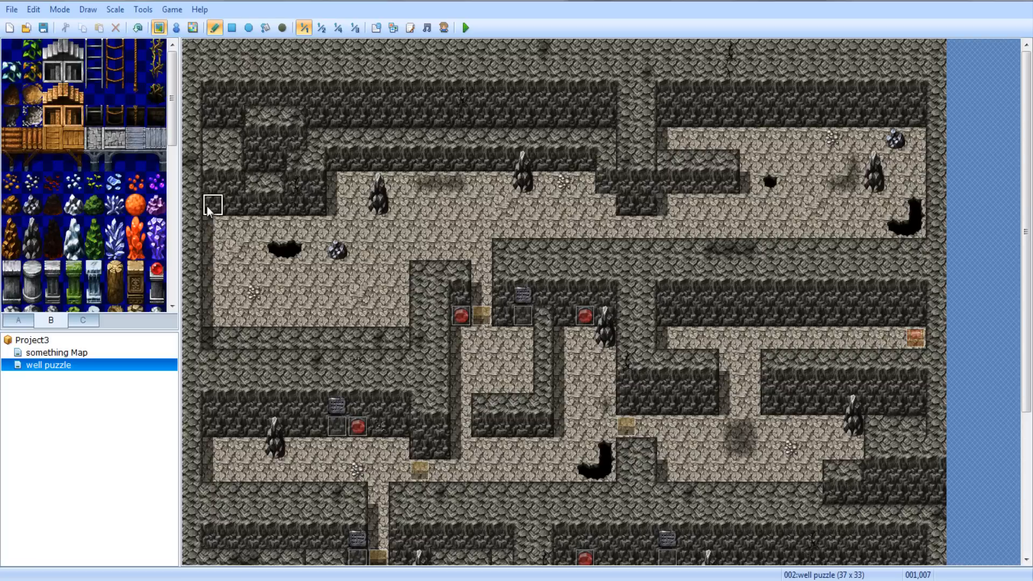
click(610, 191)
right_drag(629, 405, 630, 393)
right_click(686, 221)
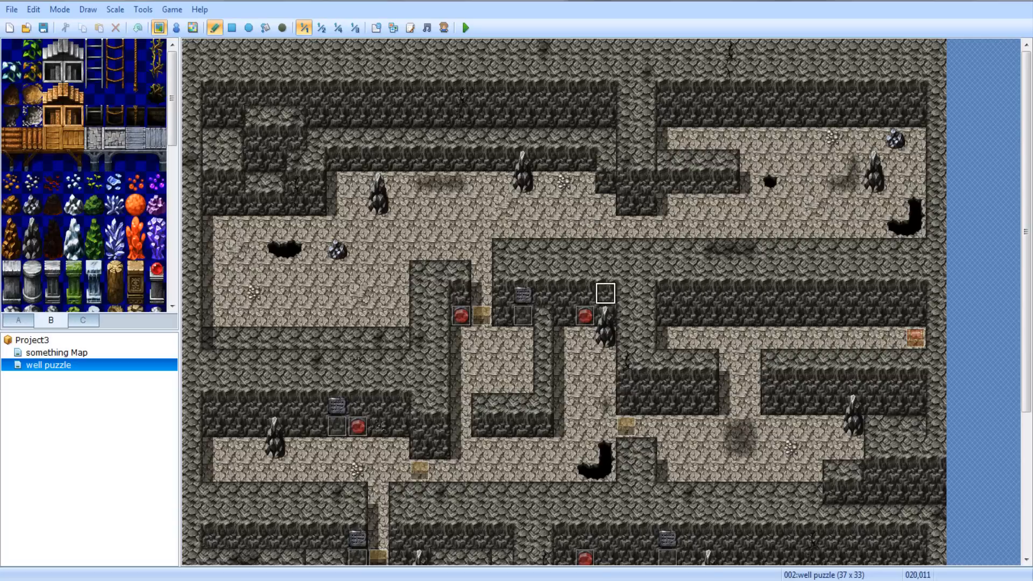
Copy the wooden block from the north passage into the west end of the new passage between the upper rooms
click(176, 27)
click(480, 317)
key(ctrl+c)
click(624, 229)
key(ctrl+v)
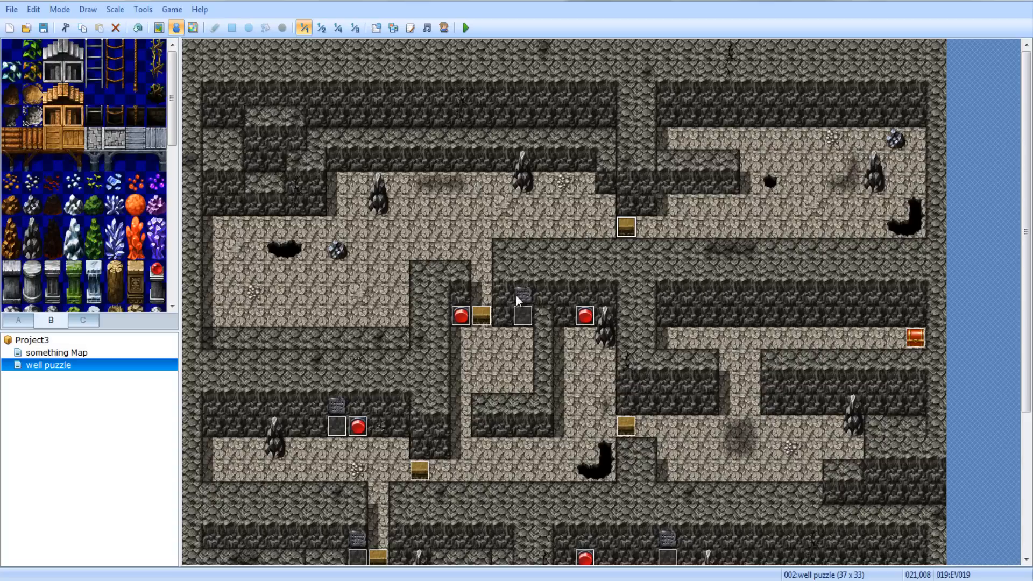
Place a stone plaque tile on the northwest room's upper-left wall at tile 005,006
click(158, 27)
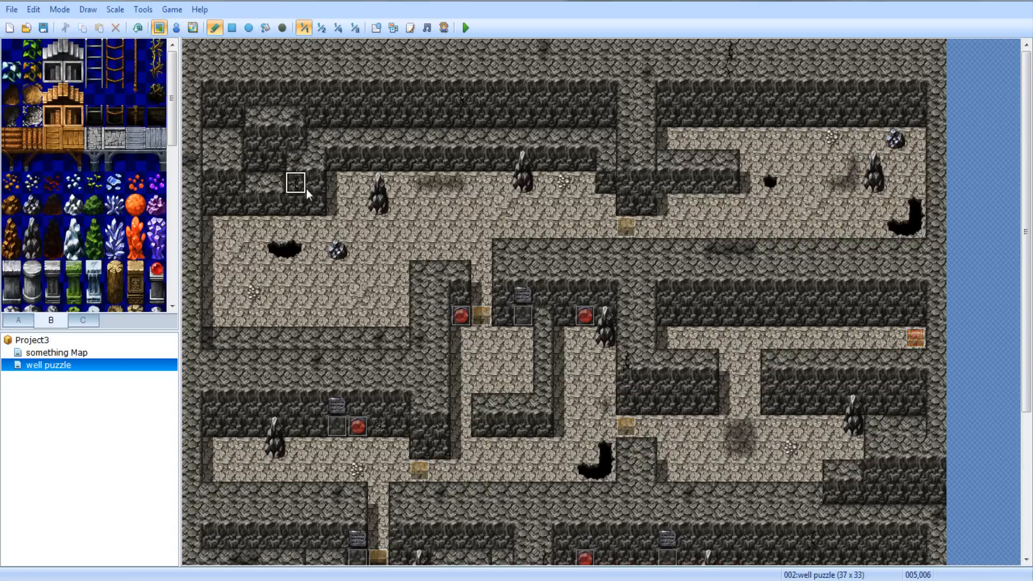
click(53, 271)
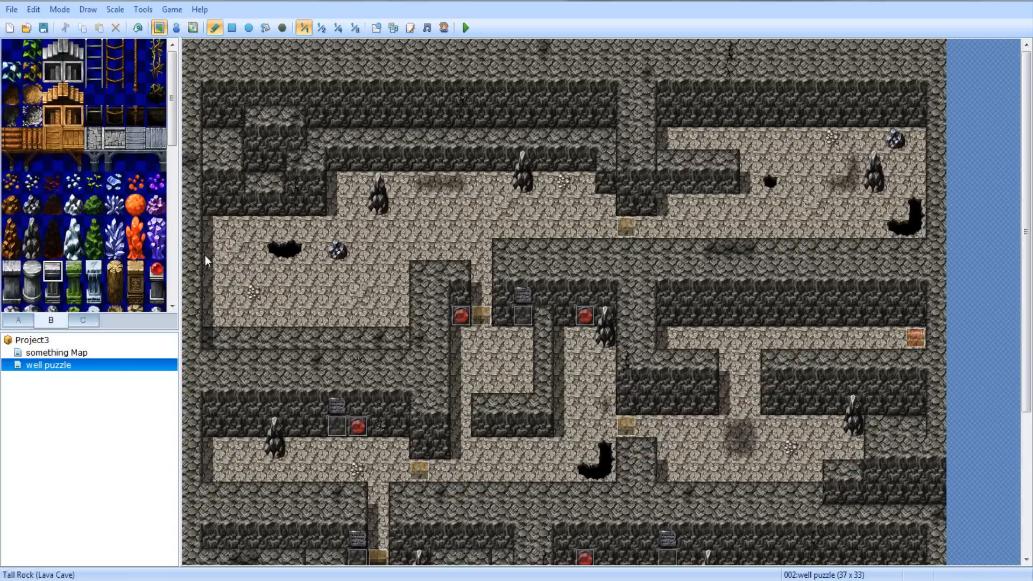
scroll(94, 211, down, 5)
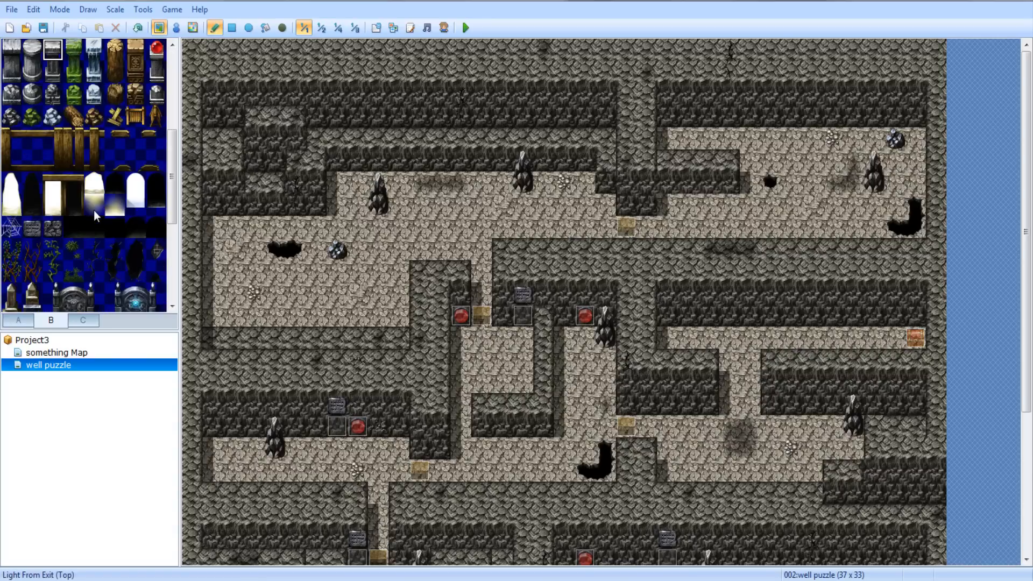
scroll(93, 219, down, 3)
click(35, 53)
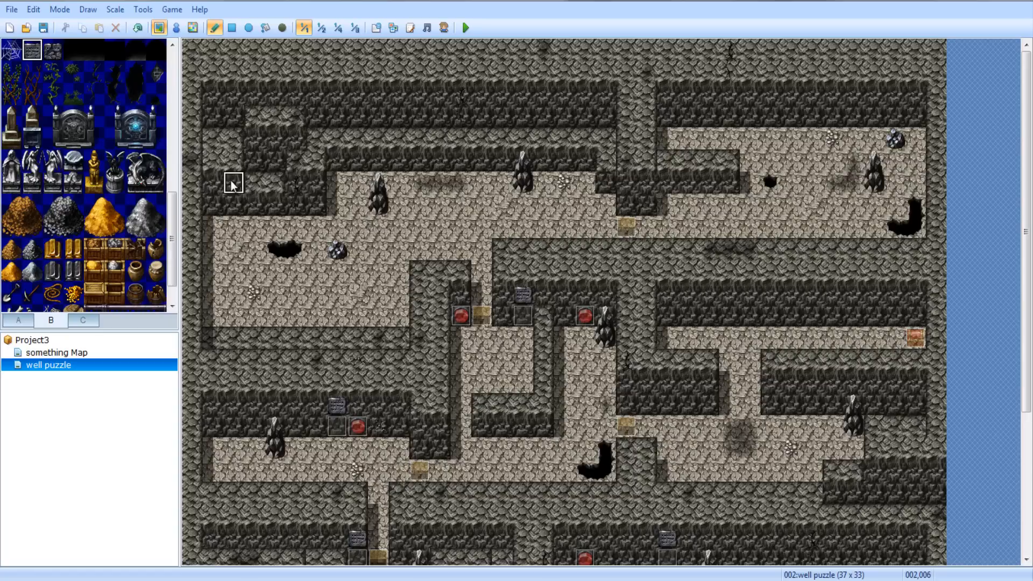
click(295, 184)
Copy the central plaque's hint event to the tile beneath the new plaque and open it
click(176, 27)
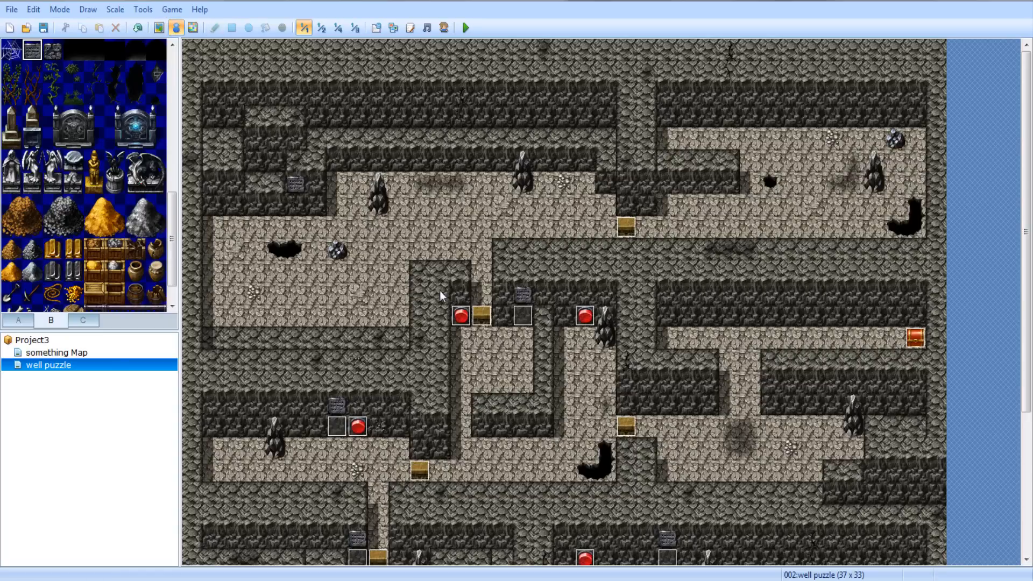
double_click(296, 206)
drag(462, 53, 619, 91)
click(679, 151)
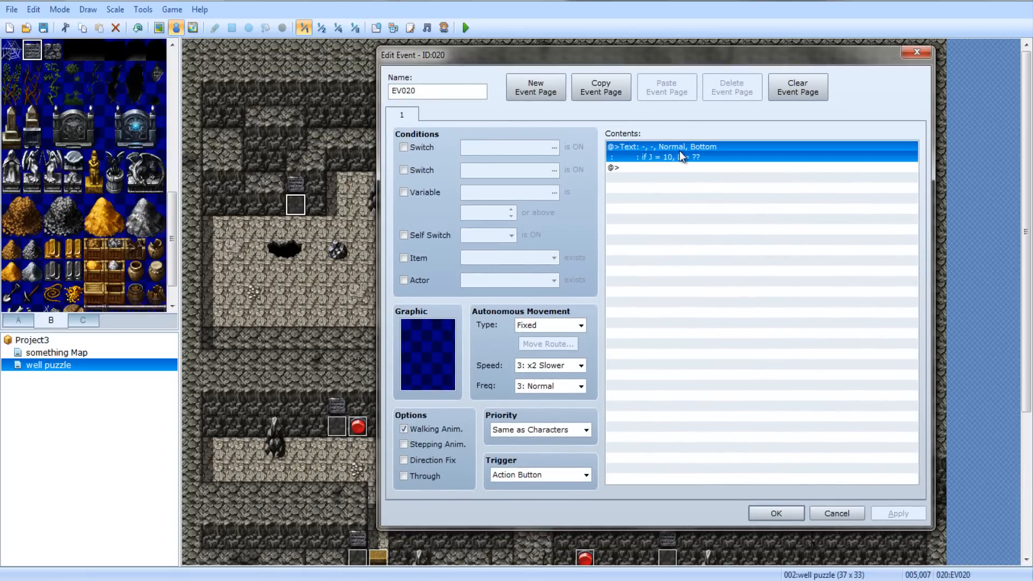
Replace the new plaque's message with "Room 3 - room 1." and save the hint event
double_click(679, 151)
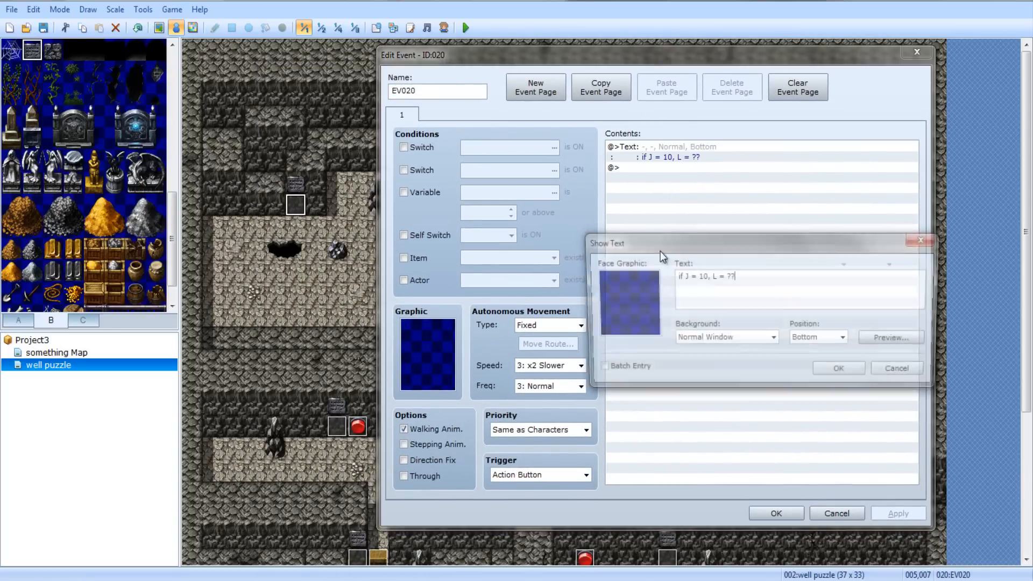
text(Room 1 -)
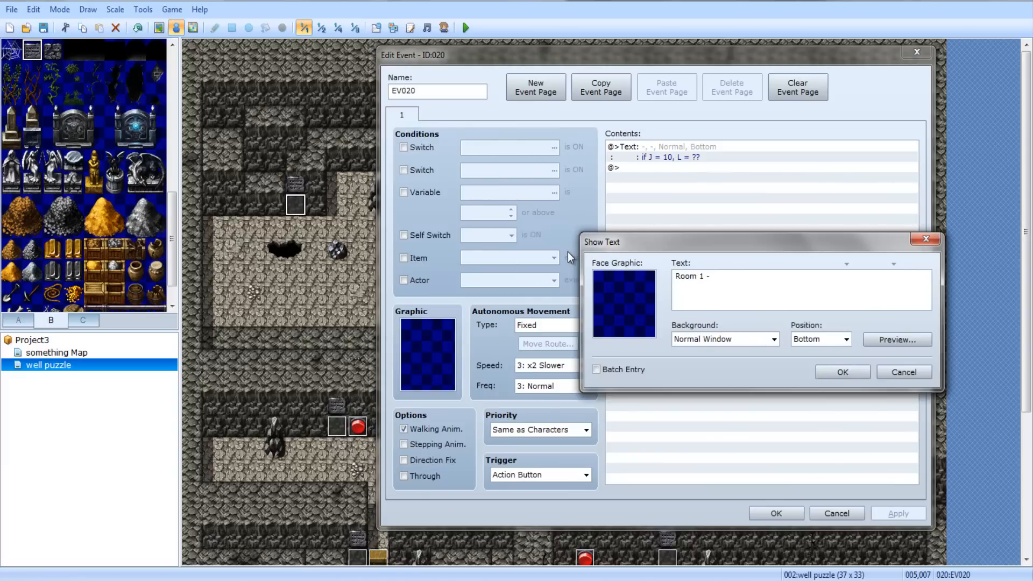
text( Room)
key(BackSpace)
key(BackSpace)
key(BackSpace)
key(BackSpace)
key(BackSpace)
key(BackSpace)
key(BackSpace)
key(BackSpace)
key(BackSpace)
key(BackSpace)
key(BackSpace)
key(BackSpace)
key(BackSpace)
text(Room 3 - room 1)
key(BackSpace)
text(.)
click(841, 372)
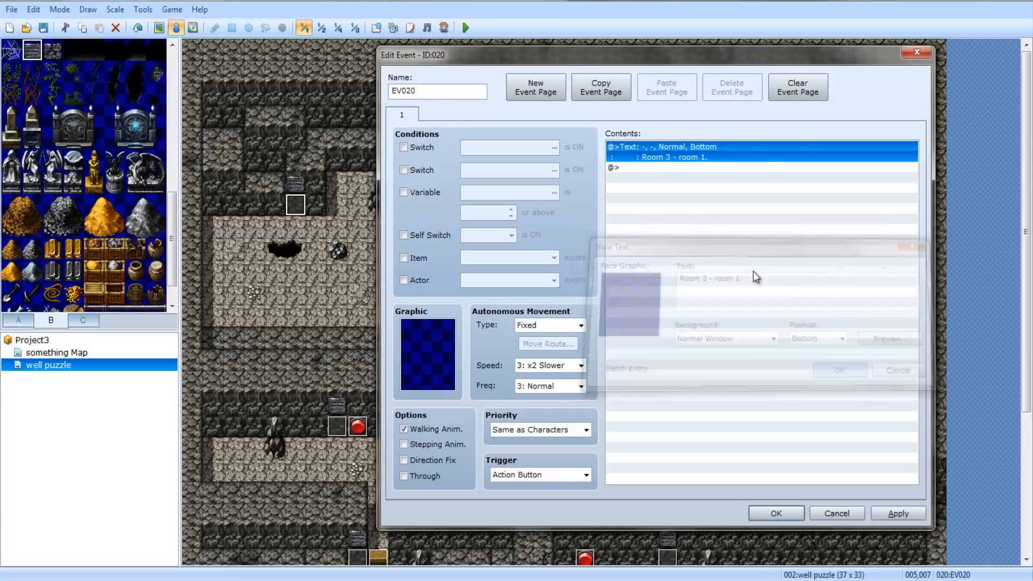
click(775, 512)
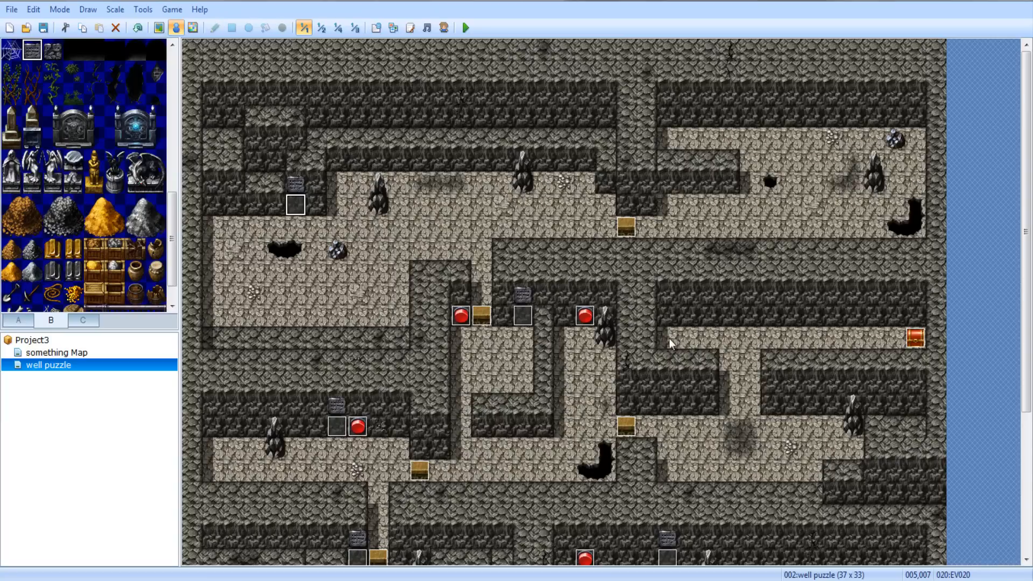
Copy the red button beside the north passage block to the wall tile just east of the new hint event
scroll(344, 298, down, 3)
click(343, 298)
click(670, 437)
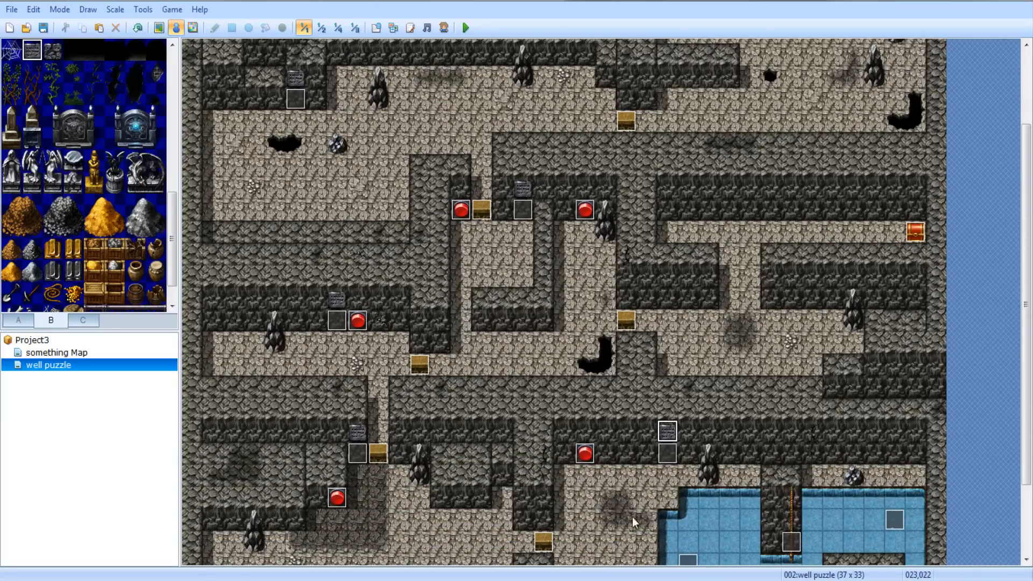
scroll(592, 366, up, 3)
click(462, 323)
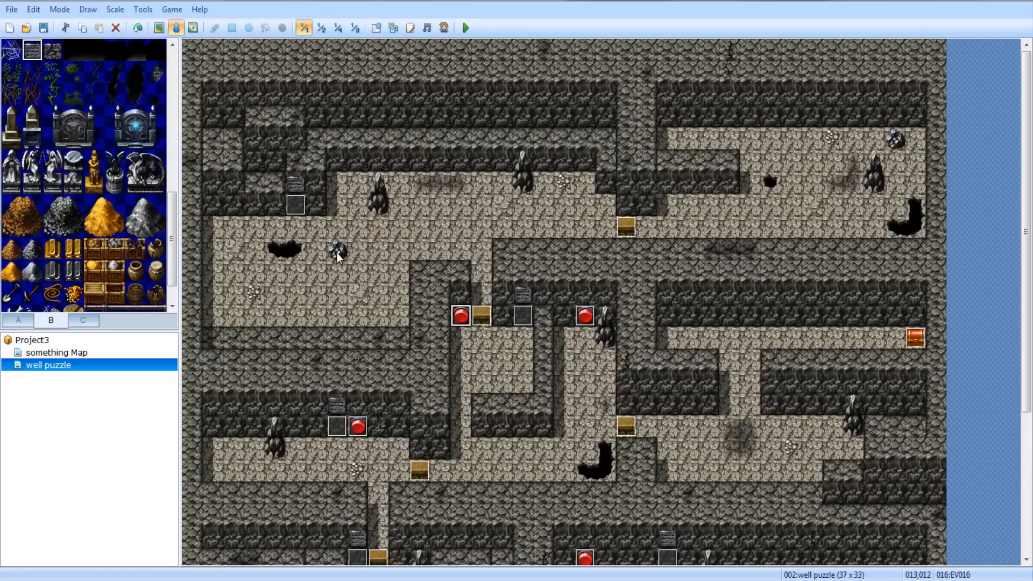
click(318, 206)
key(ctrl+v)
double_click(318, 205)
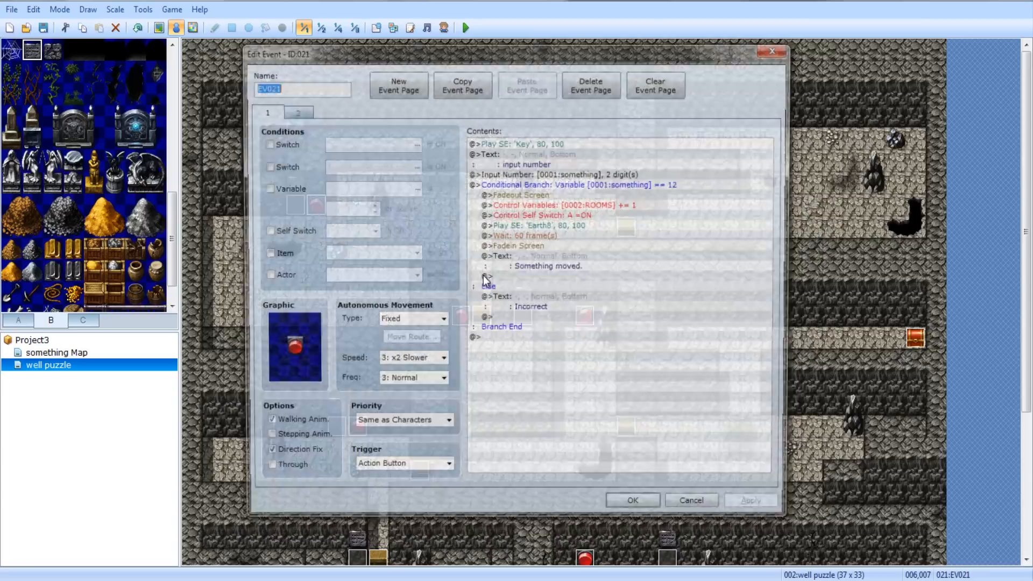
key(Escape)
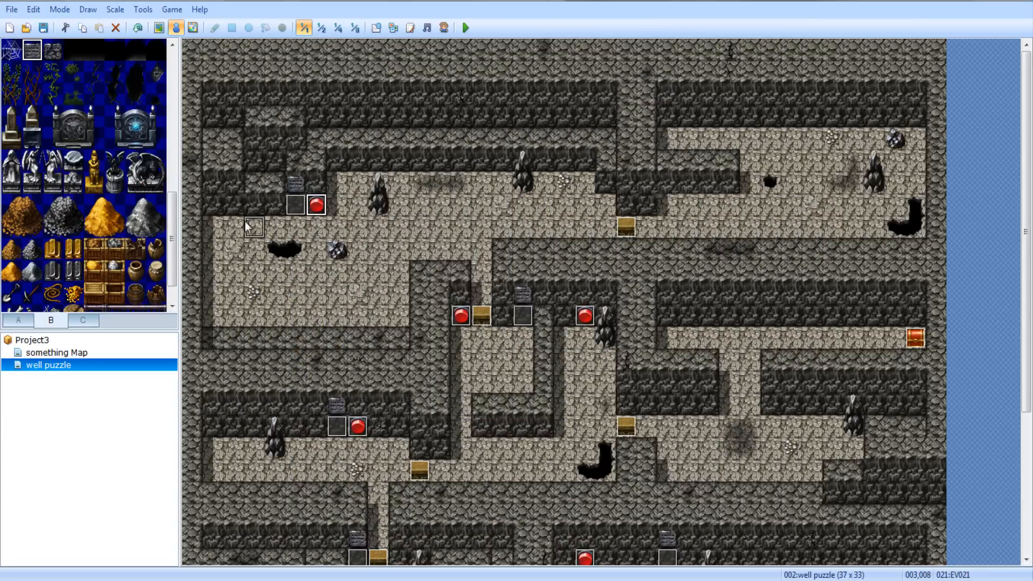
Set the copied button's conditional branch to require the entered number to equal 8, and check the remaining commands
double_click(316, 209)
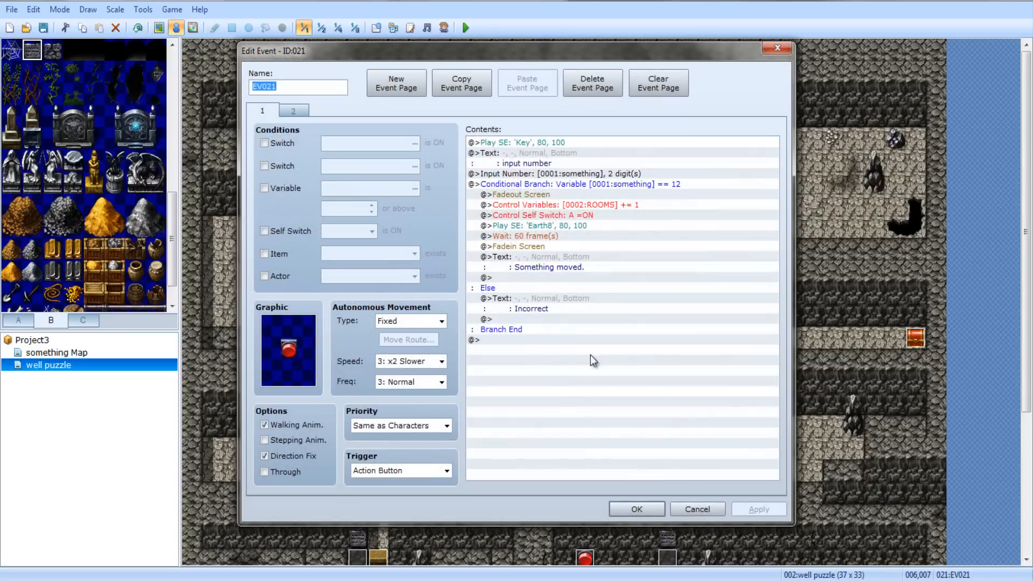
double_click(534, 185)
double_click(647, 287)
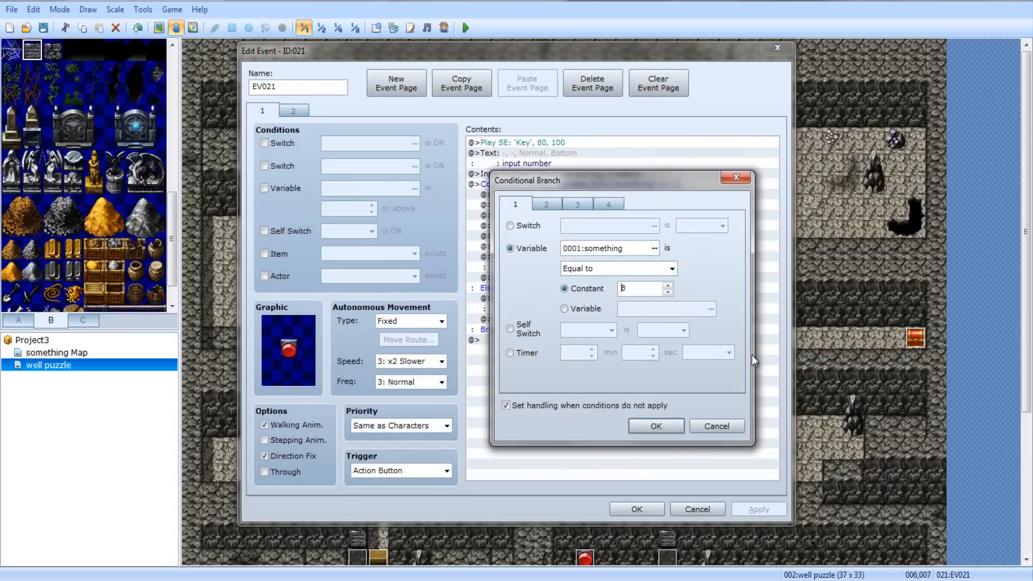
click(657, 426)
click(539, 276)
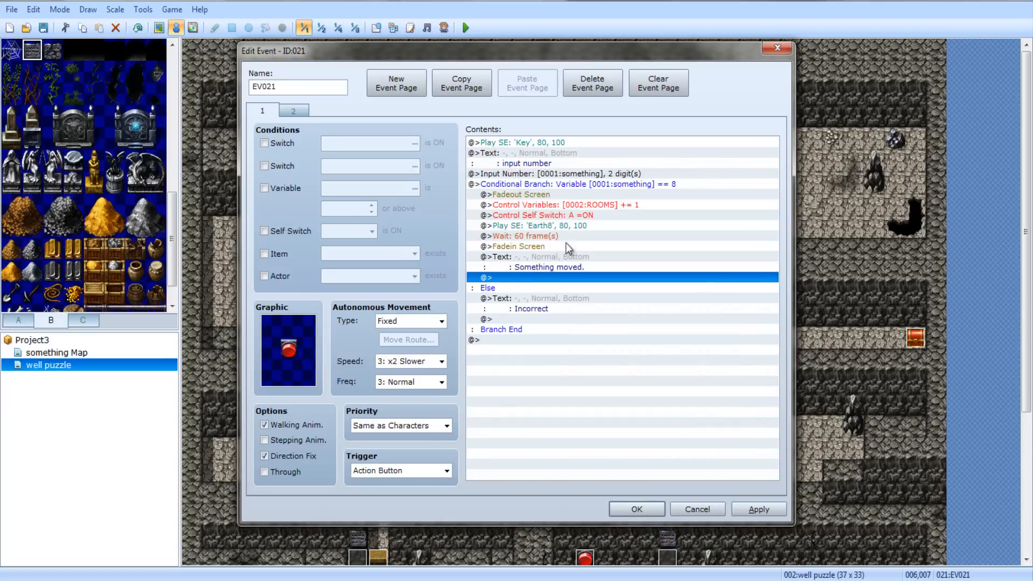
click(572, 205)
click(586, 397)
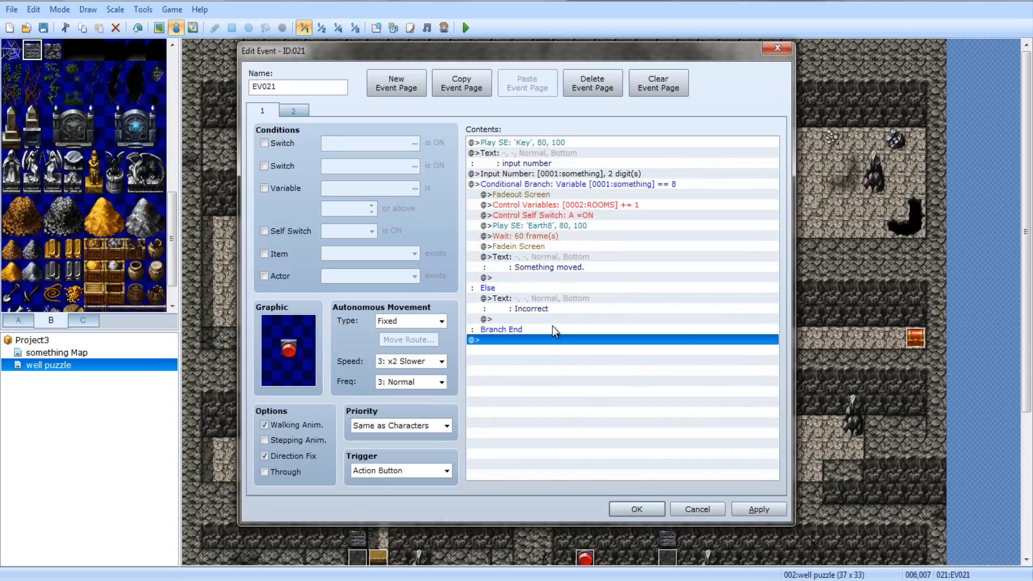
Save the copied button event and check the ROOMS condition on page 2 of the wooden block between the two northern rooms
click(632, 507)
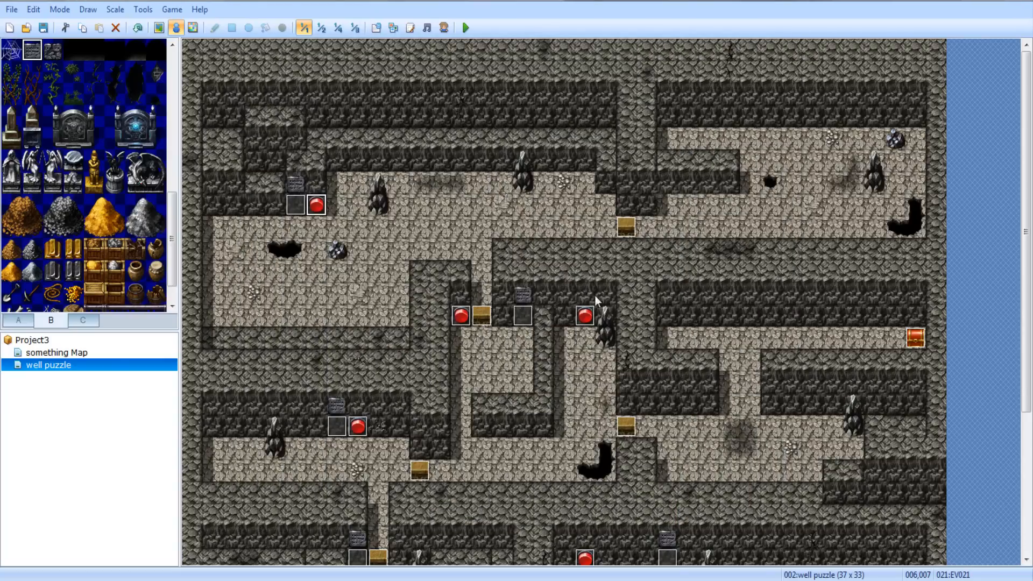
double_click(635, 229)
click(292, 112)
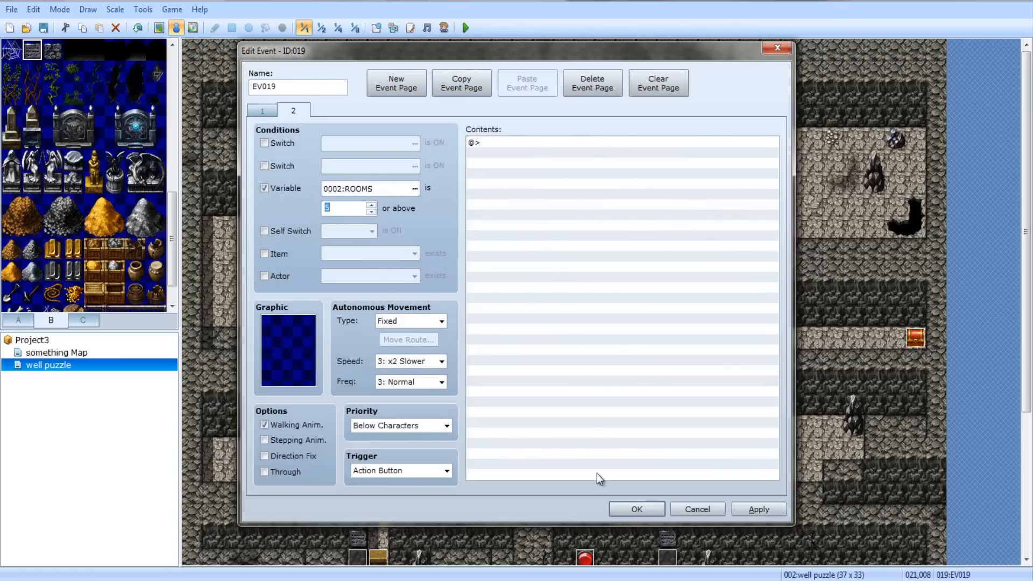
click(636, 509)
Switch to map tile editing and draw a one-tile-wide floor passage from the northeast room up to the map's north edge
scroll(432, 383, down, 5)
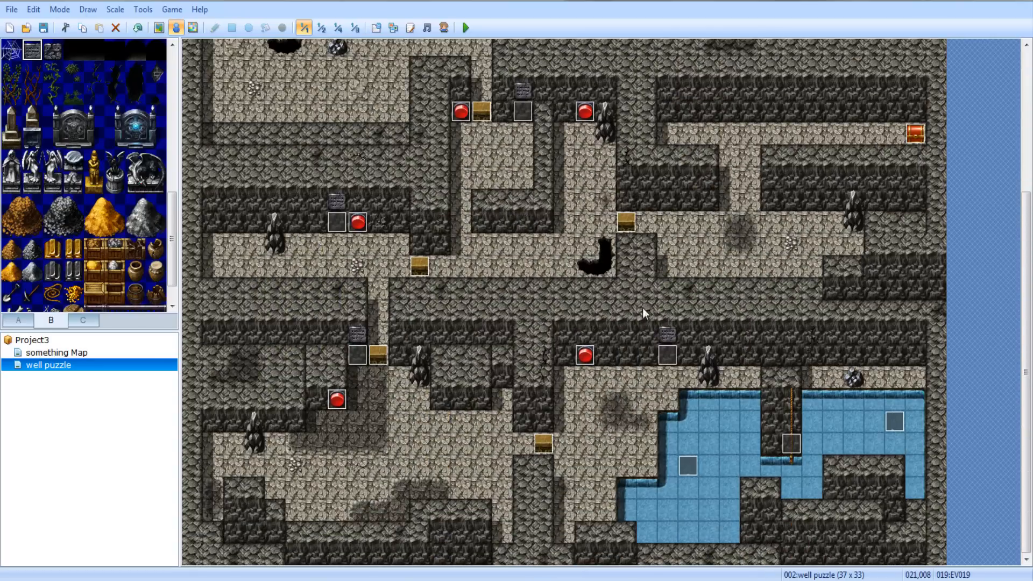
scroll(527, 230, up, 5)
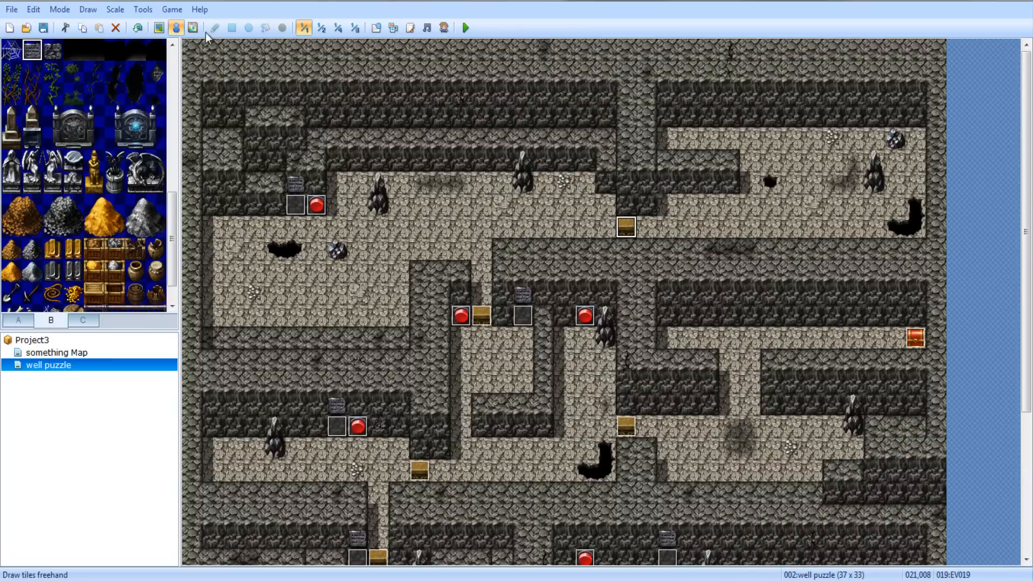
click(159, 28)
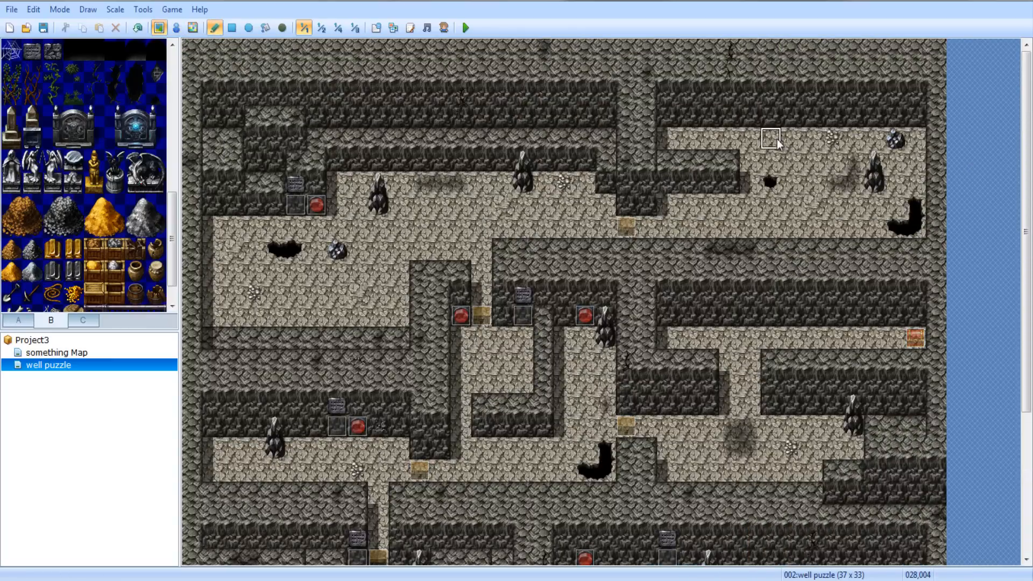
drag(770, 138, 769, 43)
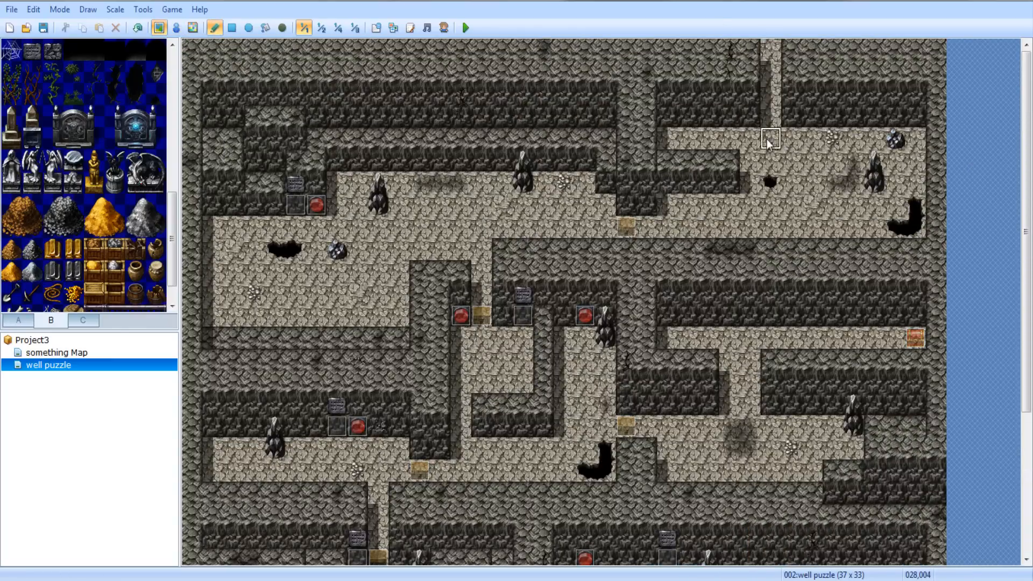
scroll(773, 217, down, 1)
scroll(773, 217, up, 1)
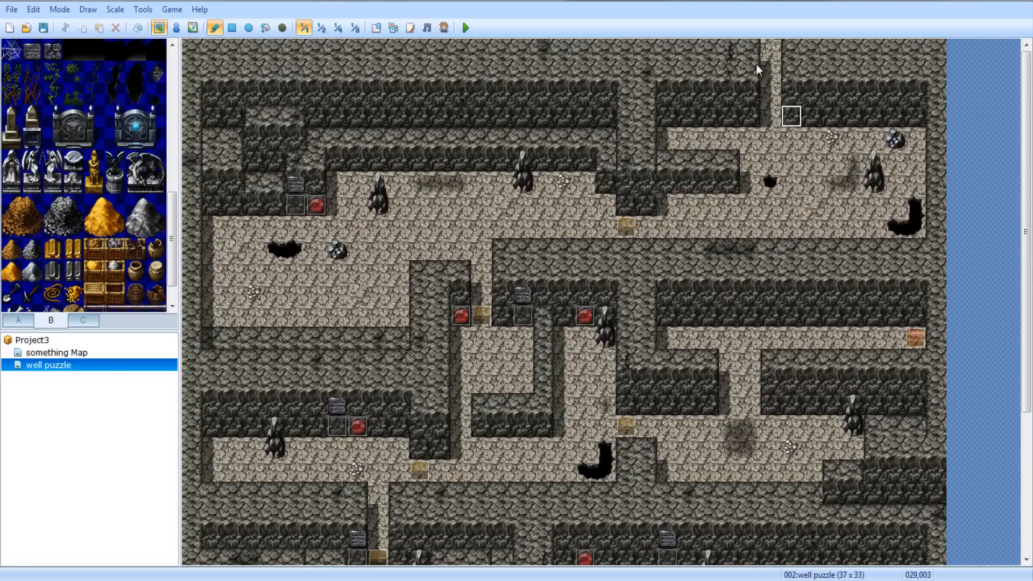
scroll(787, 336, down, 2)
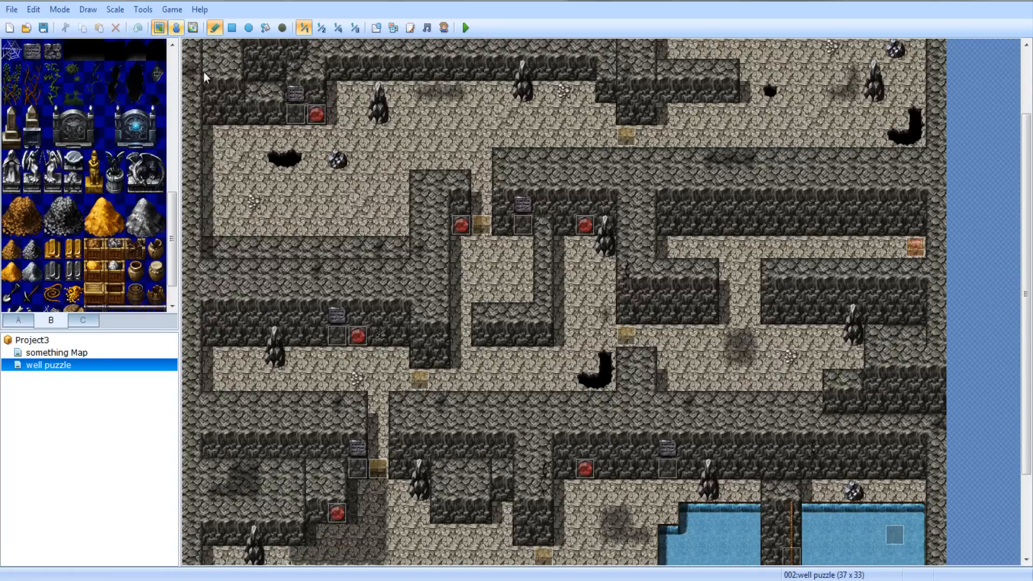
Return to event editing and review the central hint event, the button beside the north passage block and the northwest room's button
click(176, 27)
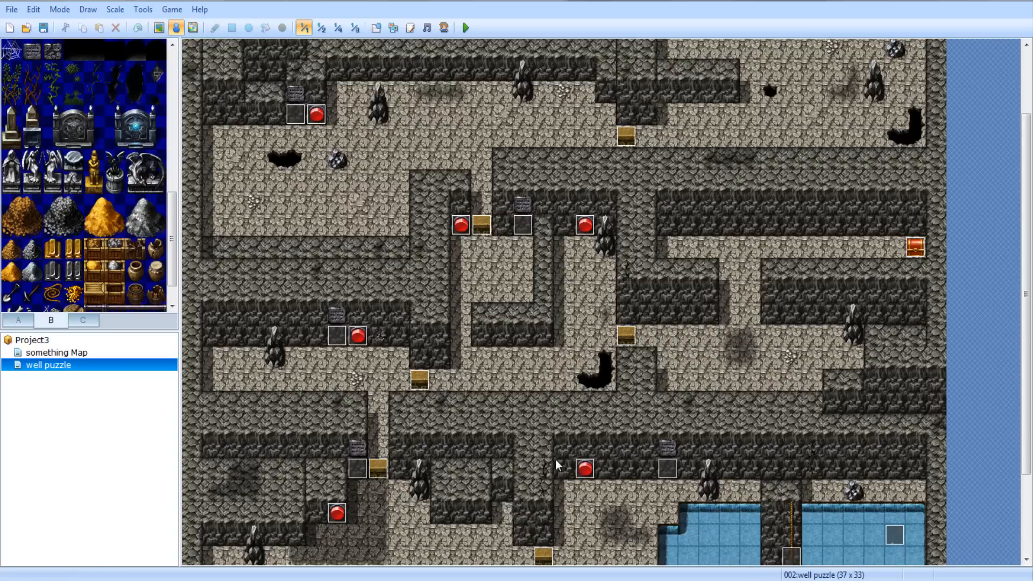
click(337, 515)
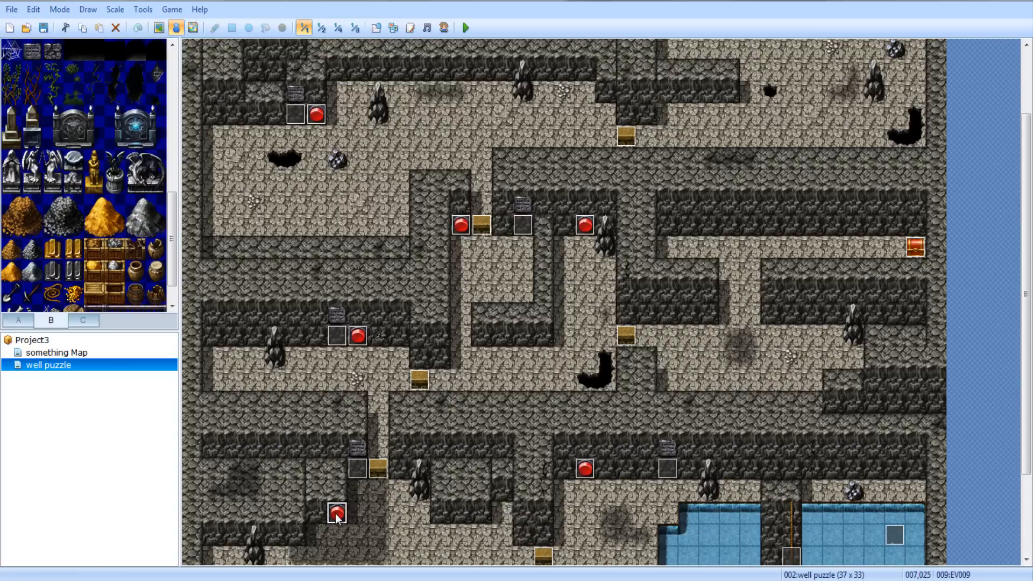
click(358, 335)
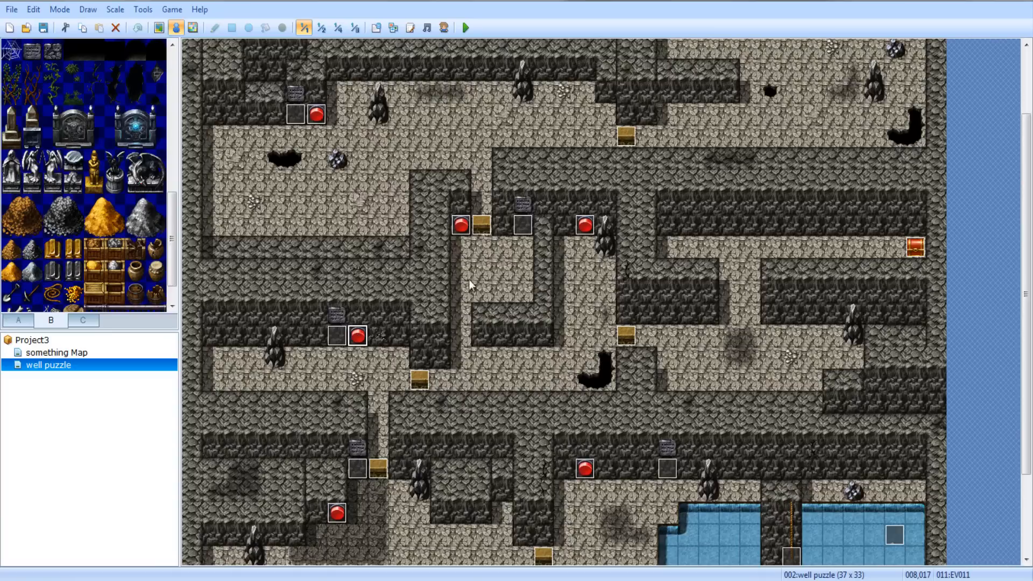
double_click(521, 229)
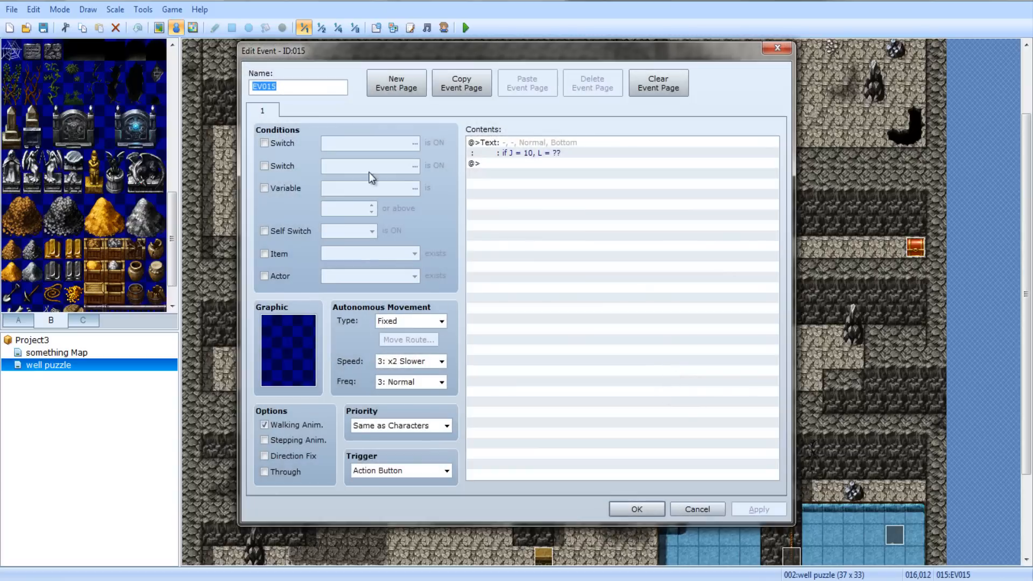
click(684, 500)
double_click(460, 226)
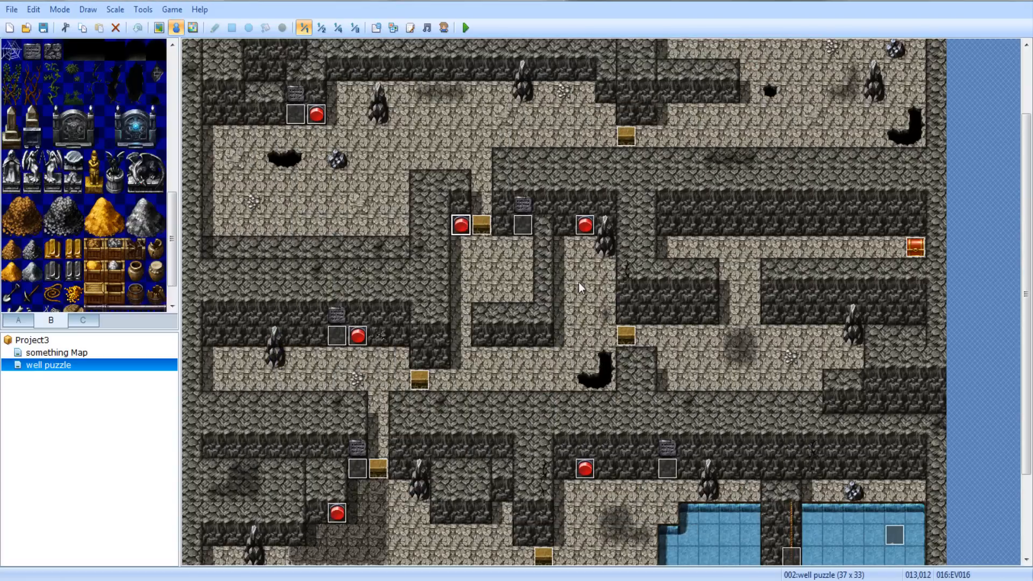
click(690, 509)
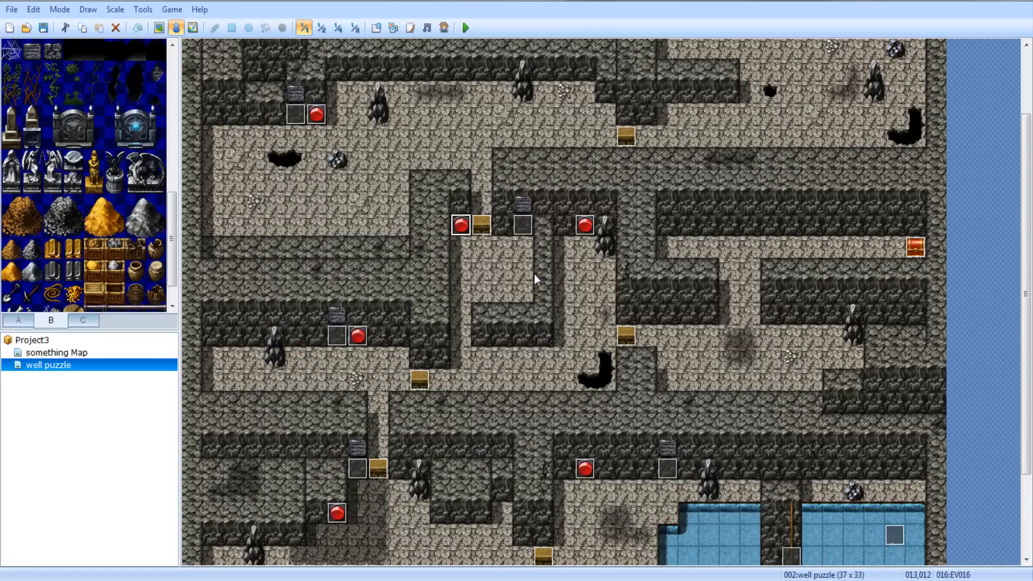
scroll(538, 252, up, 4)
double_click(317, 206)
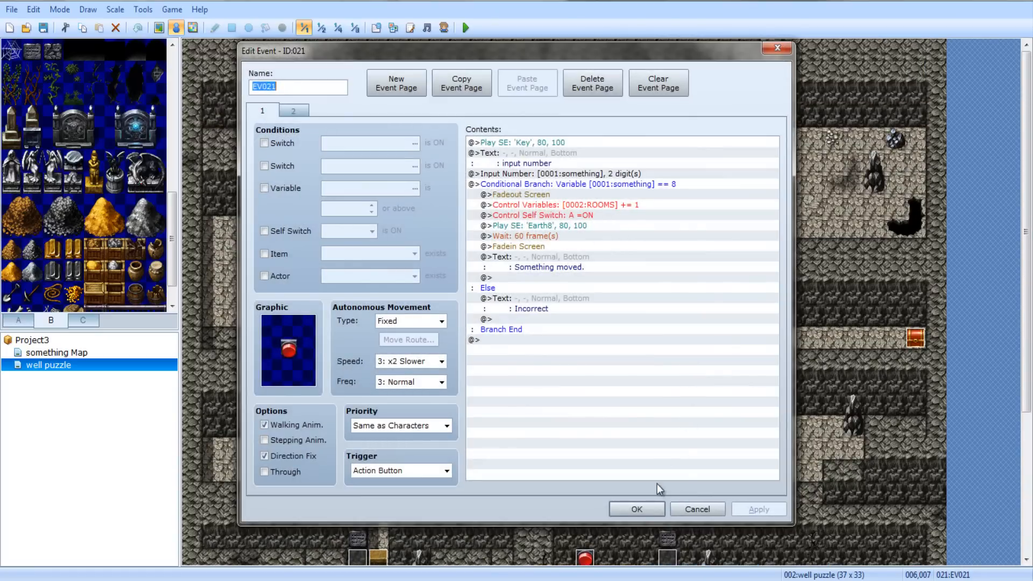
click(696, 509)
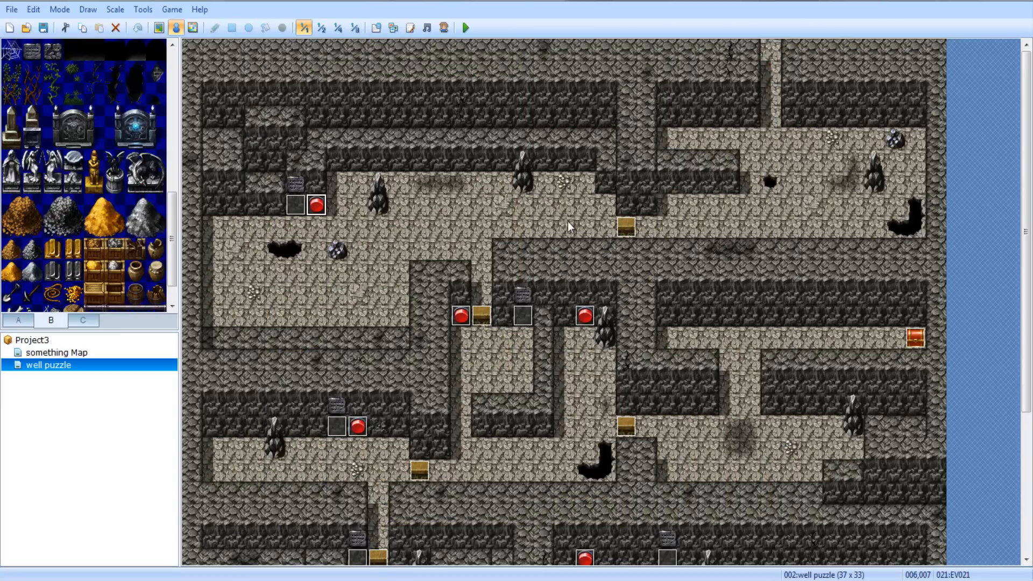
In the red button event at the head of the central corridor, set the conditional branch to require the entered number to equal 51
scroll(603, 323, down, 3)
double_click(586, 214)
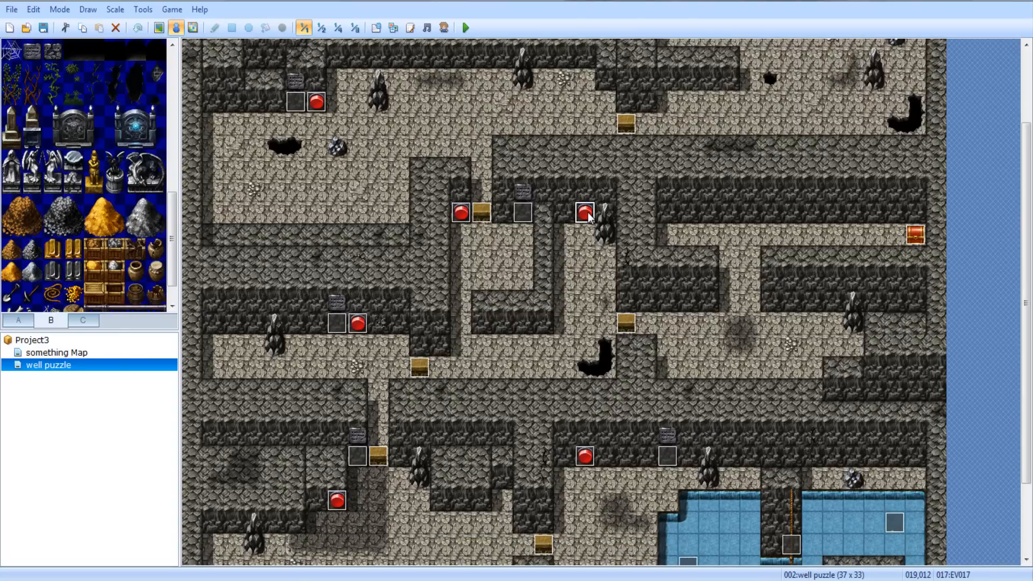
click(560, 194)
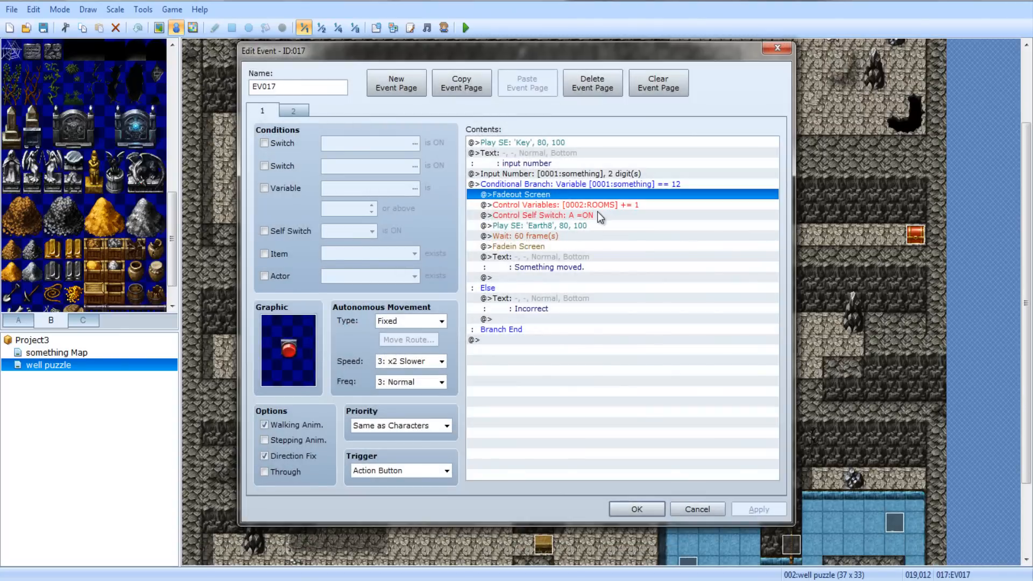
double_click(604, 185)
text(51)
click(657, 426)
click(556, 234)
Change that button's variable command to set 0003:TREASURE to the constant 1, and save the event
double_click(561, 206)
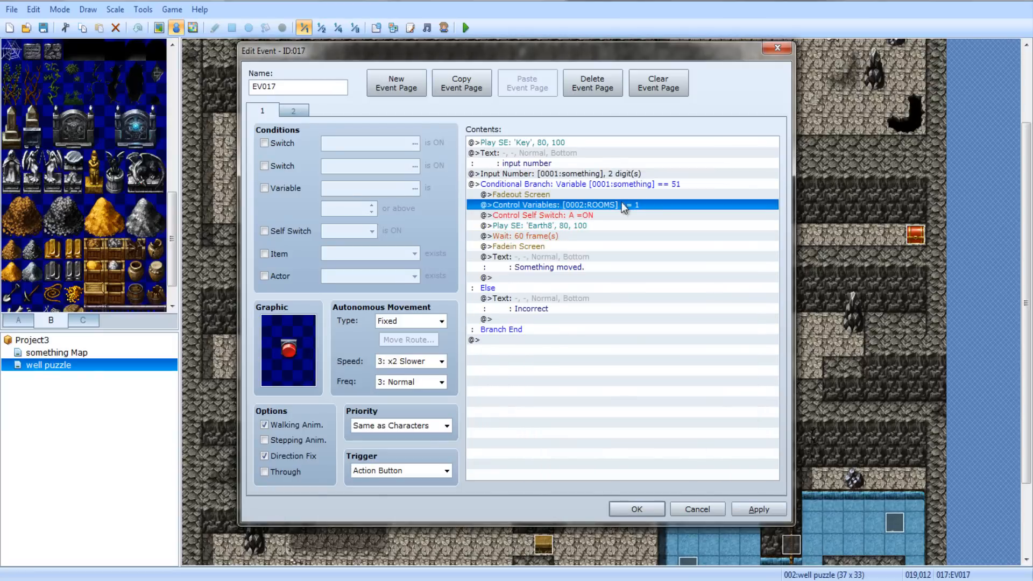
click(640, 210)
click(651, 215)
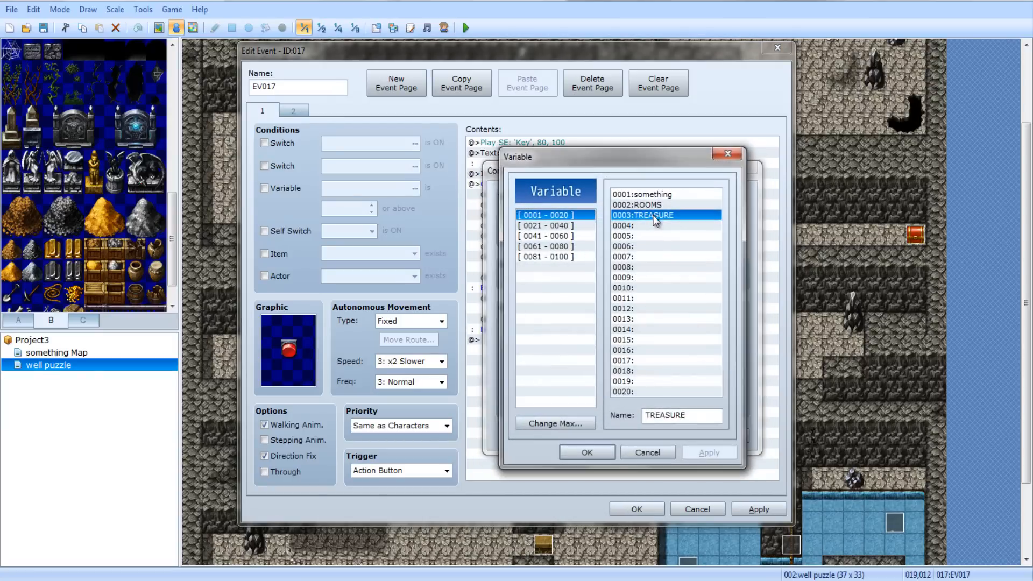
double_click(652, 216)
click(520, 277)
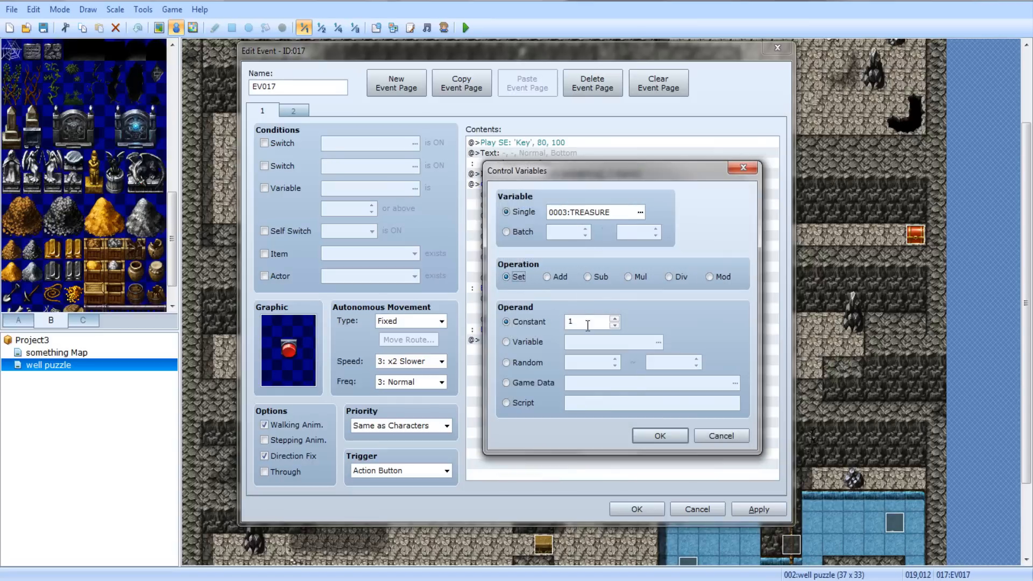
click(639, 433)
click(628, 508)
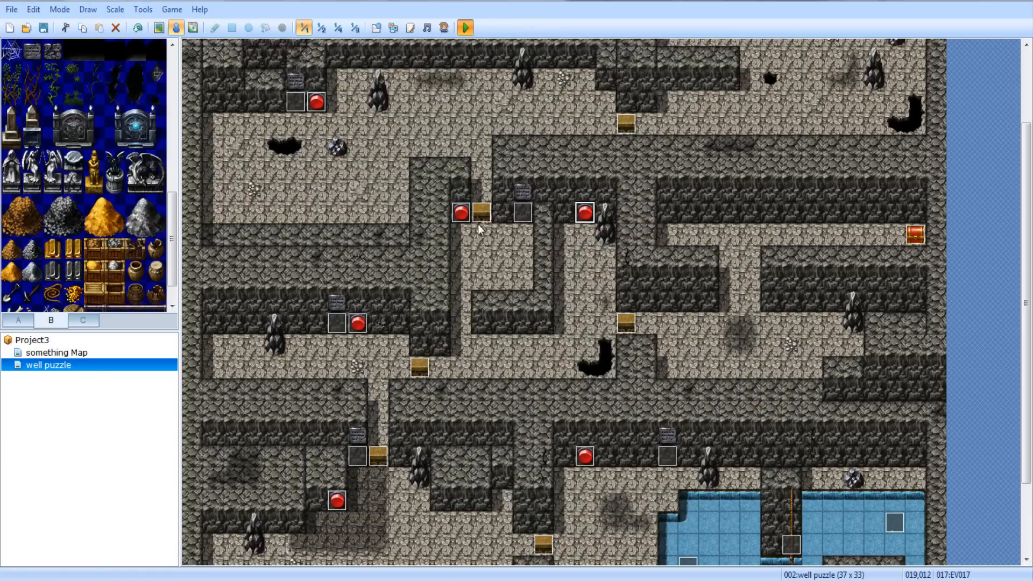
Start a playtest, go through the opening dialogue and descend into the village well
click(466, 27)
click(474, 321)
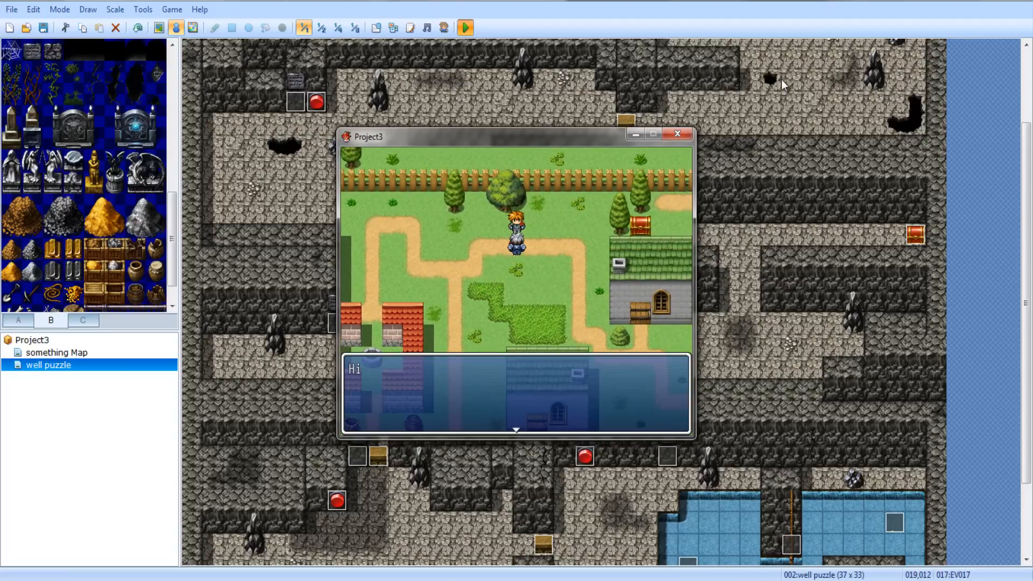
key(Return)
key(Return)
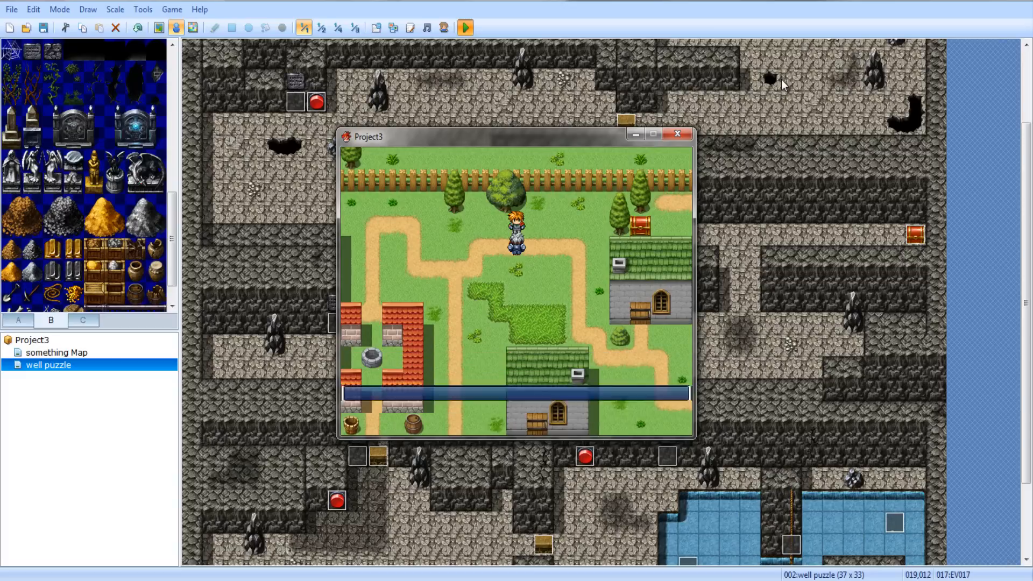
key(Return)
key(Return)
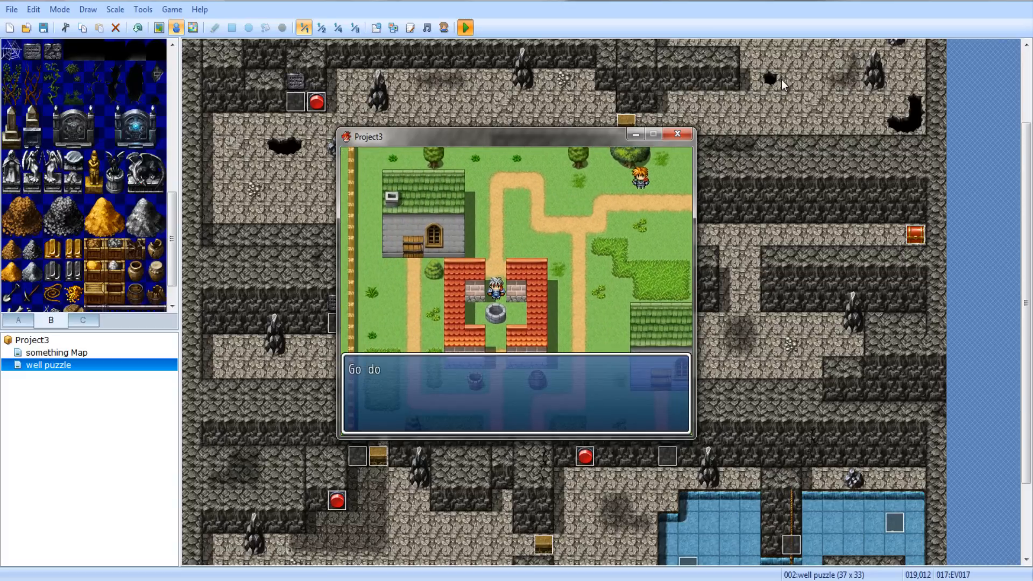
key(Return)
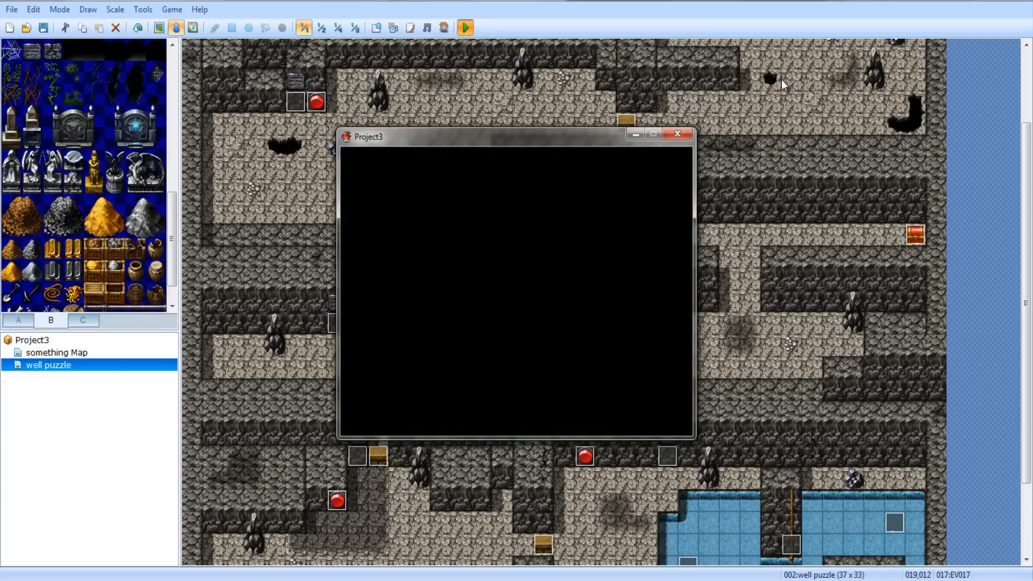
Walk from the pool to the red button on the first room's north wall and submit a number
key(Up)
key(Up)
key(Left)
key(Left)
key(Left)
key(Left)
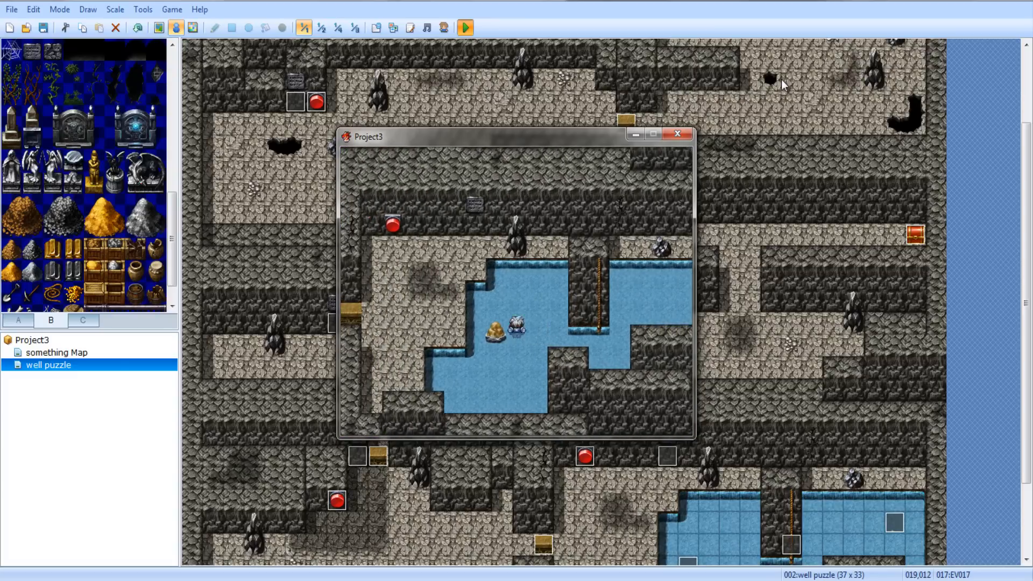
key(Up)
key(Right)
key(Right)
key(Right)
key(Up)
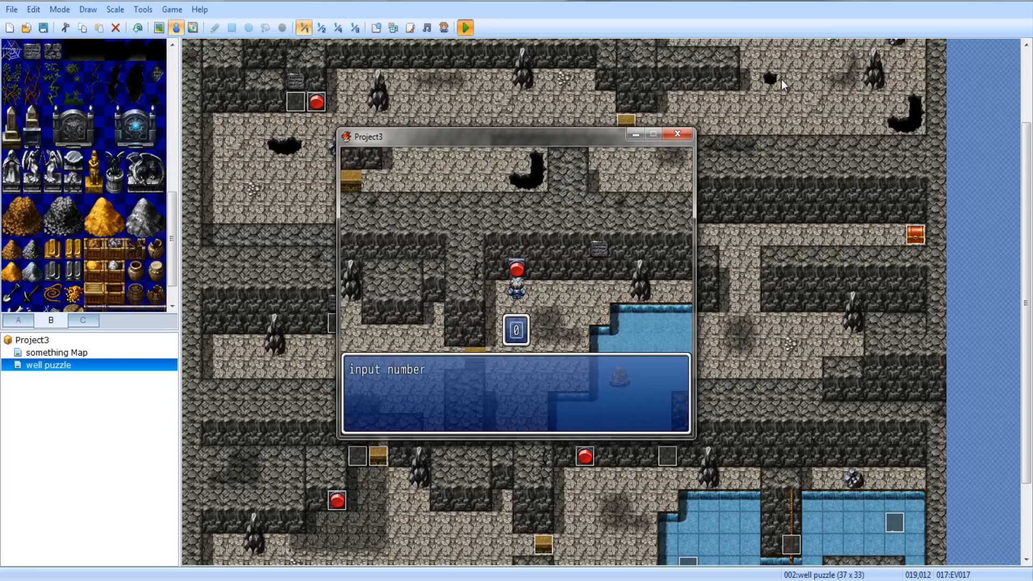
key(Return)
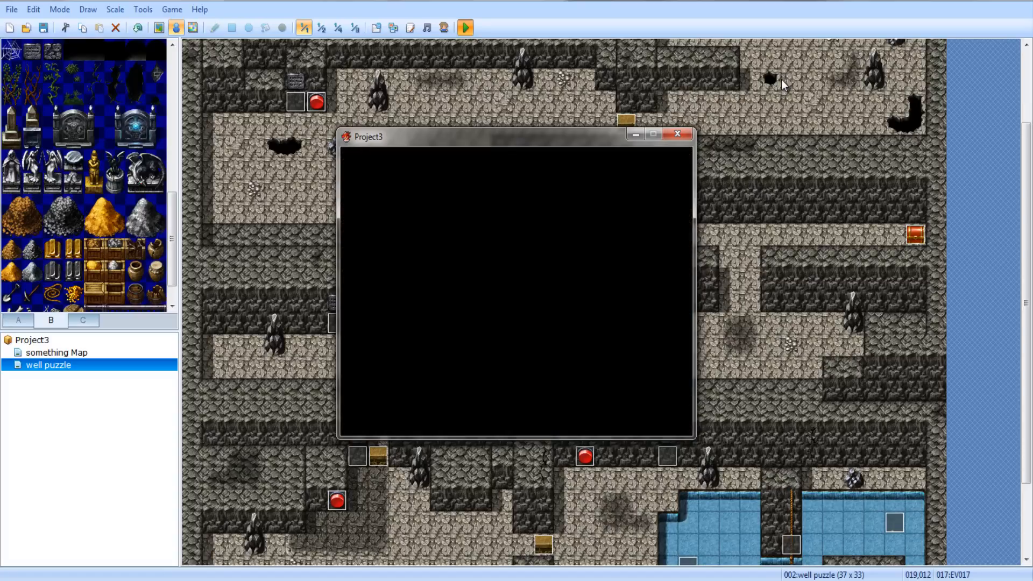
Read the second room's hint plaque and walk across the room from west to east to count its horizontal steps
key(Return)
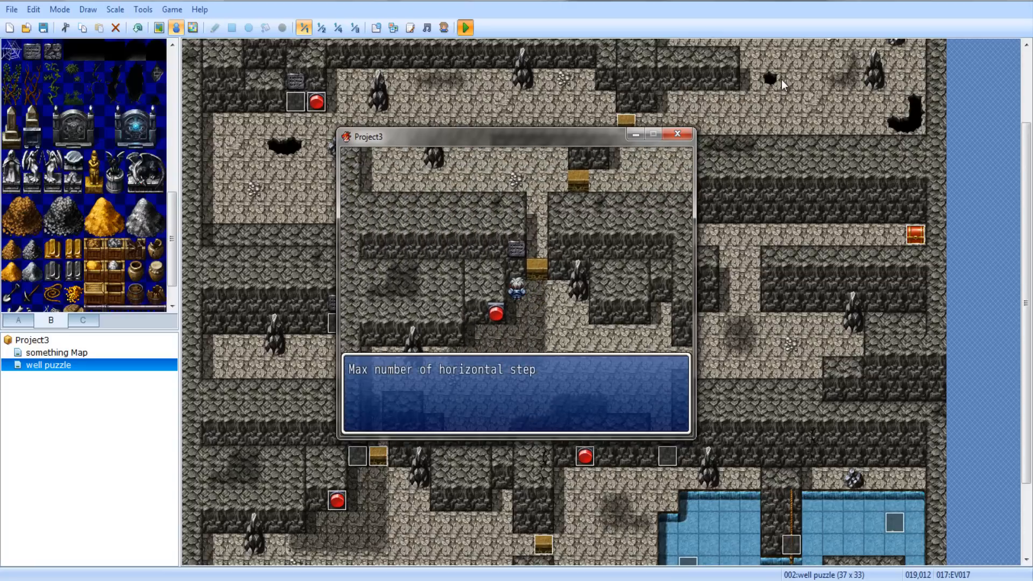
key(Return)
key(Down)
key(Down)
key(Down)
key(Left)
key(Left)
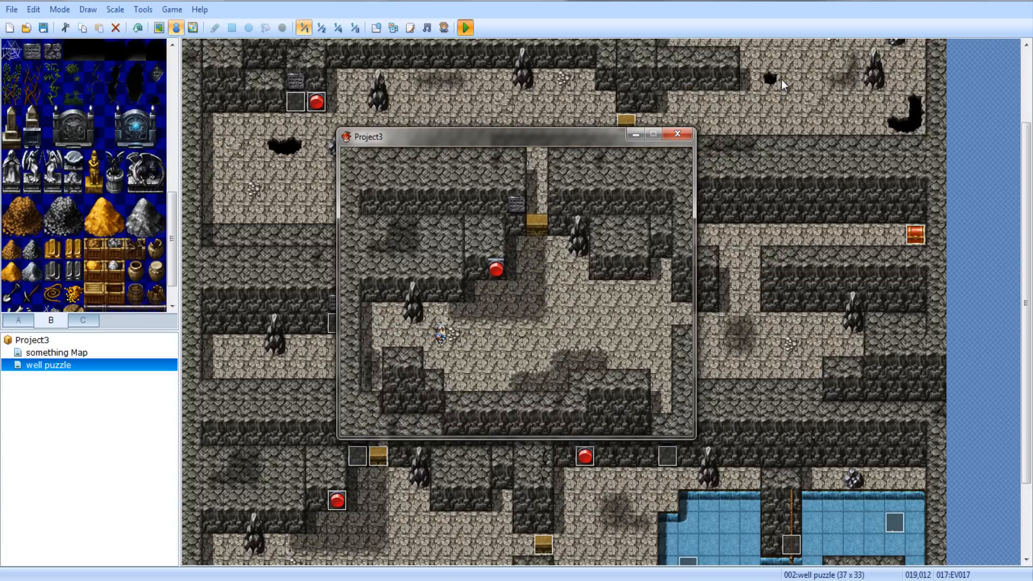
key(Right)
key(Right)
key(Right)
key(Right)
key(Right)
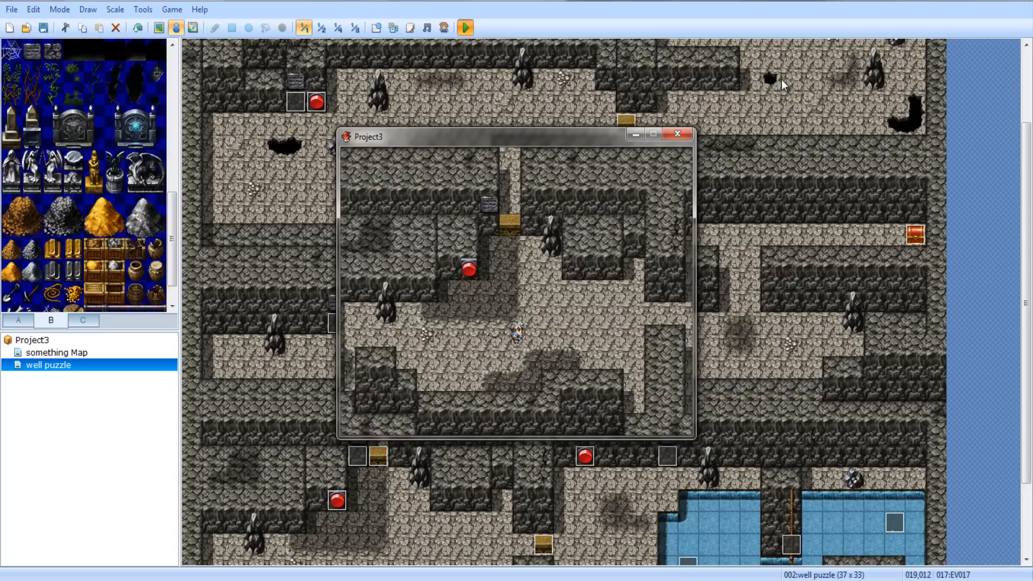
key(Right)
key(Right)
key(Right)
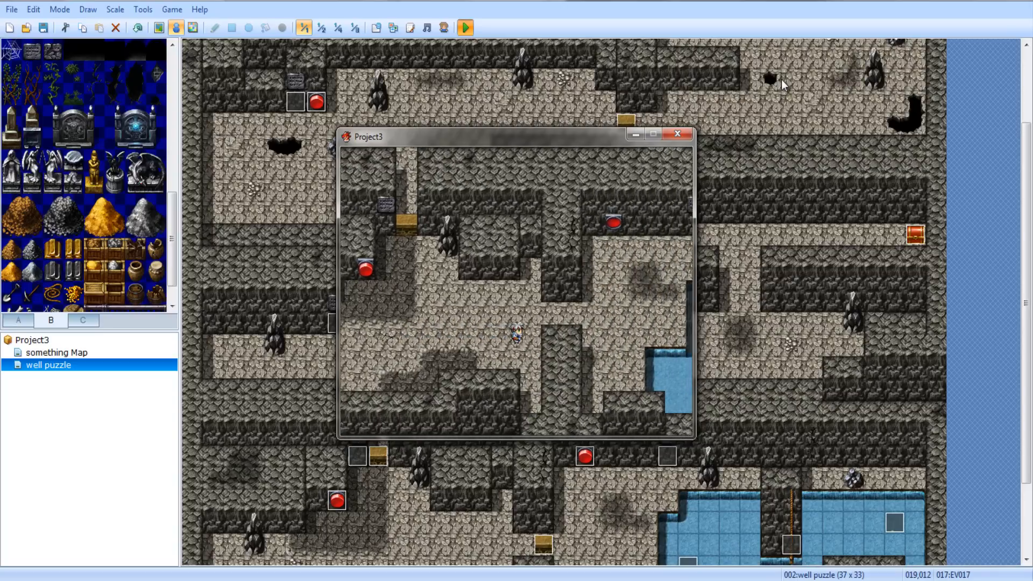
Return to the second room's red button and submit a number to test its puzzle
key(Left)
key(Left)
key(Left)
key(Left)
key(Left)
key(Left)
key(Left)
key(Up)
key(Up)
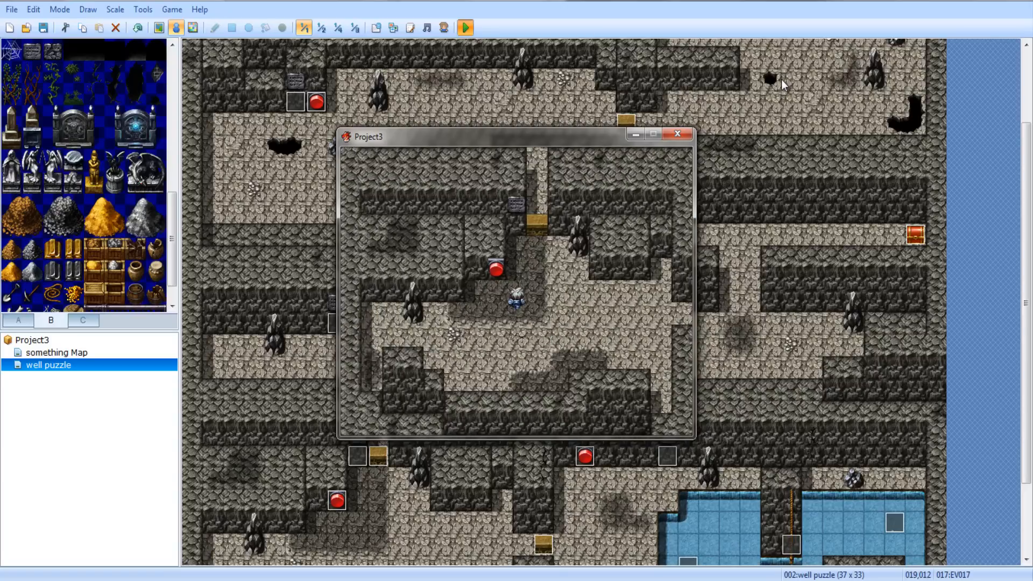
key(Return)
key(Right)
key(Return)
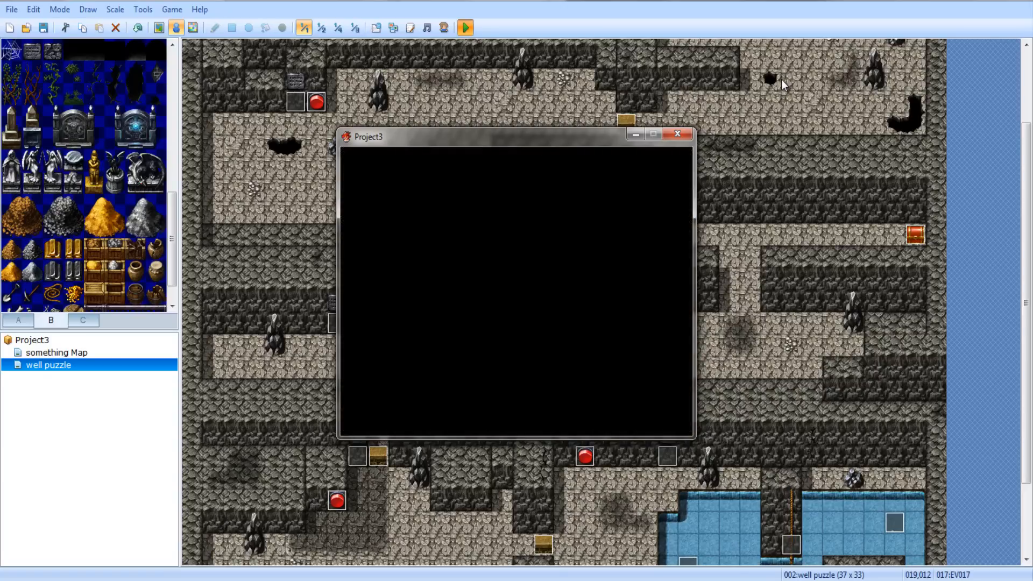
Dismiss the message at the second room's red button and reread the hint plaque beside it
key(Return)
key(Up)
key(Right)
key(Left)
key(Left)
key(Up)
key(Return)
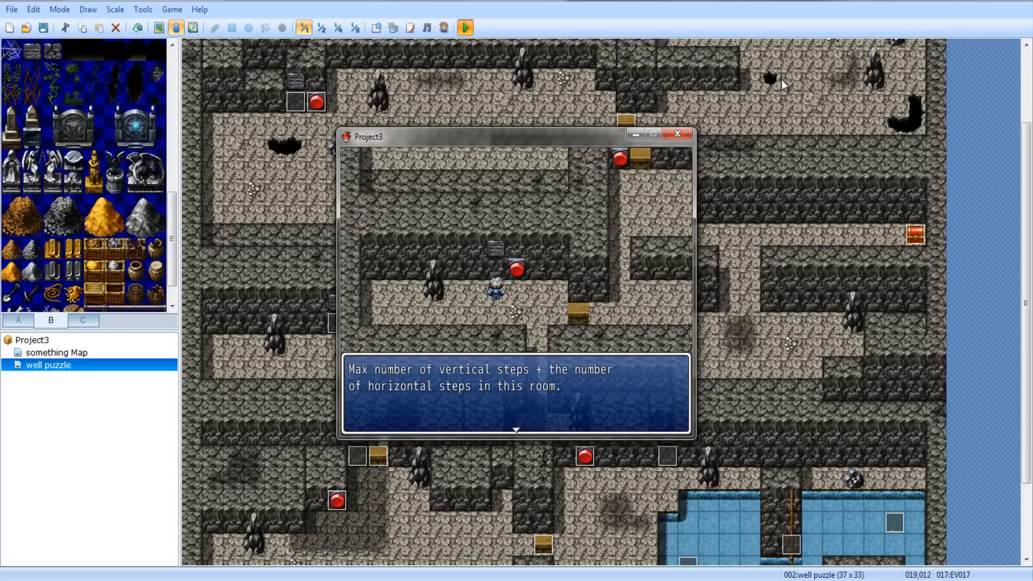
Walk to the second room's west wall and cross it eastward up to the wooden block to recount the horizontal steps
key(Return)
key(Down)
key(Left)
key(Left)
key(Left)
key(Left)
key(Left)
key(Left)
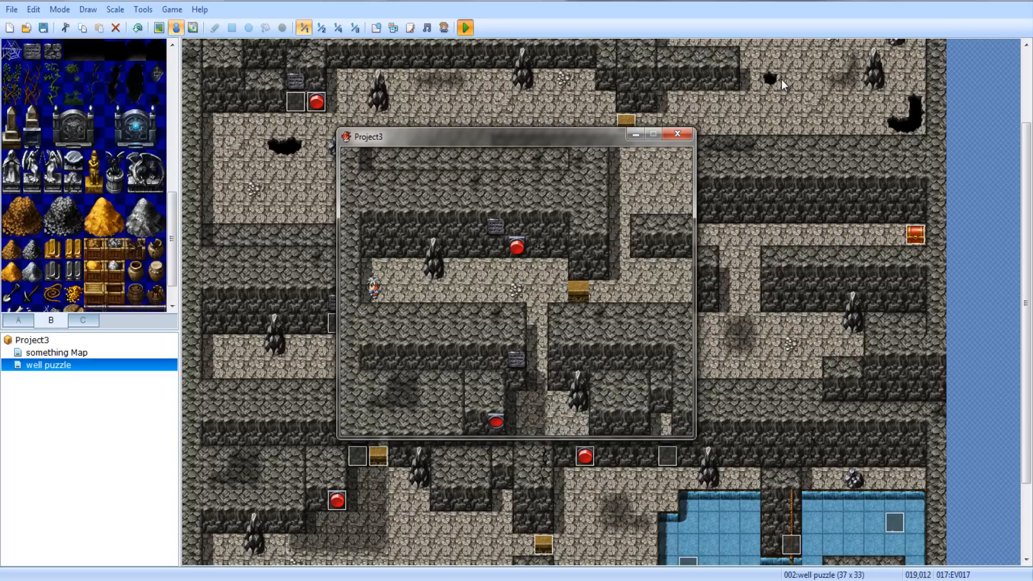
key(Up)
key(Down)
key(Right)
key(Right)
key(Right)
key(Right)
key(Right)
key(Right)
key(Right)
key(Right)
key(Right)
key(Right)
key(Right)
Return to the second room's red button and submit the recounted number to open the way east
key(Left)
key(Left)
key(Up)
key(Return)
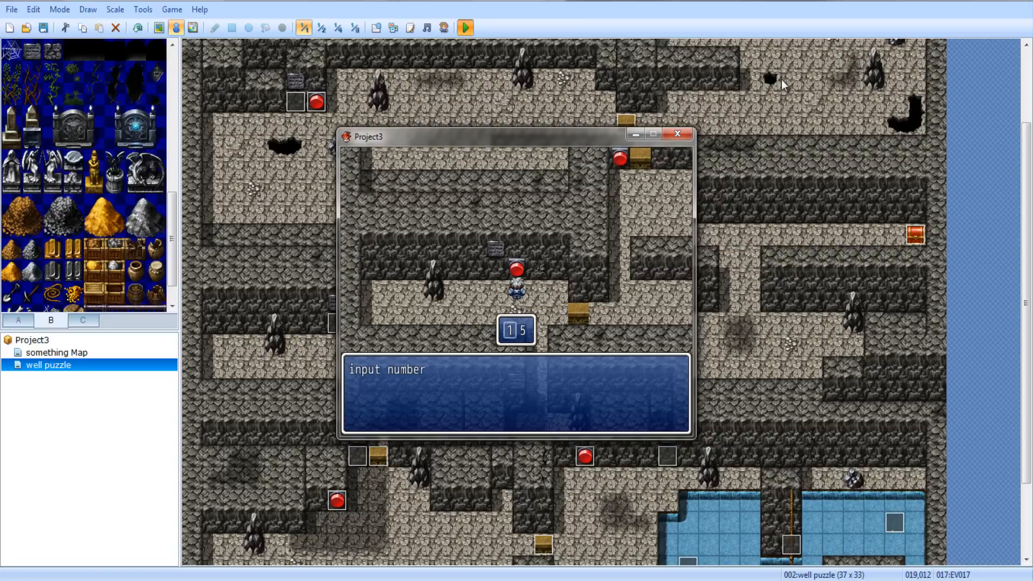
key(Right)
key(Return)
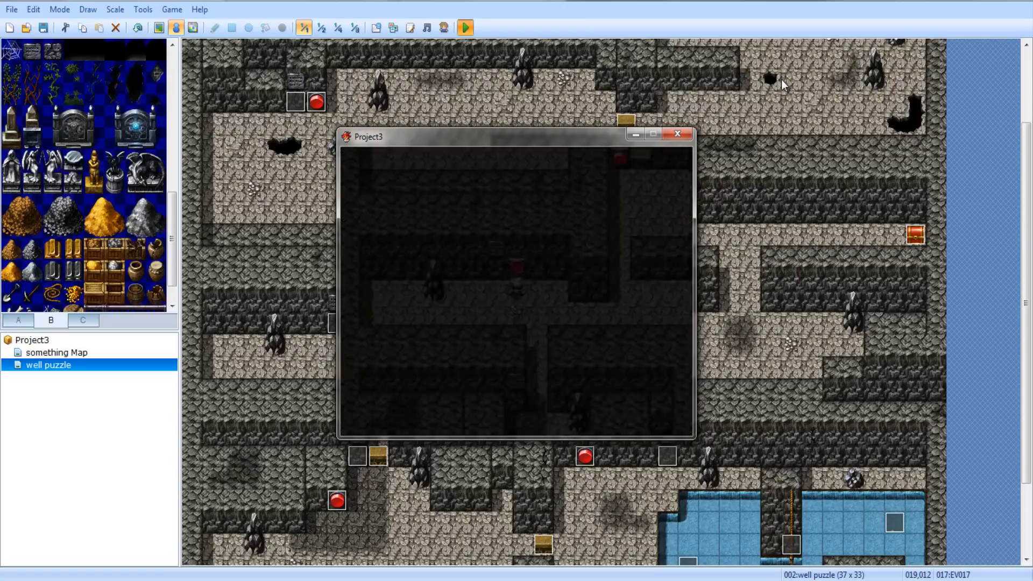
key(Return)
Walk east past the removed block and north to the small third room's red button, and submit a number
key(Down)
key(Right)
key(Right)
key(Right)
key(Right)
key(Right)
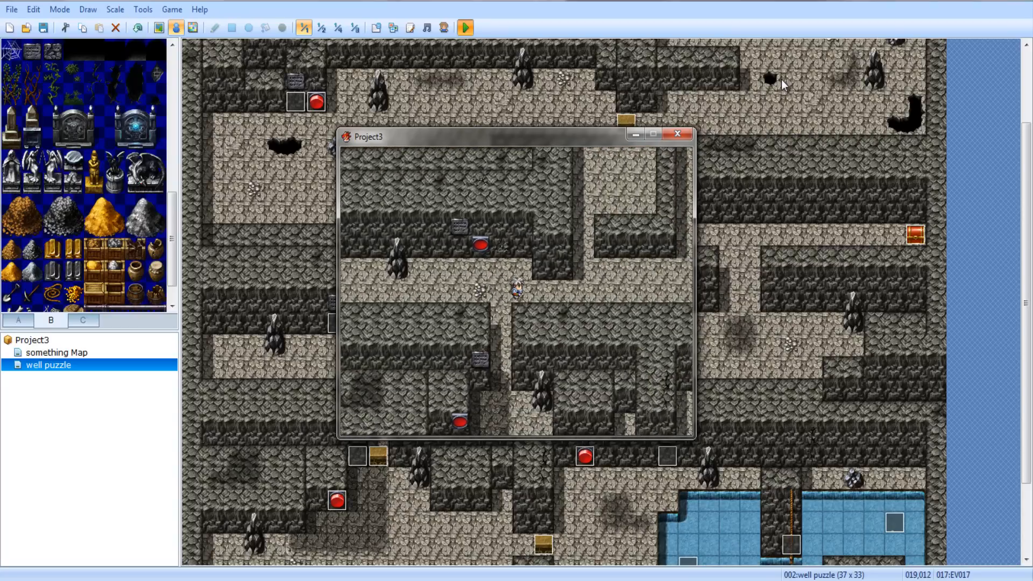
key(Up)
key(Up)
key(Up)
key(Up)
key(Up)
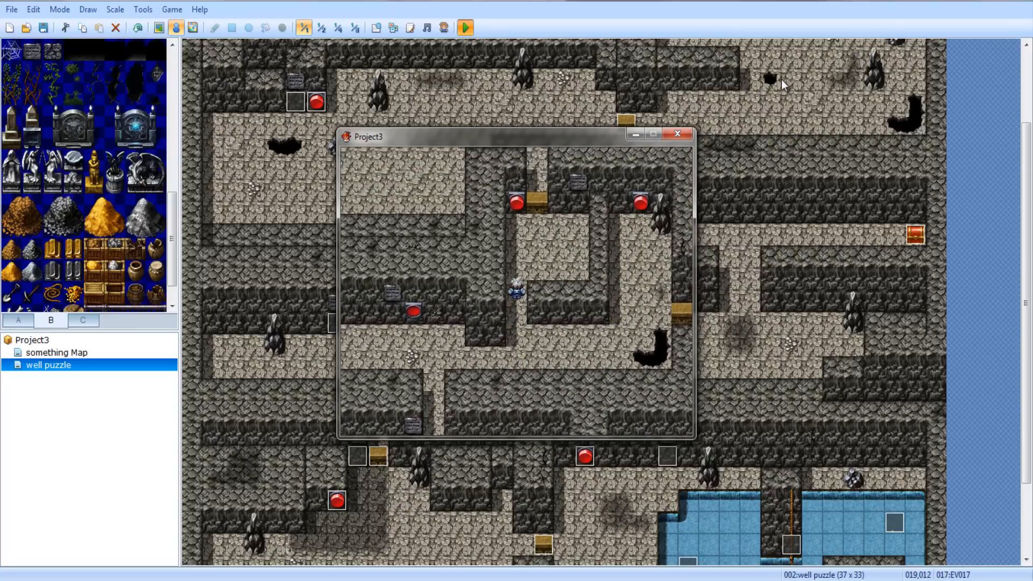
key(Return)
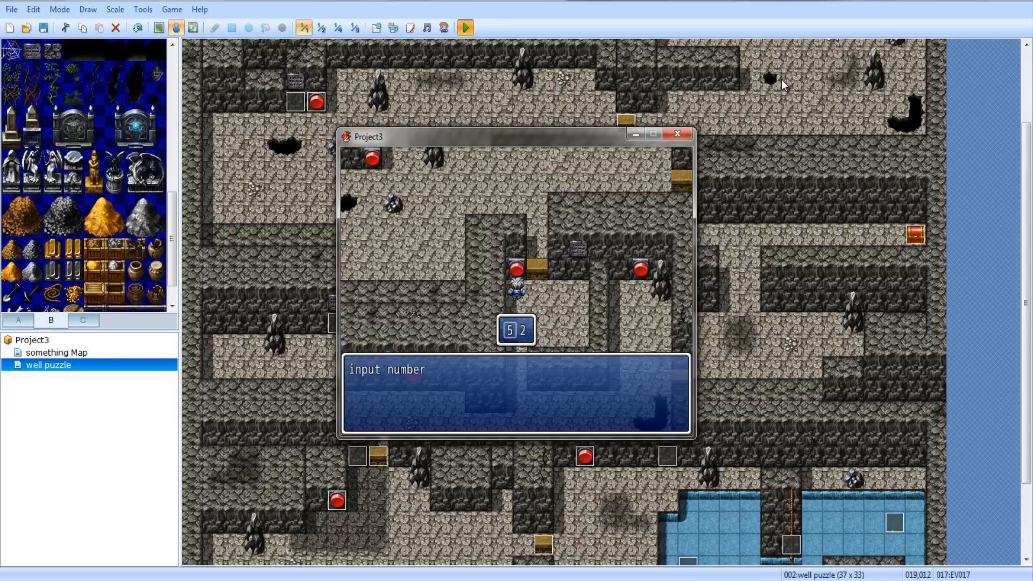
key(Return)
key(Return)
Read the hint plaque on the third room's north wall, east of the wooden block
key(Right)
key(Right)
key(Right)
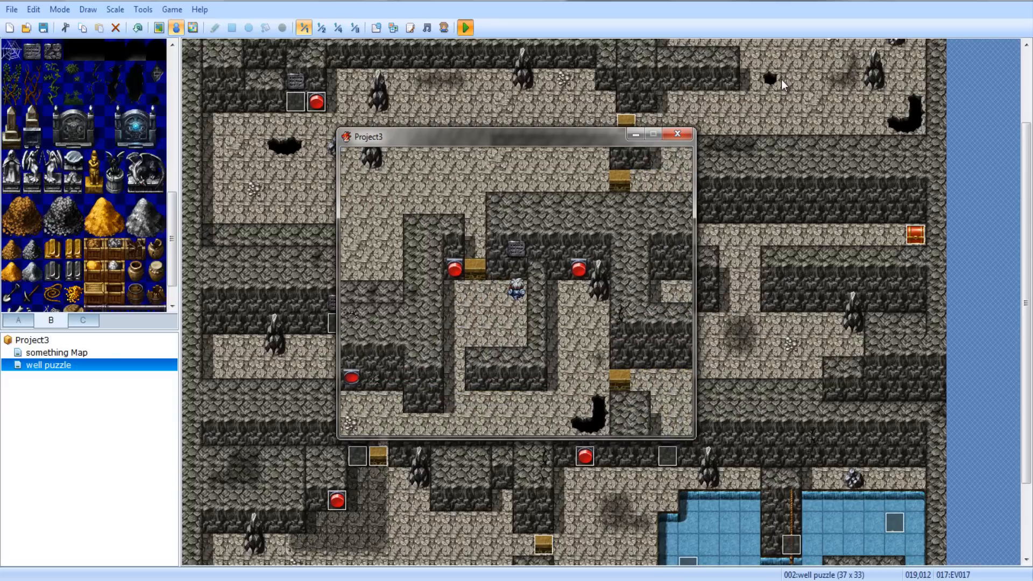
key(Up)
key(Return)
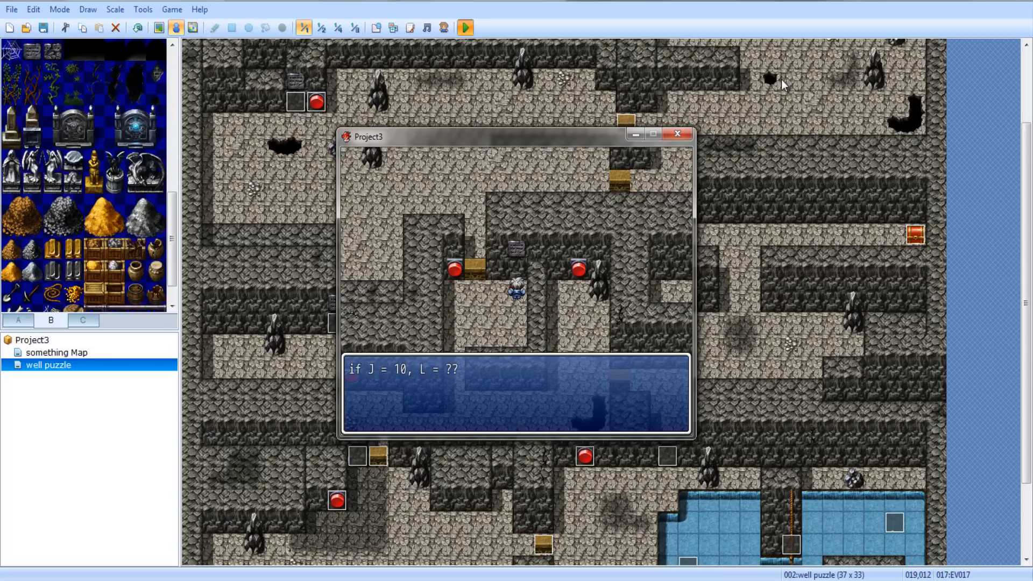
key(Return)
Return to the third room's red button and submit a number to clear the wooden block beside it
key(Left)
key(Left)
key(Left)
key(Up)
key(Return)
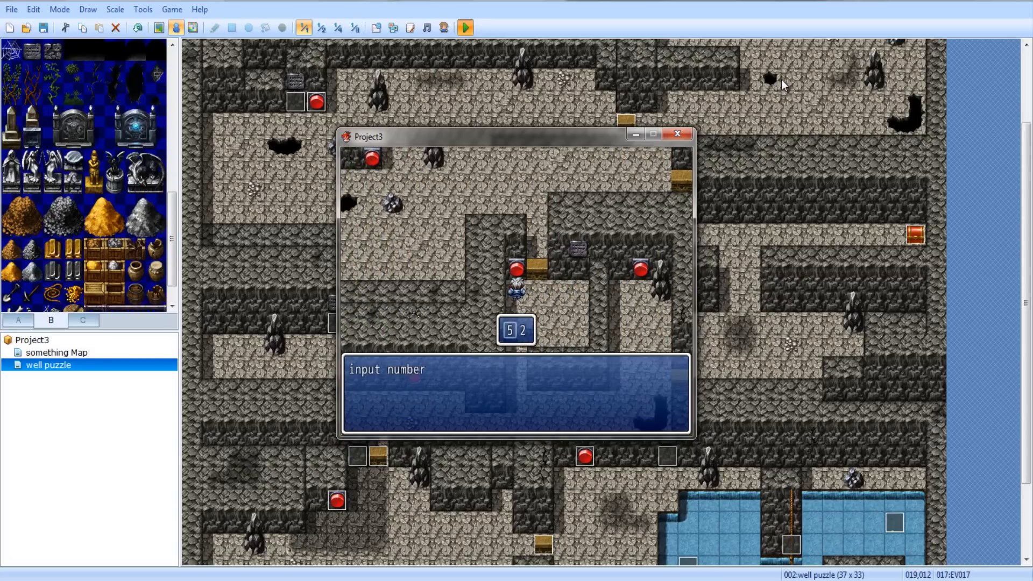
key(Return)
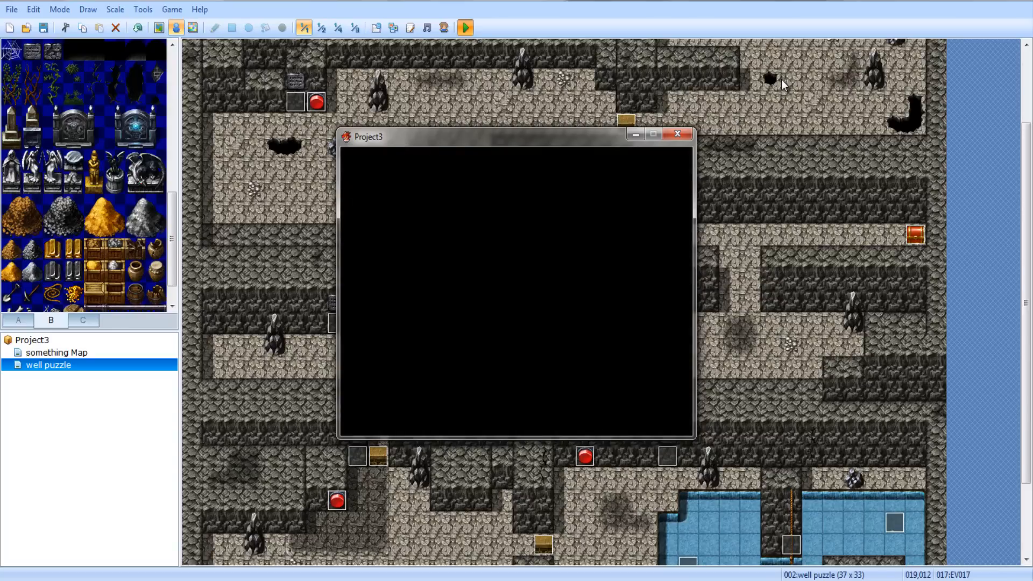
key(Return)
Walk to the red button at the north end of the neighbouring east corridor and try a number there
key(Down)
key(Up)
key(Up)
key(Up)
key(Up)
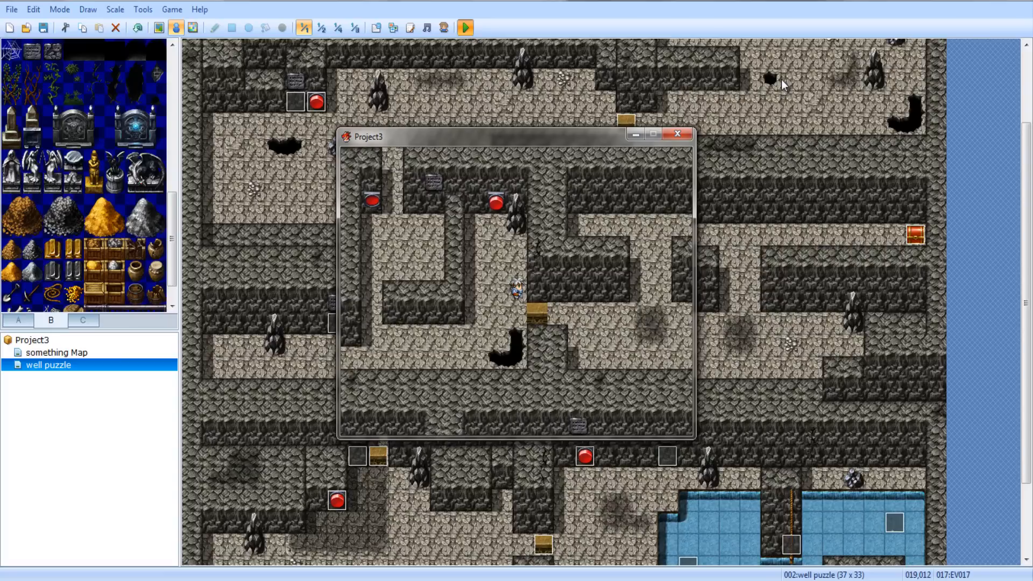
key(Up)
key(Return)
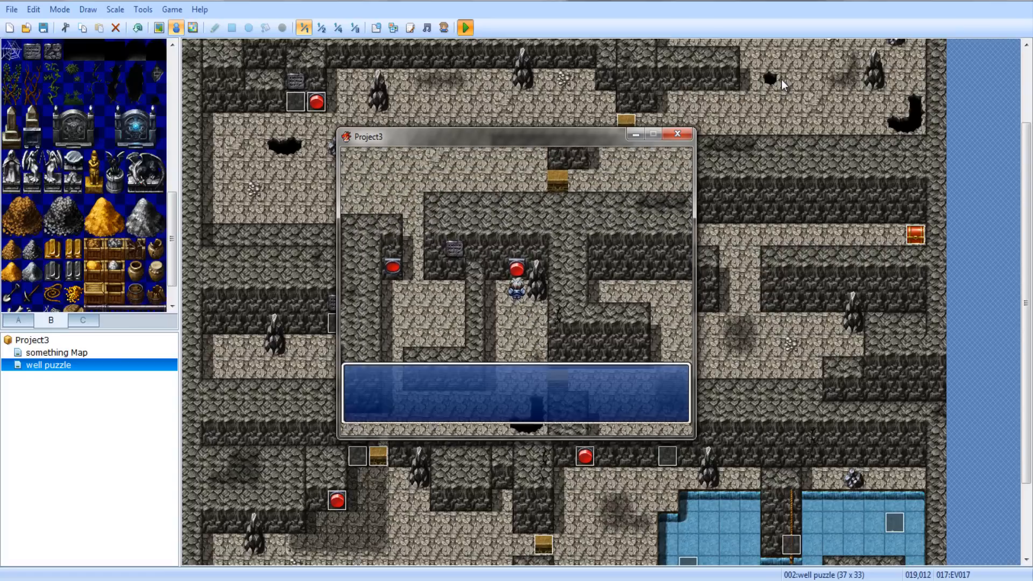
key(Return)
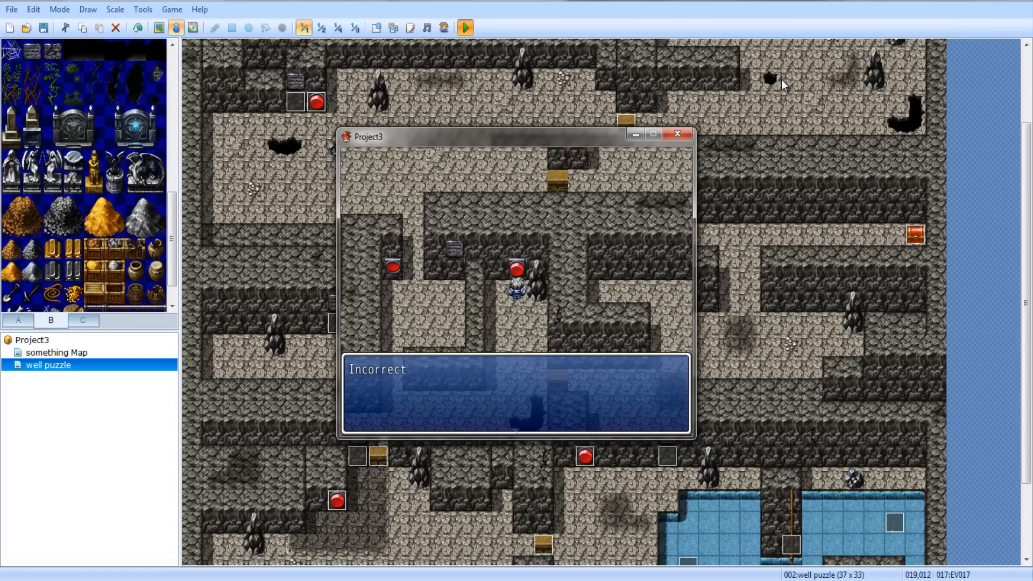
key(Return)
Walk back through the third room into the large northern room and submit 18 at its western red button
key(Down)
key(Down)
key(Down)
key(Down)
key(Down)
key(Left)
key(shift+Down)
key(shift+Left)
key(shift+Left)
key(shift+Left)
key(shift+Left)
key(shift+Left)
key(shift+Up)
key(shift+Up)
key(shift+Up)
key(shift+Up)
key(shift+Up)
key(shift+Up)
key(shift+Right)
key(shift+Up)
key(shift+Up)
key(shift+Up)
key(shift+Up)
key(shift+Left)
key(shift+Left)
key(shift+Left)
key(shift+Left)
key(shift+Left)
key(shift+Left)
key(shift+Left)
key(shift+Left)
key(shift+Left)
key(Up)
key(Return)
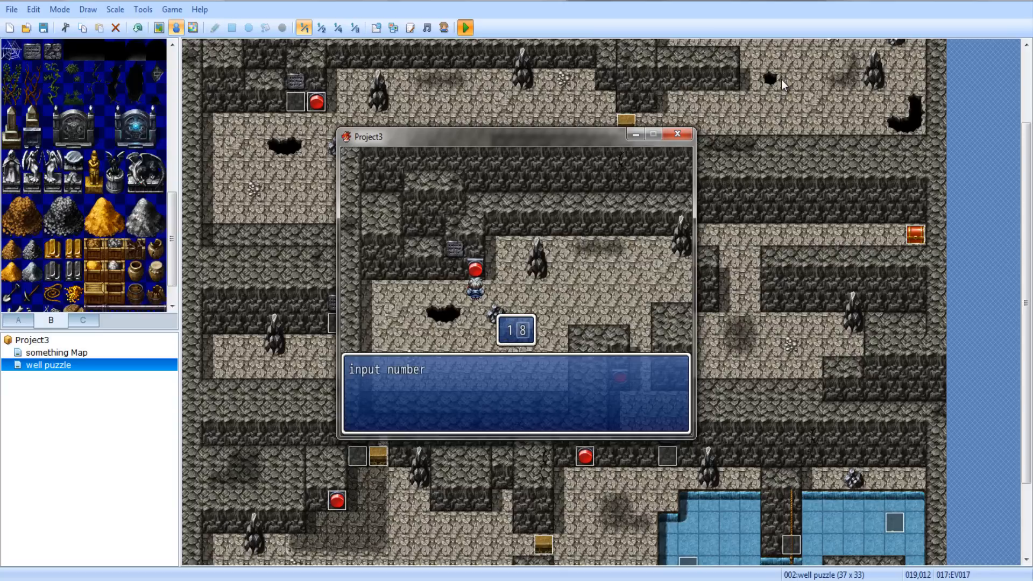
key(Return)
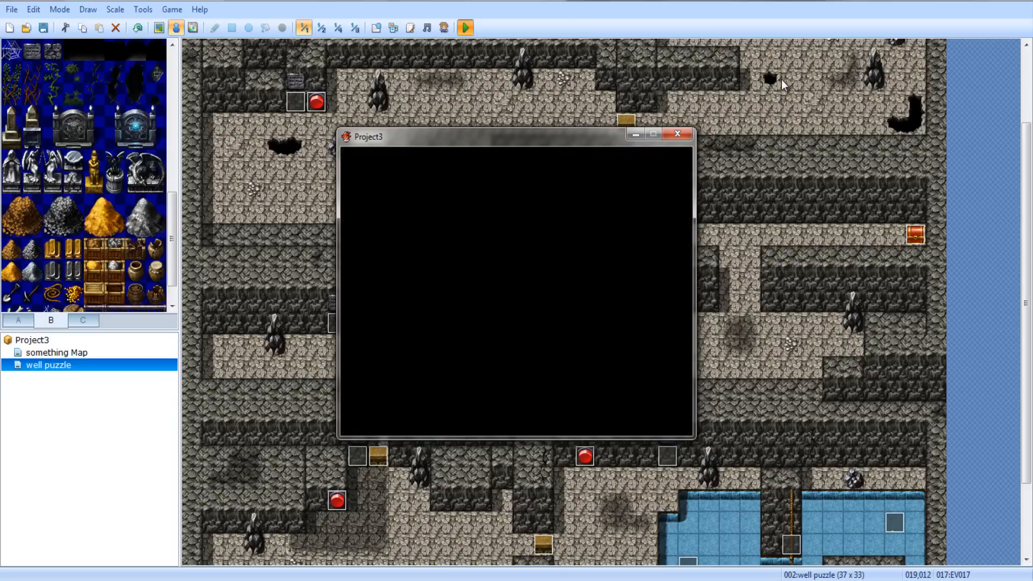
key(Return)
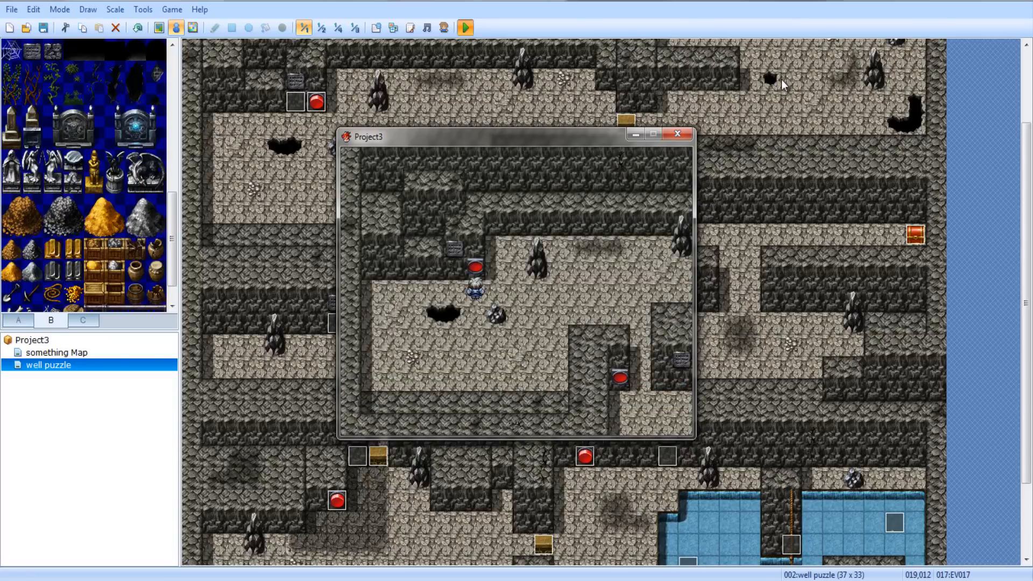
Walk back to the red button at the east corridor's north end and submit a number to solve its puzzle
key(Right)
key(Down)
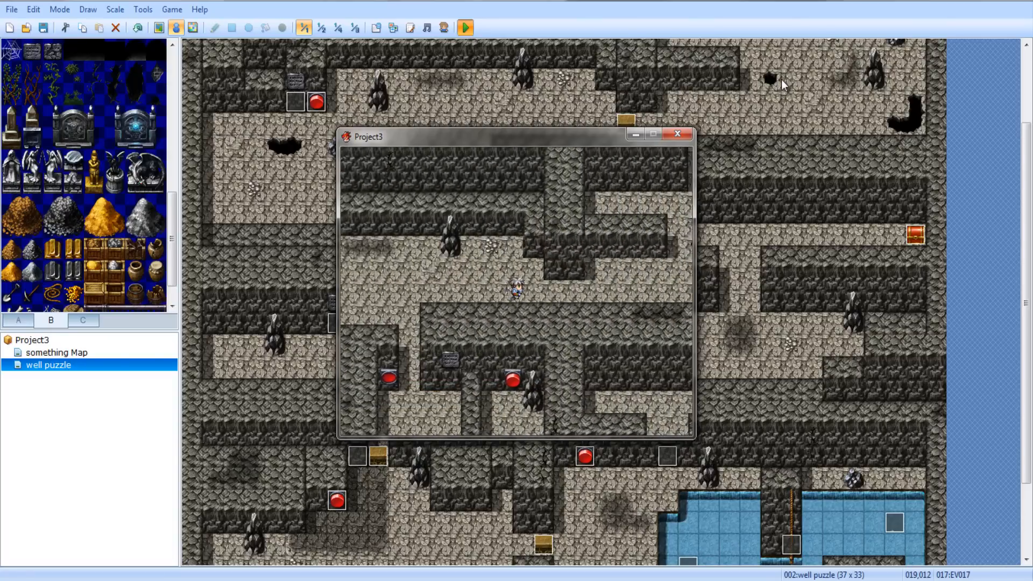
key(Down)
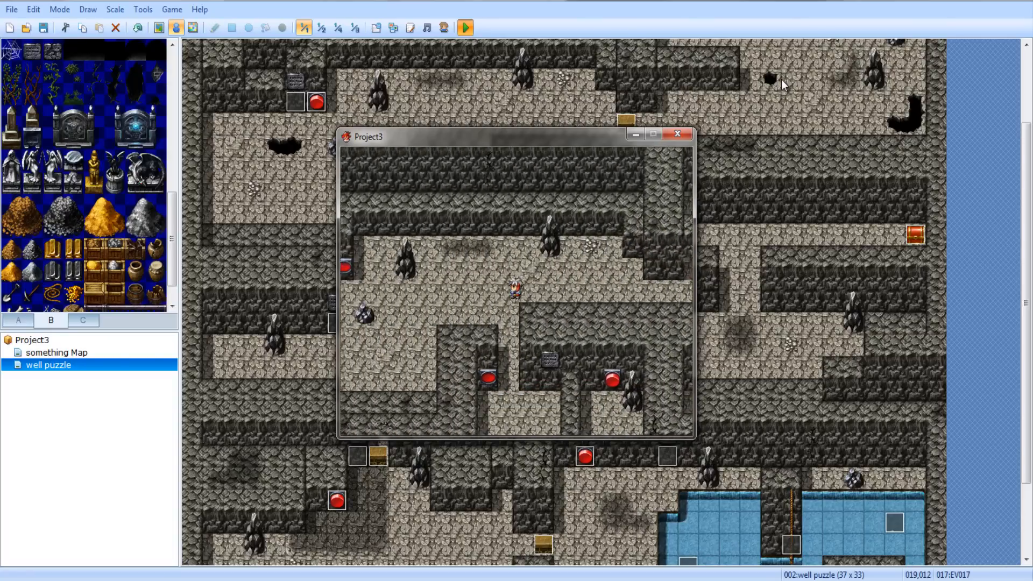
key(Down)
key(Left)
key(Down)
key(Right)
key(Up)
key(Up)
key(Return)
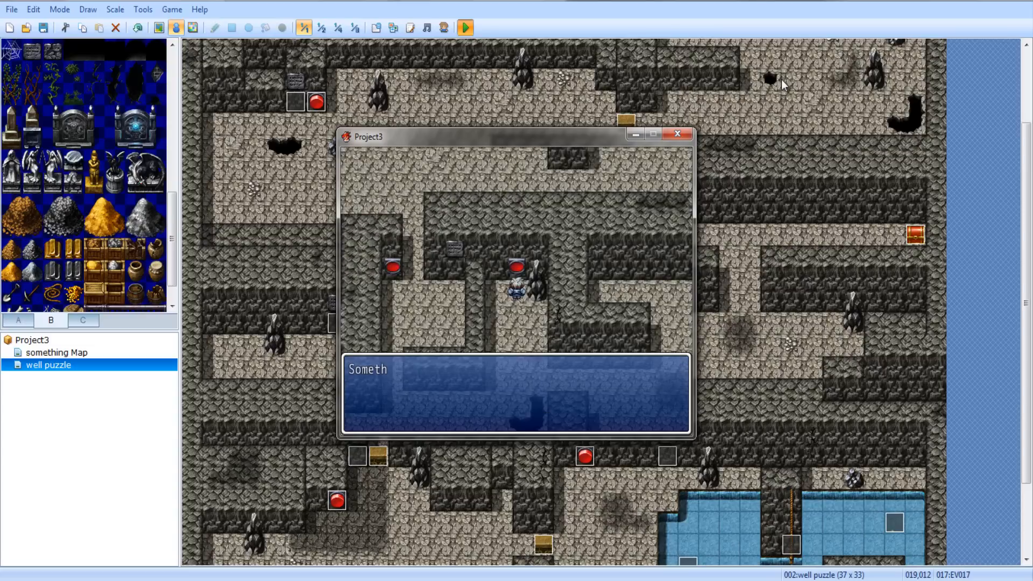
Walk through the opened passage into the eastern treasure area and open the chest at its far east end
key(Down)
key(Right)
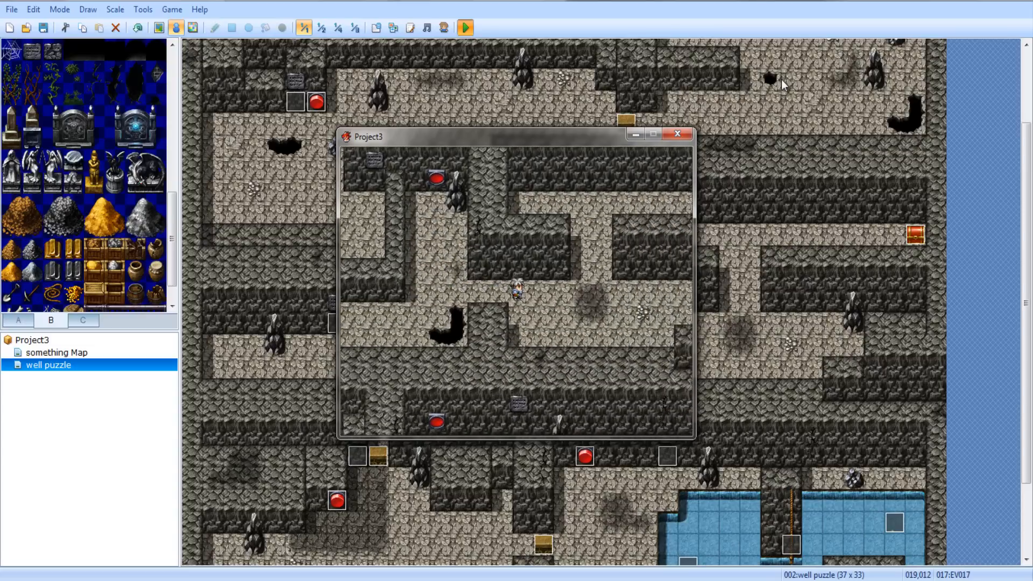
key(Up)
key(Right)
key(Right)
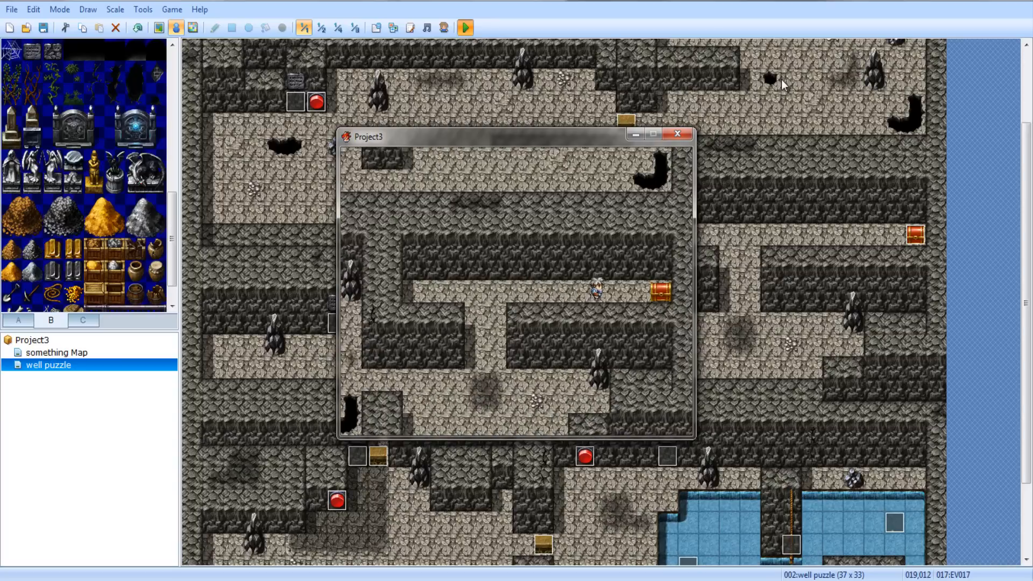
key(Return)
key(Return)
key(Left)
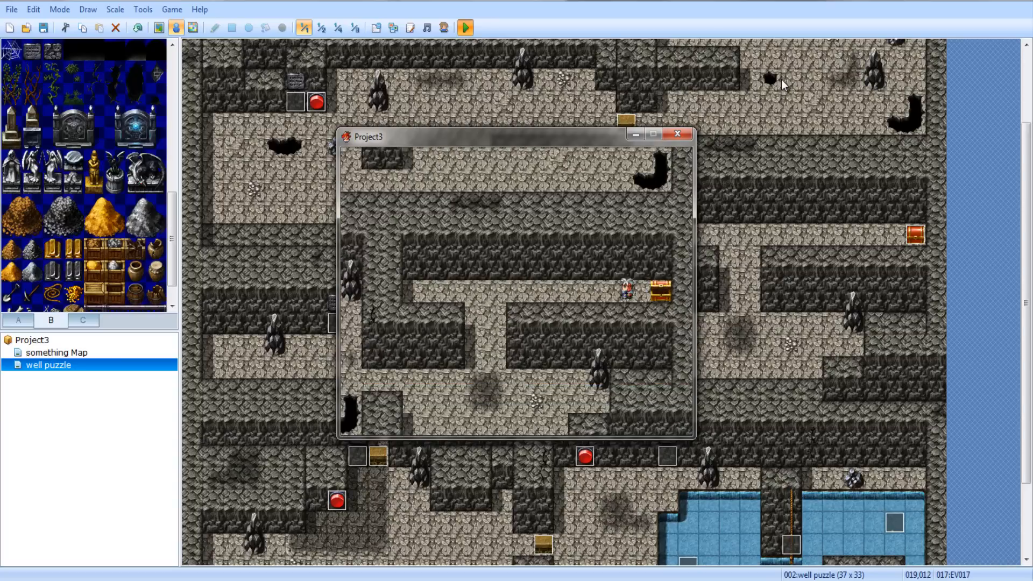
Walk back from the chest to the northern room, enter the northeast exit passage and end the playtest
key(Down)
key(Left)
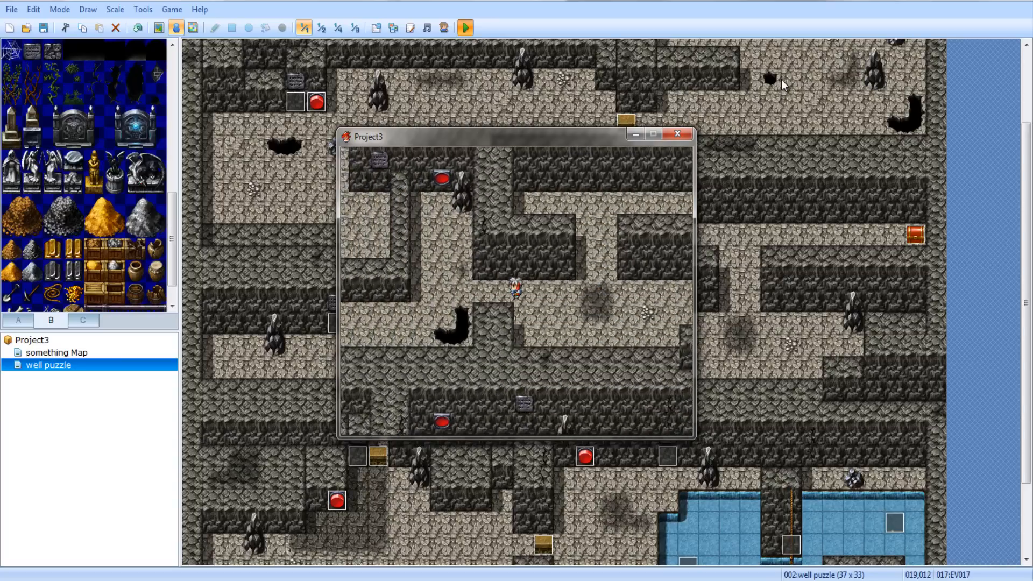
key(Down)
key(Left)
key(Right)
key(Up)
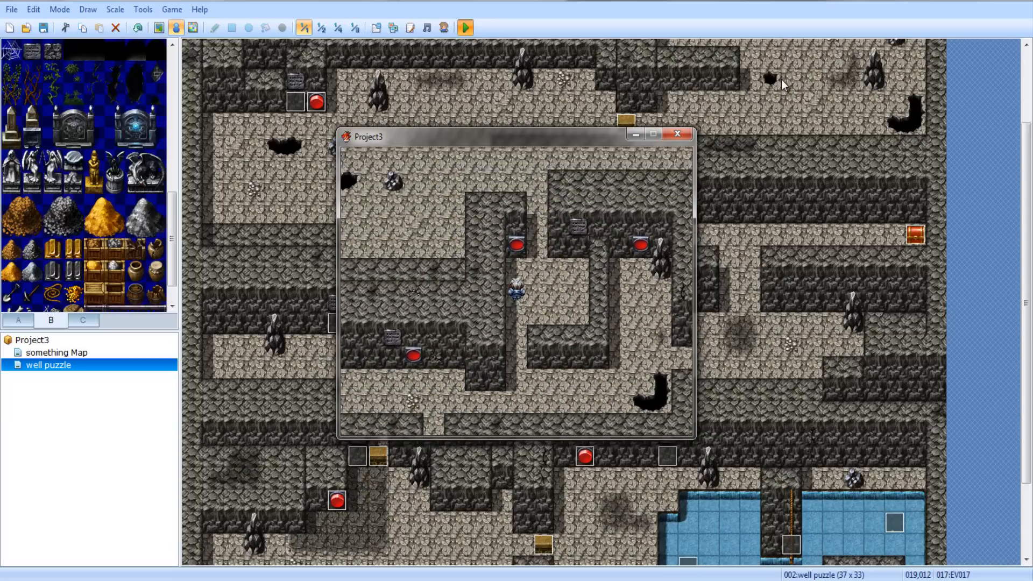
key(Right)
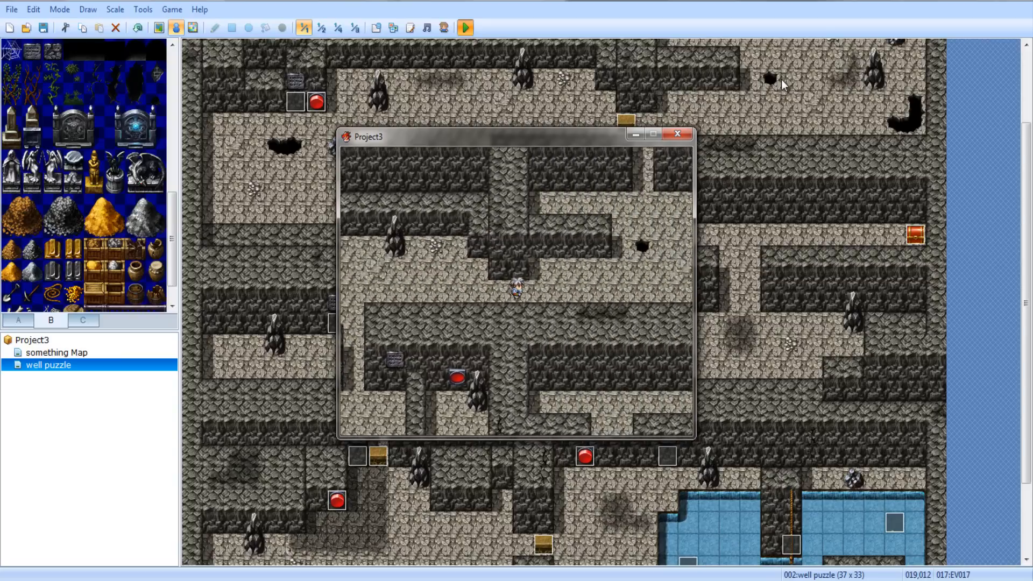
key(Up)
key(Right)
key(Up)
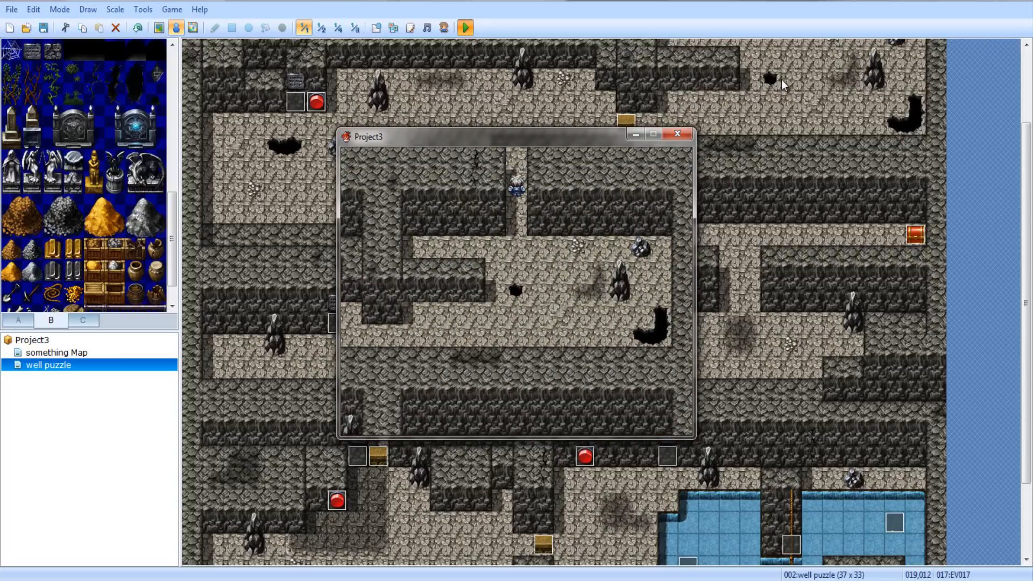
click(676, 134)
scroll(773, 258, up, 1)
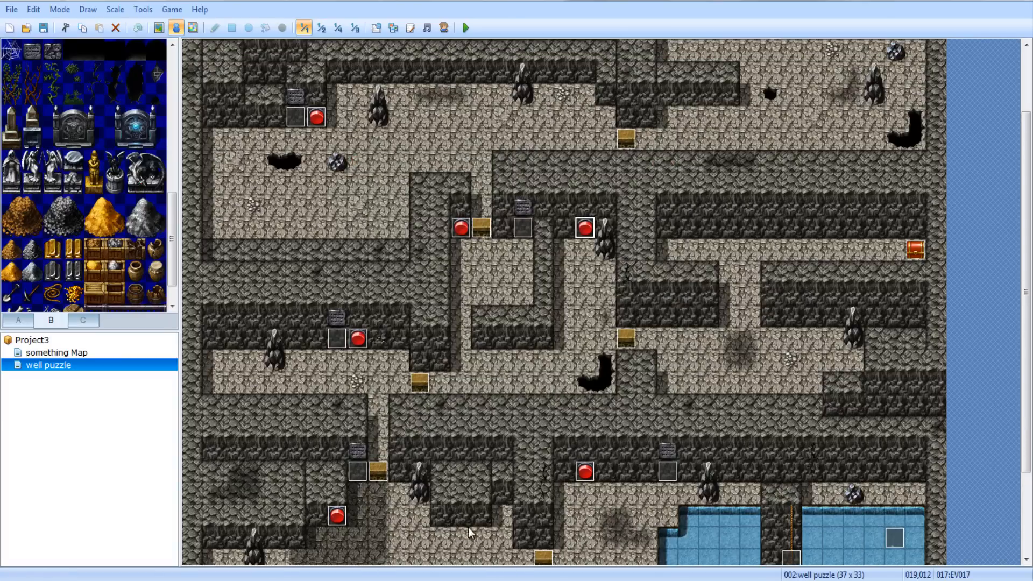